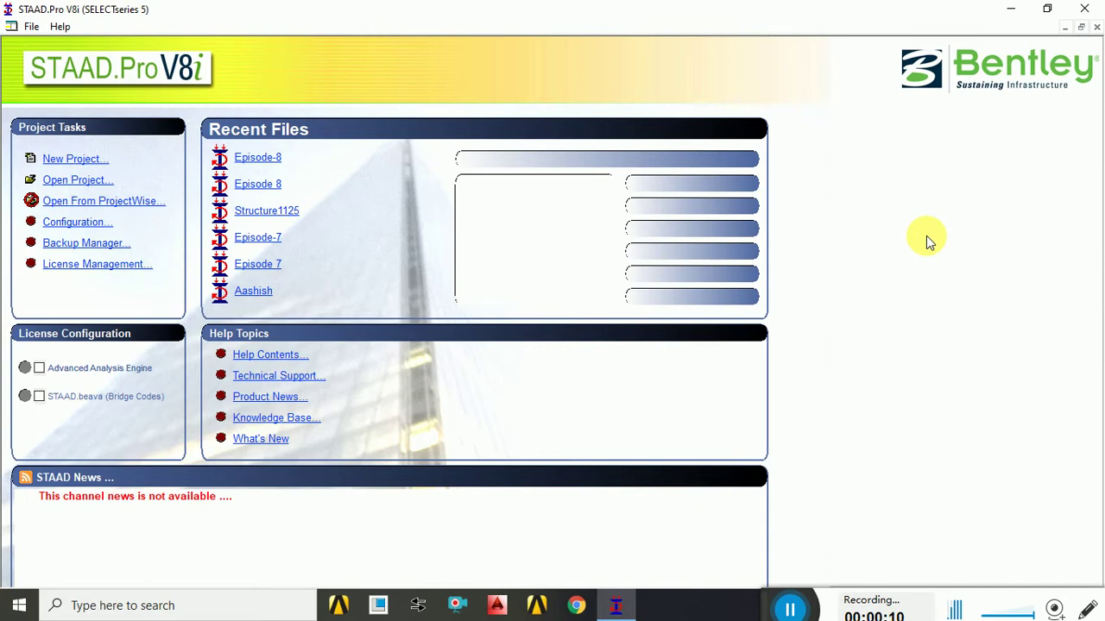
- Create a new Space structure project named Episode-8 with metre and kilonewton units, starting in Add Beam mode
left_click(84, 159)
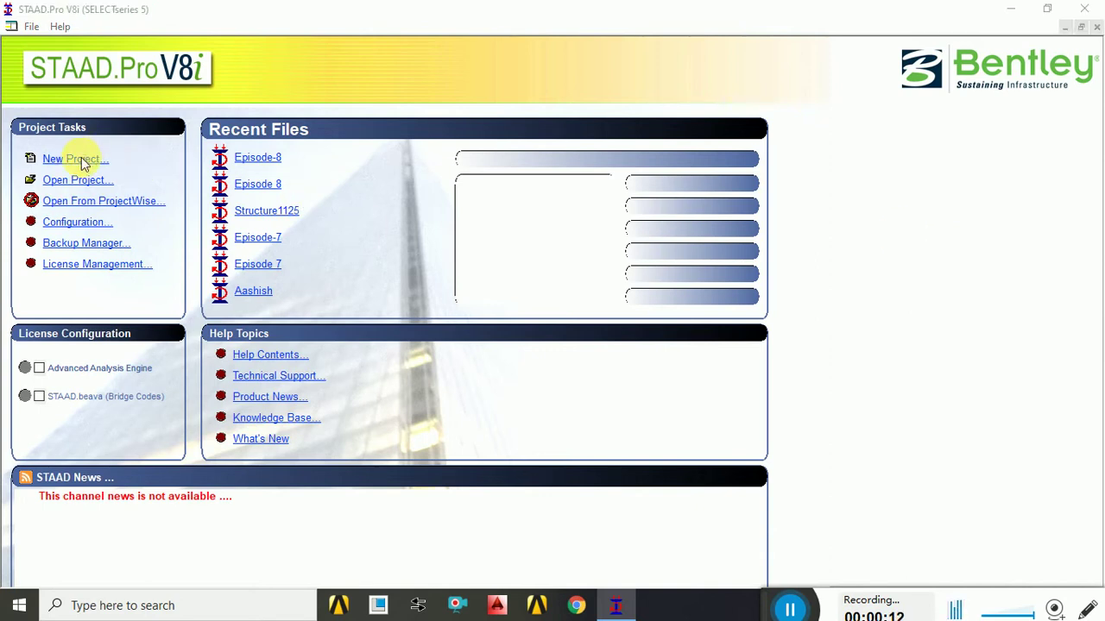
left_click(384, 174)
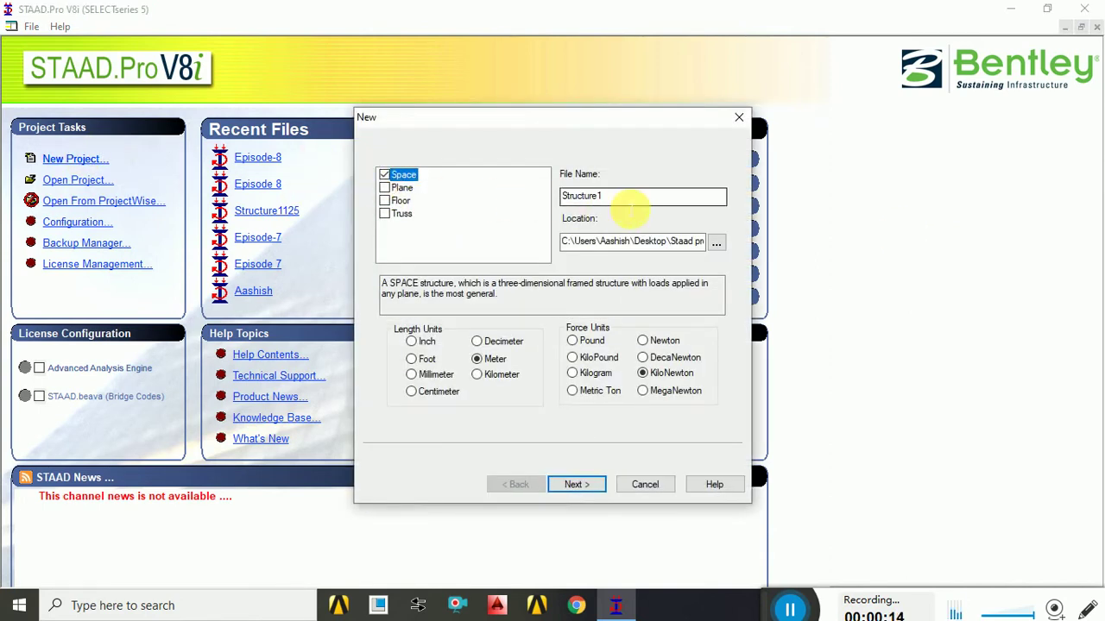
left_click_drag(629, 195, 560, 197)
type("Episode-8")
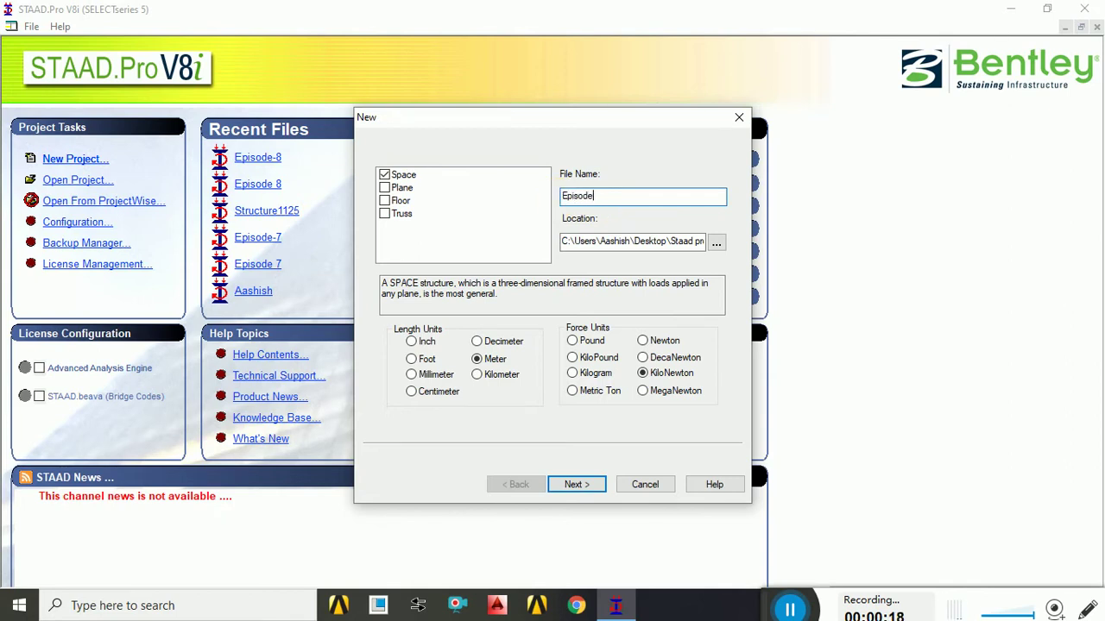
left_click(575, 485)
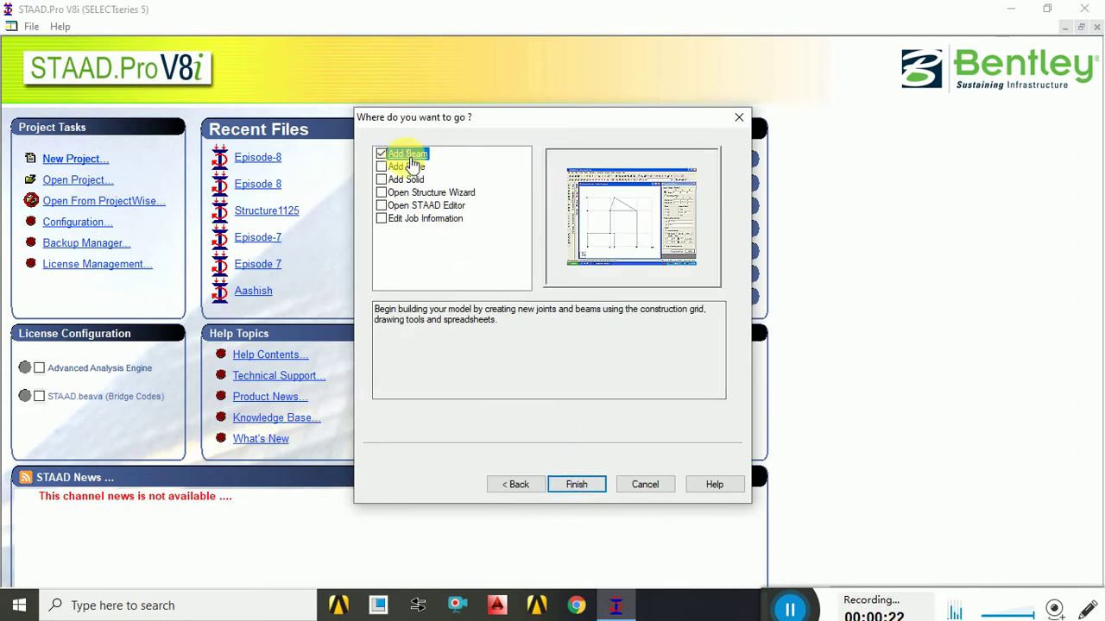
left_click(577, 486)
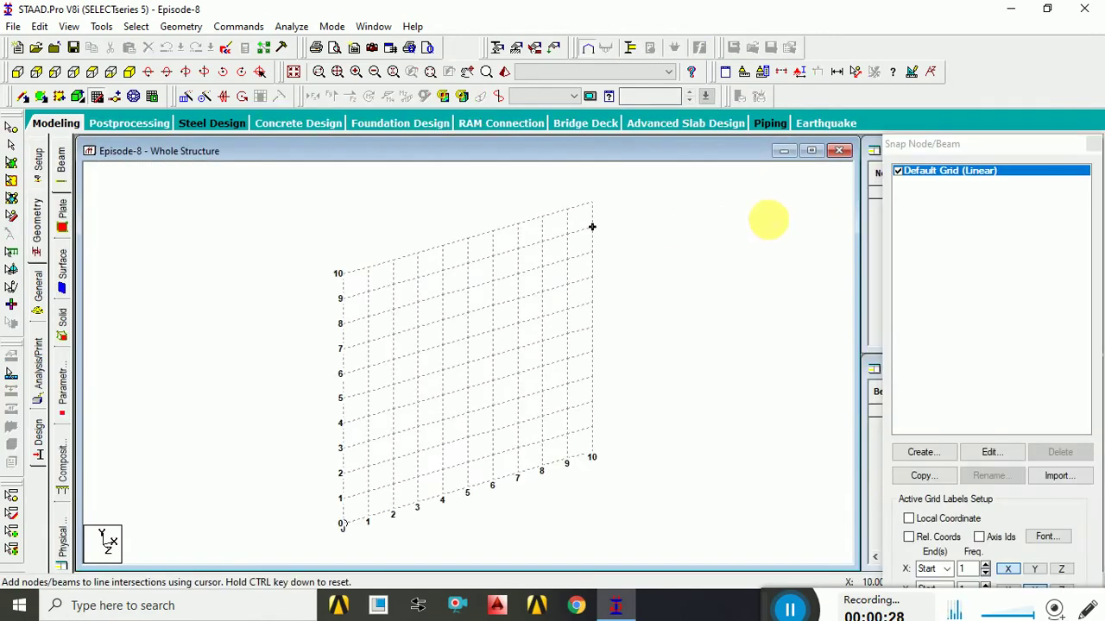
- Close the snap grid settings and enter the first node at coordinates 0, 0, 0 in the node table
left_click(1094, 147)
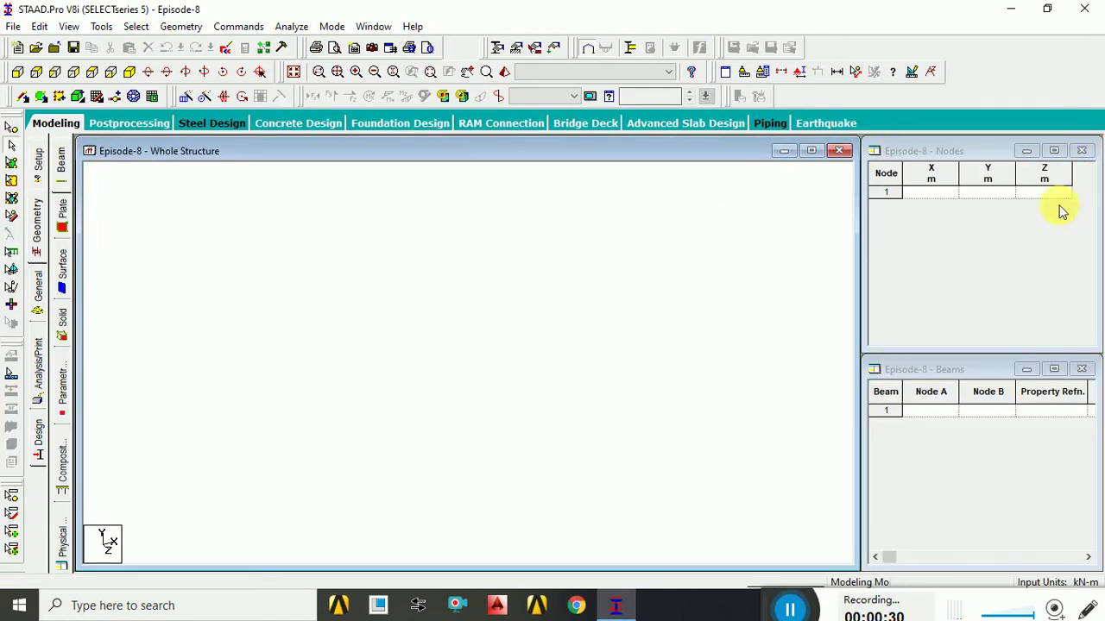
left_click(938, 193)
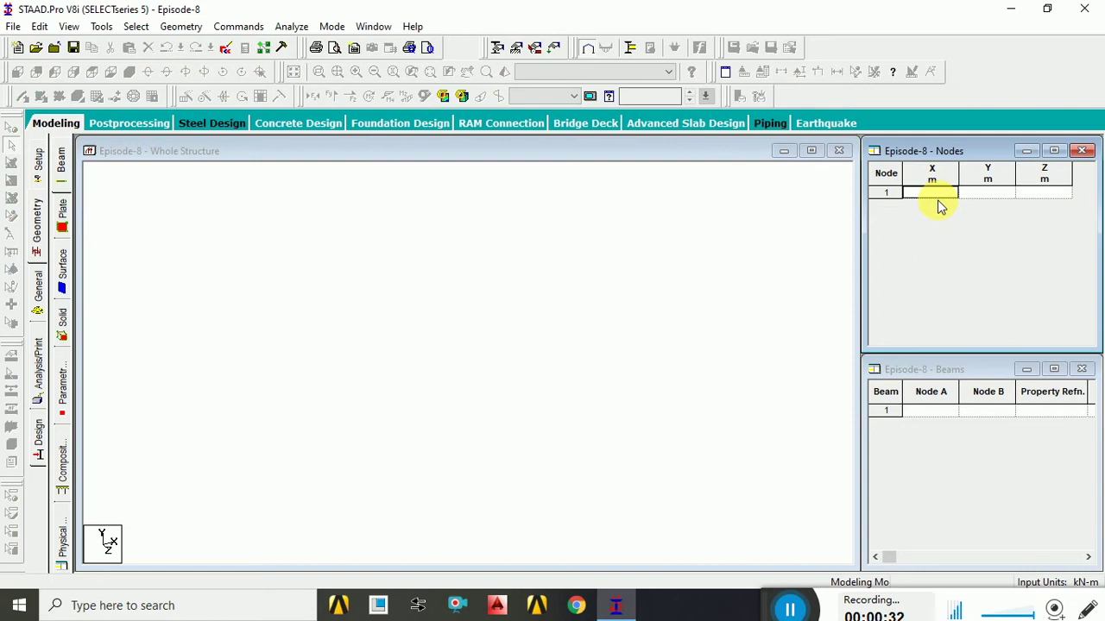
left_click(950, 212)
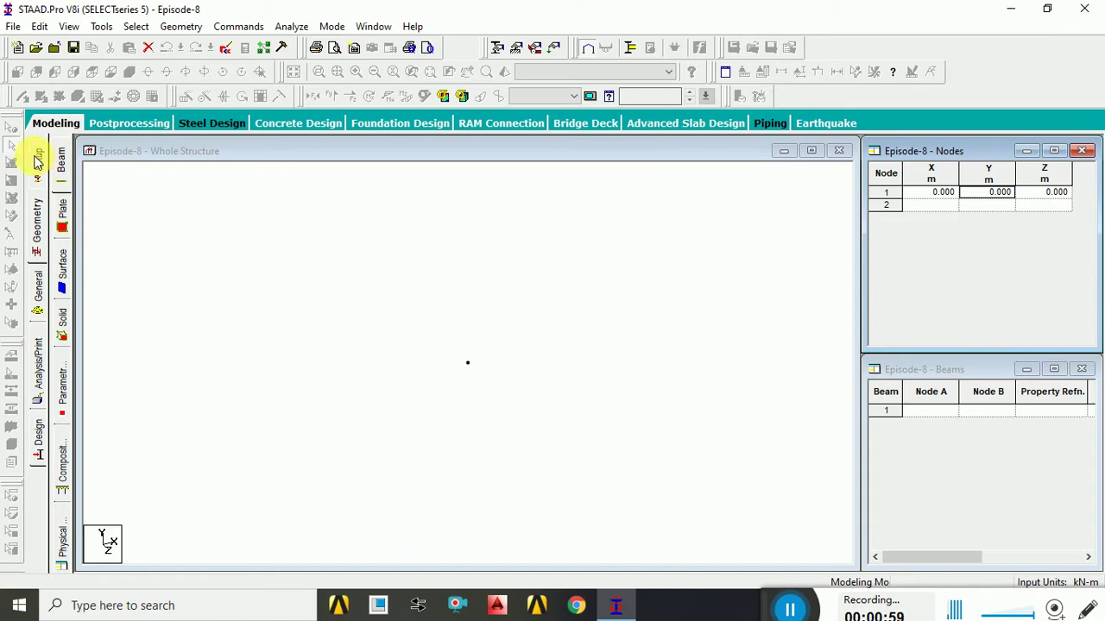
left_click(458, 349)
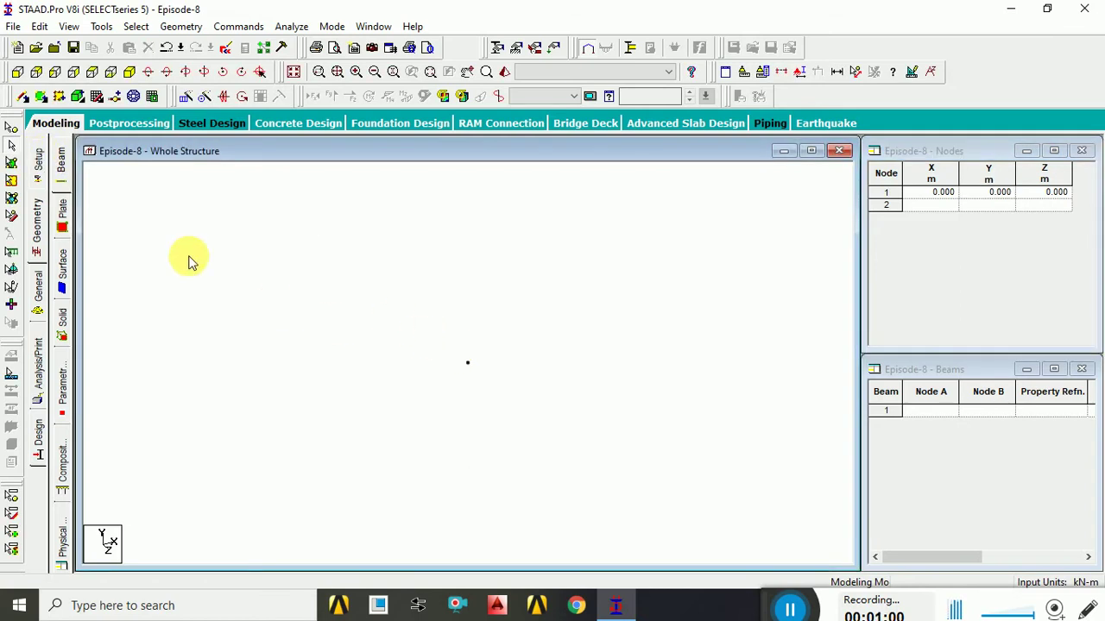
- Copy the origin node with Translational Repeat along global X, using 1 step of 5 m
left_click(9, 129)
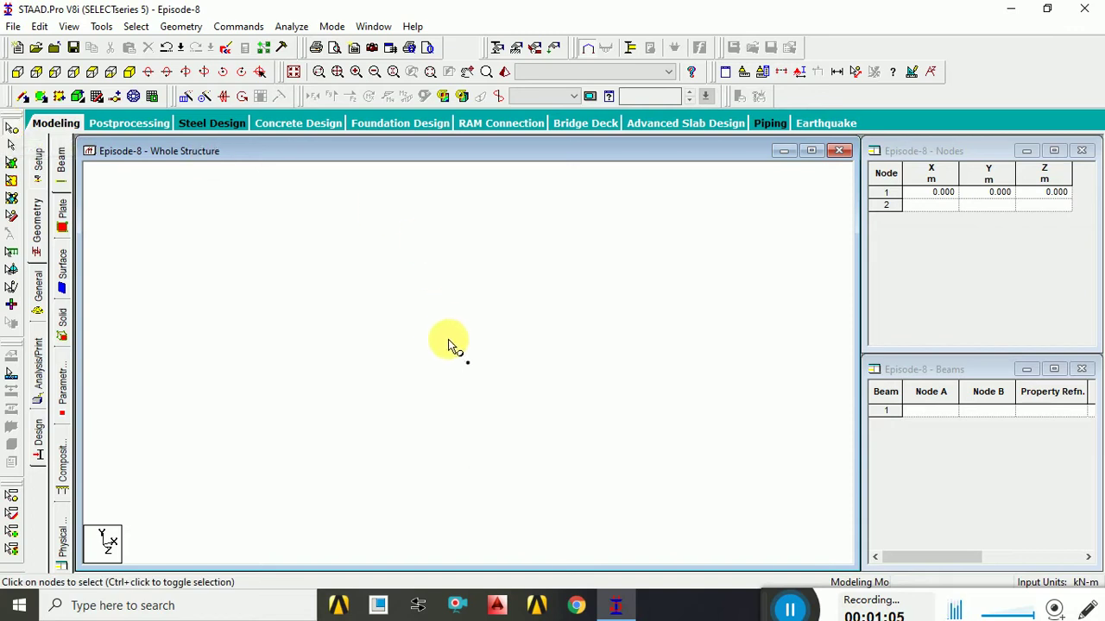
left_click_drag(485, 383, 503, 408)
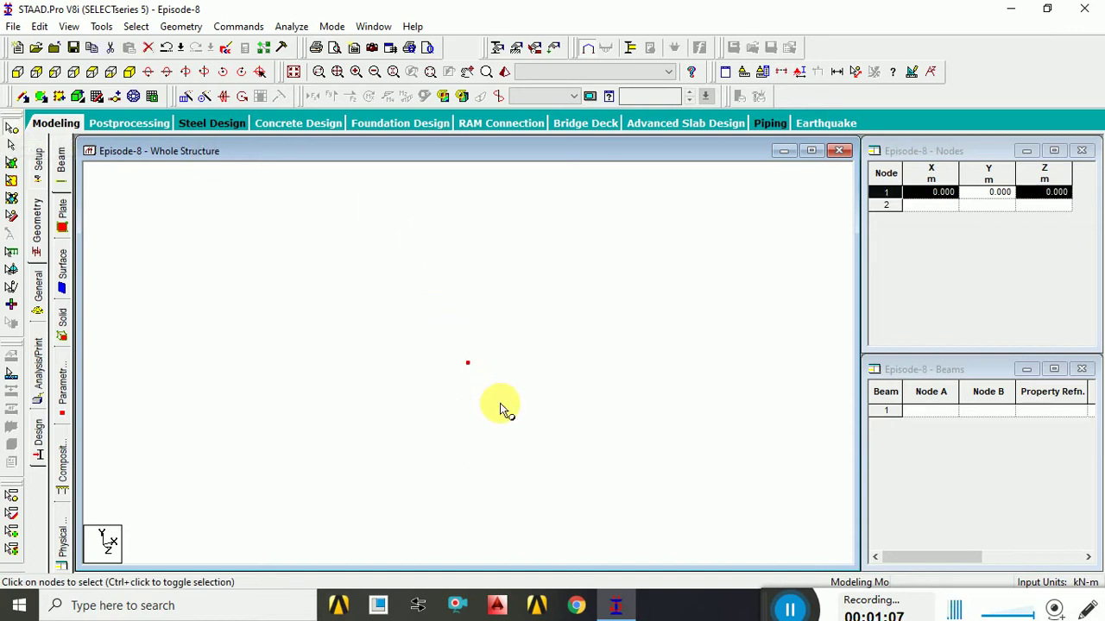
left_click(186, 96)
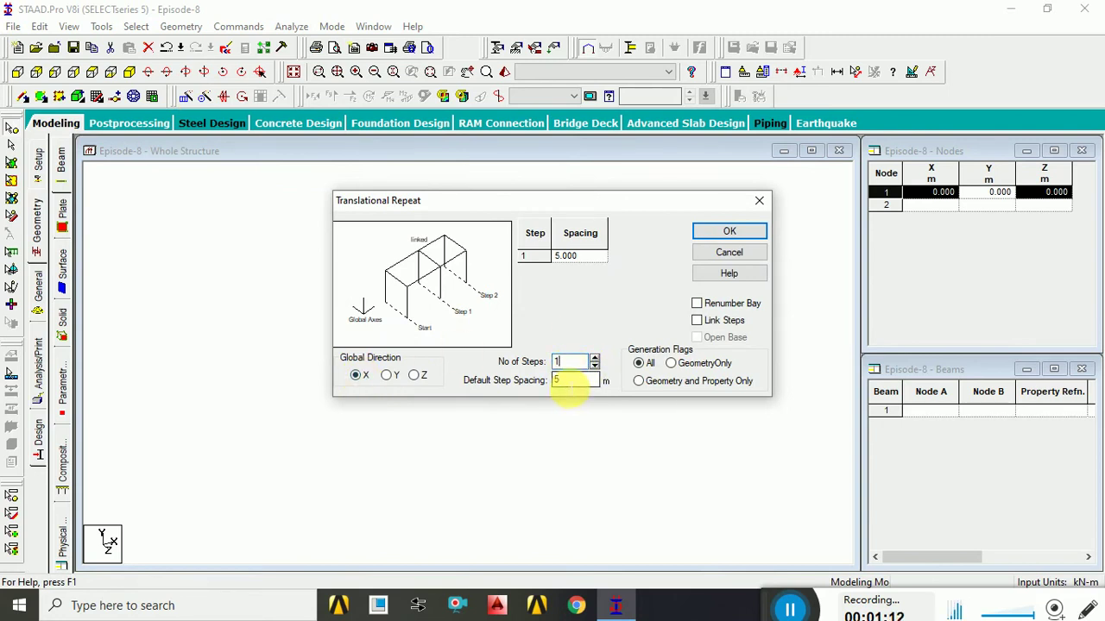
left_click(568, 381)
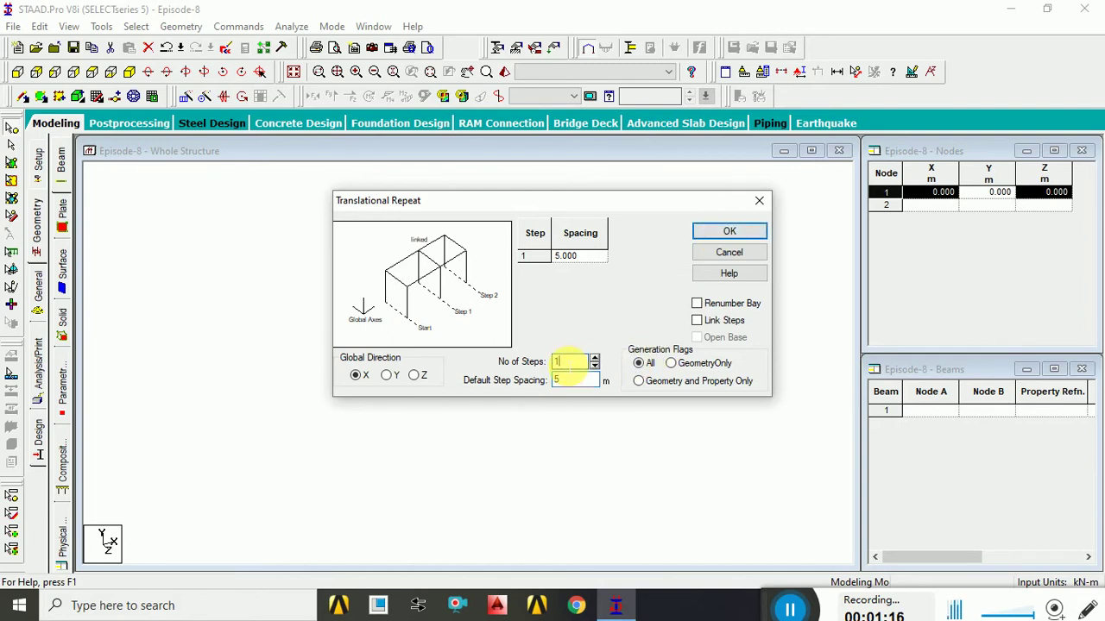
left_click(729, 232)
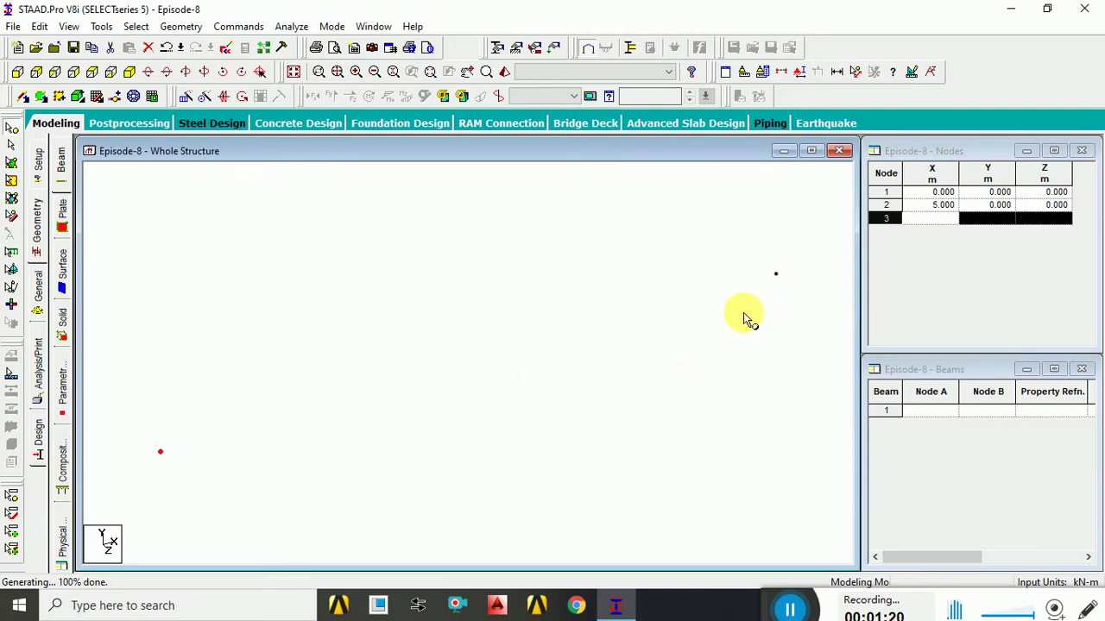
- Copy both nodes with Translational Repeat along global Z, using 1 step of 4 m
key("ctrl+a")
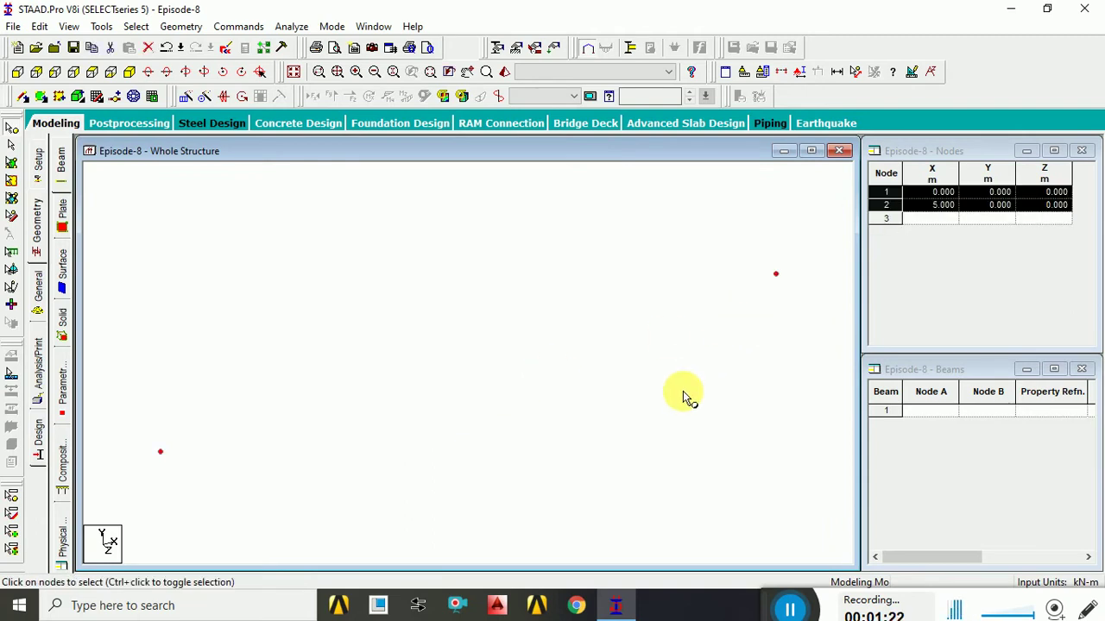
left_click(183, 98)
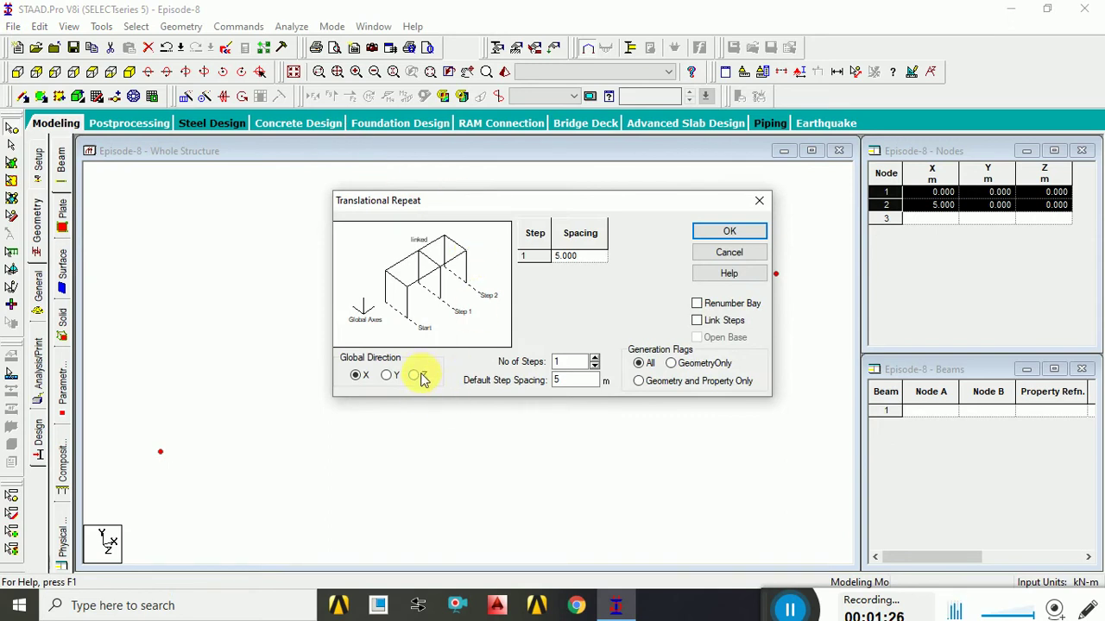
left_click(417, 375)
left_click(572, 363)
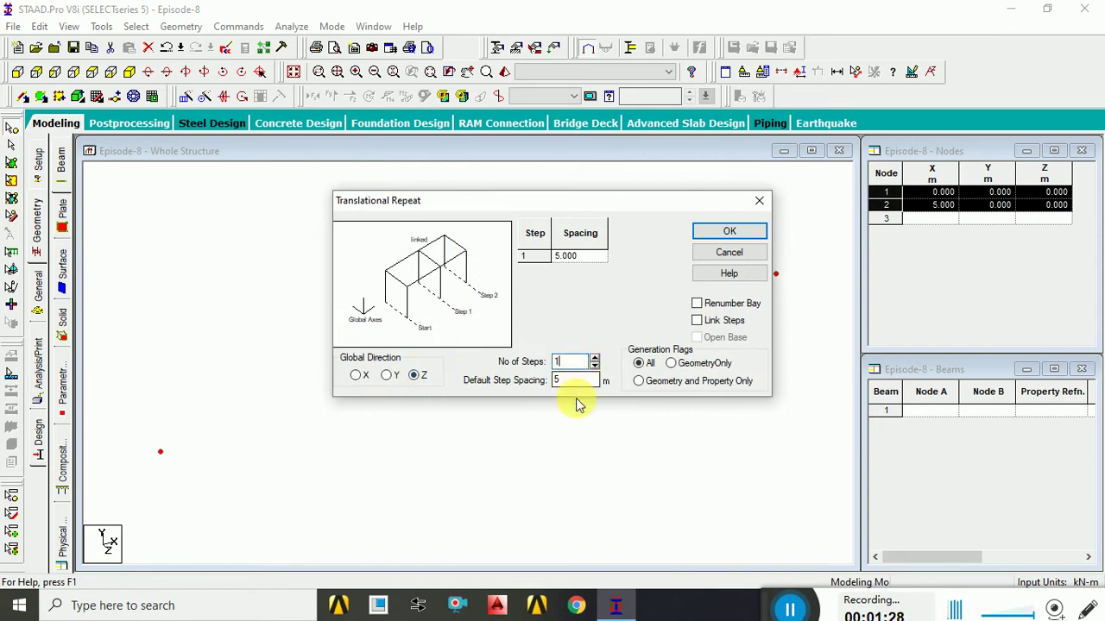
left_click(577, 384)
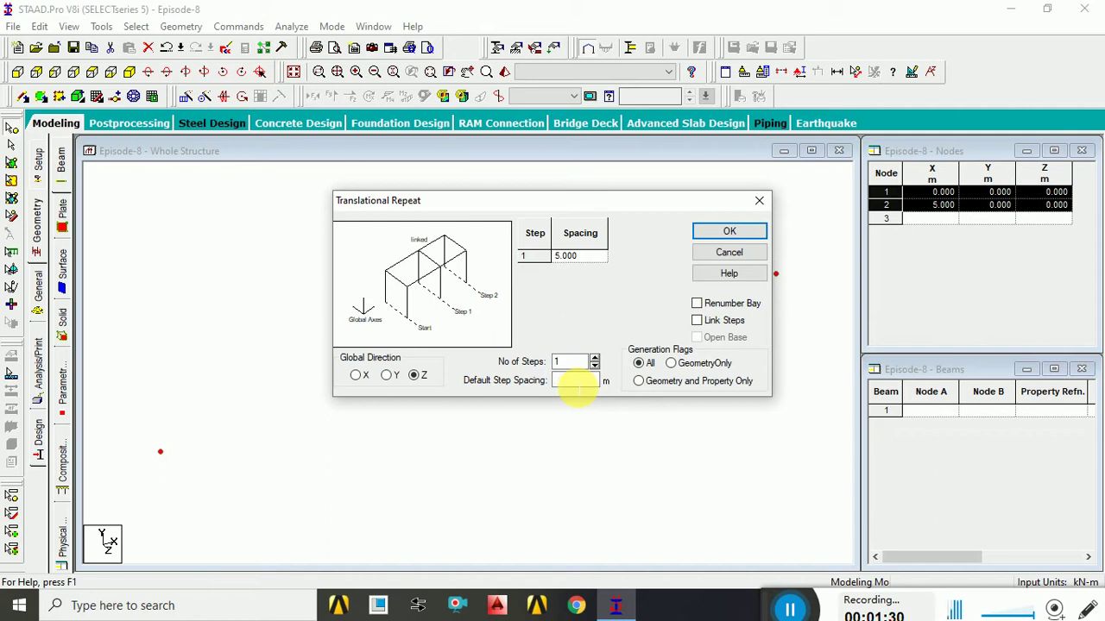
type("4")
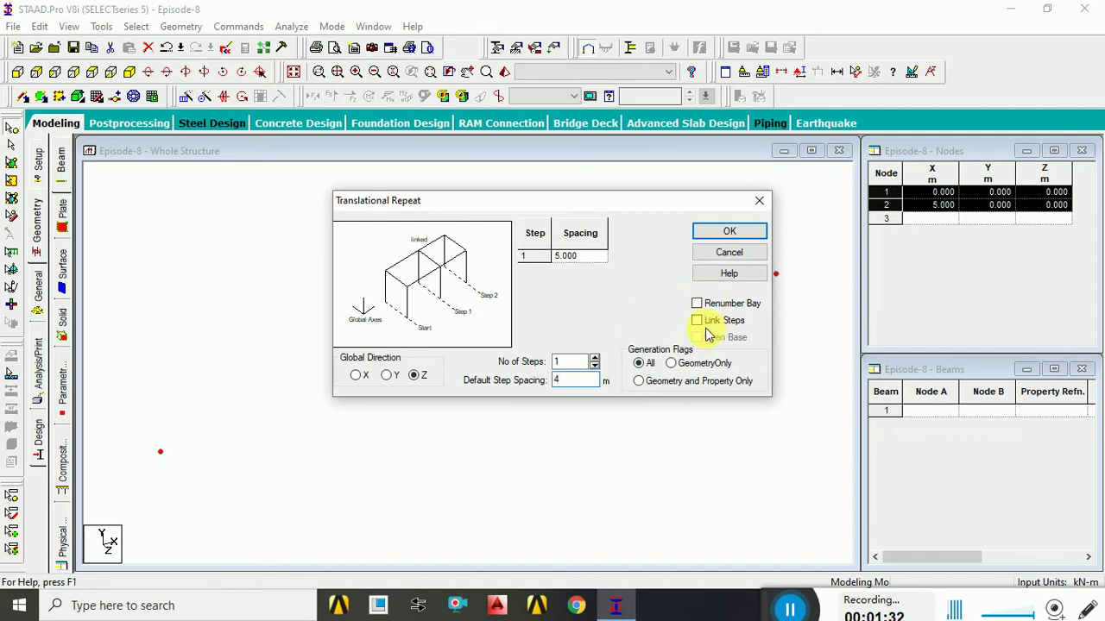
left_click(716, 236)
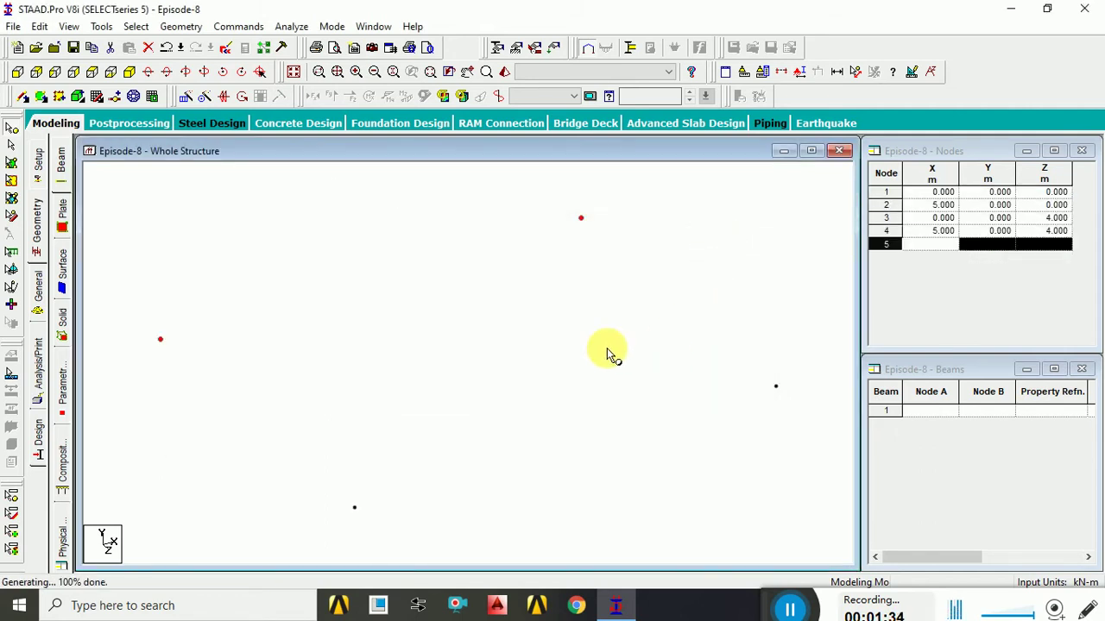
- Generate columns below all four nodes with Translational Repeat along global Y, using 1 step of -3 m and linked steps
left_click(509, 393)
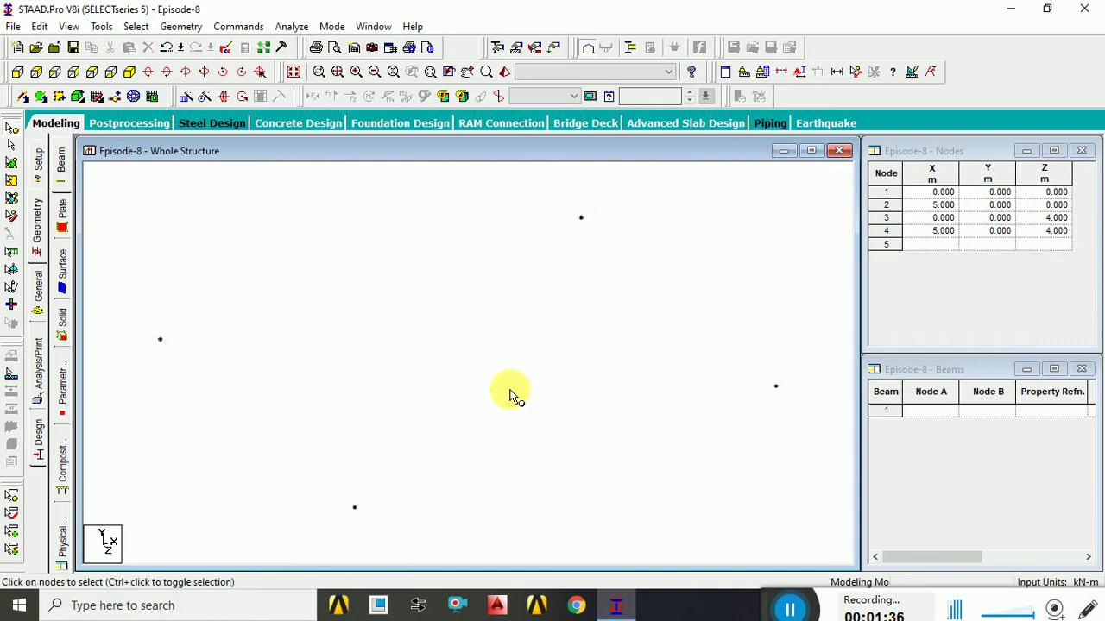
key("ctrl+a")
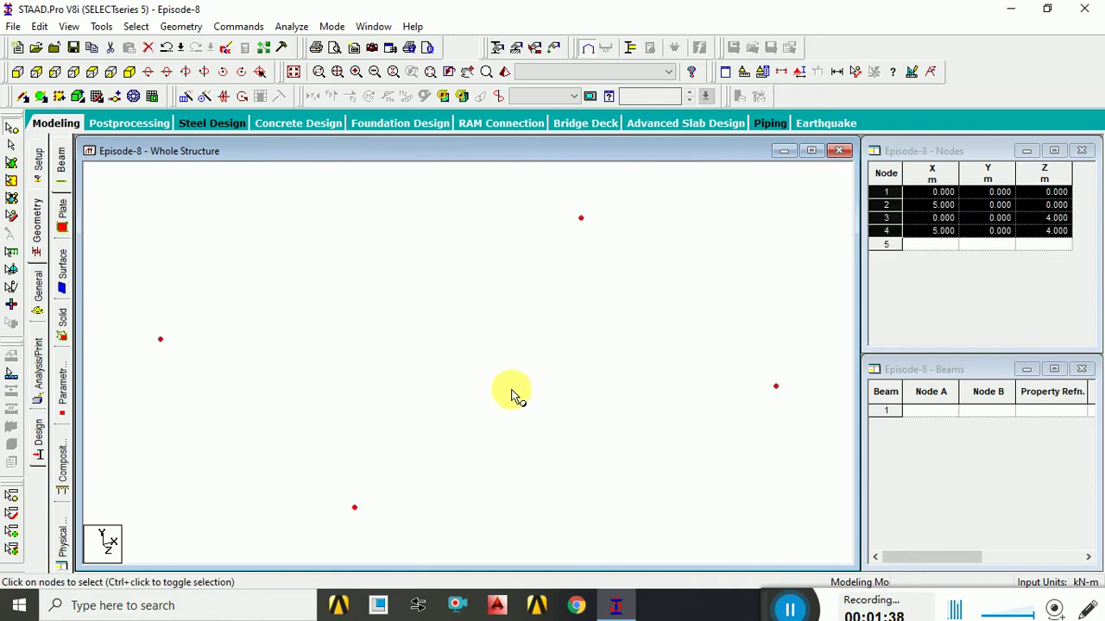
left_click(187, 97)
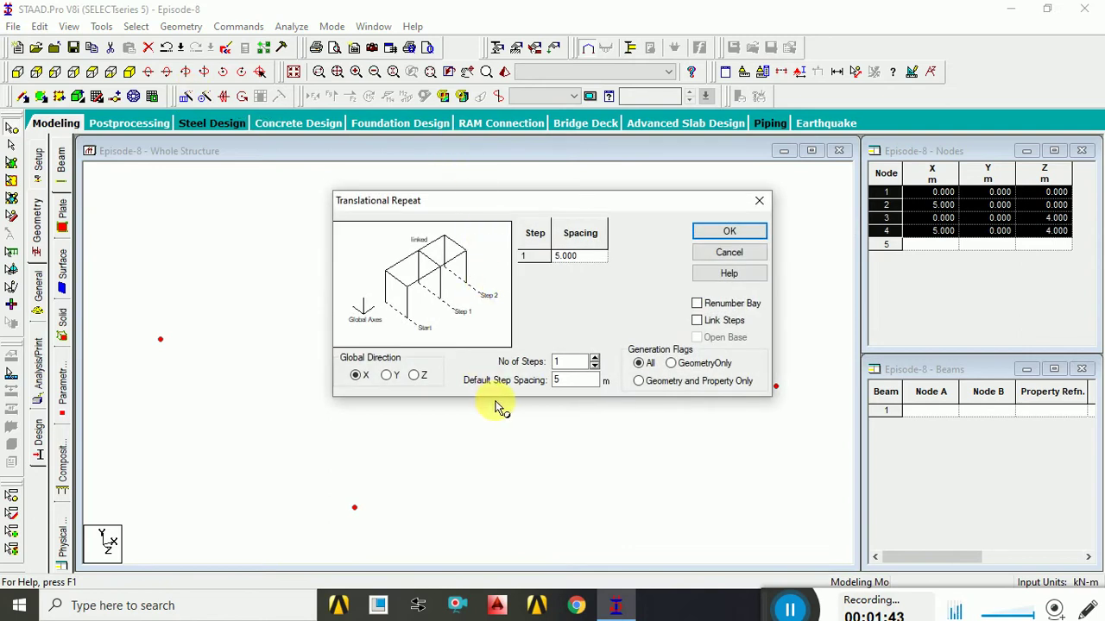
left_click(387, 376)
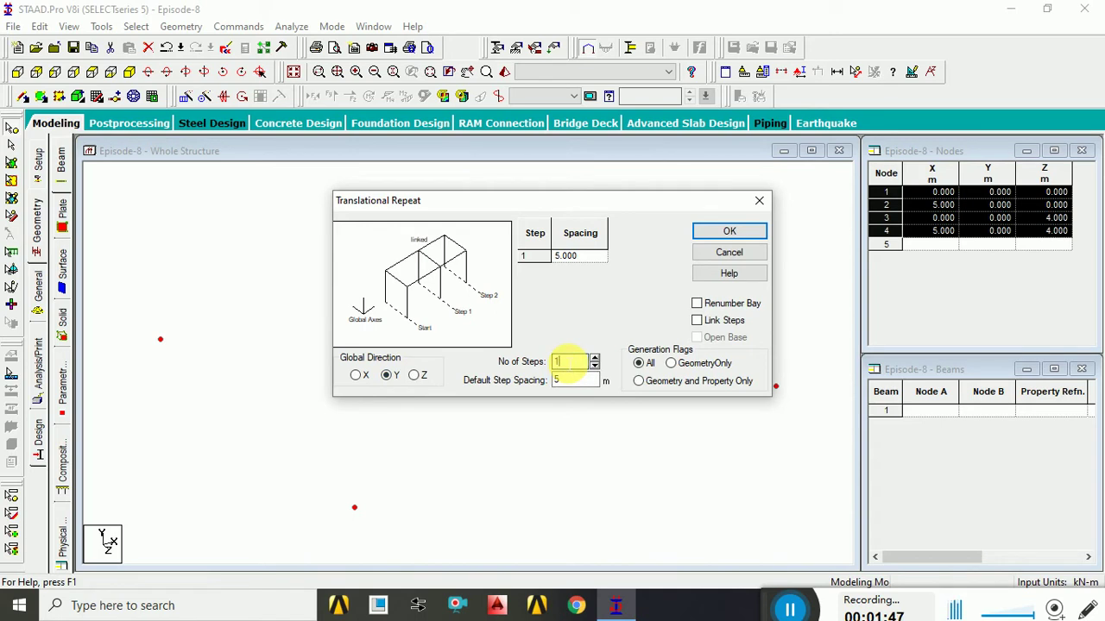
double_click(557, 380)
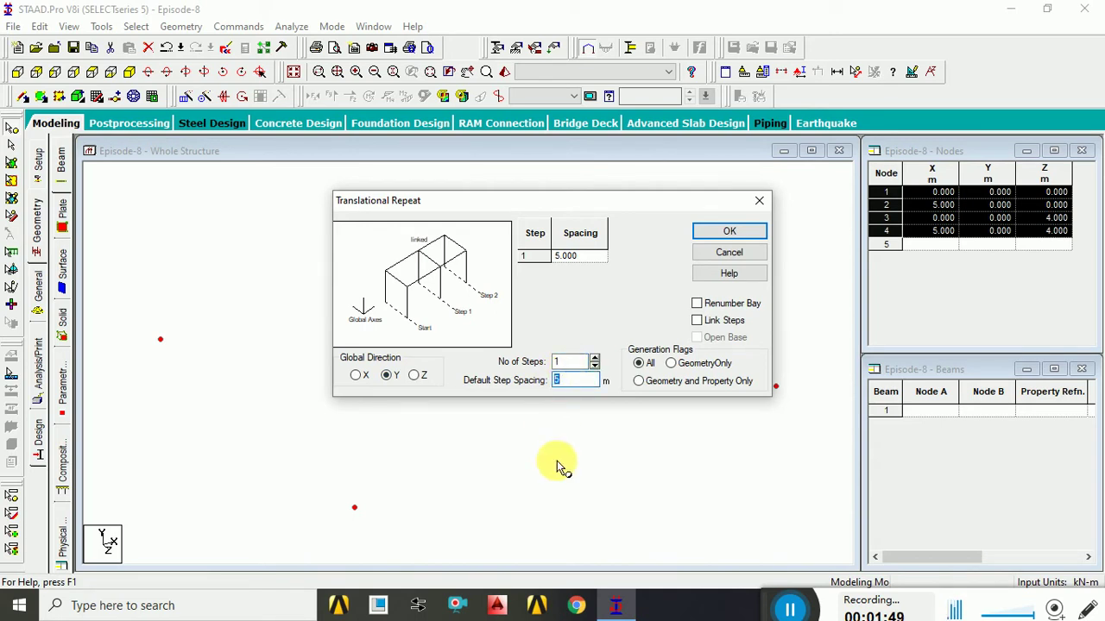
type("-3")
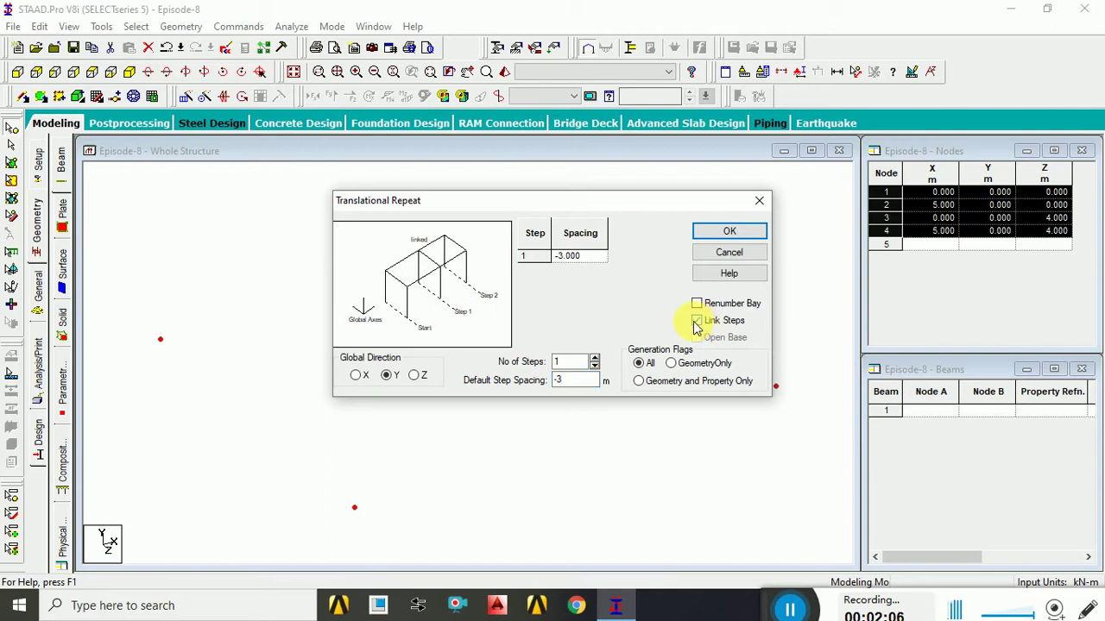
left_click(696, 324)
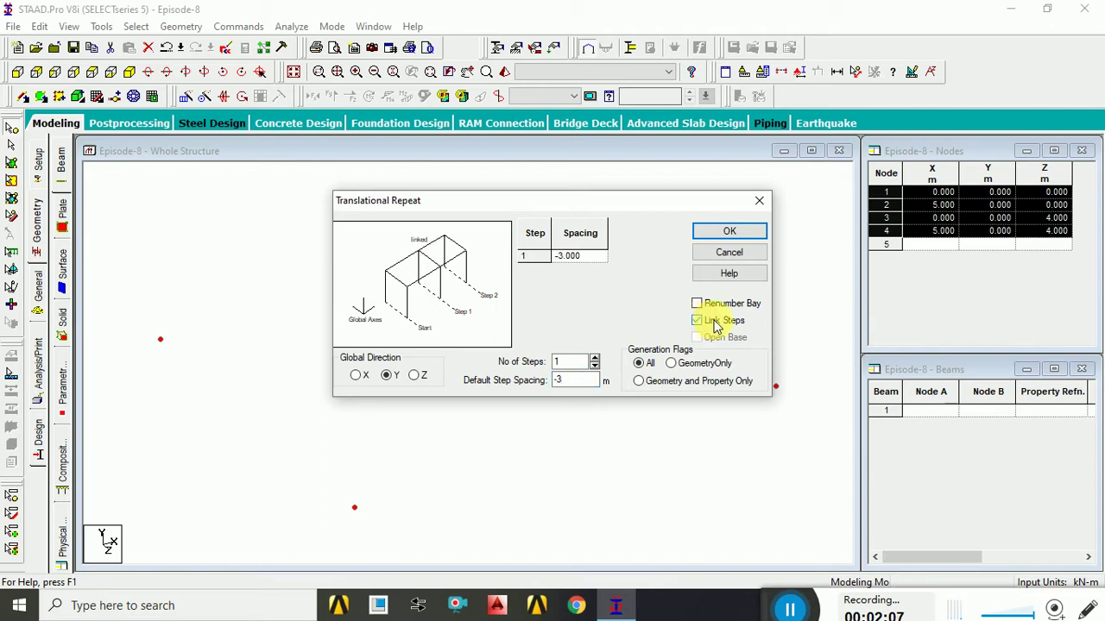
left_click(729, 233)
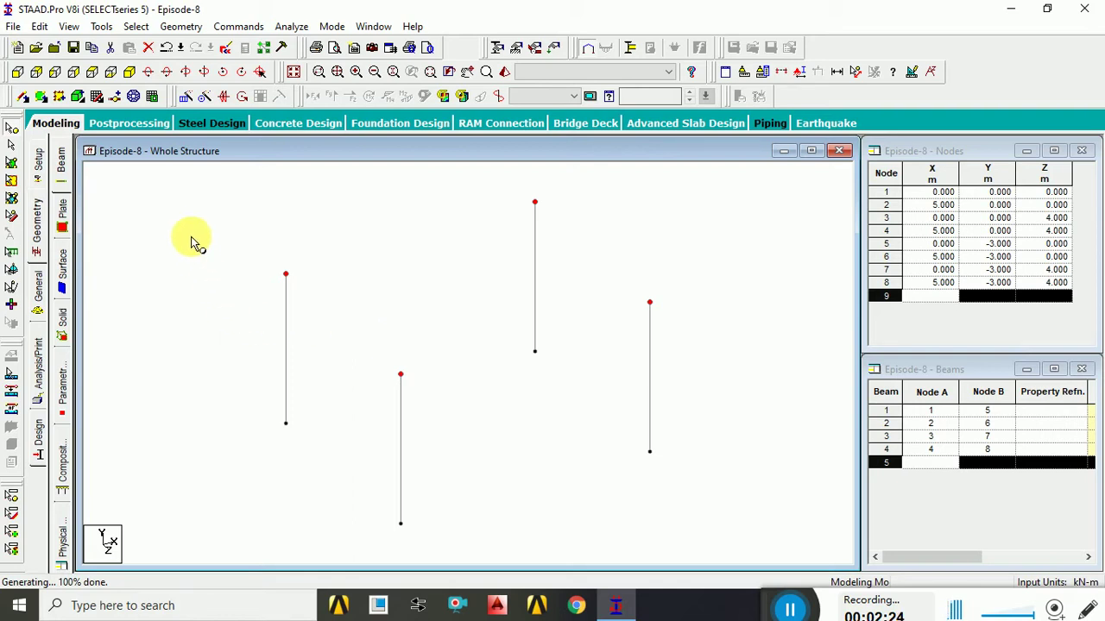
- Select the four top nodes in the front view and connect them with beams along the X axis
left_click(21, 76)
left_click(89, 97)
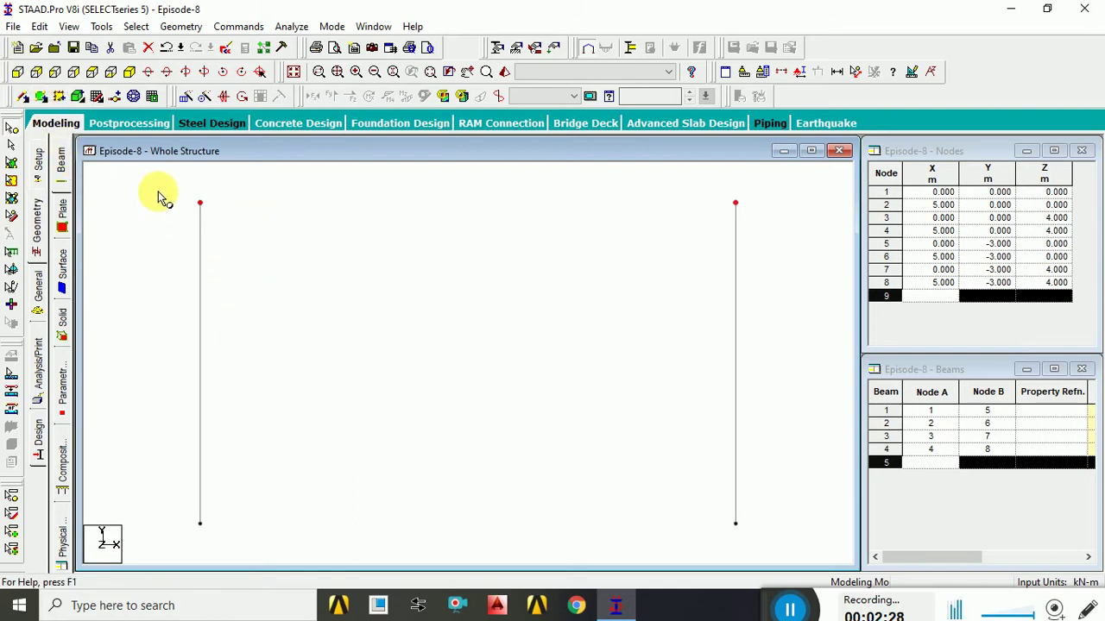
left_click_drag(156, 181, 823, 218)
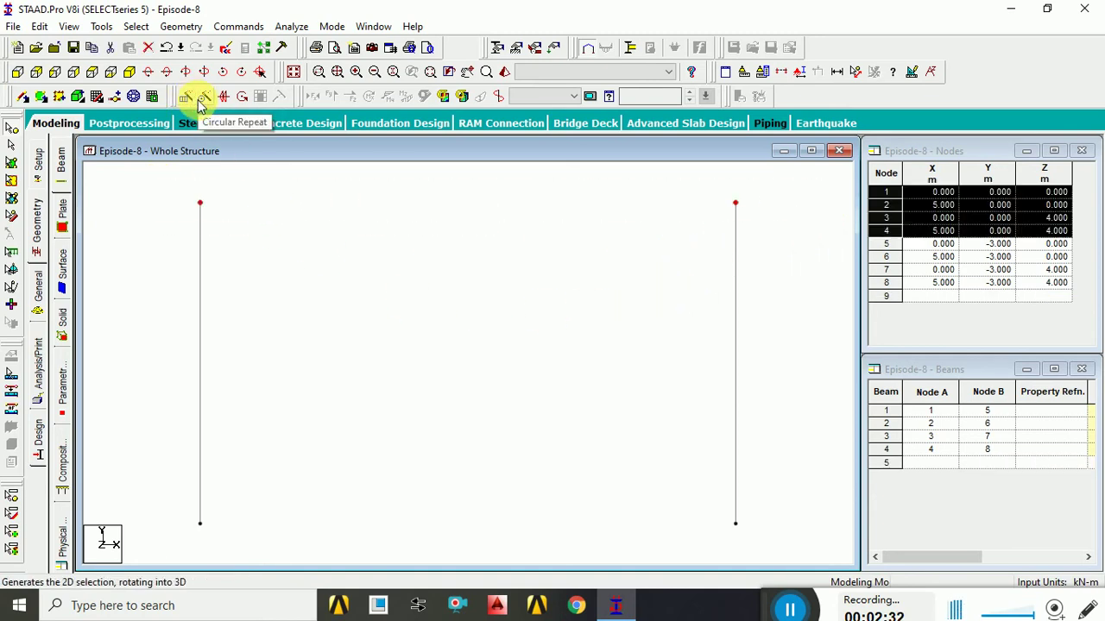
left_click(182, 28)
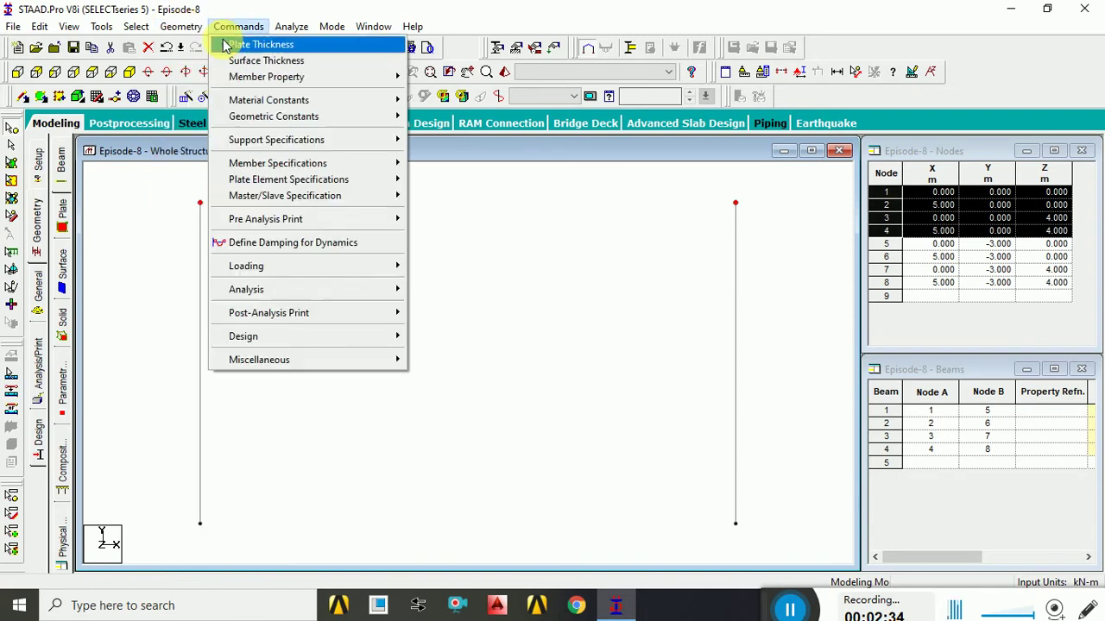
mouse_move(238, 183)
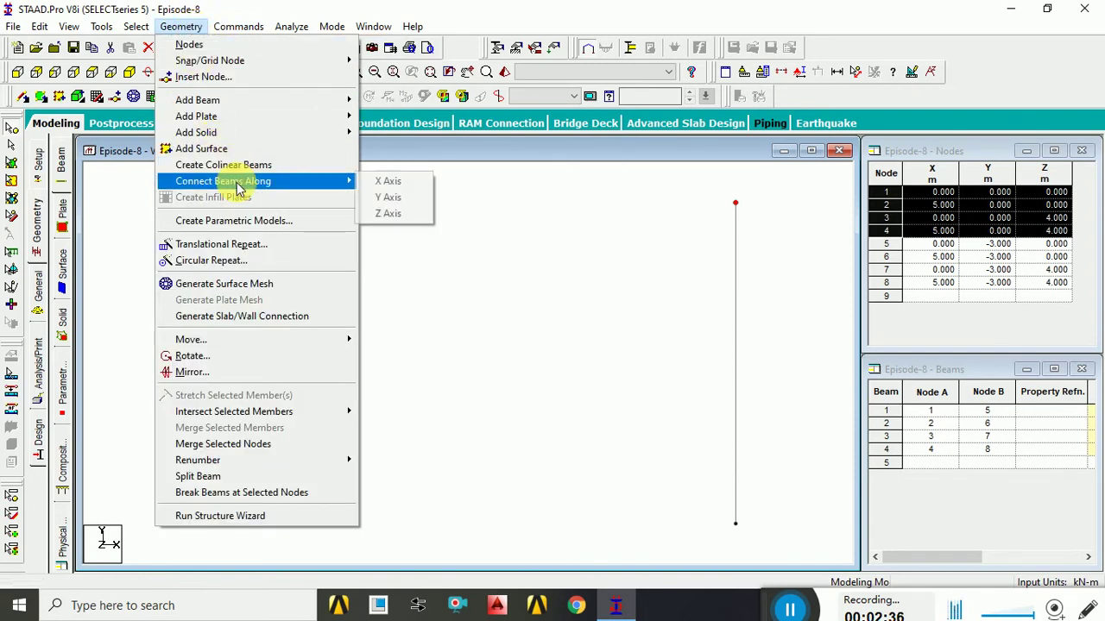
left_click(377, 182)
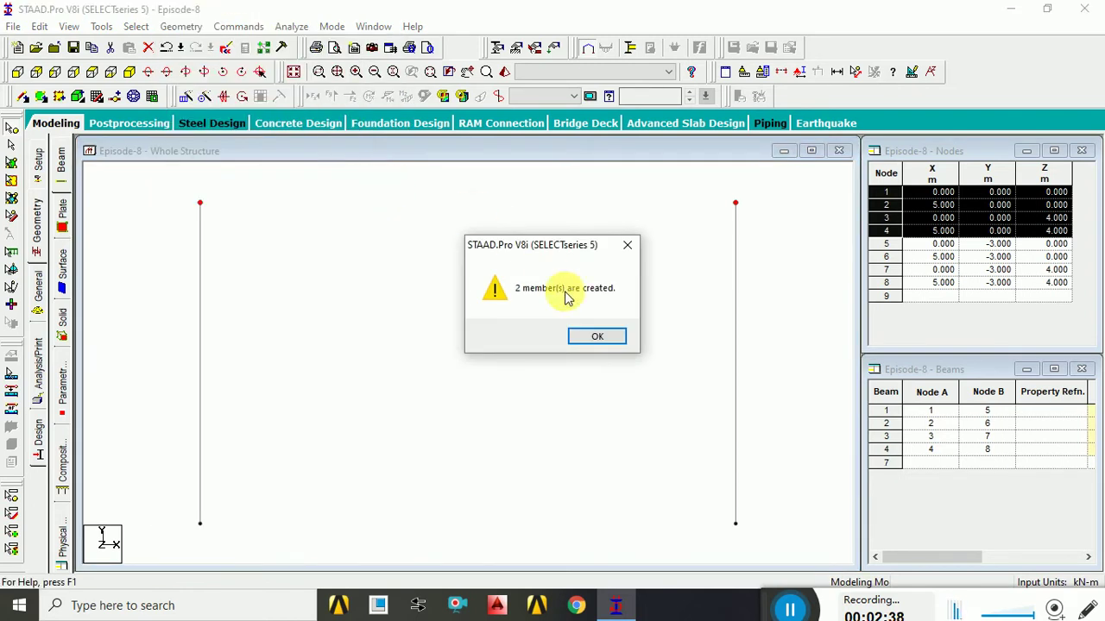
left_click(594, 336)
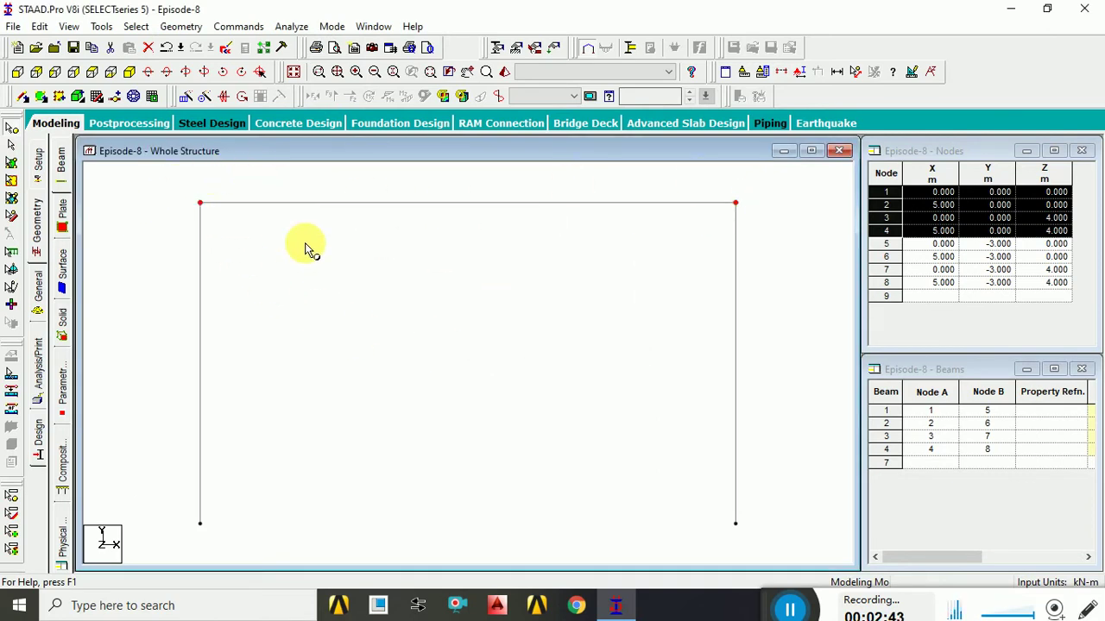
- Connect the four selected top nodes with beams along the Z axis, show the frame in isometric view and clear the selection
left_click(170, 27)
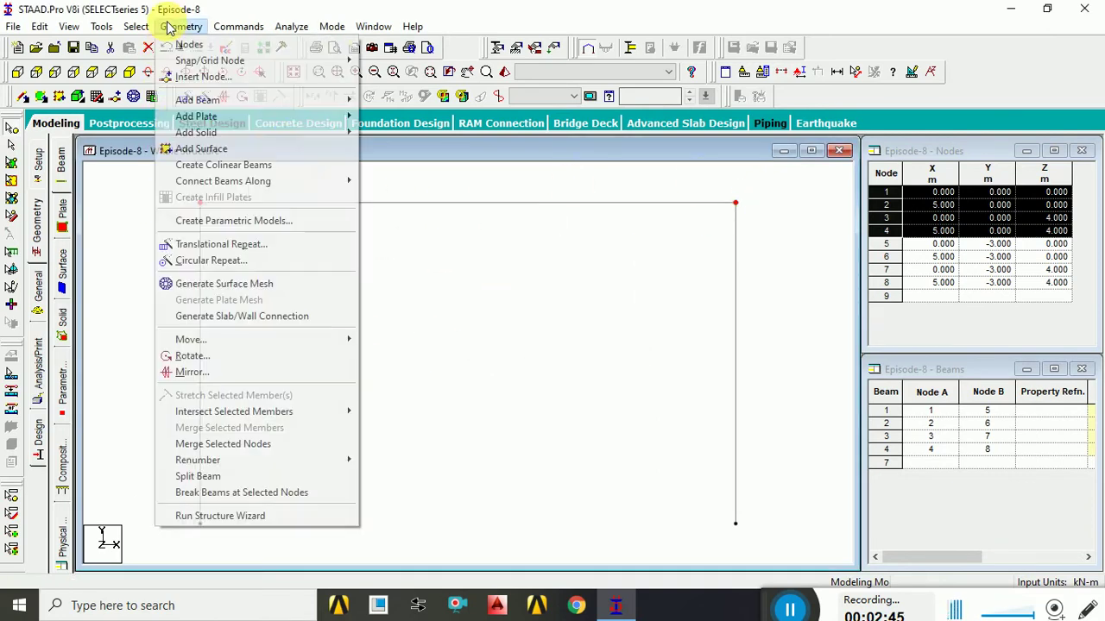
mouse_move(286, 180)
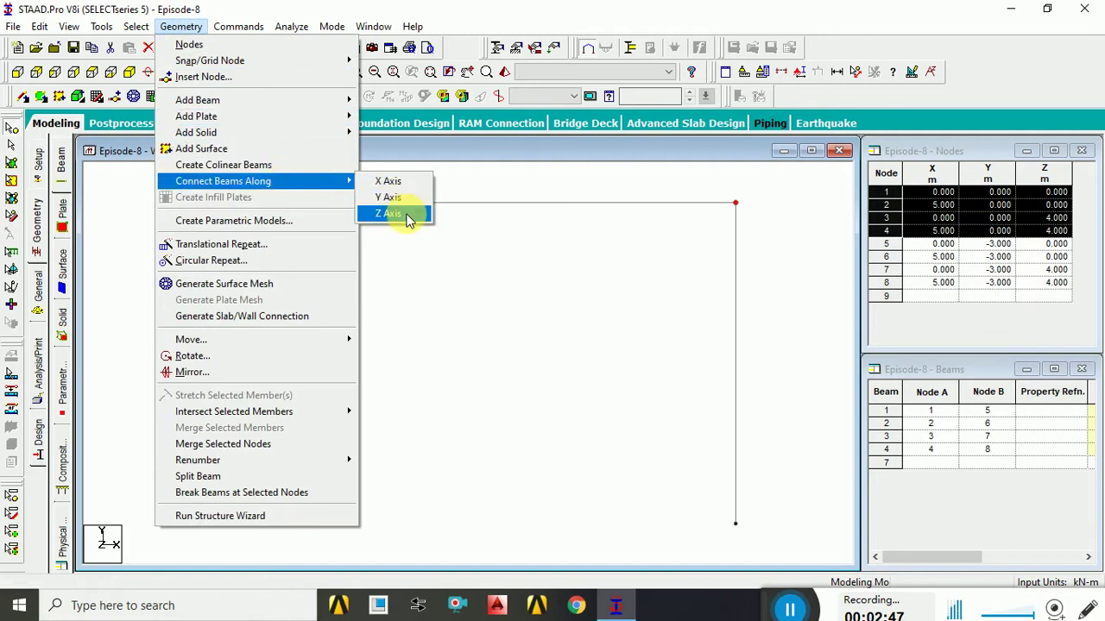
left_click(388, 213)
left_click(598, 338)
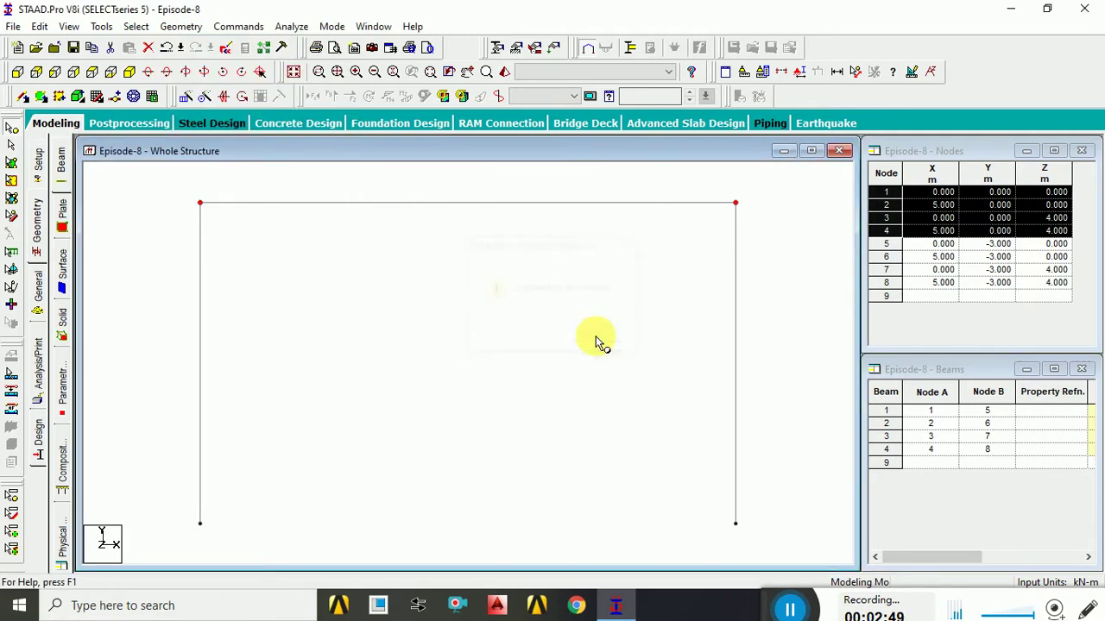
left_click(293, 74)
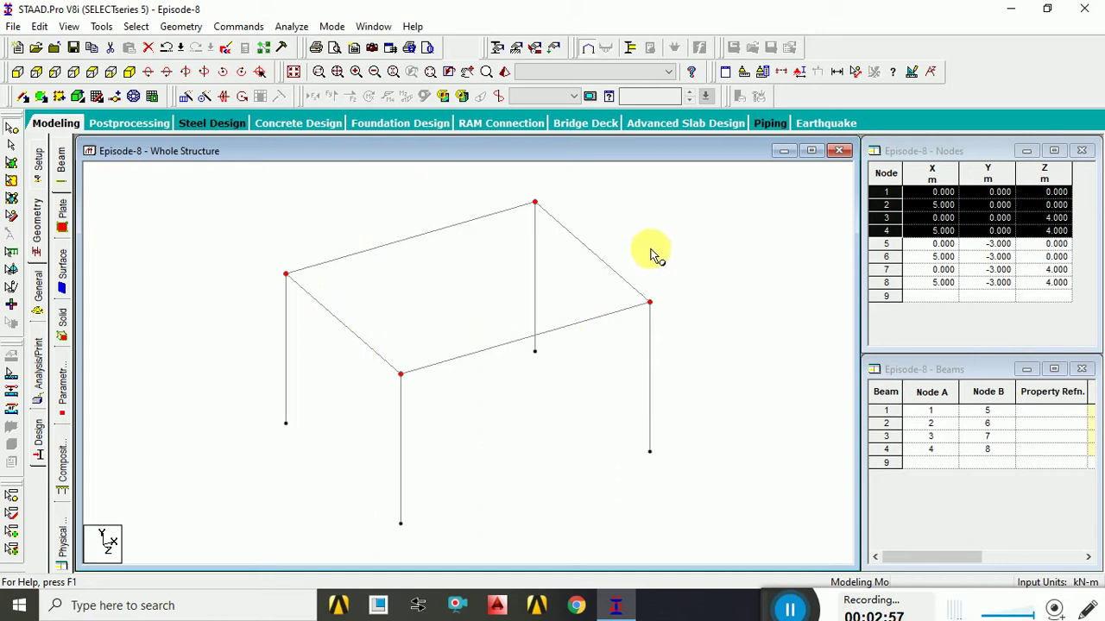
left_click(729, 269)
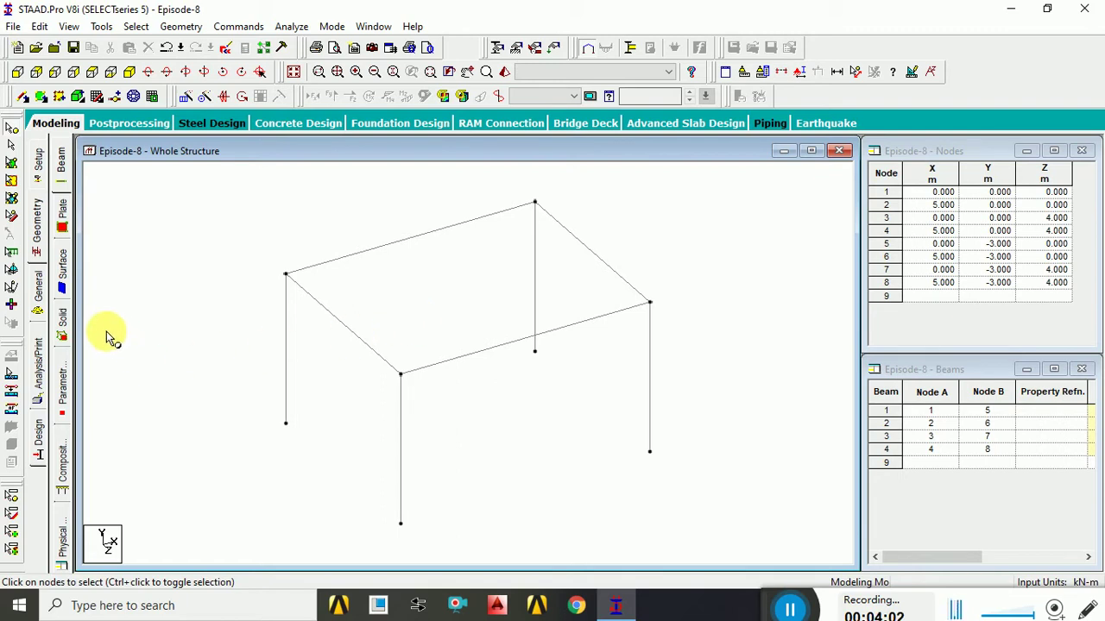
- Review the General pages for property, specification, support, load and definition, and material, and return to the beam geometry
left_click(38, 291)
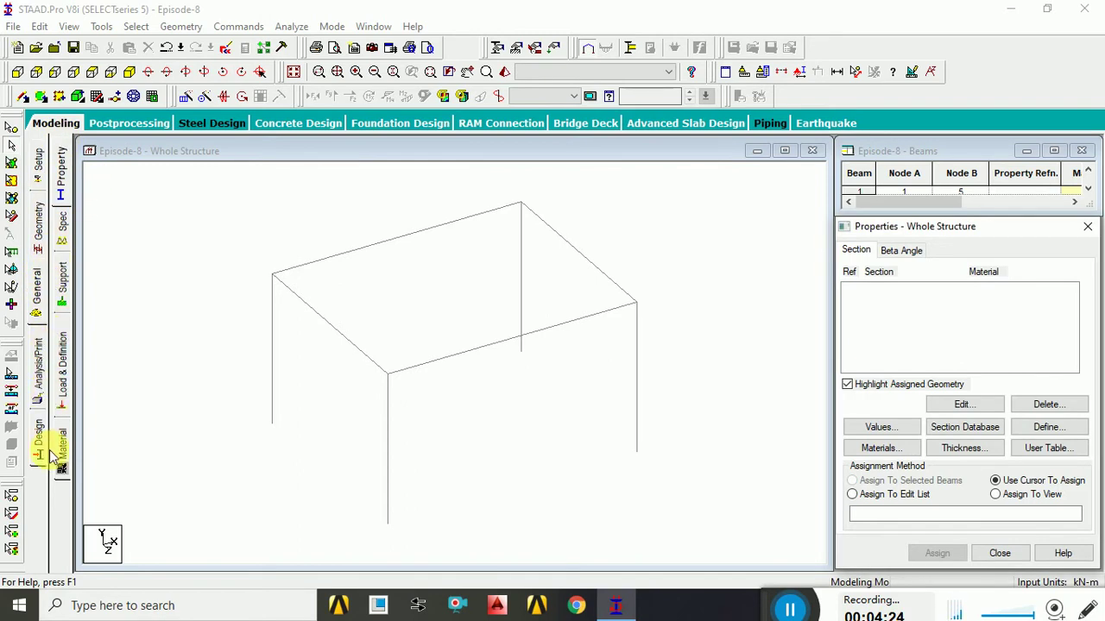
left_click(66, 168)
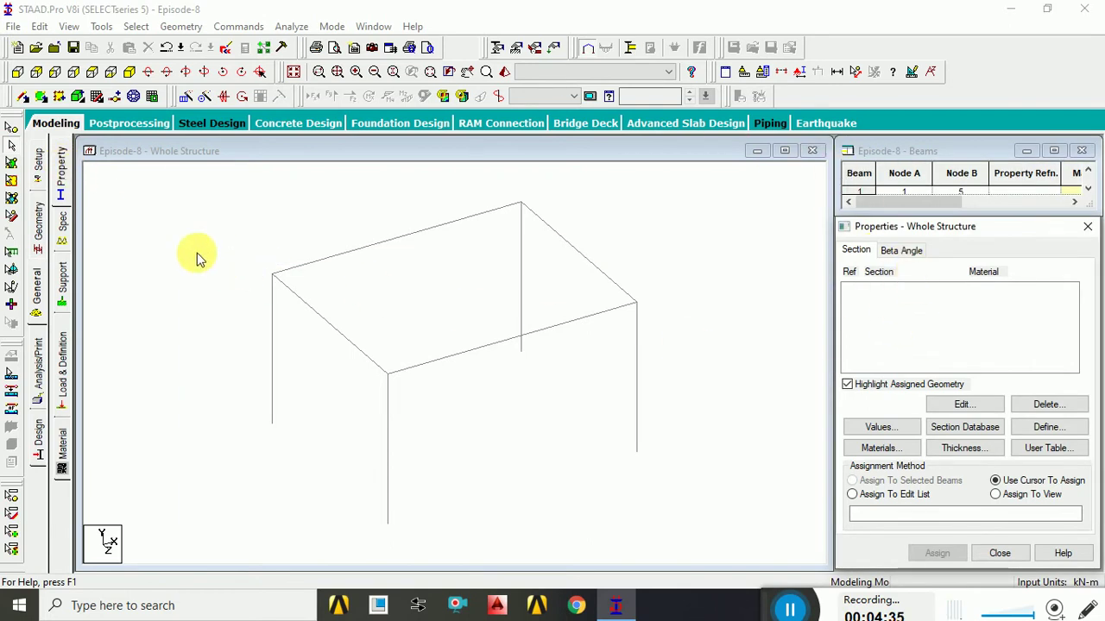
left_click(63, 226)
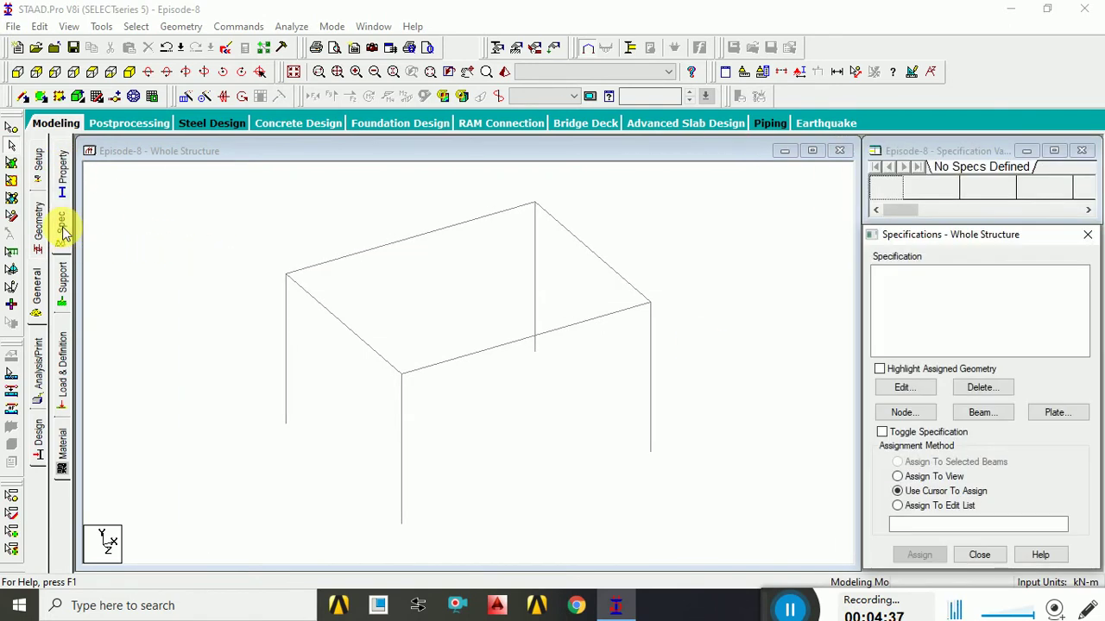
left_click(61, 280)
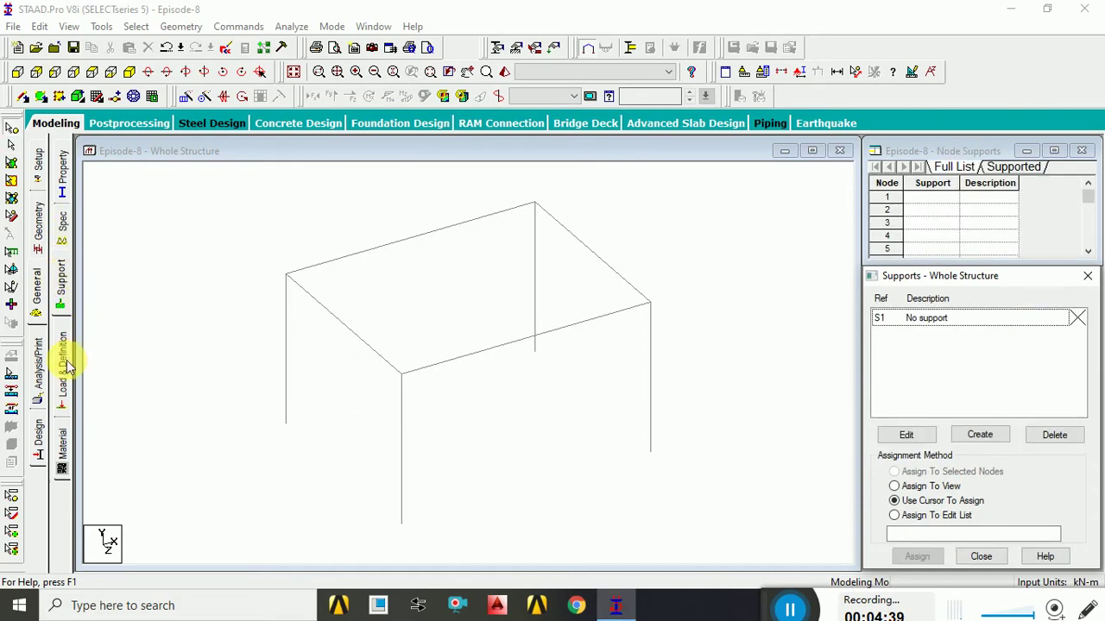
left_click(67, 366)
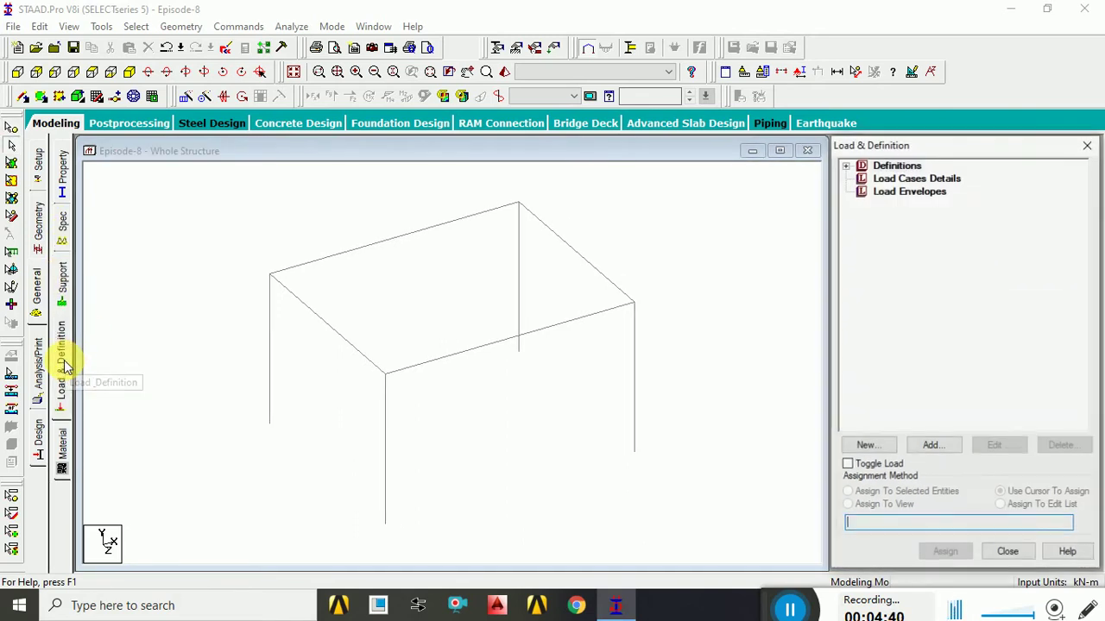
left_click(65, 442)
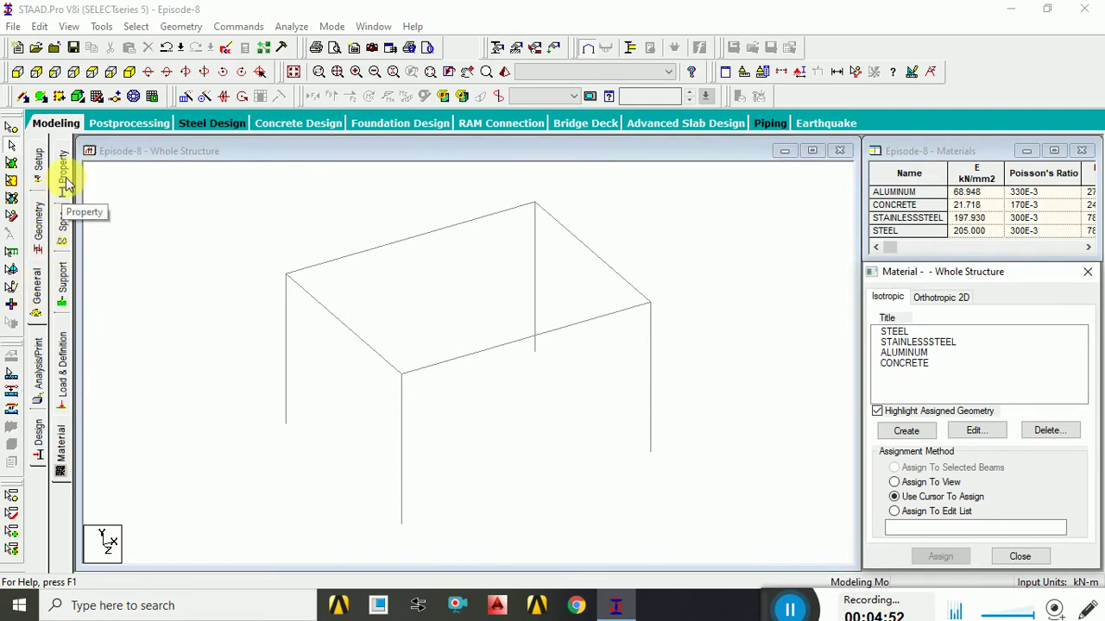
left_click(42, 221)
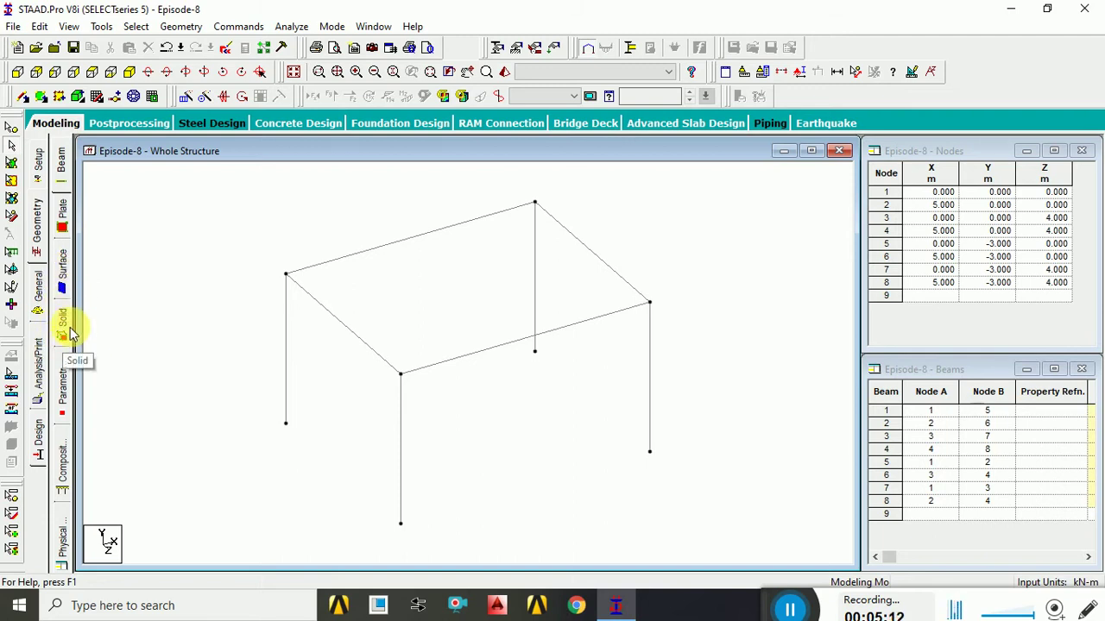
- Open the section properties for the whole structure, answer the auto-save prompt and move the dialog clear of the frame
left_click(39, 293)
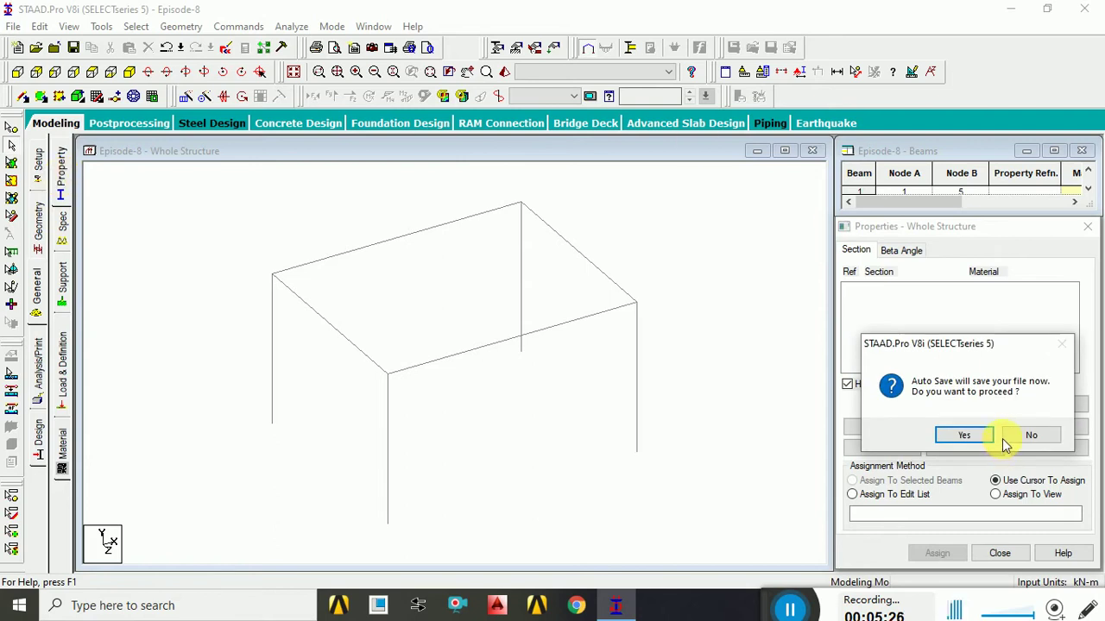
left_click(1004, 438)
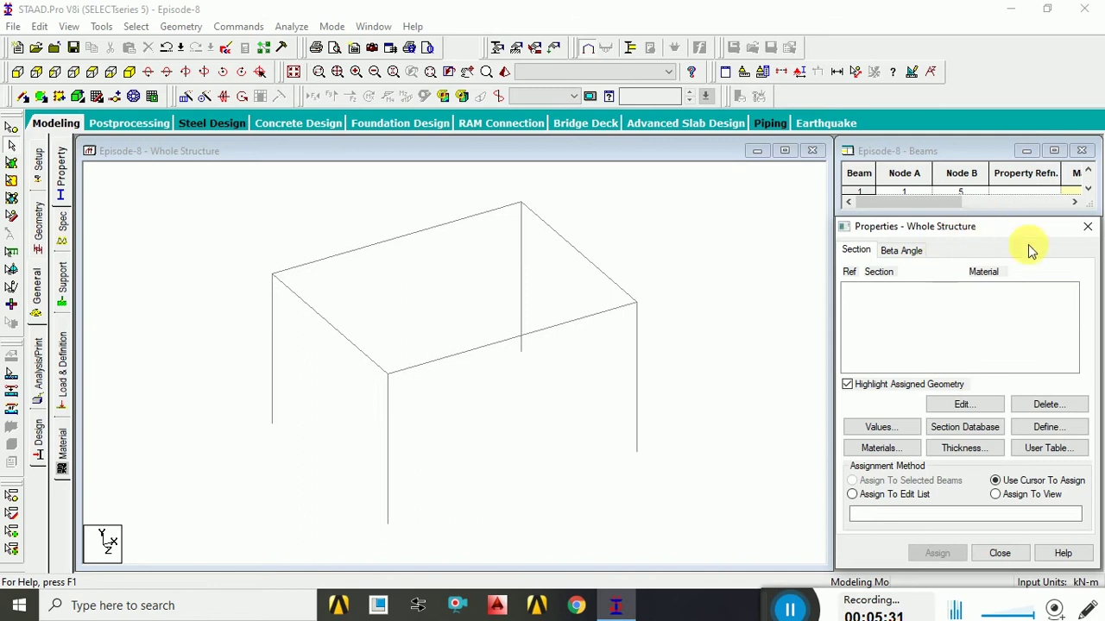
left_click_drag(955, 227, 633, 108)
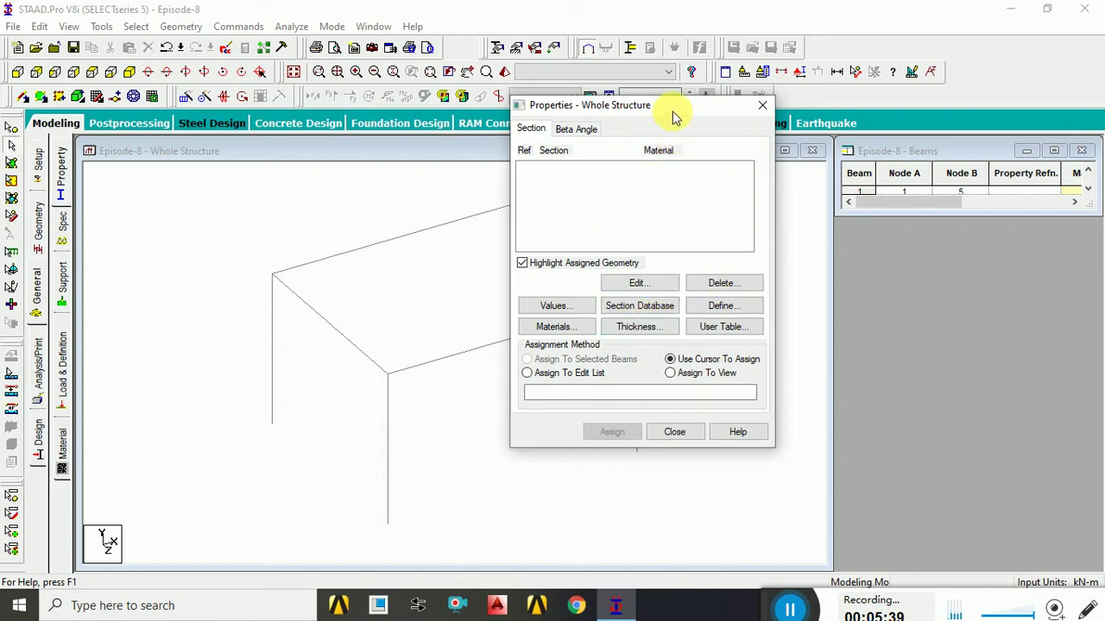
left_click_drag(680, 108, 775, 111)
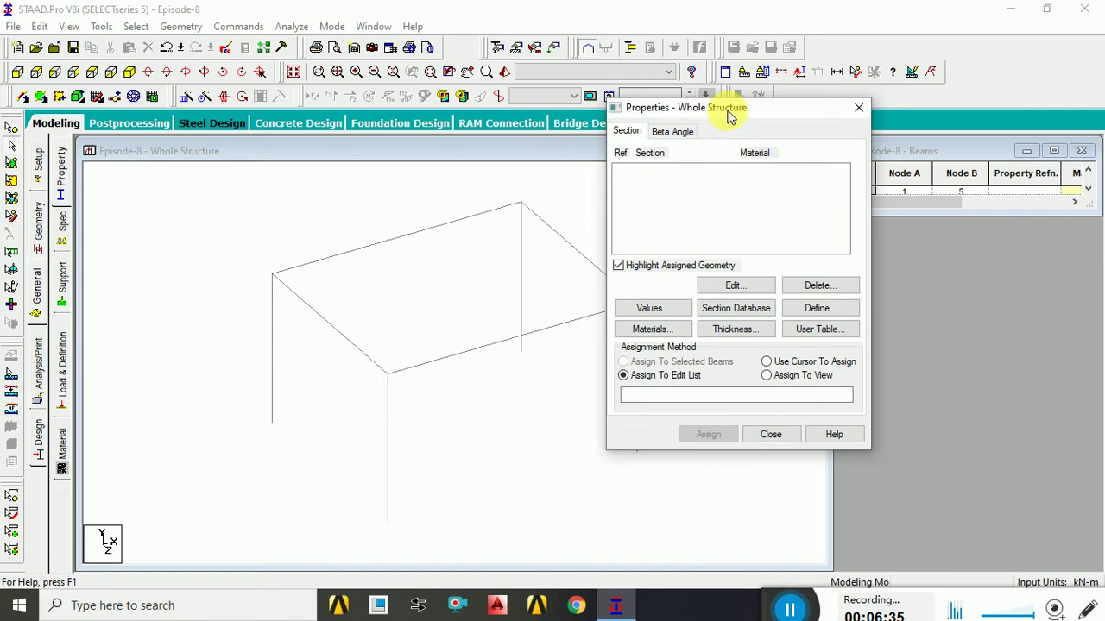
left_click_drag(727, 109, 959, 152)
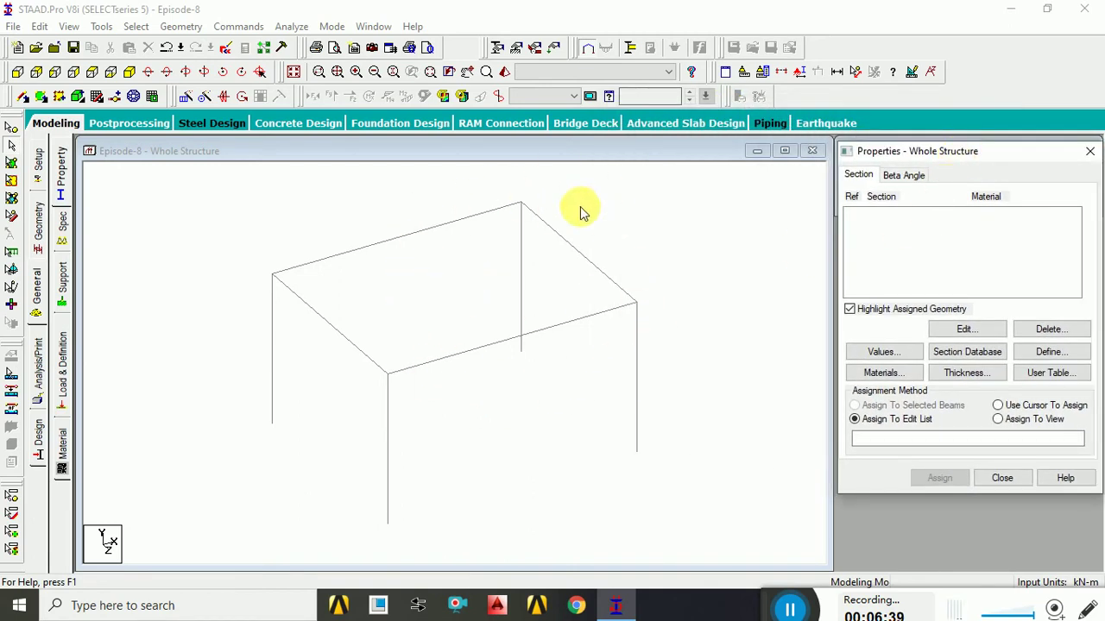
left_click_drag(961, 151, 742, 147)
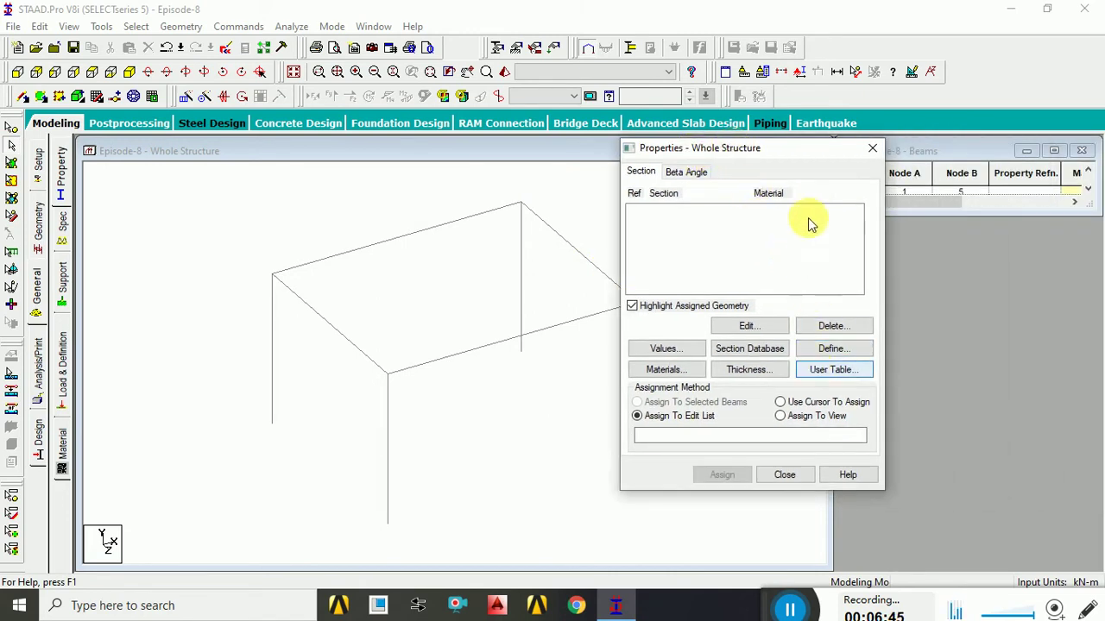
left_click_drag(805, 158, 886, 144)
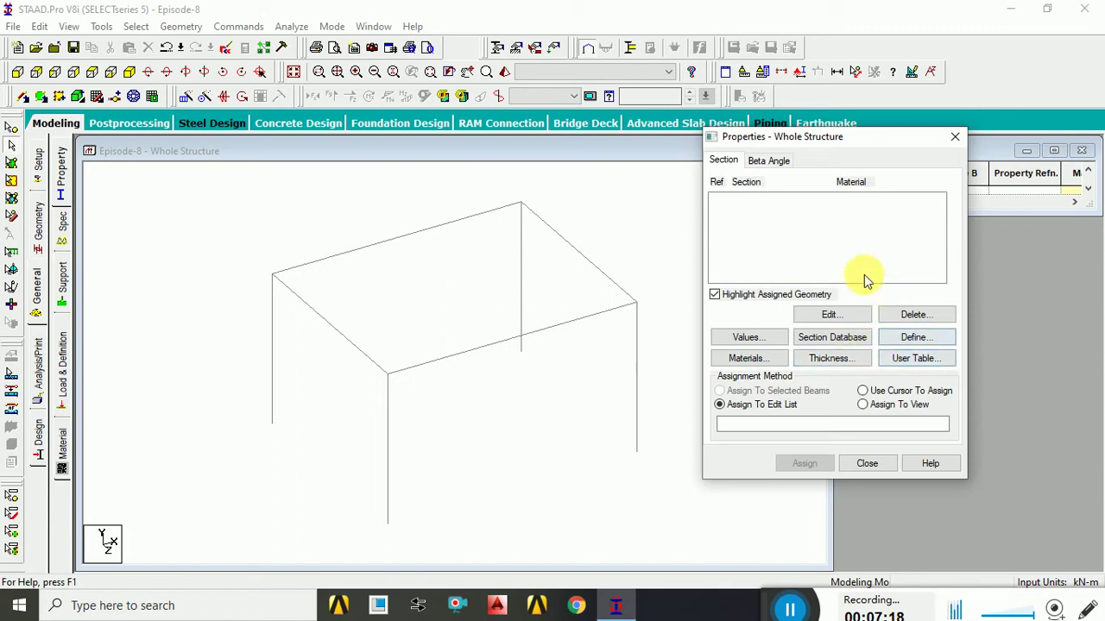
left_click_drag(862, 138, 913, 120)
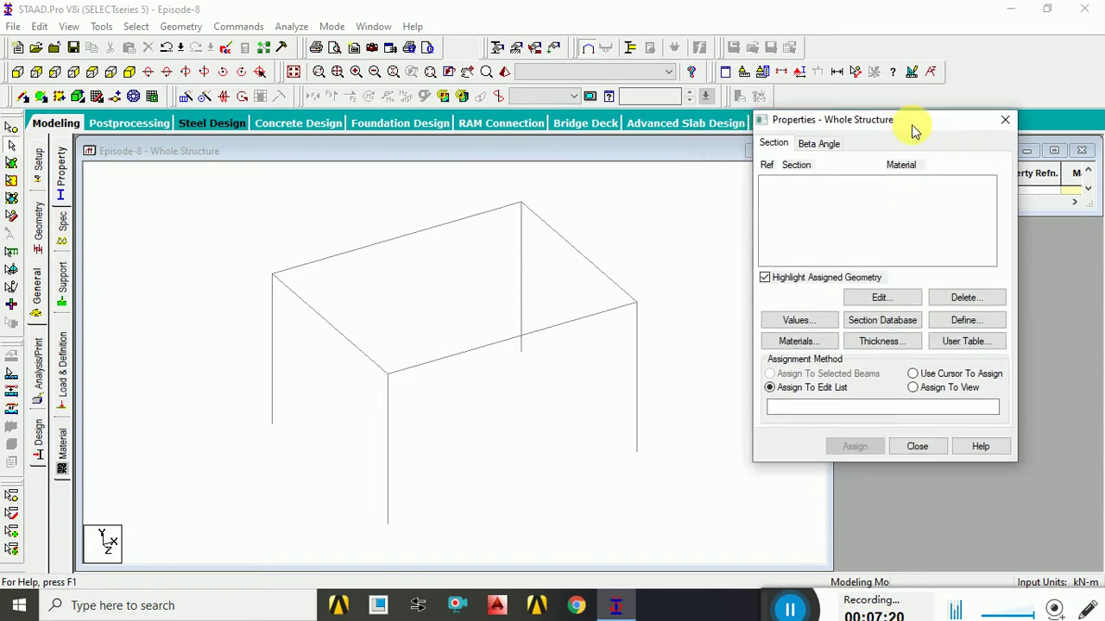
- Start defining a new section property and place its dialog beside the Properties dialog
left_click(967, 321)
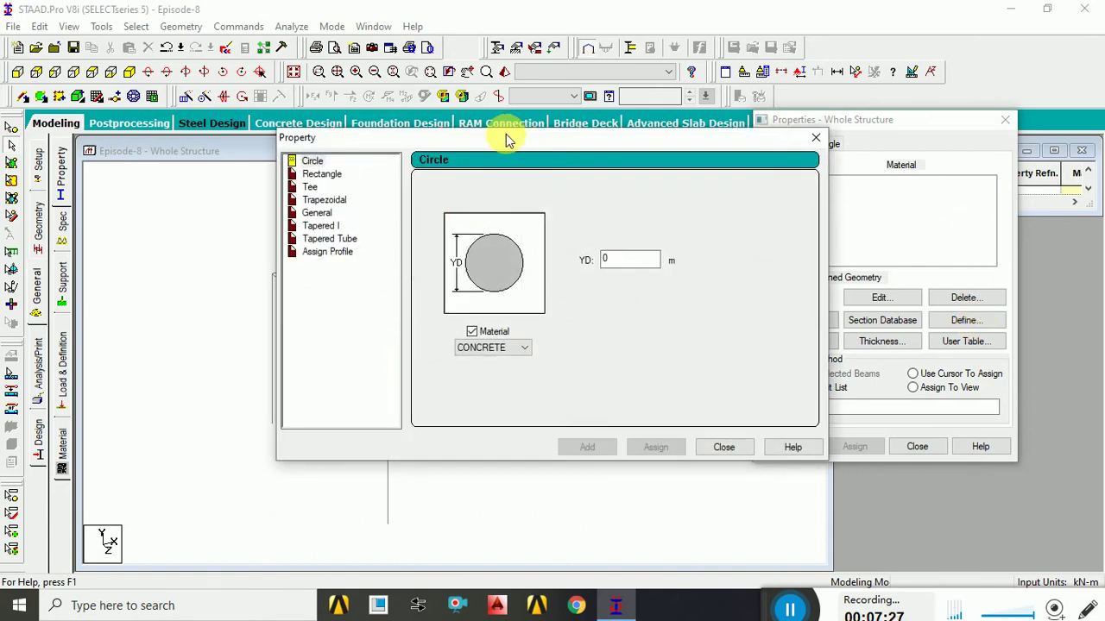
left_click_drag(506, 135, 407, 134)
left_click(957, 317)
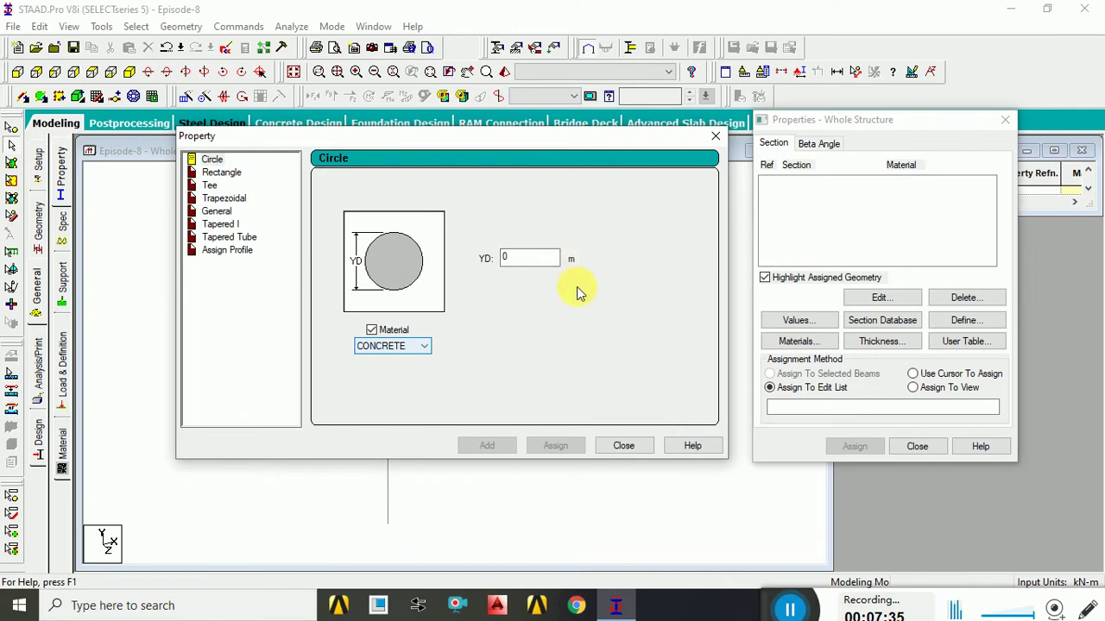
left_click(580, 141)
mouse_move(580, 140)
left_mouse_down()
mouse_move(584, 158)
mouse_move(582, 129)
left_mouse_up()
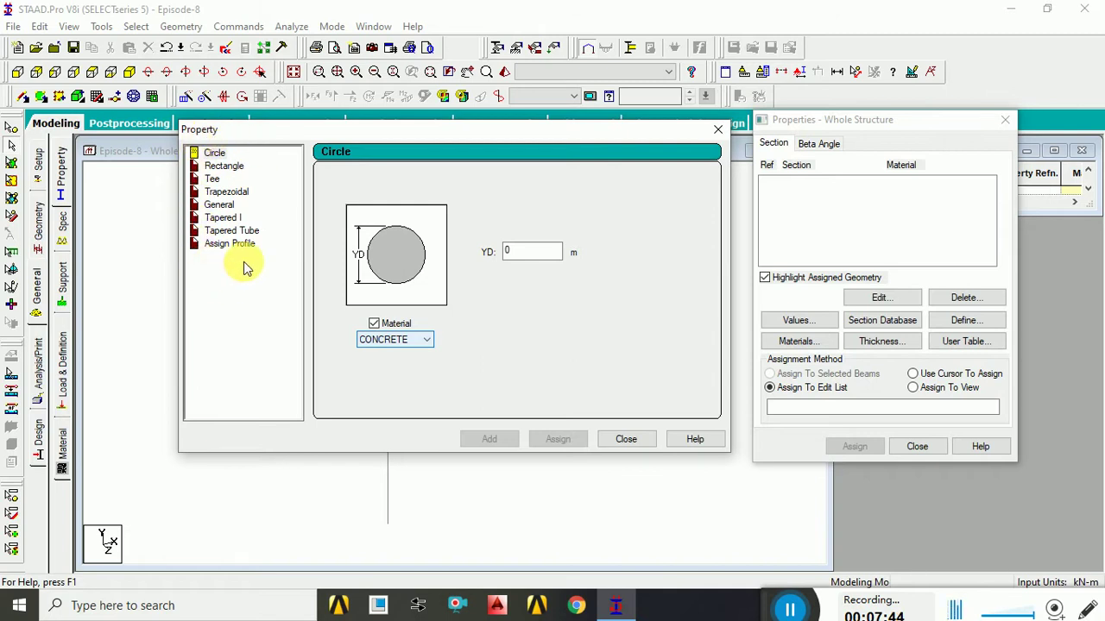
- Examine the parameters of the Rectangle, Tee, Trapezoidal, General, Tapered I, Tapered Tube and Assign Profile section types
left_click(225, 168)
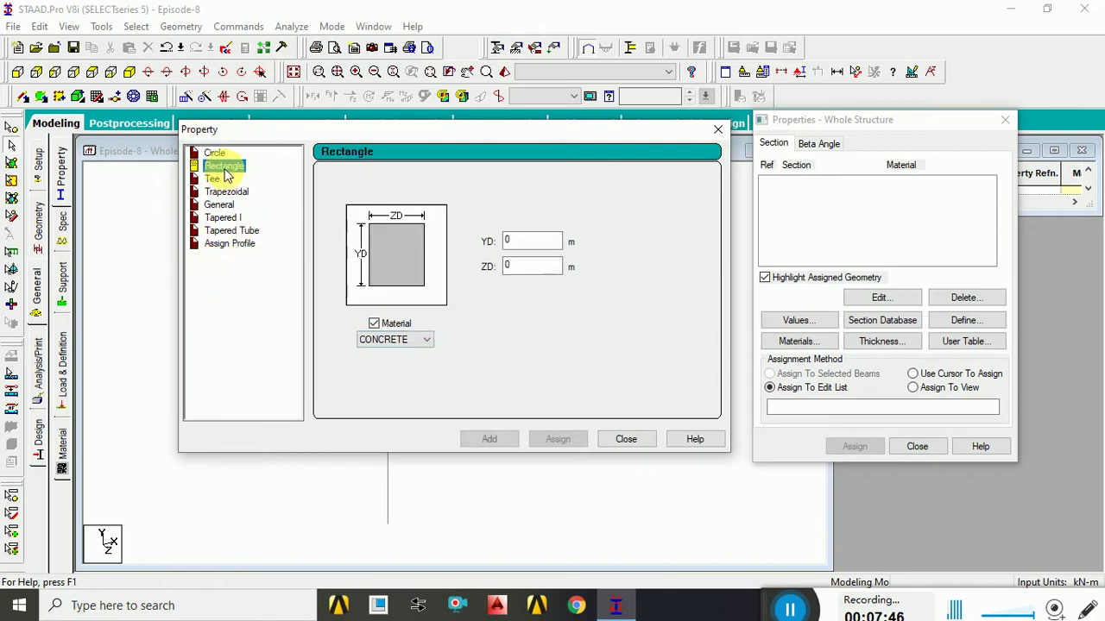
left_click(214, 179)
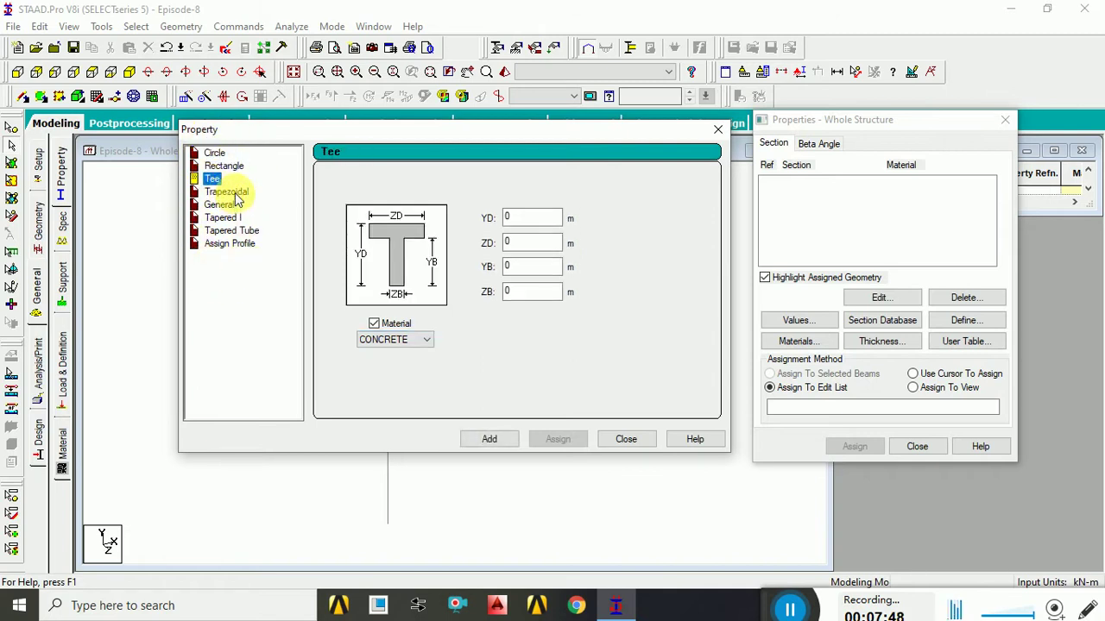
left_click(234, 193)
left_click(225, 206)
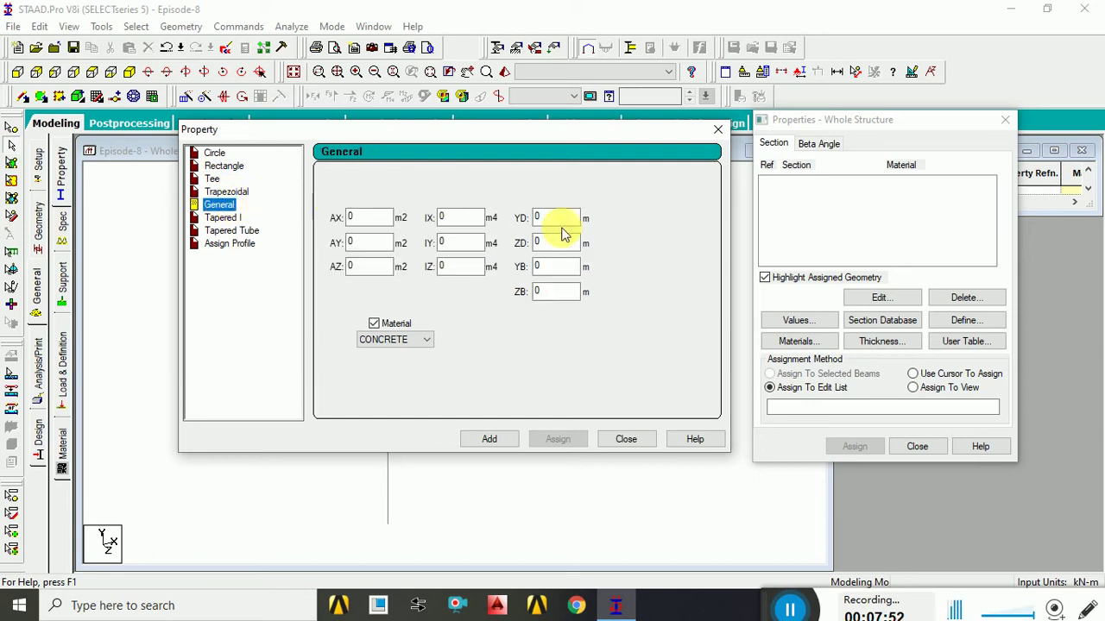
left_click(232, 222)
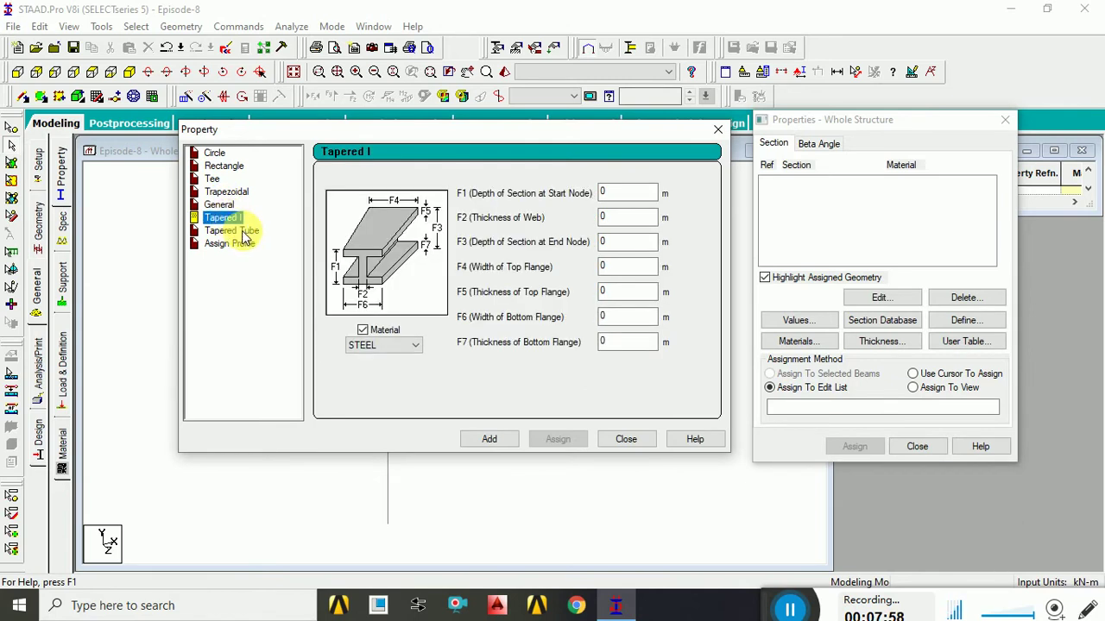
left_click(246, 231)
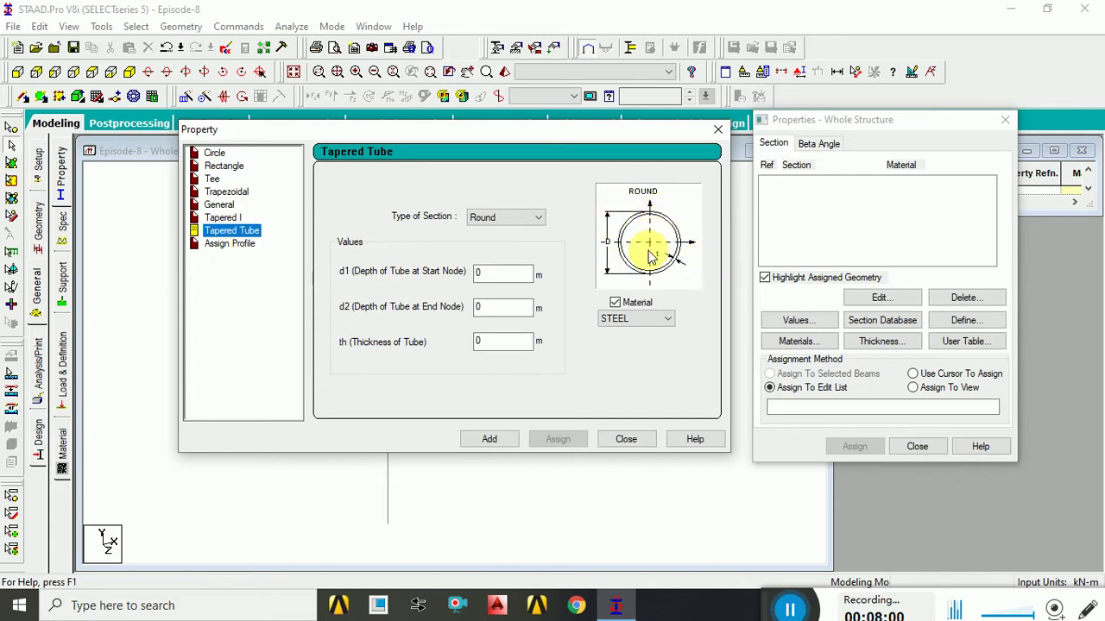
left_click(248, 246)
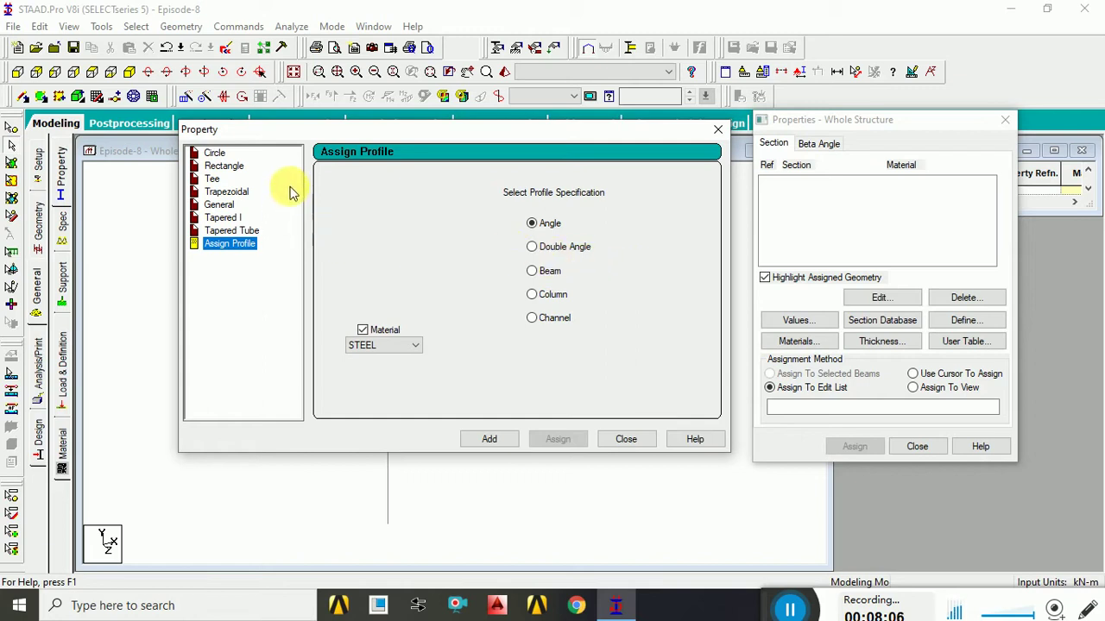
- Compare the dimension parameters required for the Circle and Rectangle section types
left_click(215, 154)
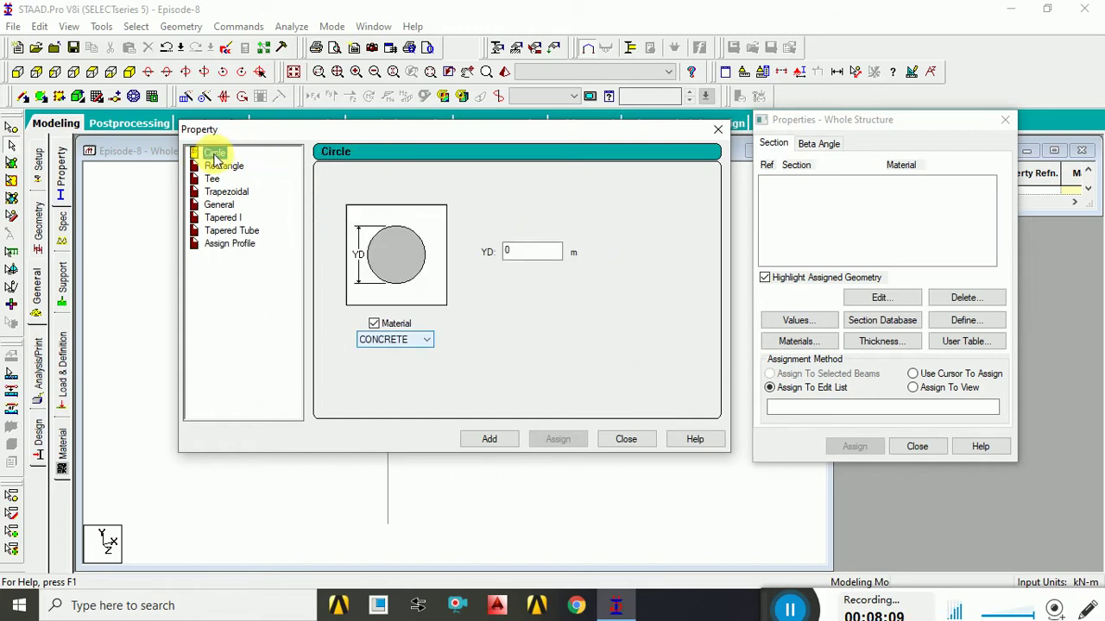
left_click(225, 166)
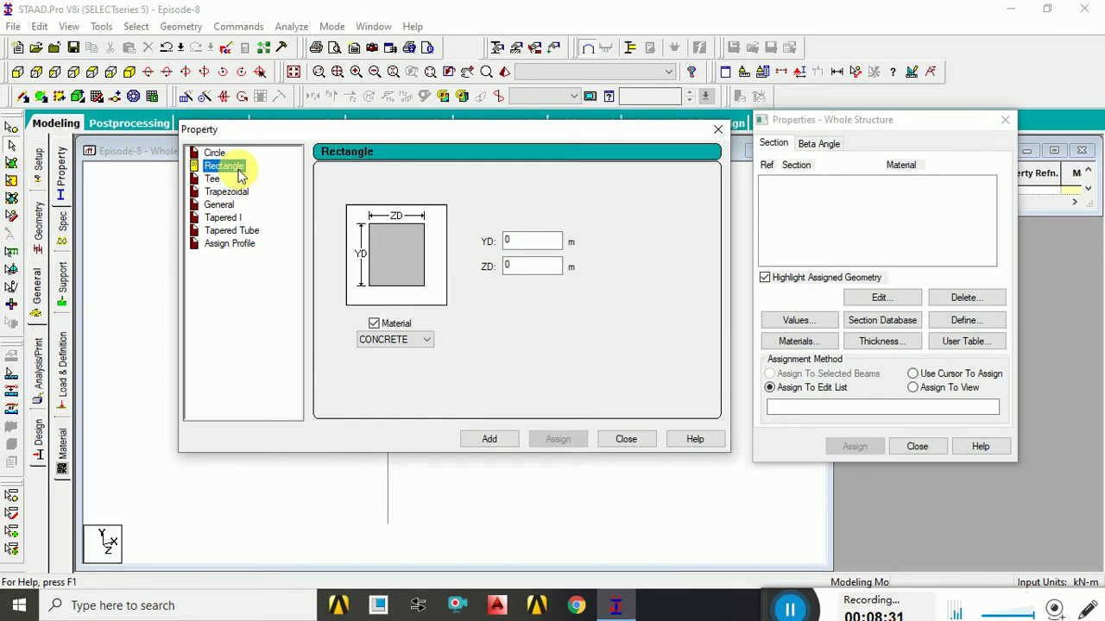
left_click(214, 154)
left_click(223, 165)
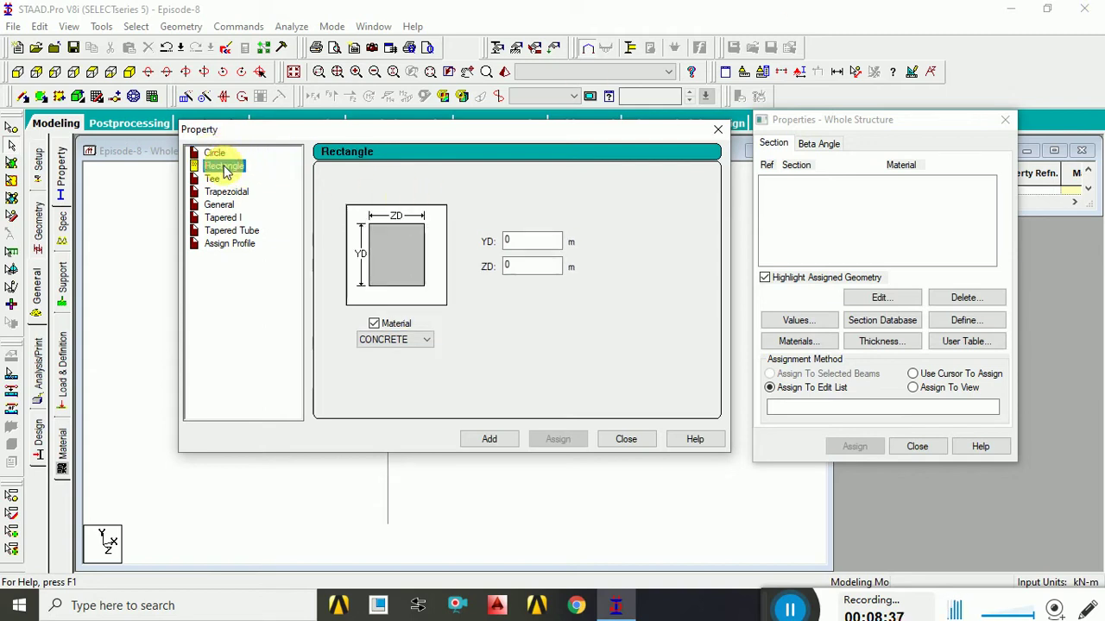
left_click(214, 154)
left_click(225, 166)
left_click(214, 154)
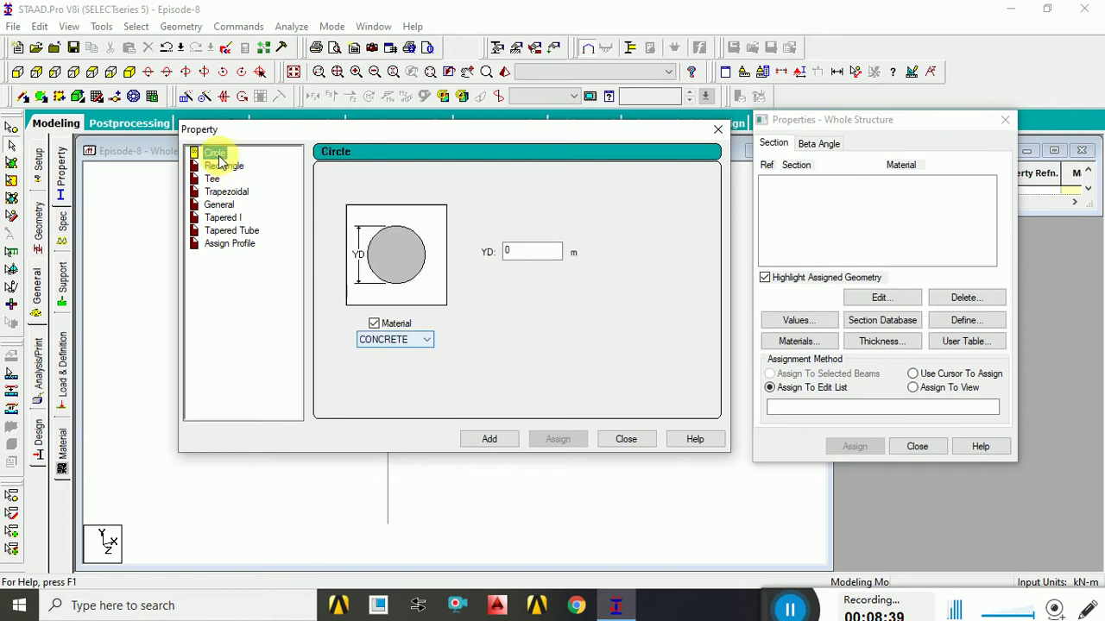
left_click(224, 166)
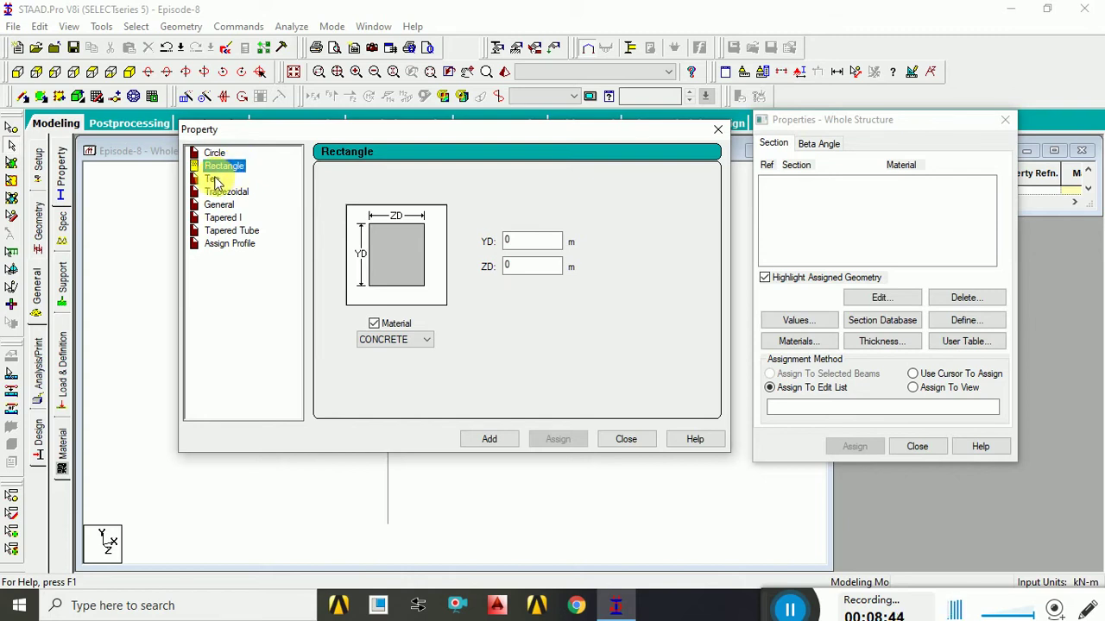
- Review the input parameters of the Tee, Trapezoidal, General, Tapered I and Tapered Tube section types
left_click(212, 179)
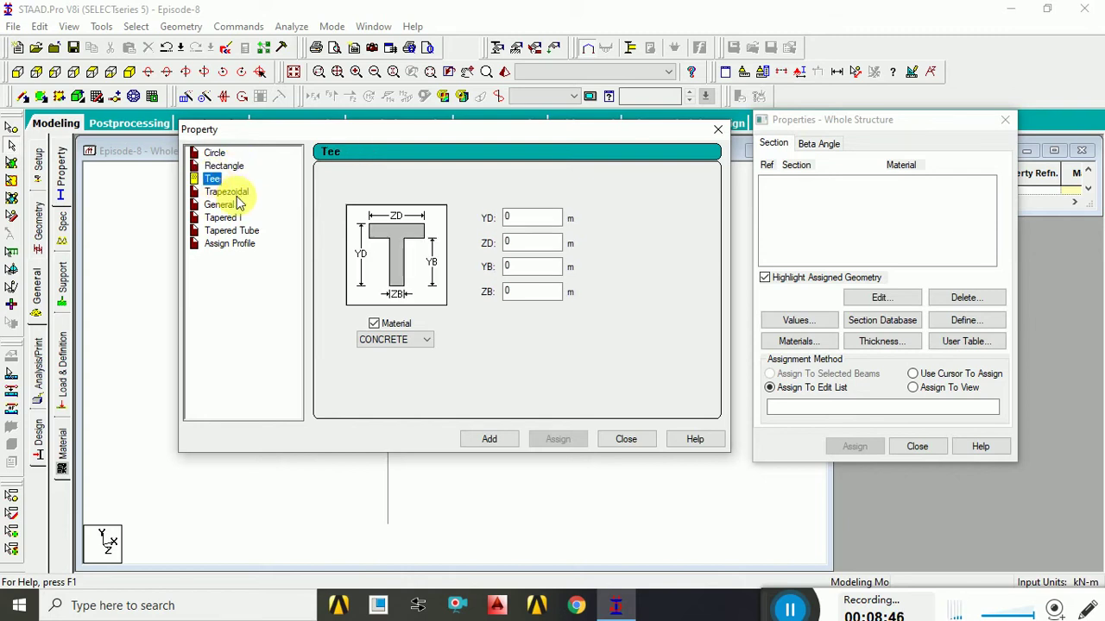
left_click(238, 192)
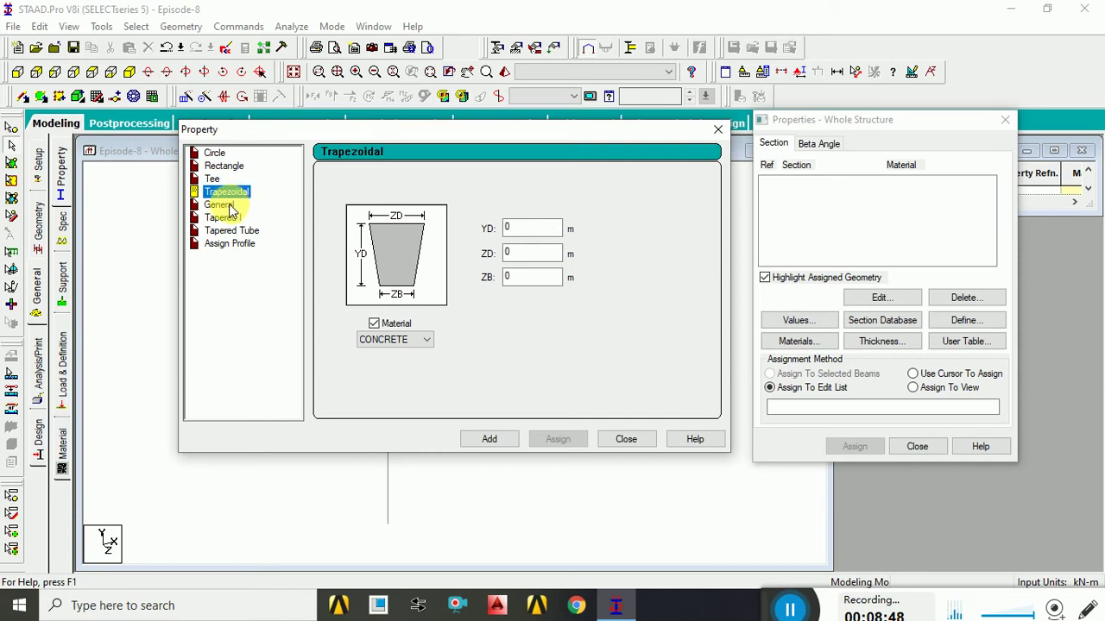
left_click(231, 208)
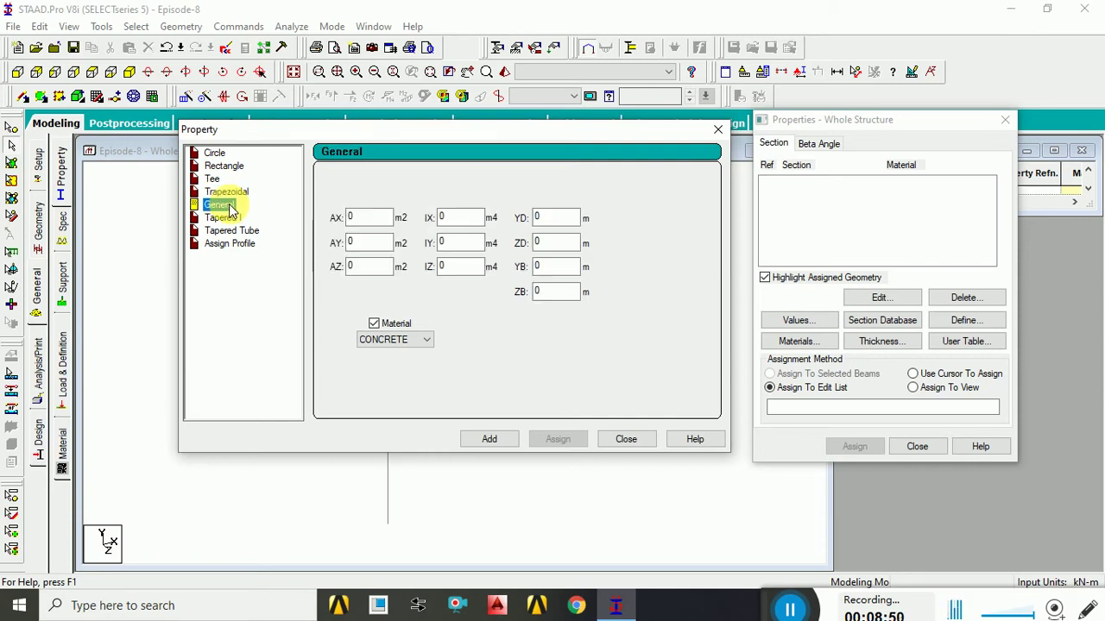
left_click(213, 179)
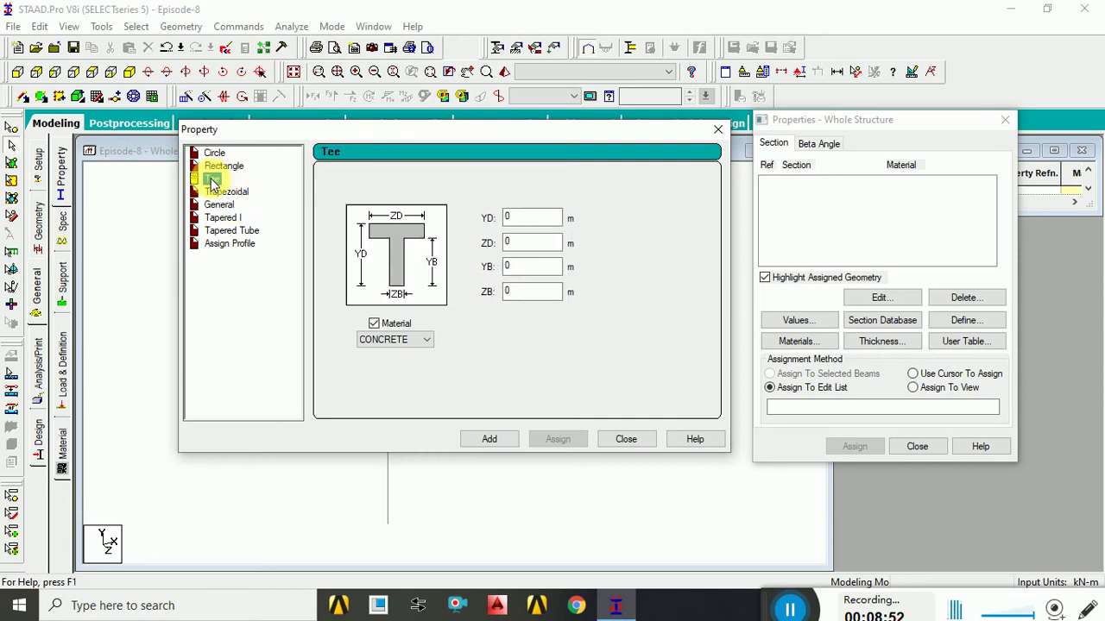
left_click(226, 192)
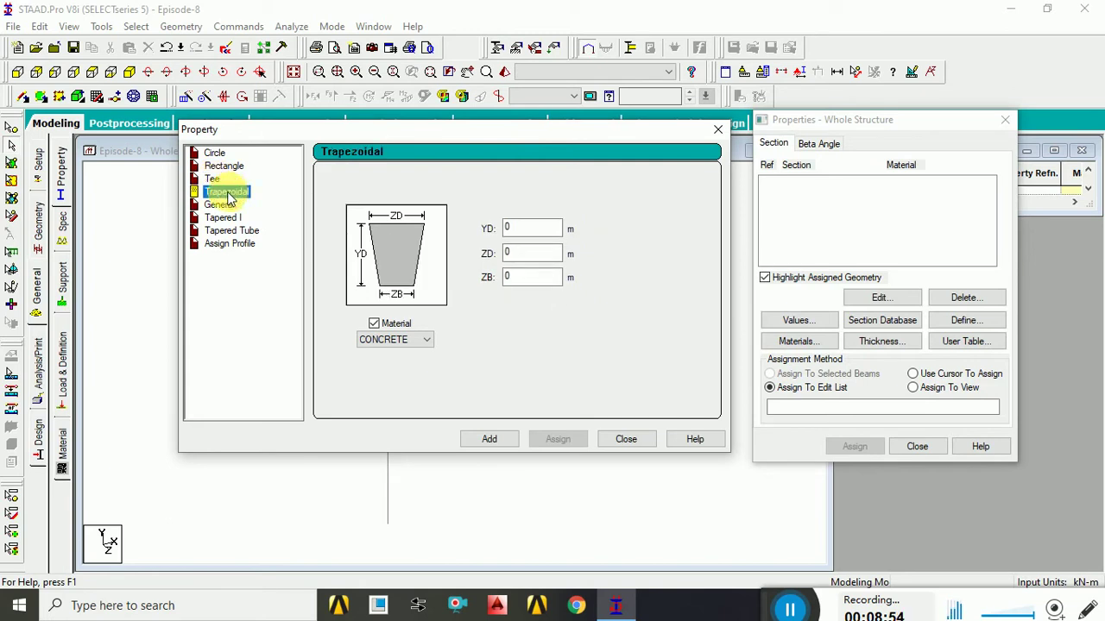
left_click(214, 181)
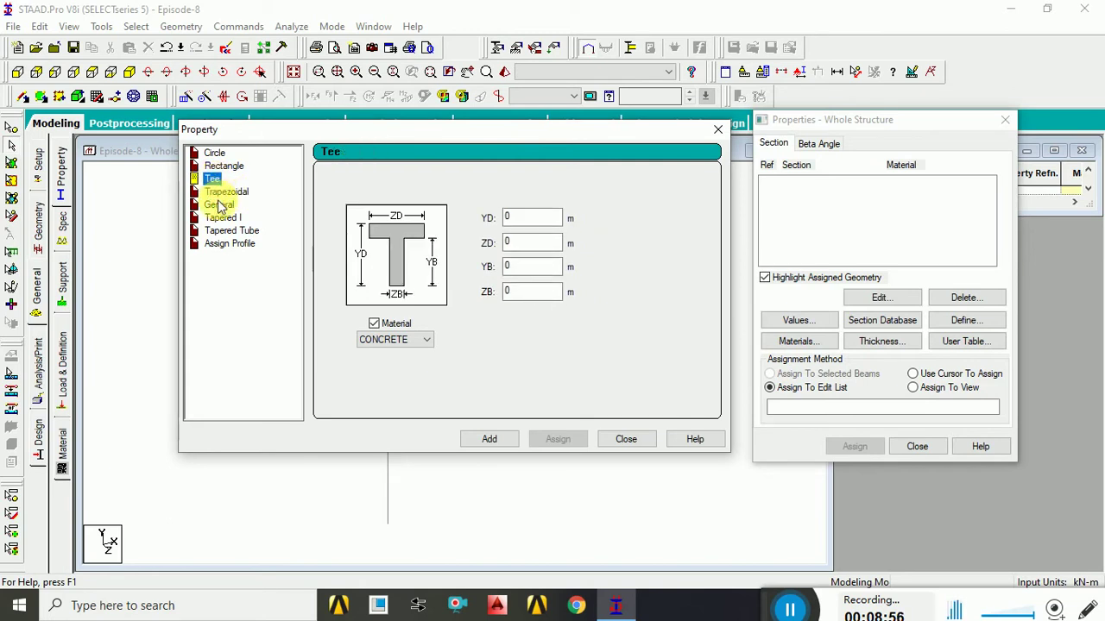
left_click(218, 204)
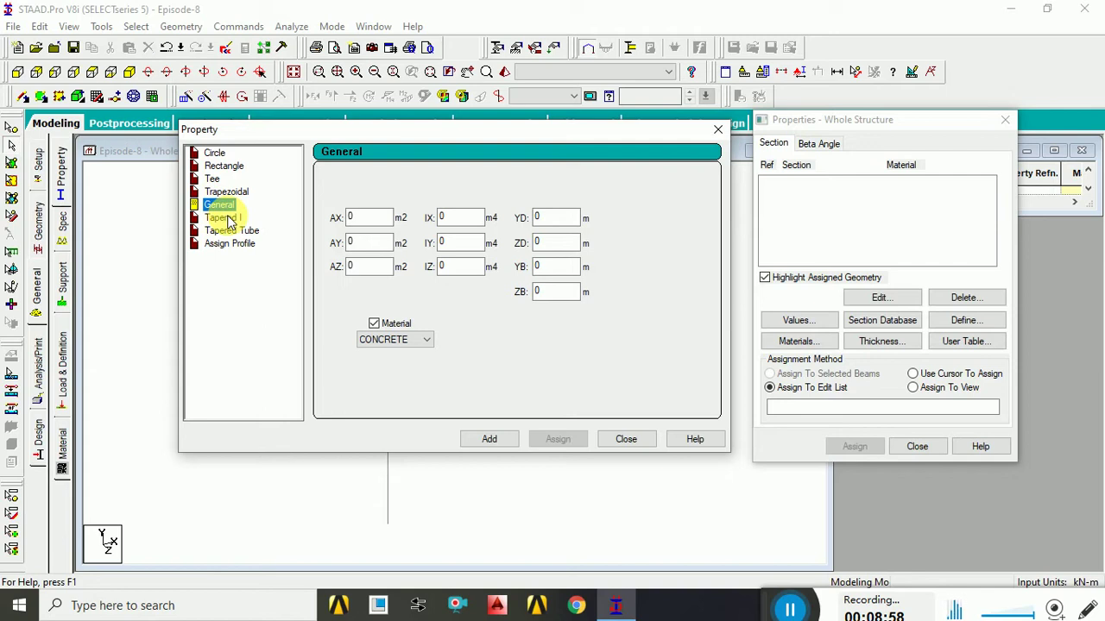
left_click(228, 220)
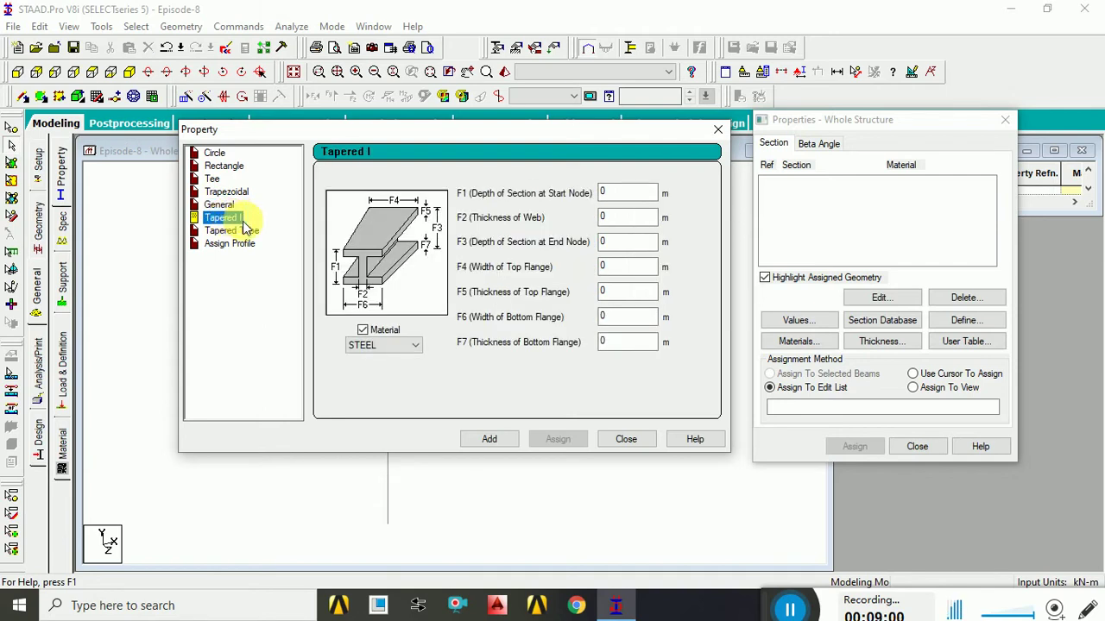
left_click(246, 233)
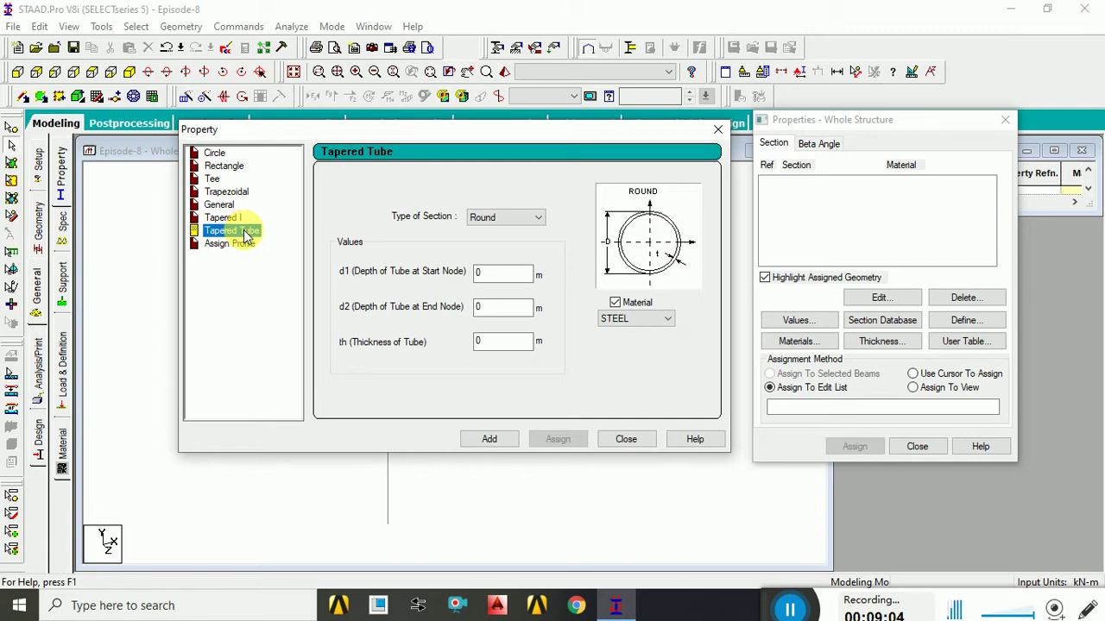
- Choose the Circle section type and set its diameter YD to 0.3 m
left_click(213, 154)
left_click(223, 166)
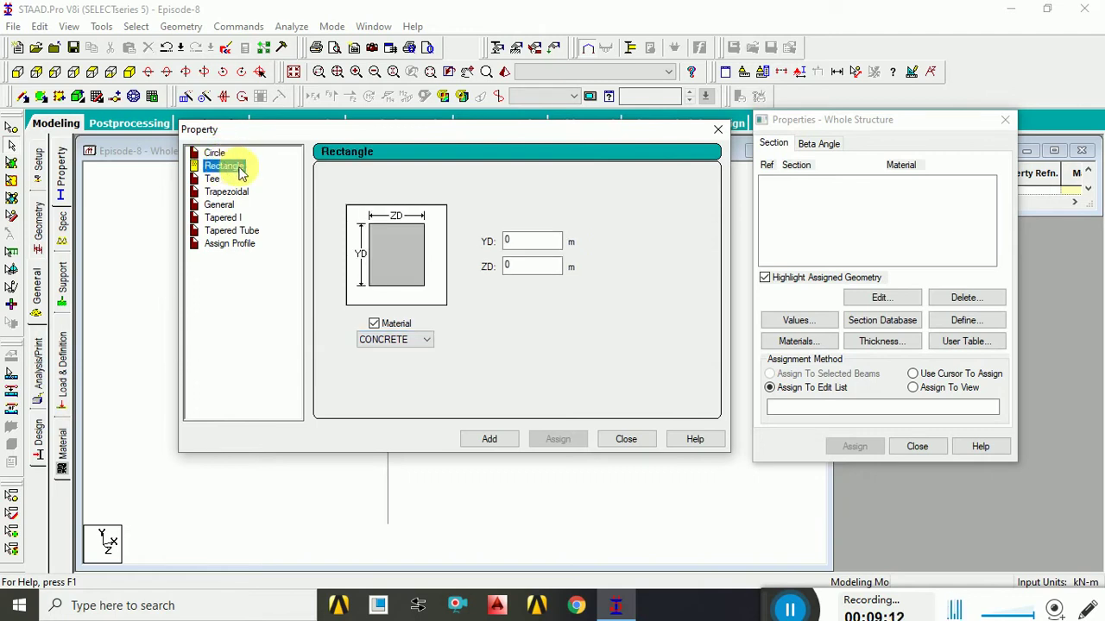
left_click(212, 156)
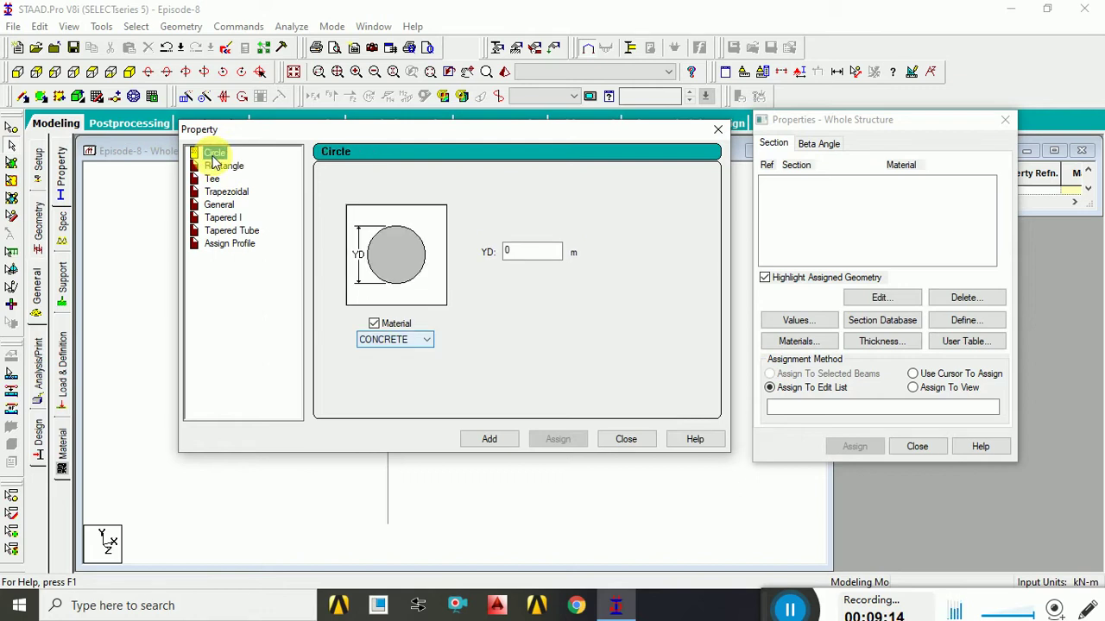
left_click(216, 164)
left_click(216, 154)
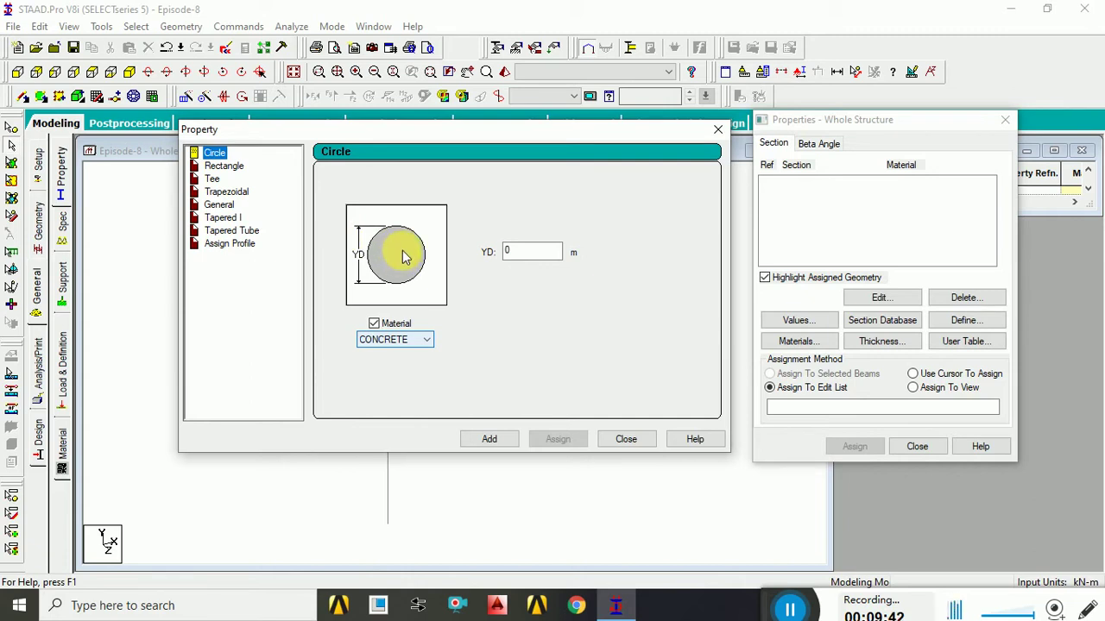
left_click(518, 251)
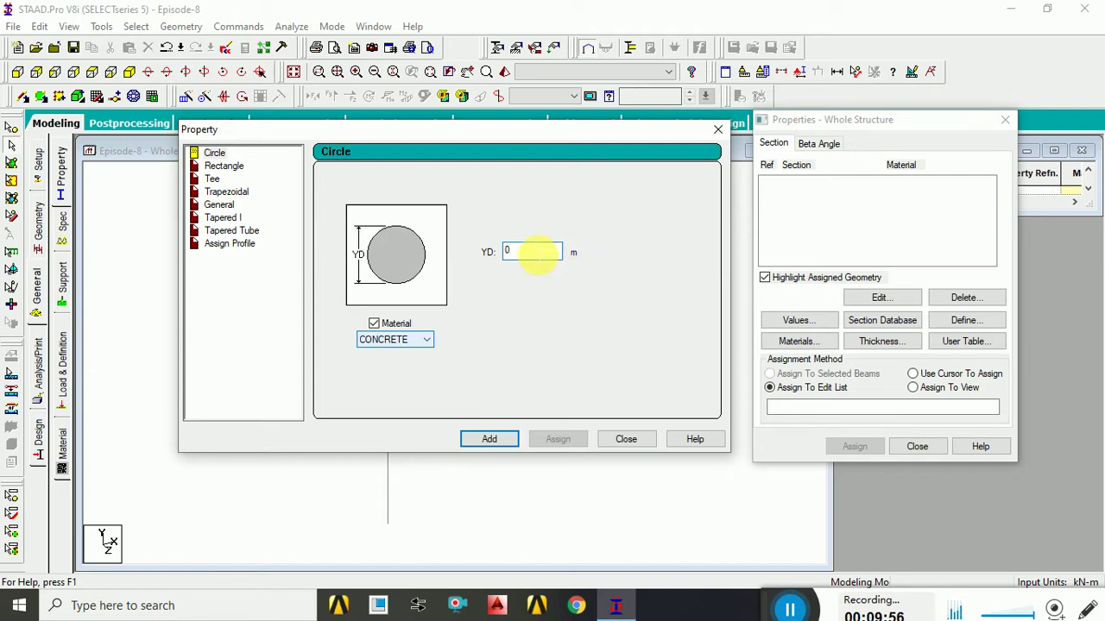
type(".")
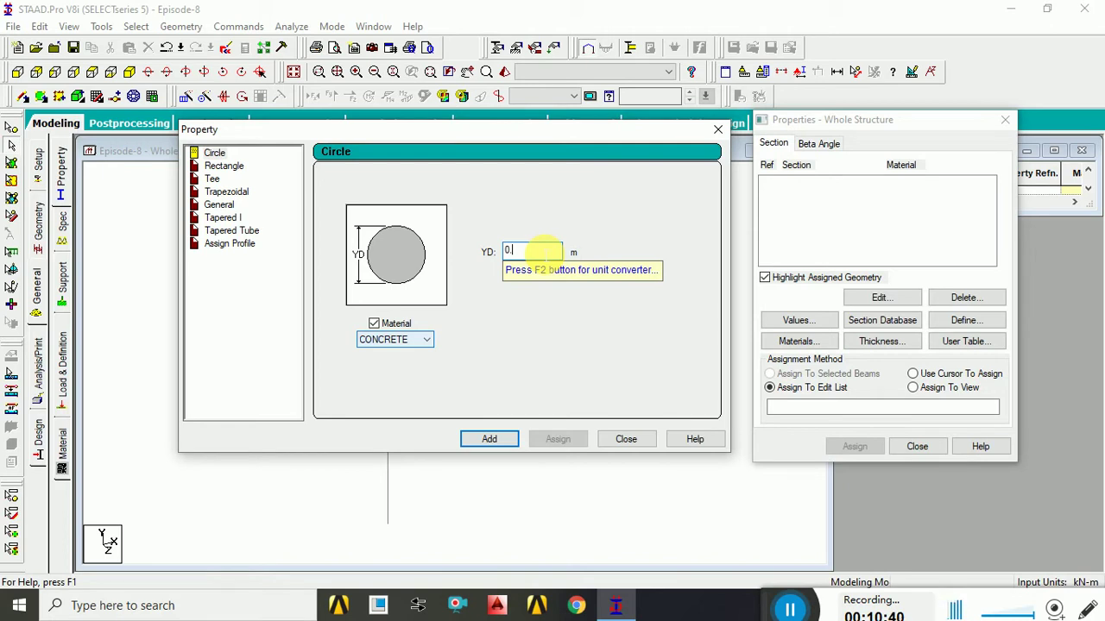
type("3")
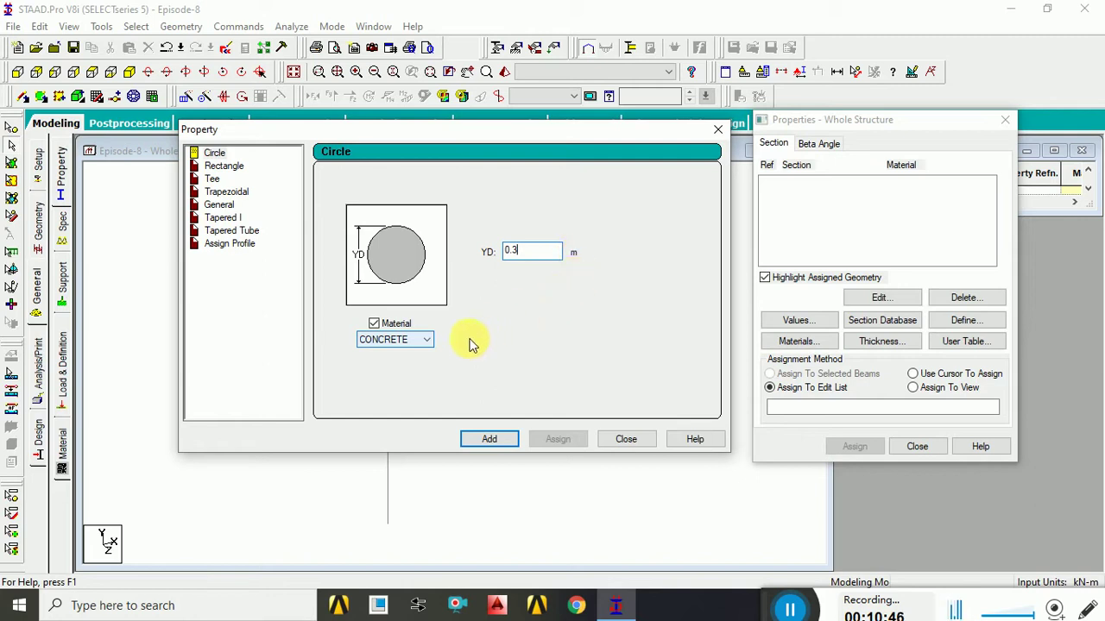
- Set the circular section's material to CONCRETE and add the section to the structure's property list
left_click(426, 342)
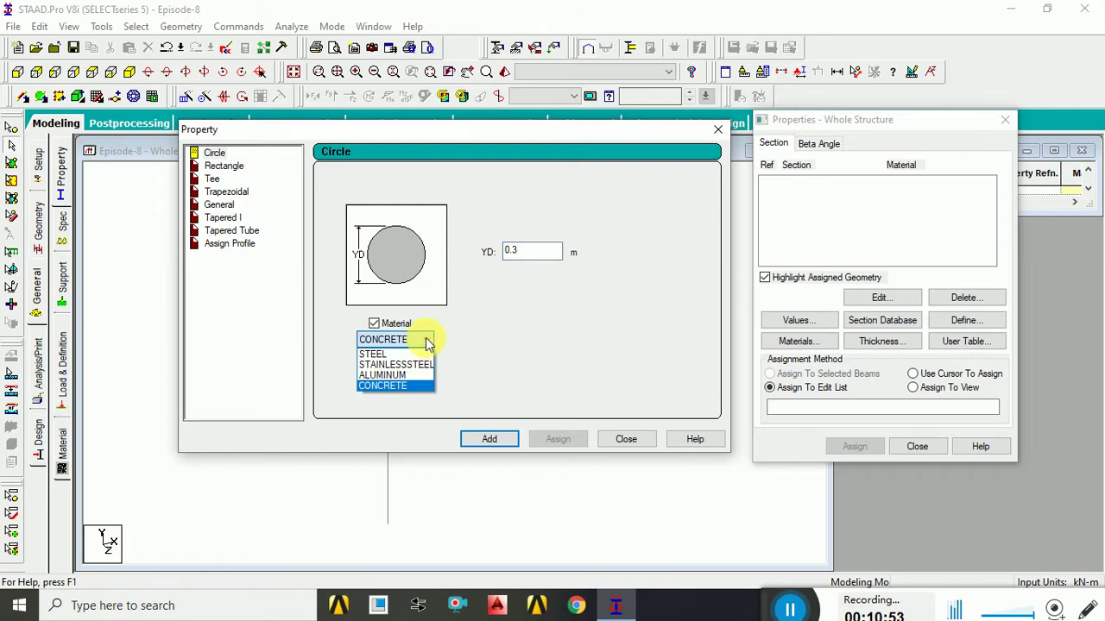
left_click(380, 354)
left_click(424, 341)
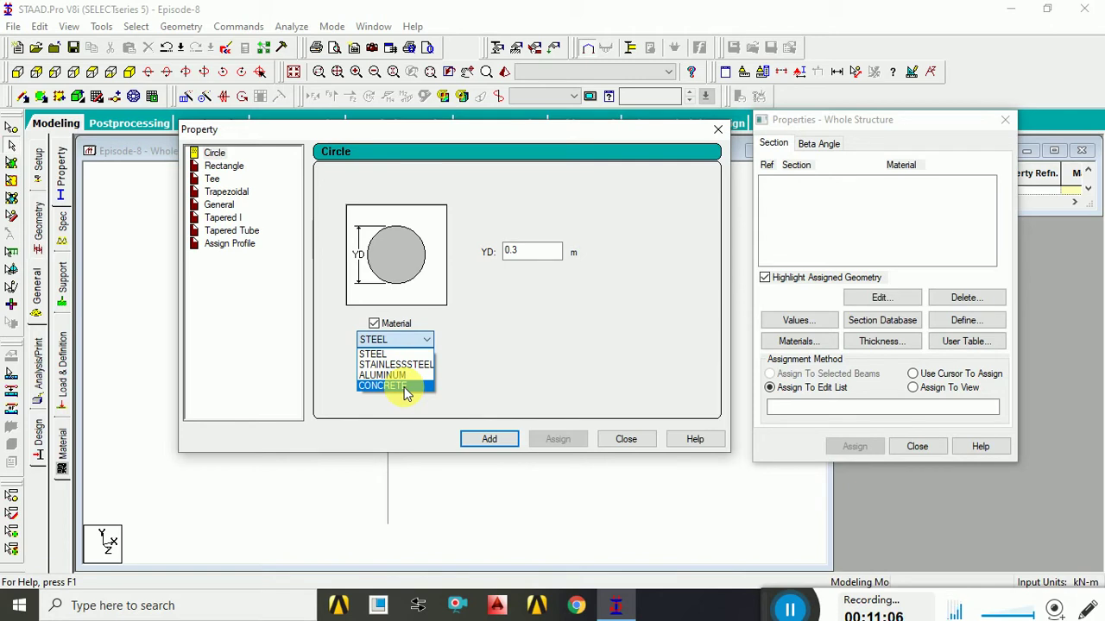
left_click(405, 388)
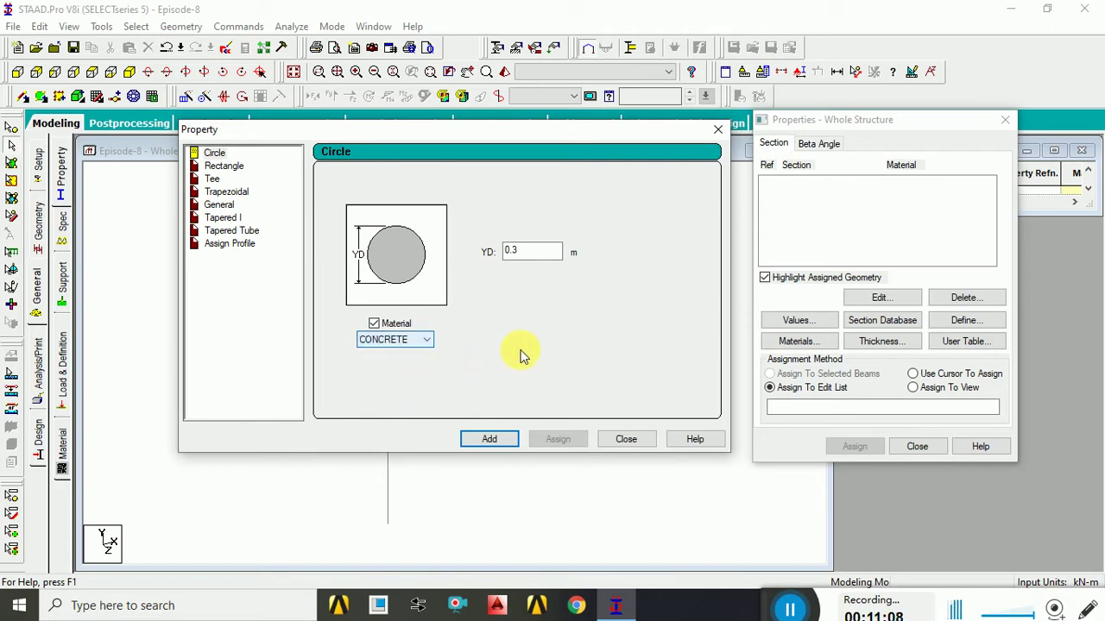
left_click(491, 440)
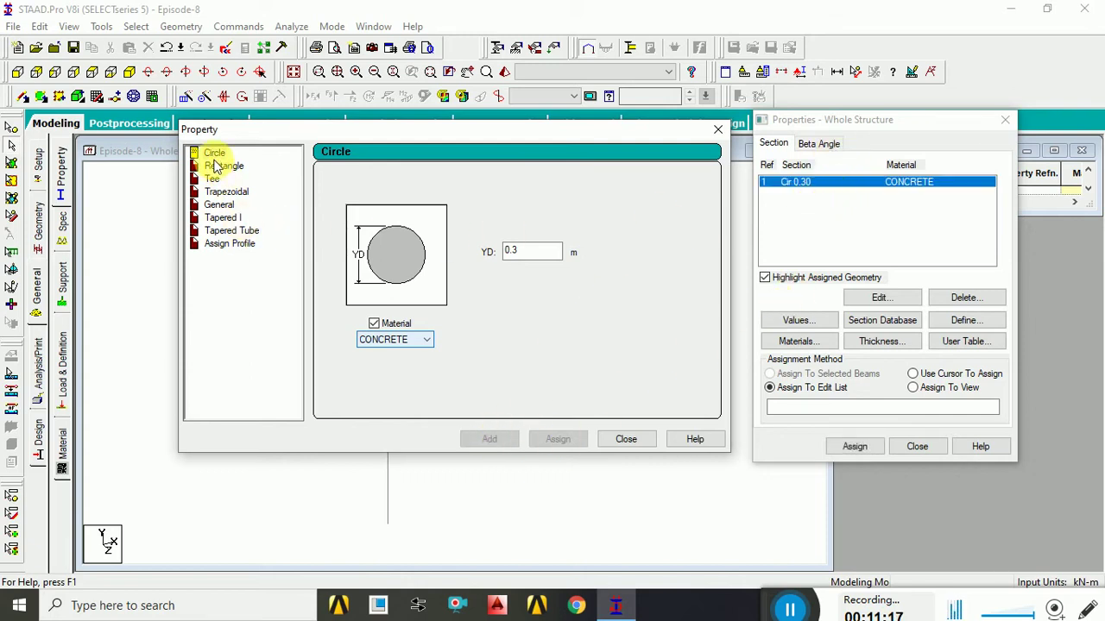
double_click(511, 251)
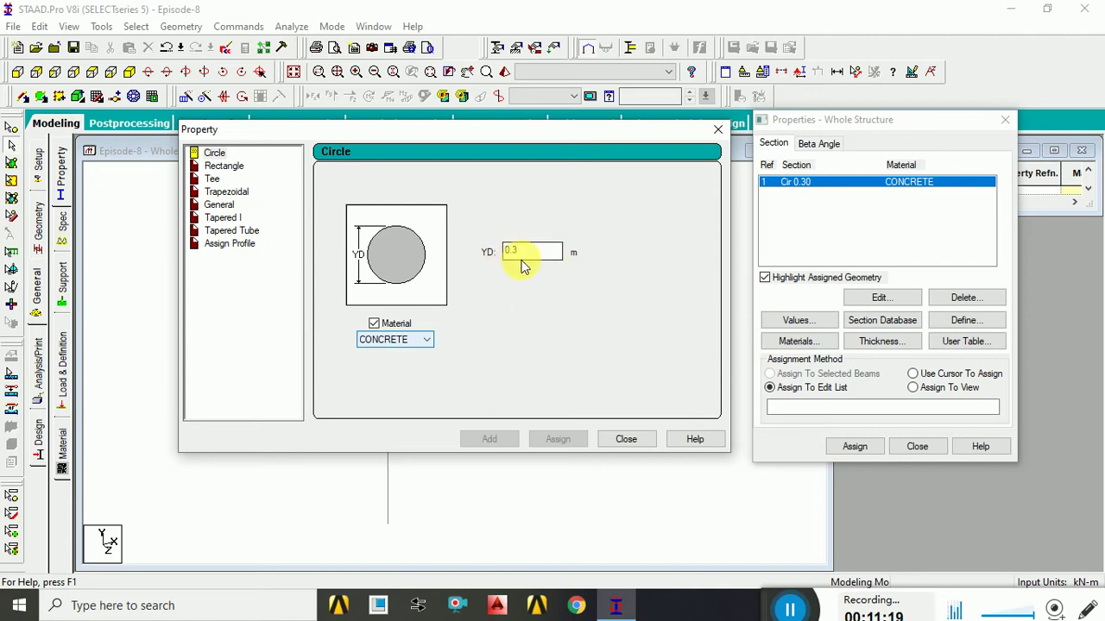
key("BackSpace")
type("0.3")
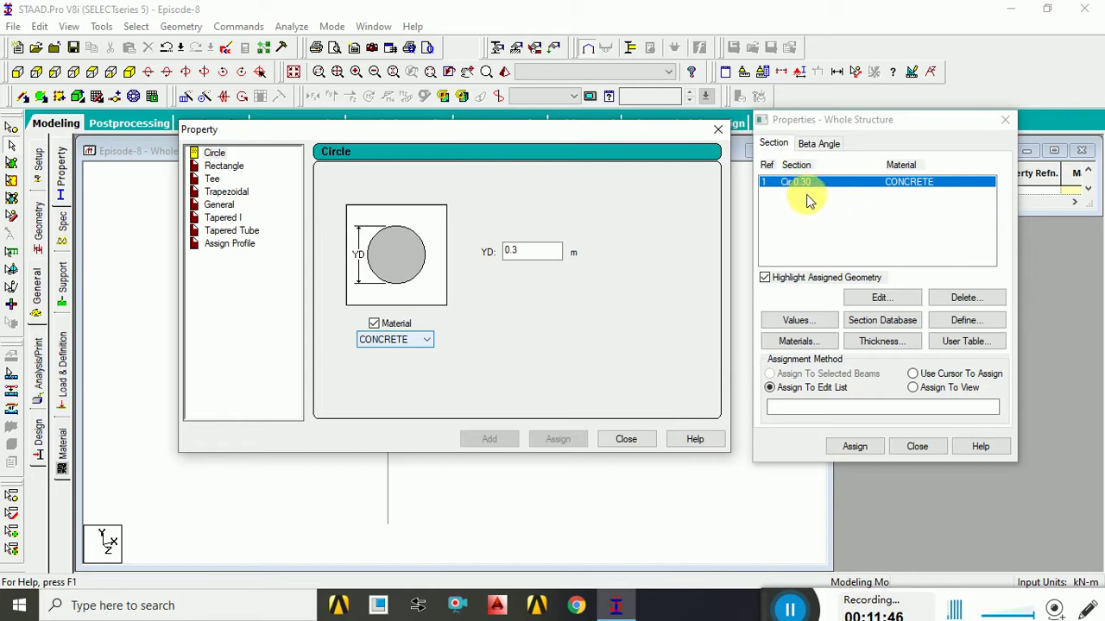
- Choose the Rectangle section type and set its width ZD to 0.30 m
left_click(229, 169)
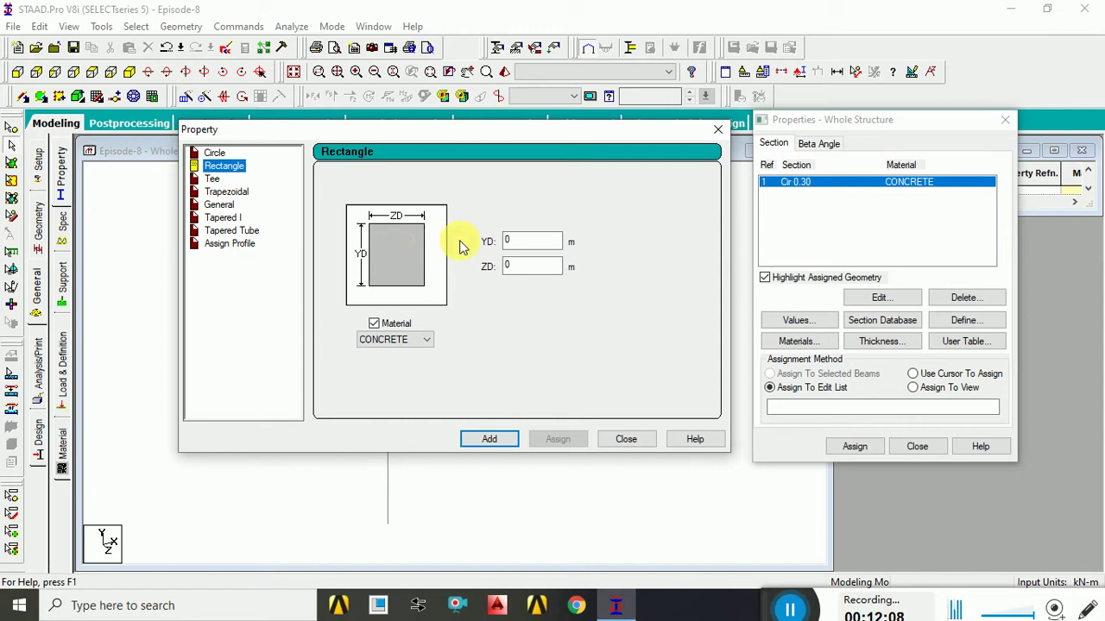
left_click(522, 243)
left_click(519, 265)
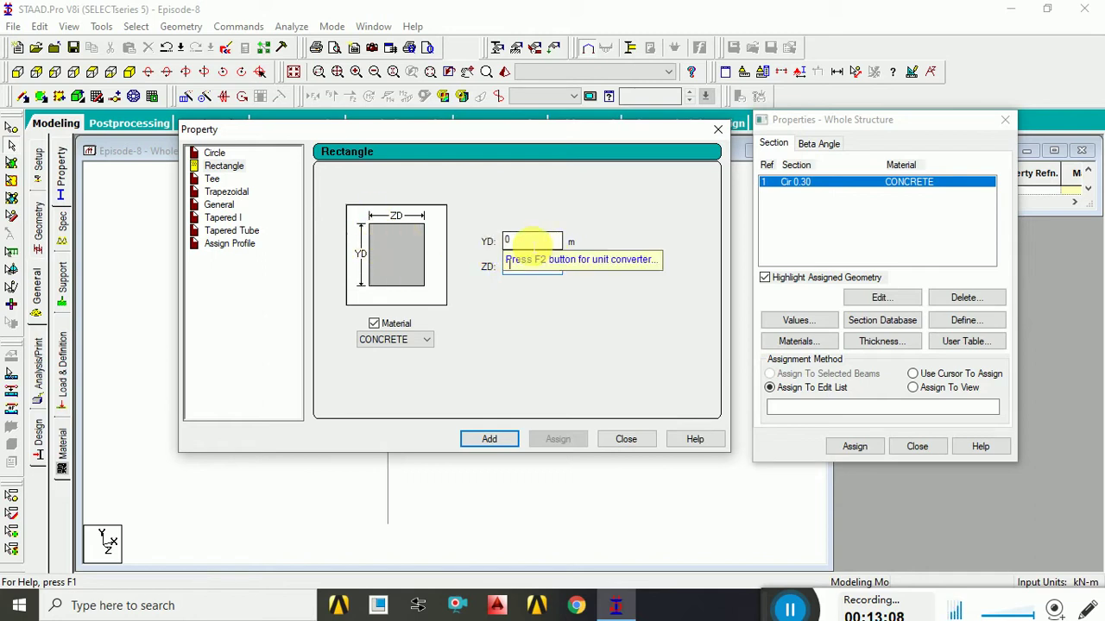
left_click(533, 247)
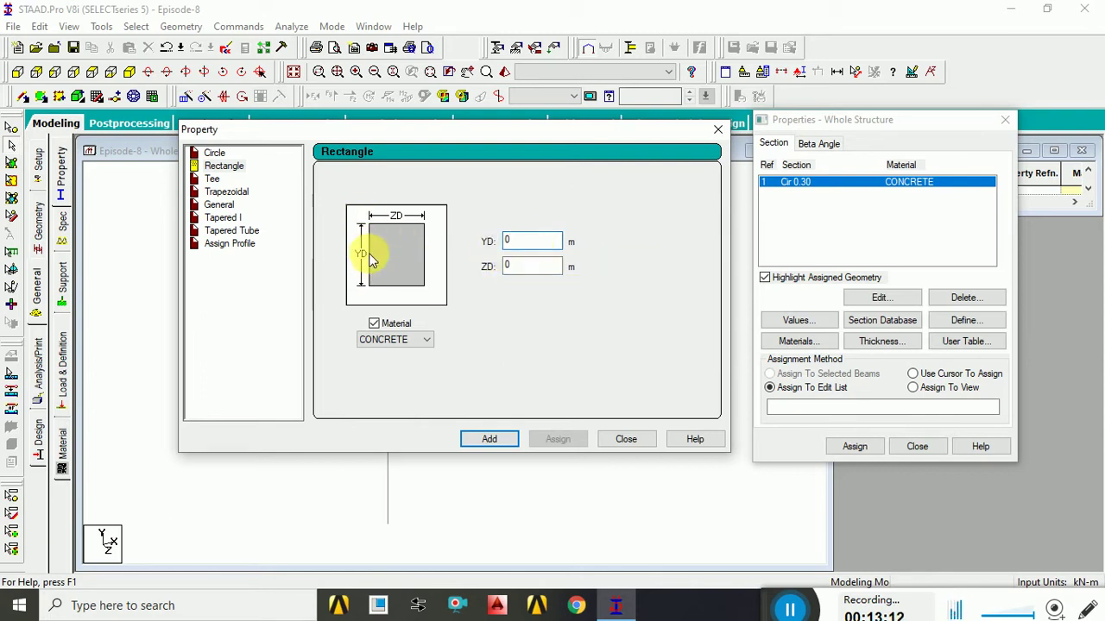
left_click(522, 269)
double_click(518, 268)
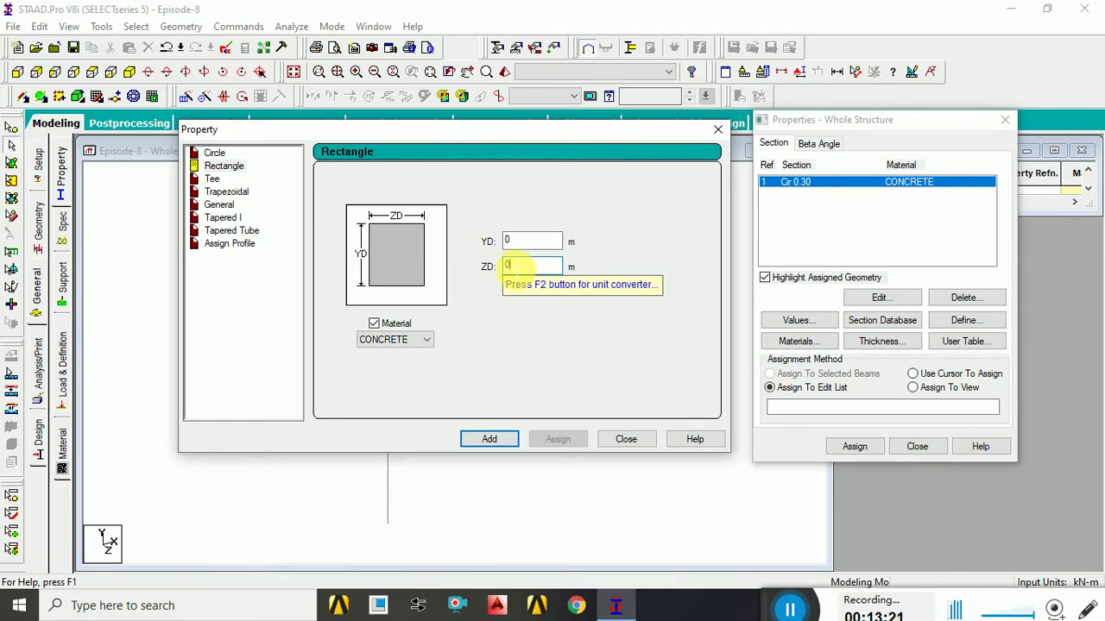
left_click(525, 273)
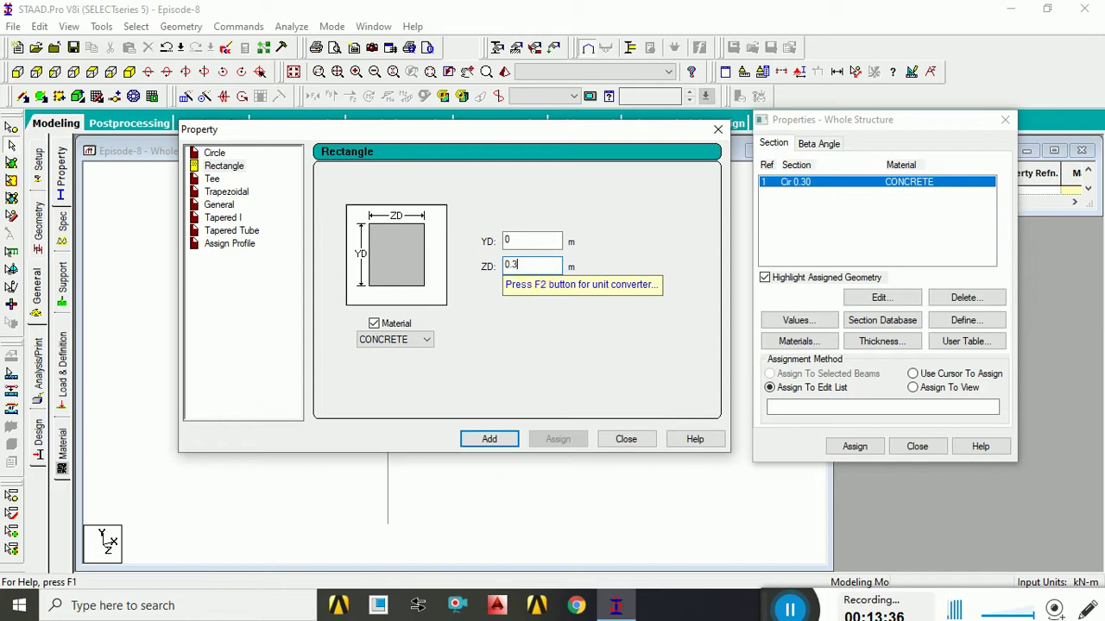
- Set the rectangular section's depth YD to 0.45 m and add the concrete section to the property list
left_click(526, 243)
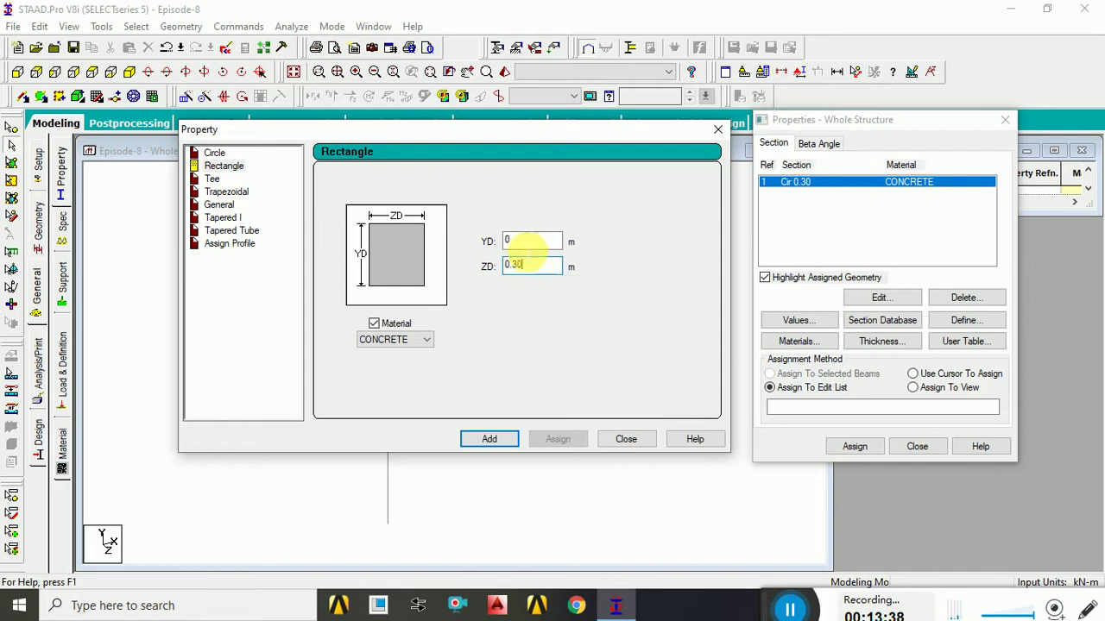
type(".45")
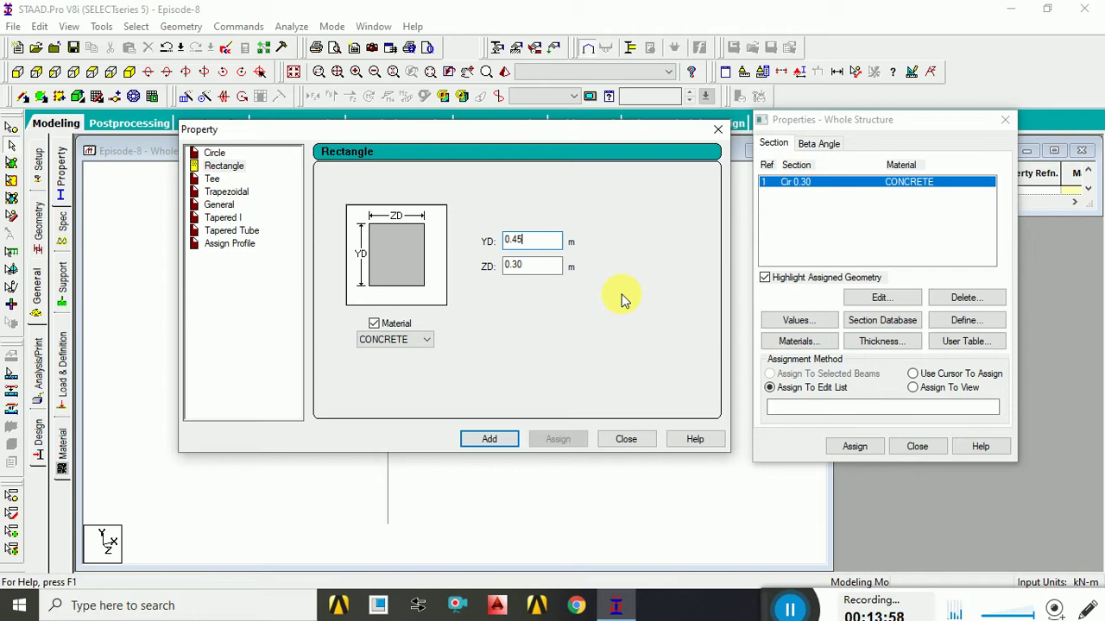
left_click(507, 444)
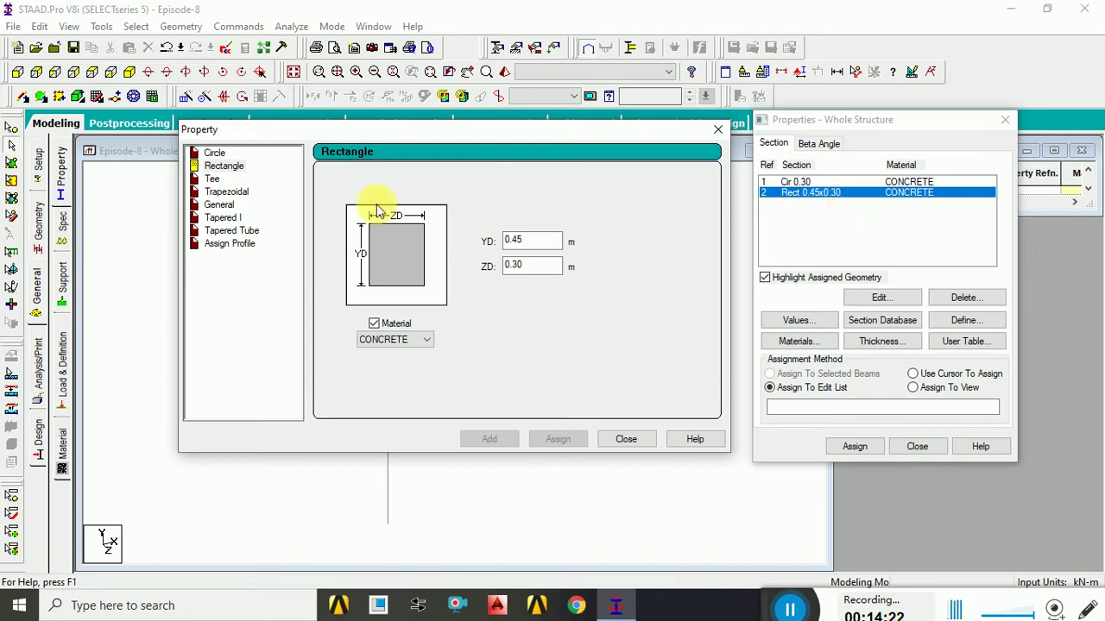
left_click(230, 171)
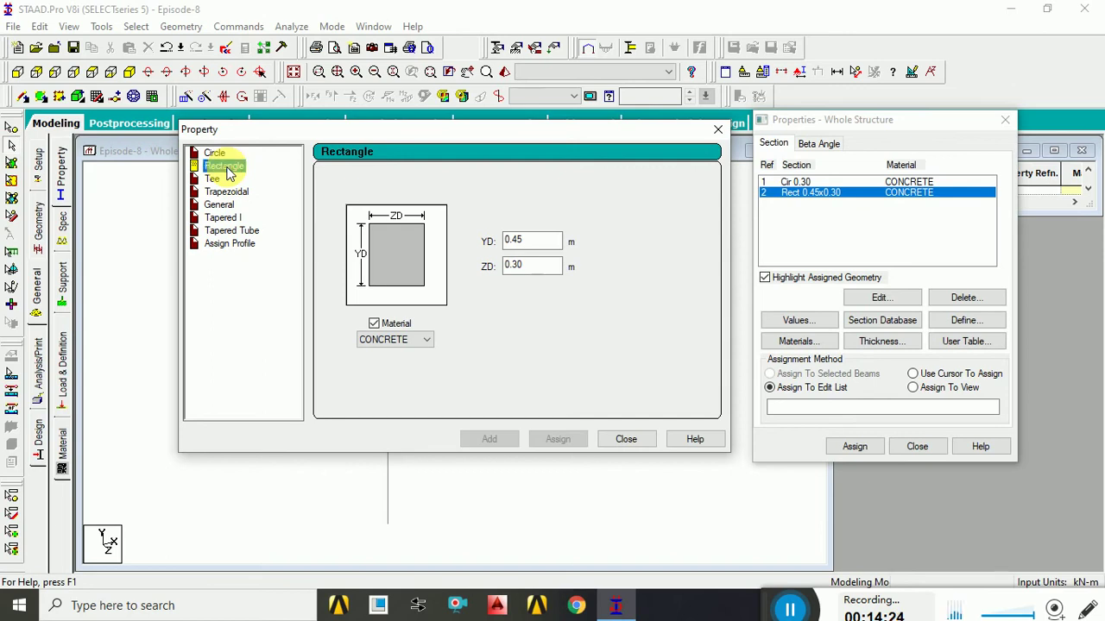
- Review the rectangular section's YD and ZD dimensions and close the section definition dialog
left_click(522, 241)
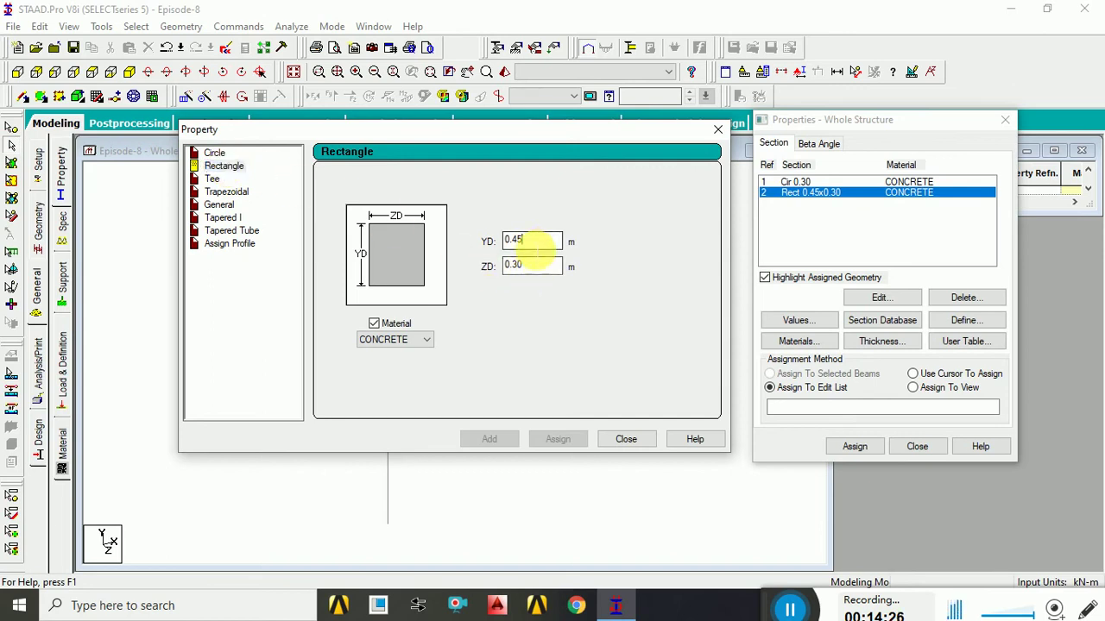
left_click(535, 267)
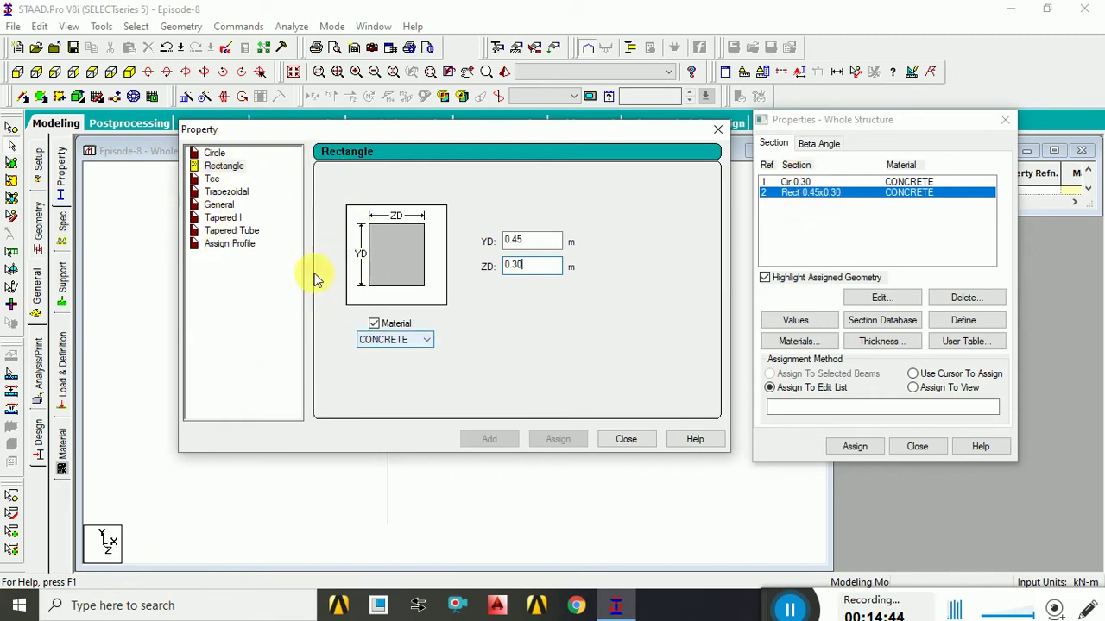
left_click(627, 442)
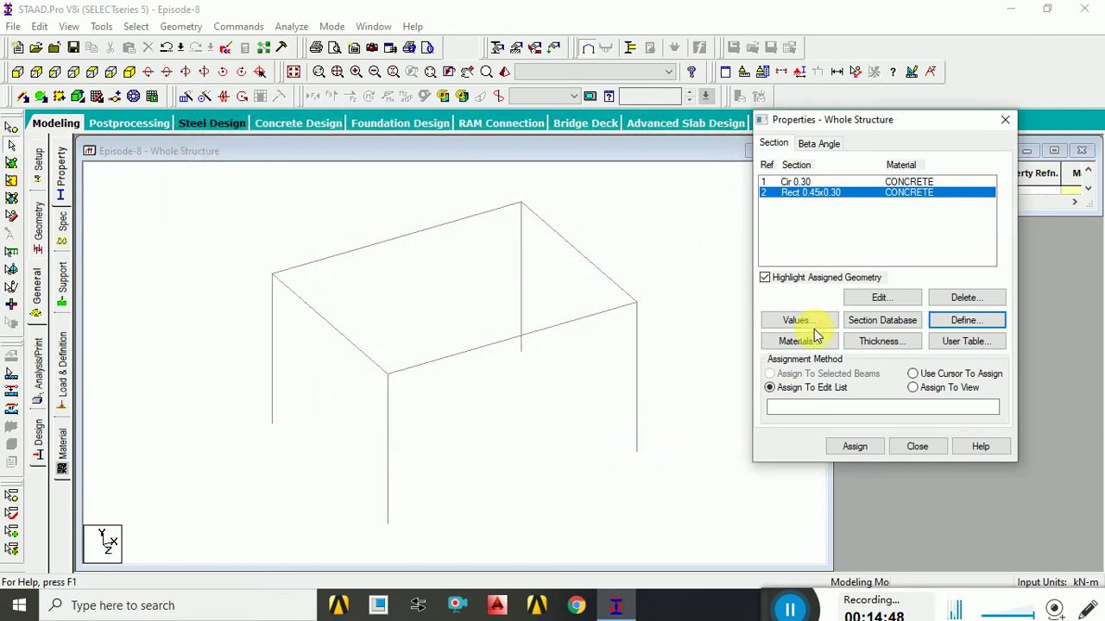
- Edit the circular section in the property list, set its diameter YD to 0.25 m and apply the change
left_click(795, 183)
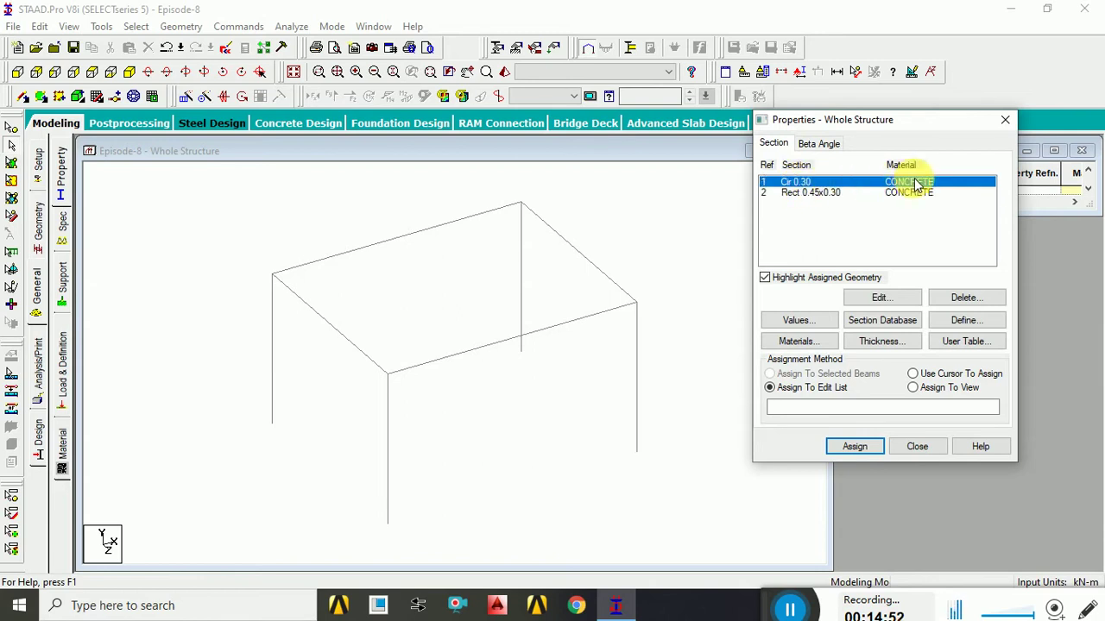
left_click(813, 194)
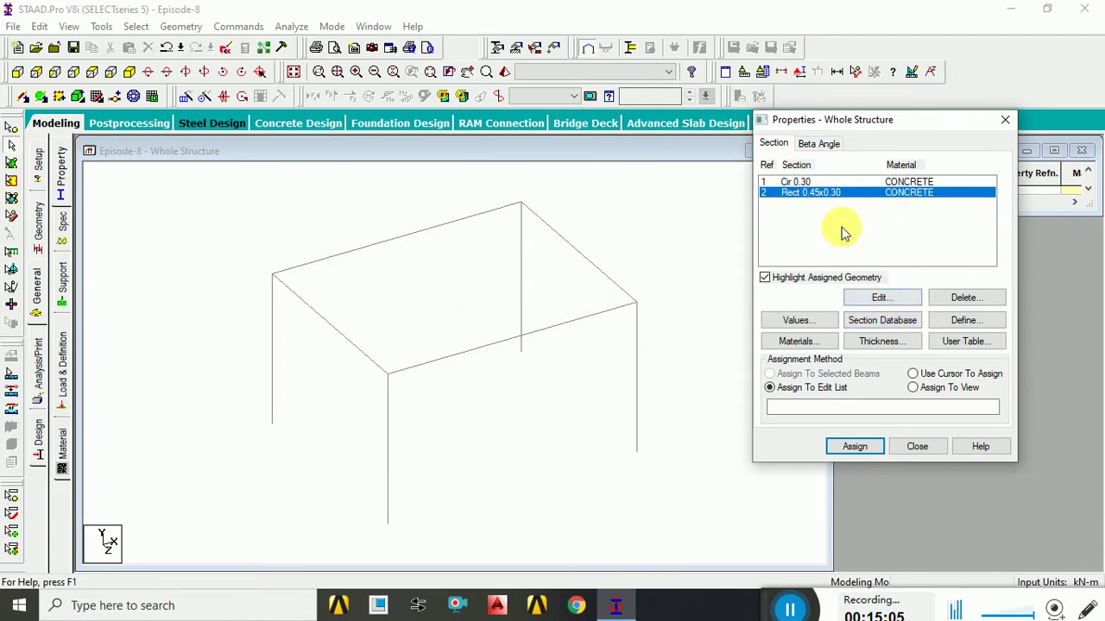
left_click(799, 182)
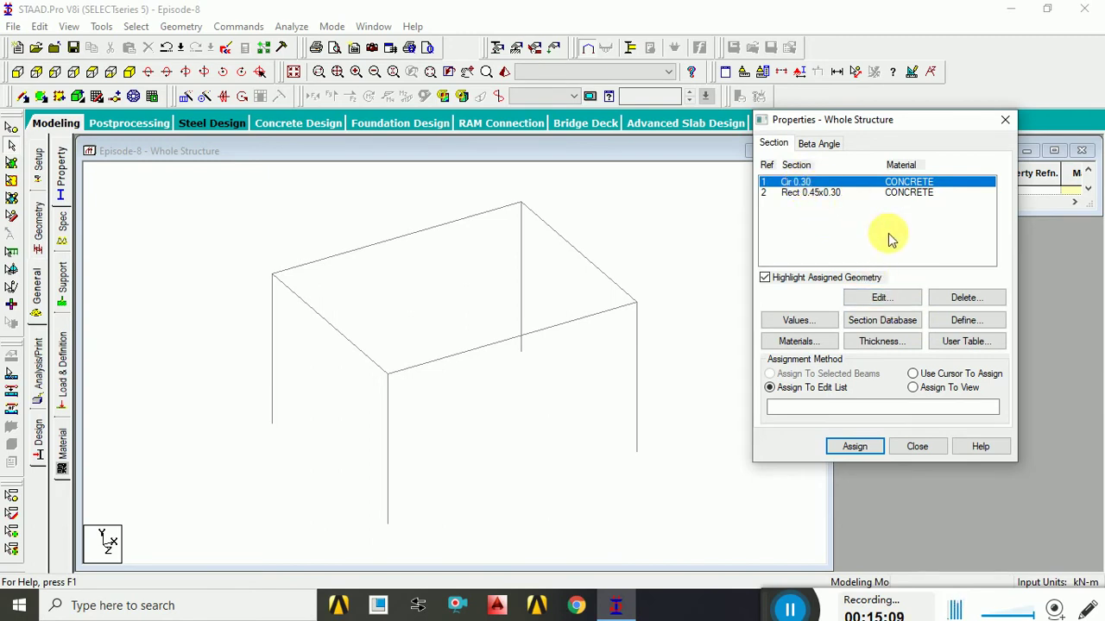
left_click(881, 298)
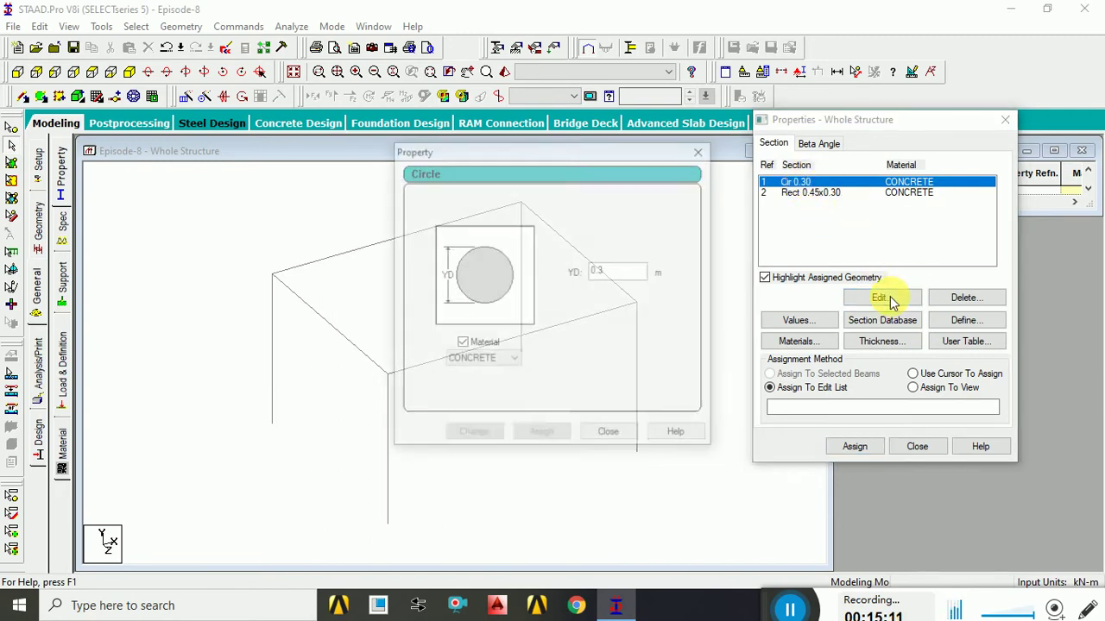
left_click(619, 273)
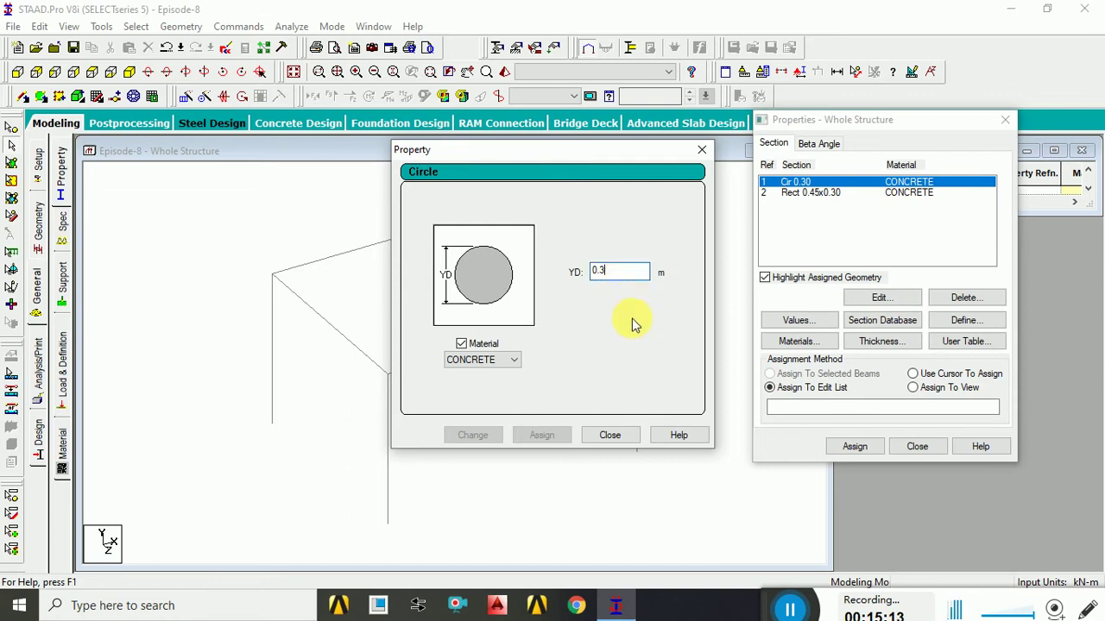
type("25")
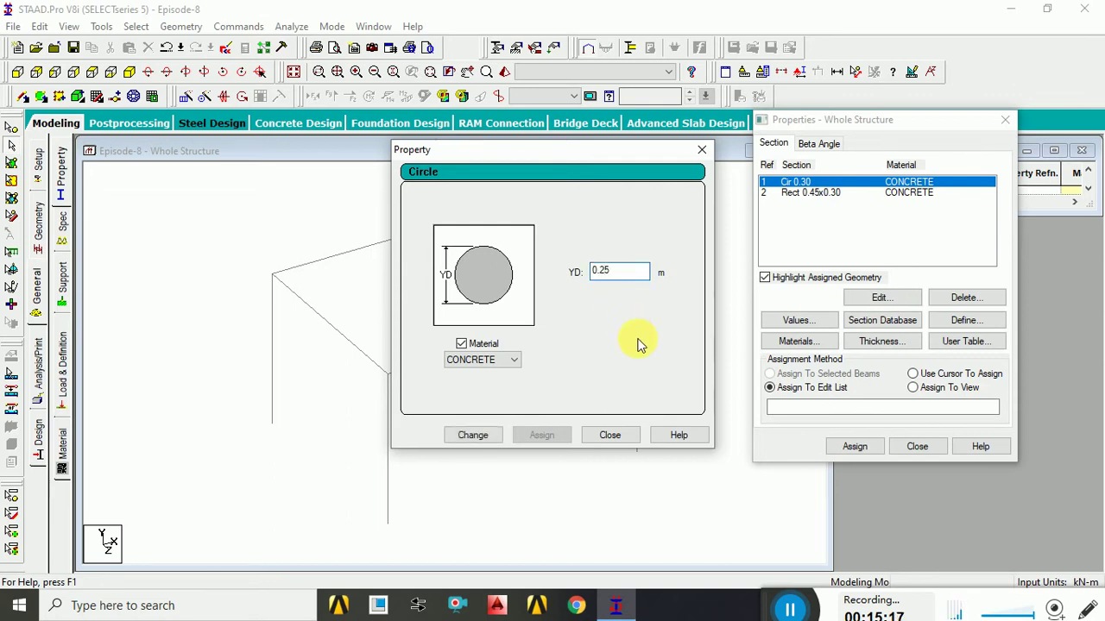
left_click(491, 436)
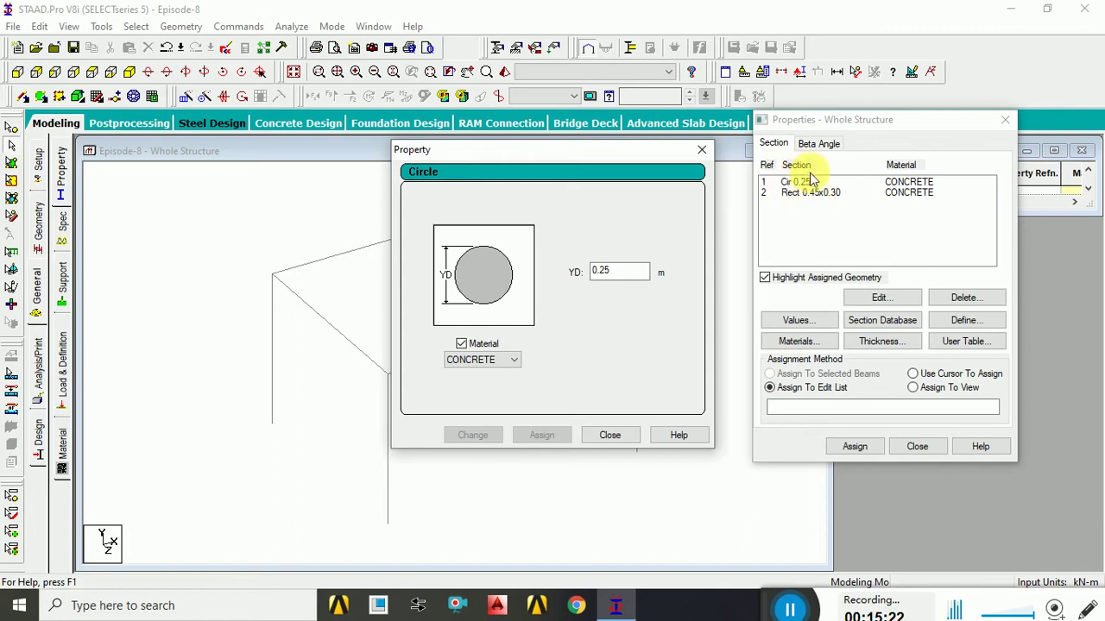
left_click(618, 435)
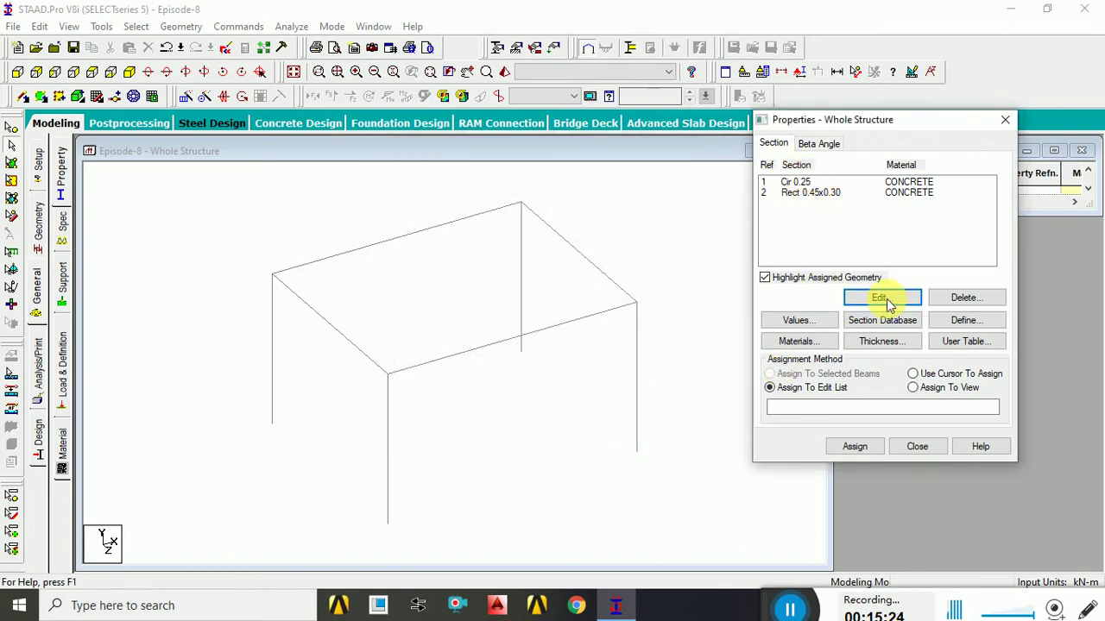
left_click(796, 181)
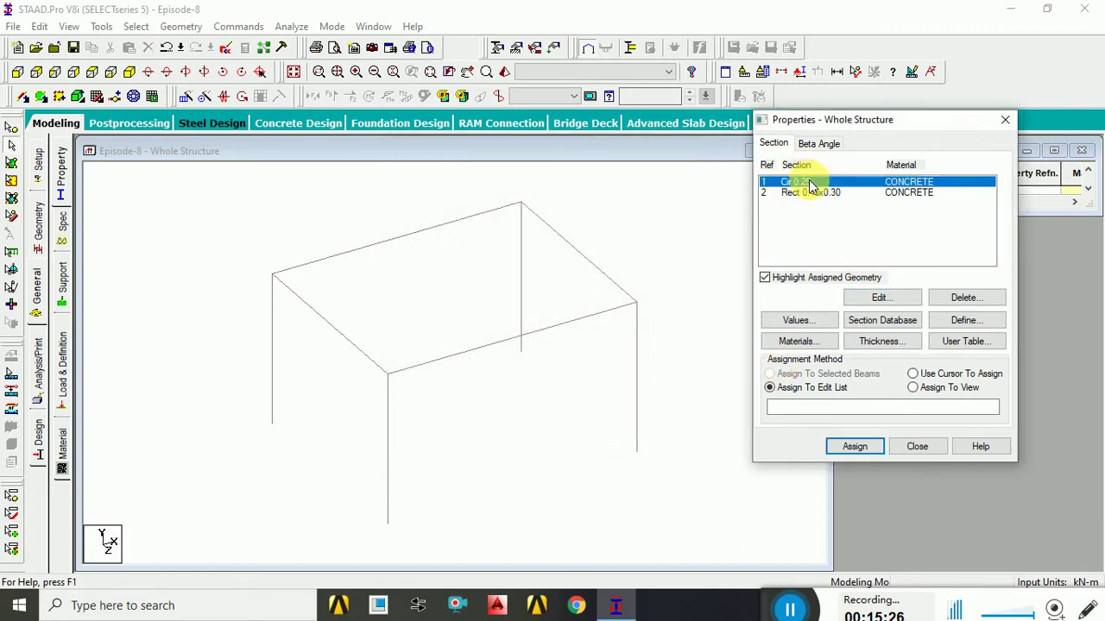
left_click(948, 328)
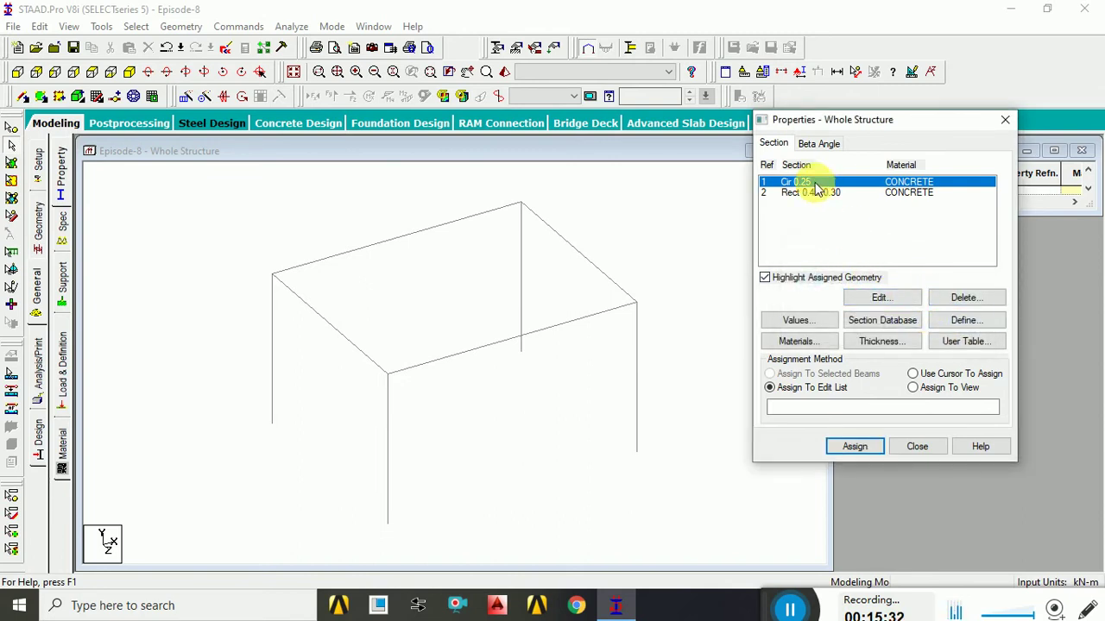
left_click(967, 298)
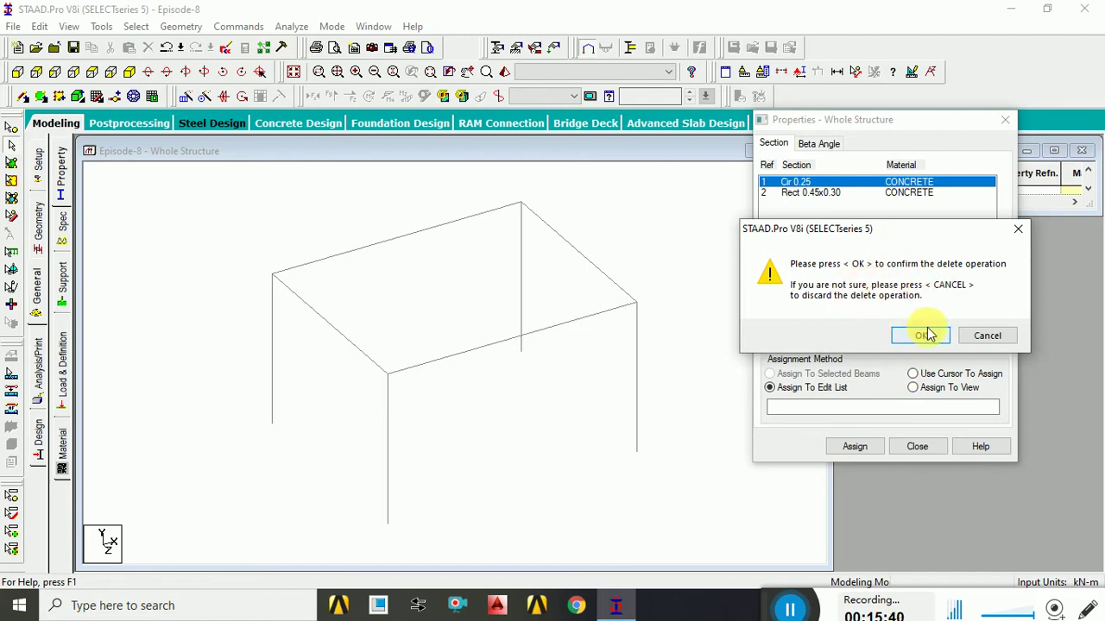
left_click(987, 337)
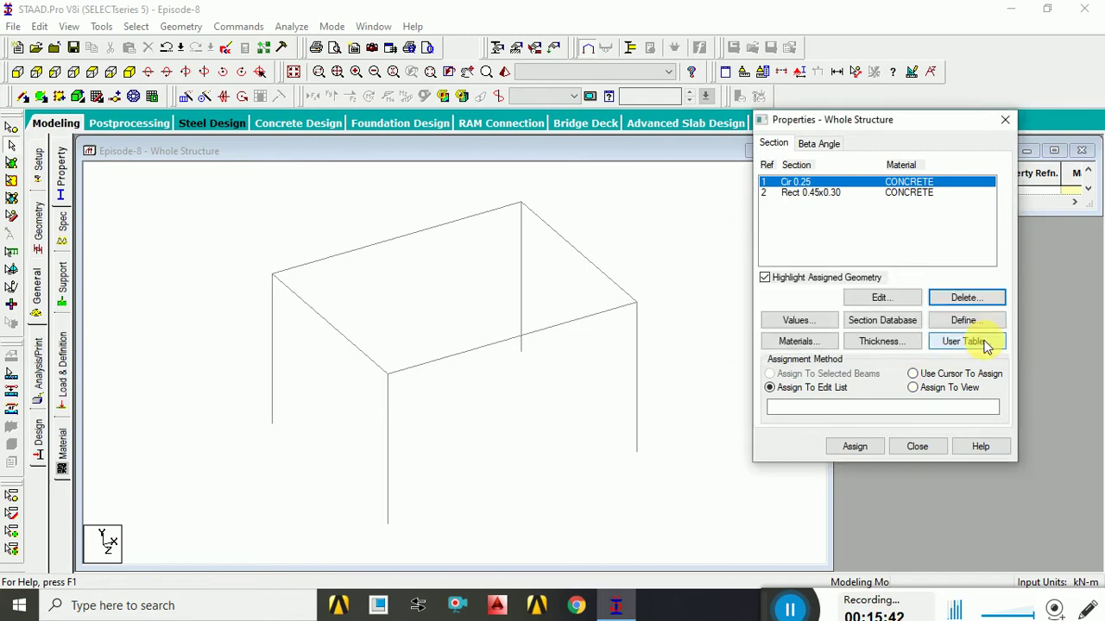
- Examine the calculated section property values of the prismatic circle and prismatic rectangle, and close the table
left_click(796, 320)
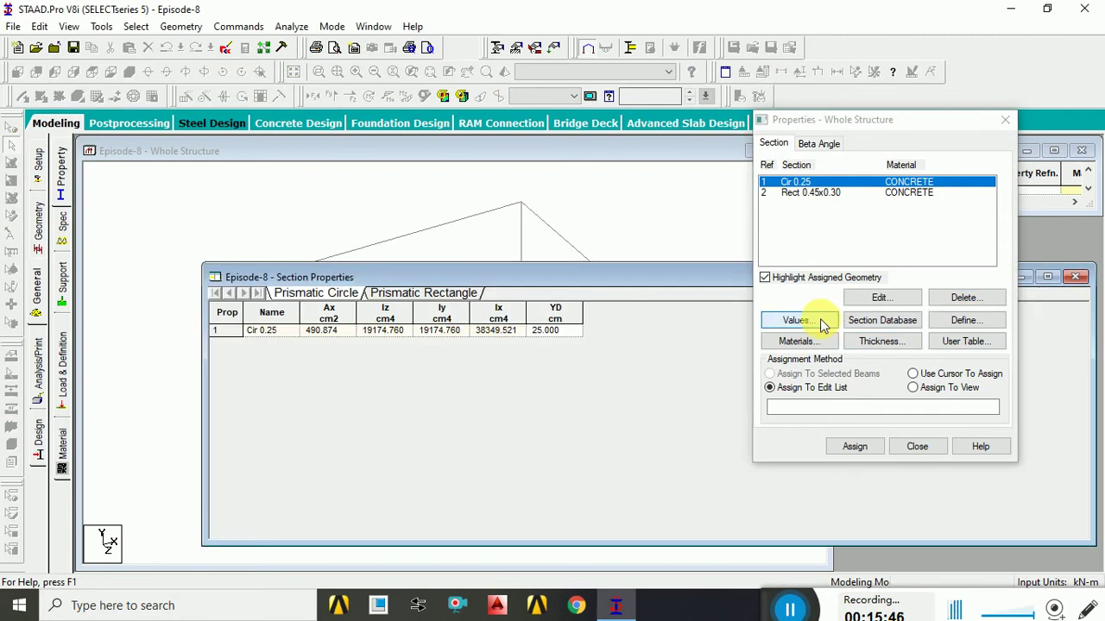
left_click_drag(692, 278, 575, 230)
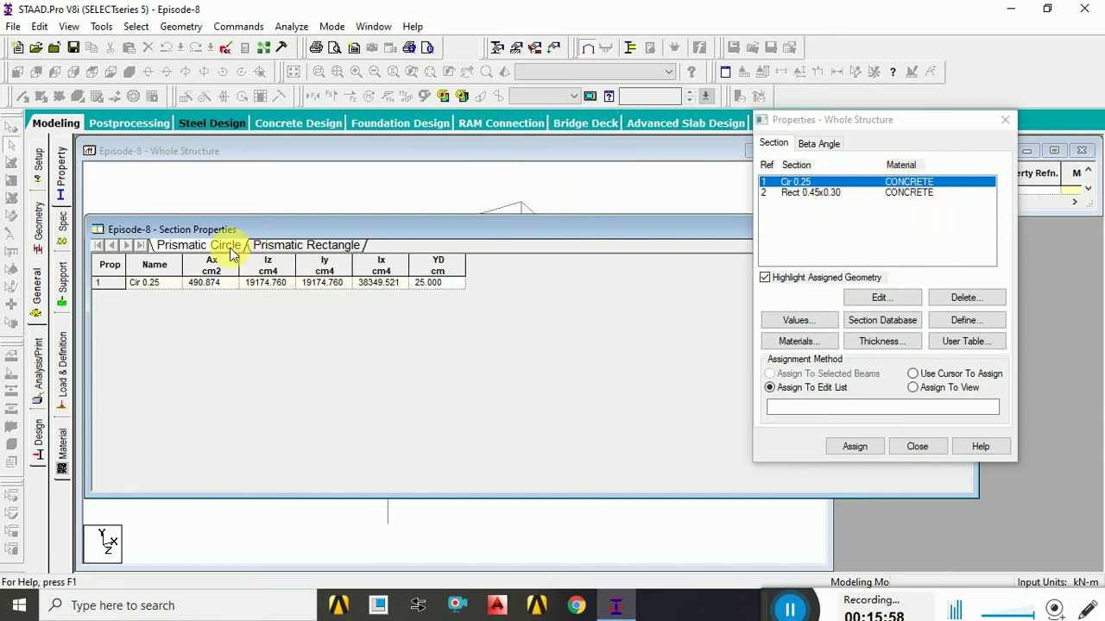
left_click(266, 245)
left_click(218, 247)
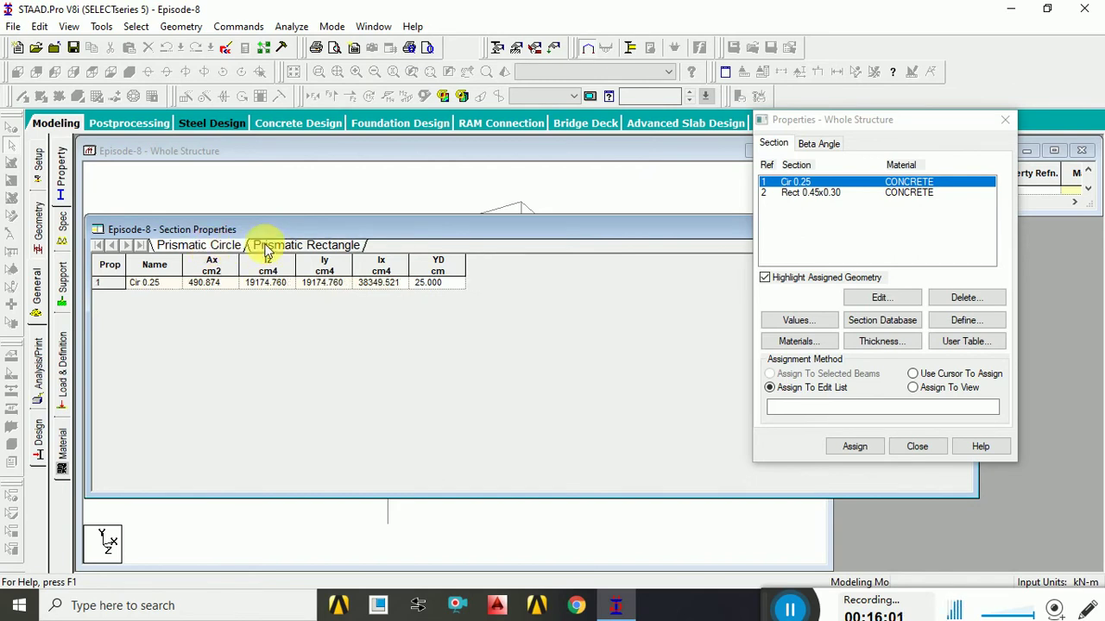
left_click(270, 249)
left_click(214, 247)
left_click(271, 247)
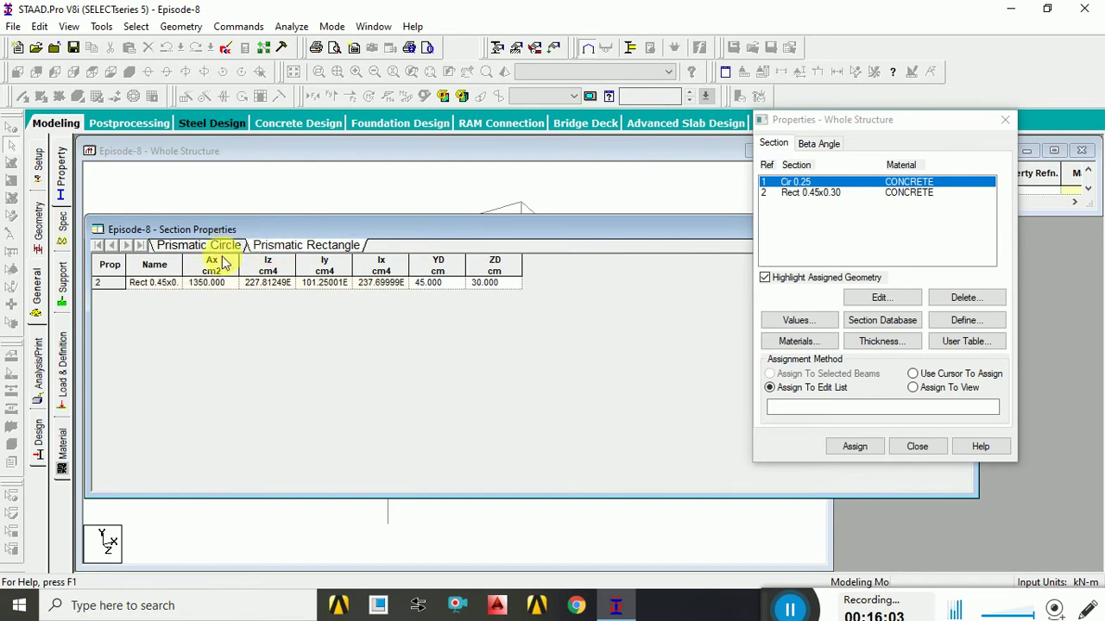
left_click(215, 249)
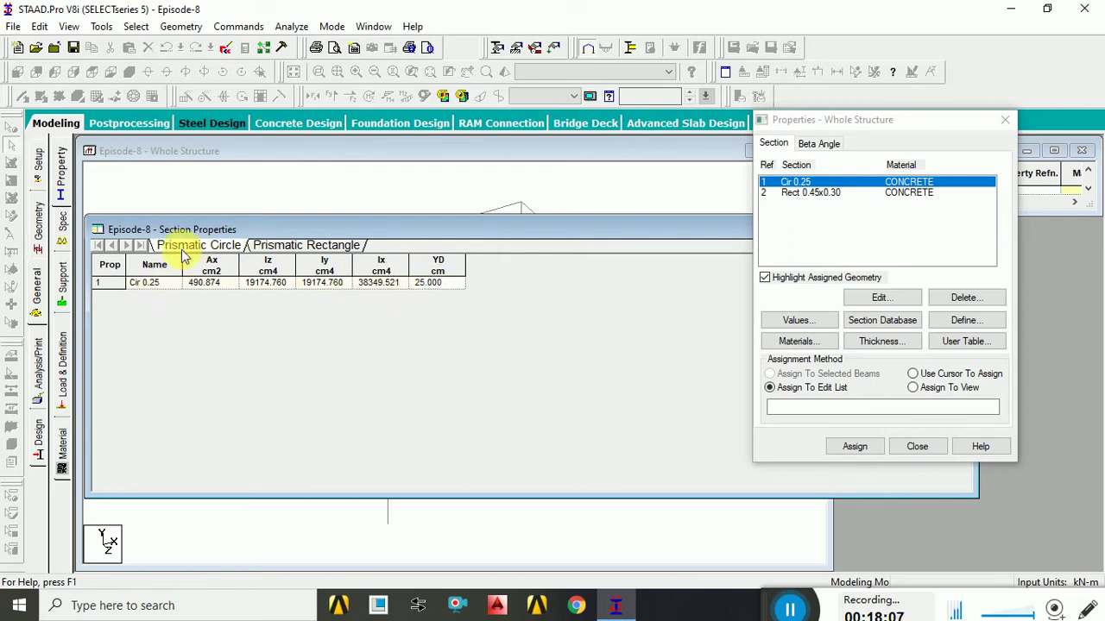
left_click(342, 246)
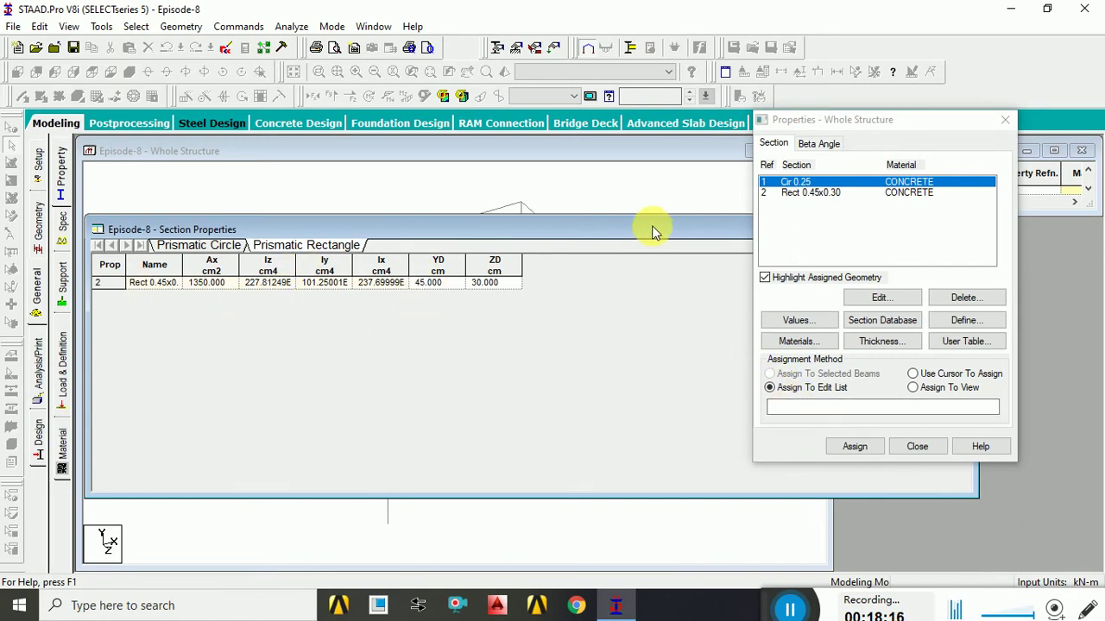
left_click_drag(653, 232, 293, 236)
left_click(567, 239)
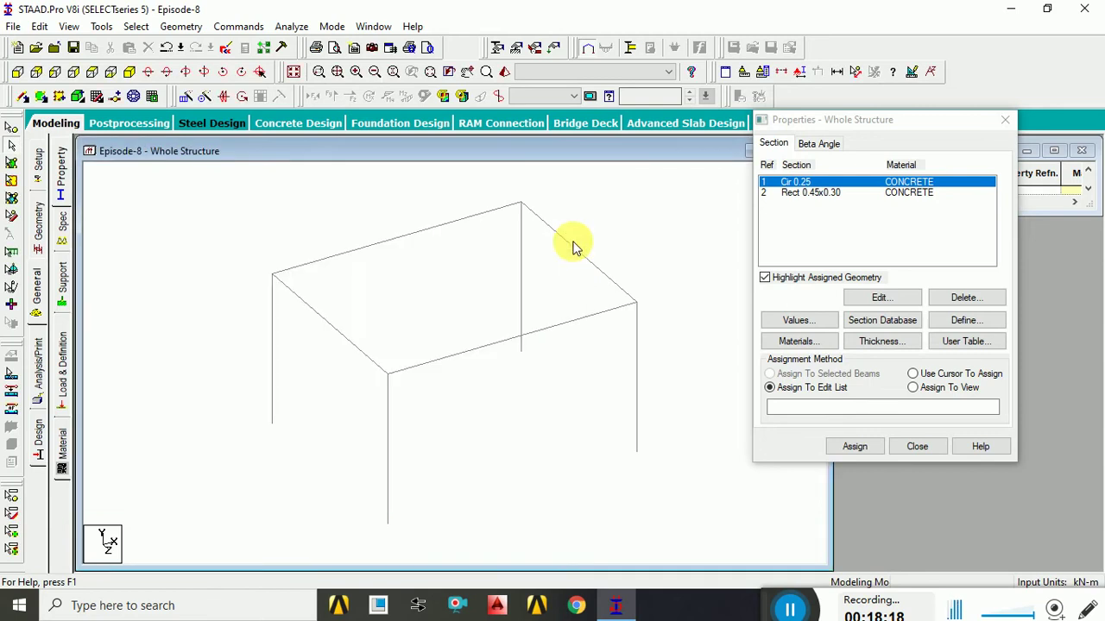
- Open the section database and browse the Indian steel channel and angle profiles
left_click(889, 322)
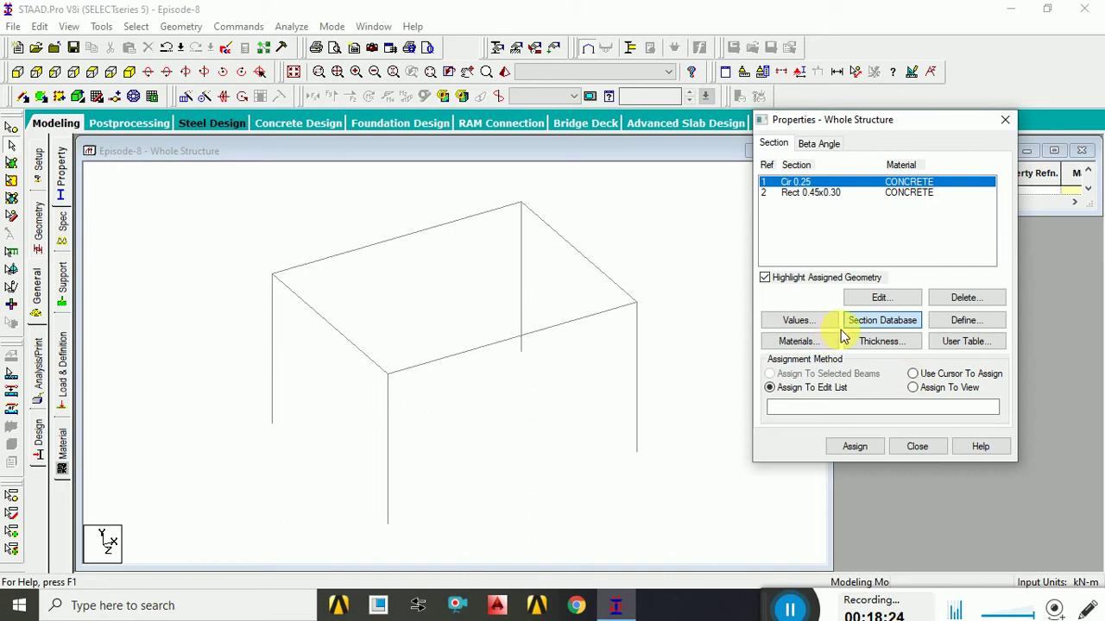
left_click(894, 324)
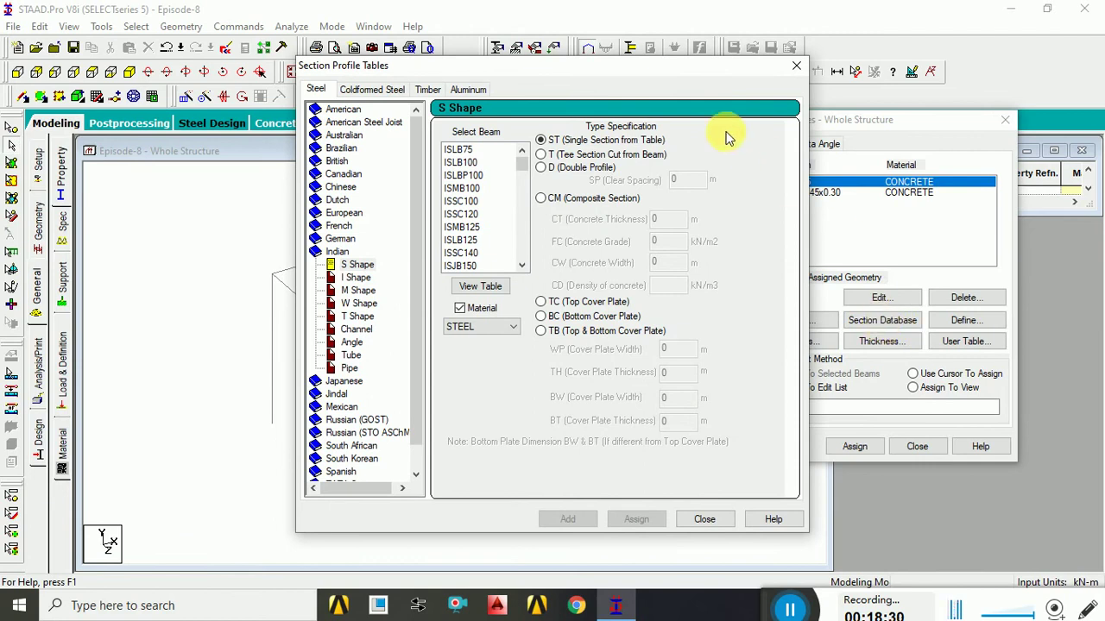
left_click_drag(646, 76, 535, 100)
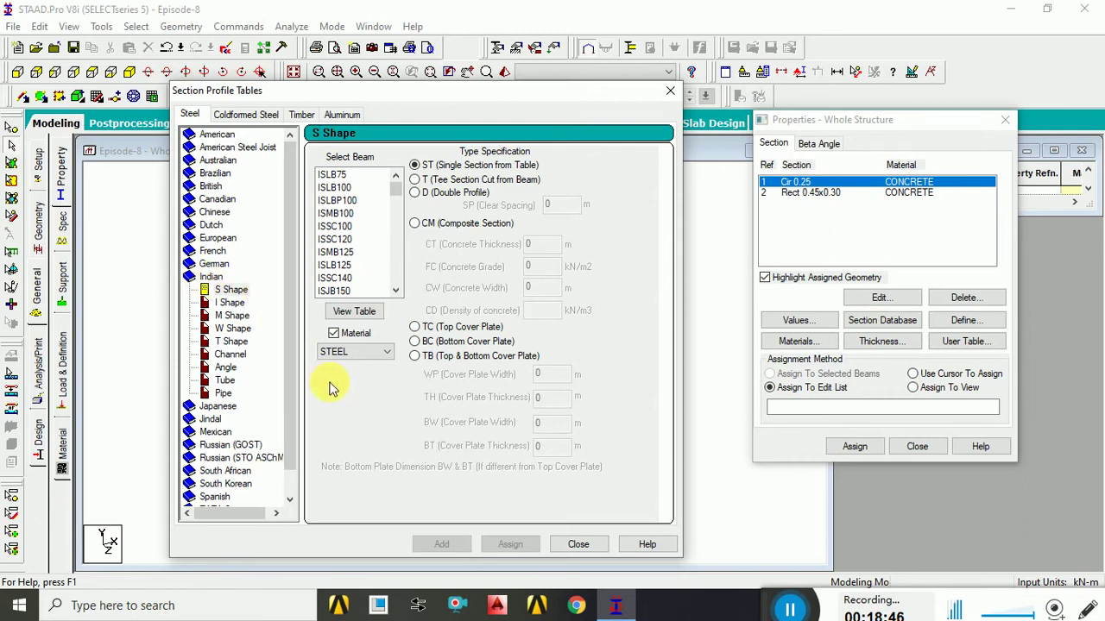
left_click(230, 356)
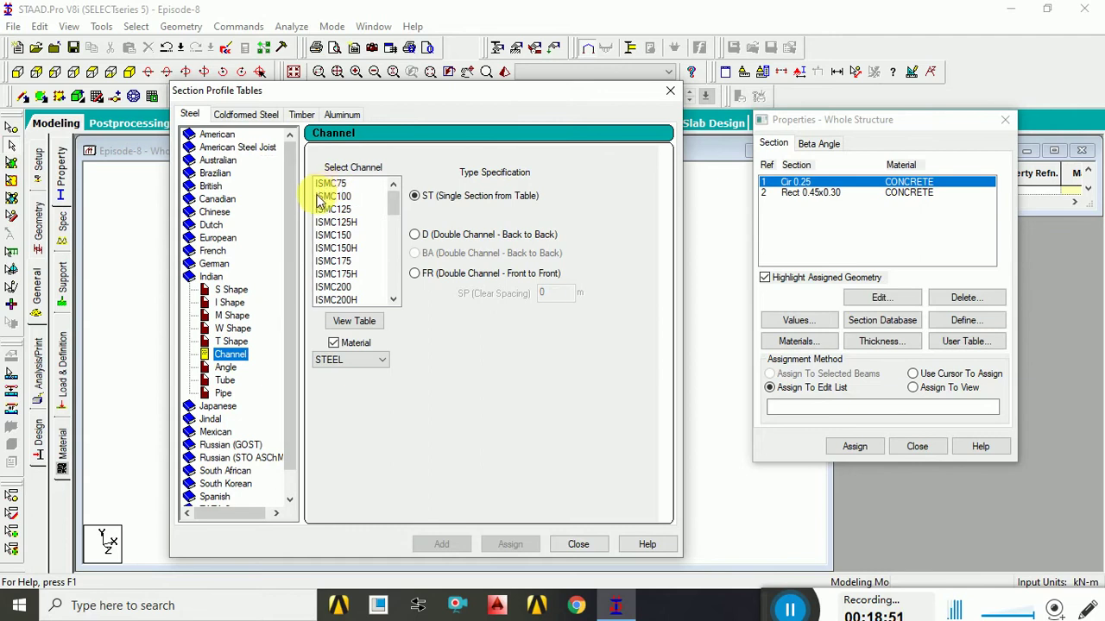
left_click_drag(392, 218, 390, 247)
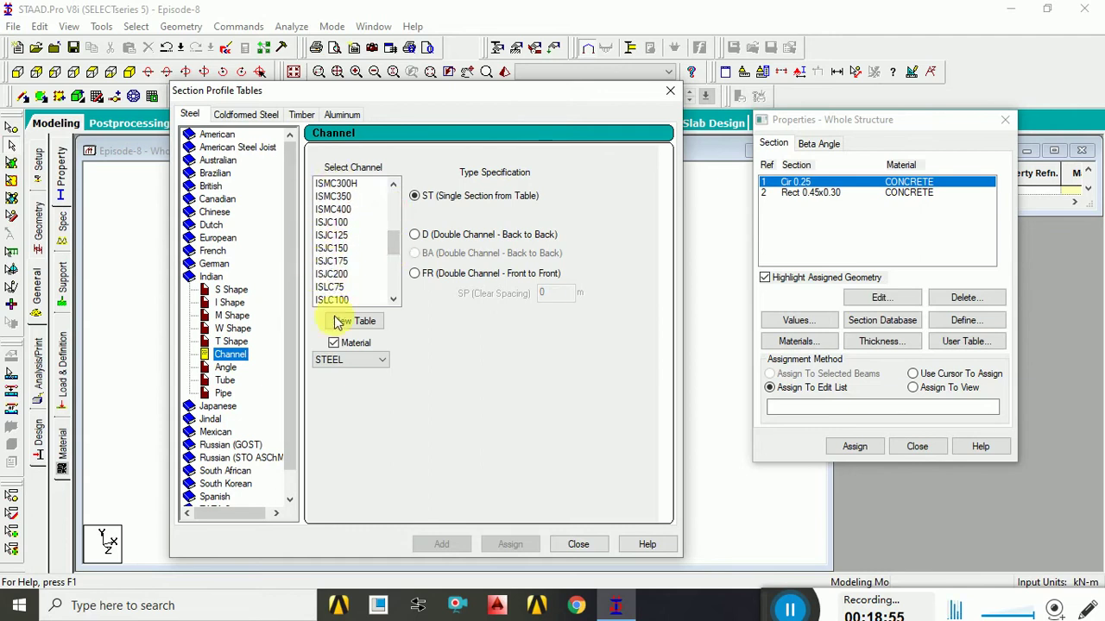
left_click(225, 367)
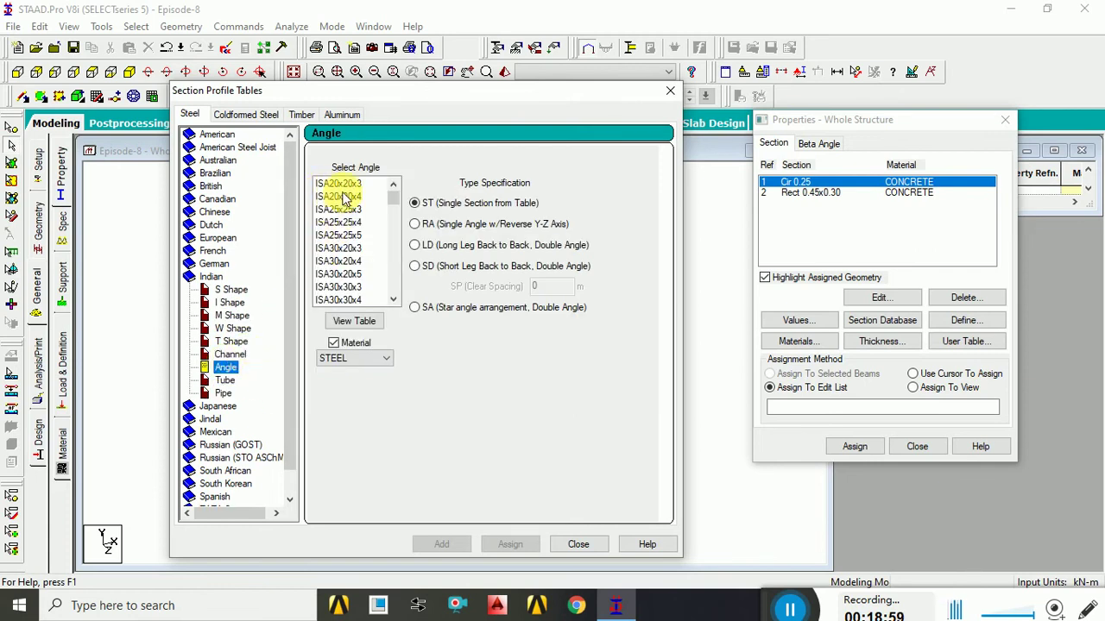
mouse_move(393, 201)
left_mouse_down()
mouse_move(389, 247)
mouse_move(374, 266)
mouse_move(398, 207)
mouse_move(392, 185)
left_mouse_up()
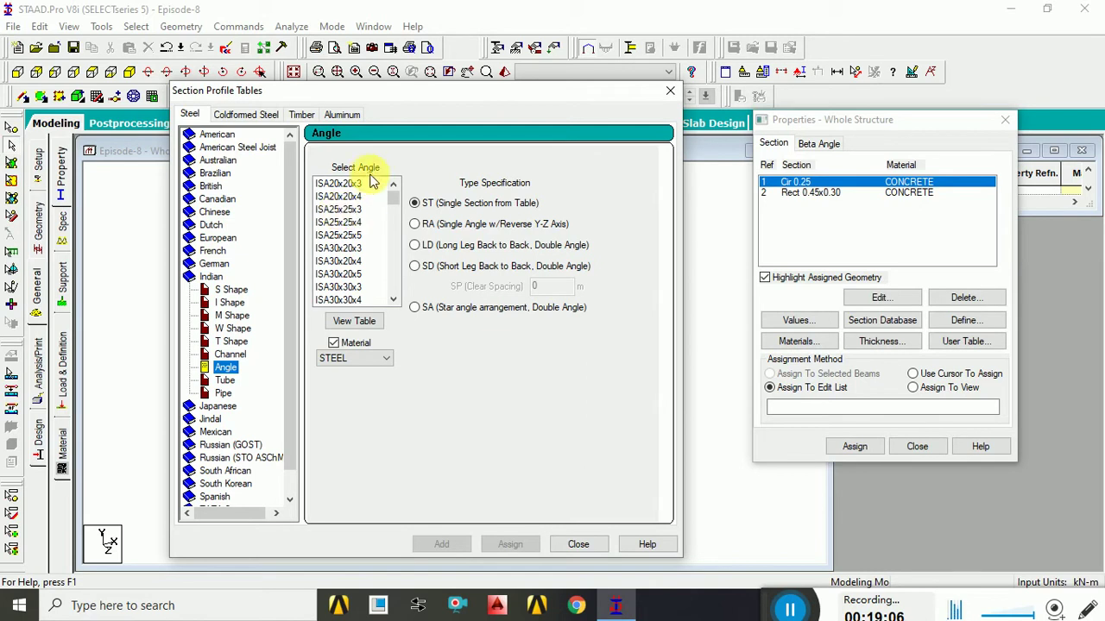
- Browse the Indian steel tube and pipe profiles, return to the S shapes, and collapse and re-expand the Indian profile group
left_click(231, 354)
left_click(227, 367)
left_click(226, 381)
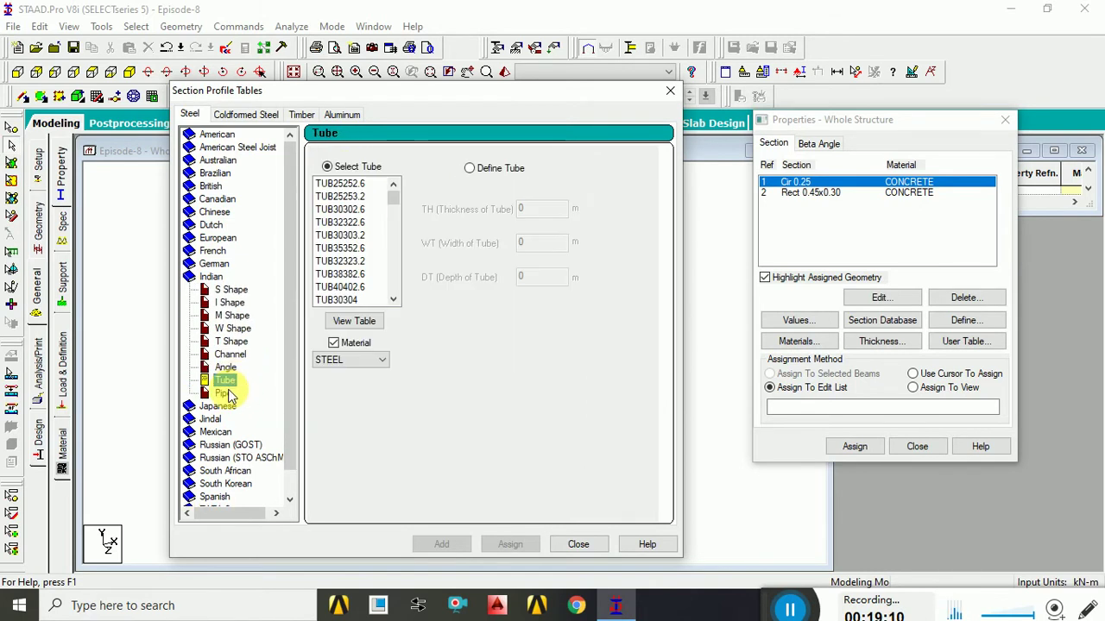
left_click(225, 392)
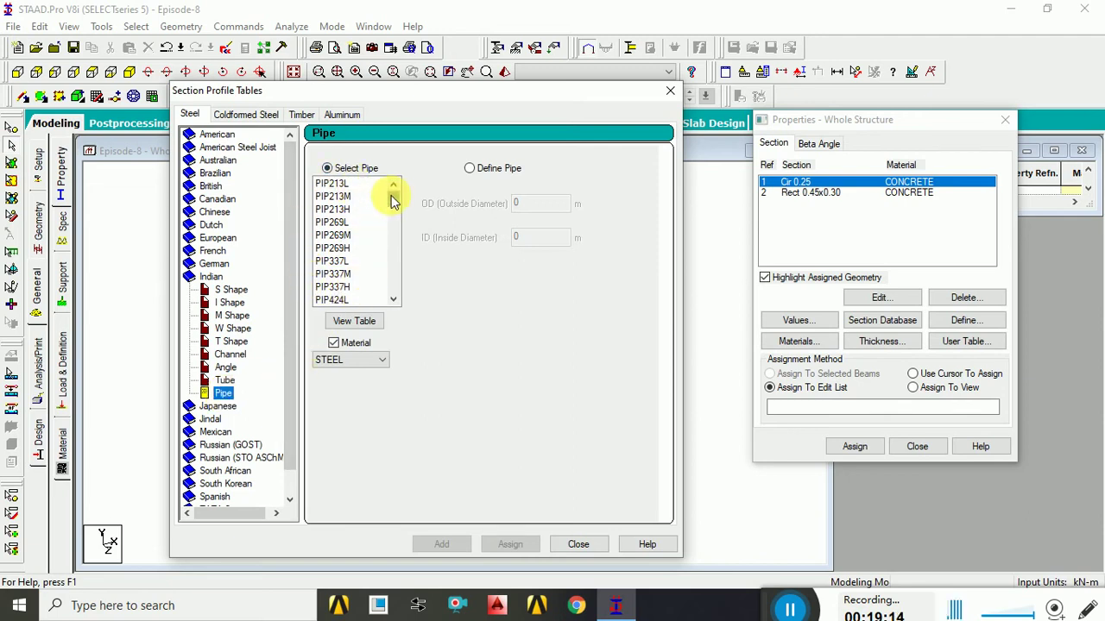
mouse_move(391, 197)
left_mouse_down()
mouse_move(398, 274)
mouse_move(394, 197)
left_mouse_up()
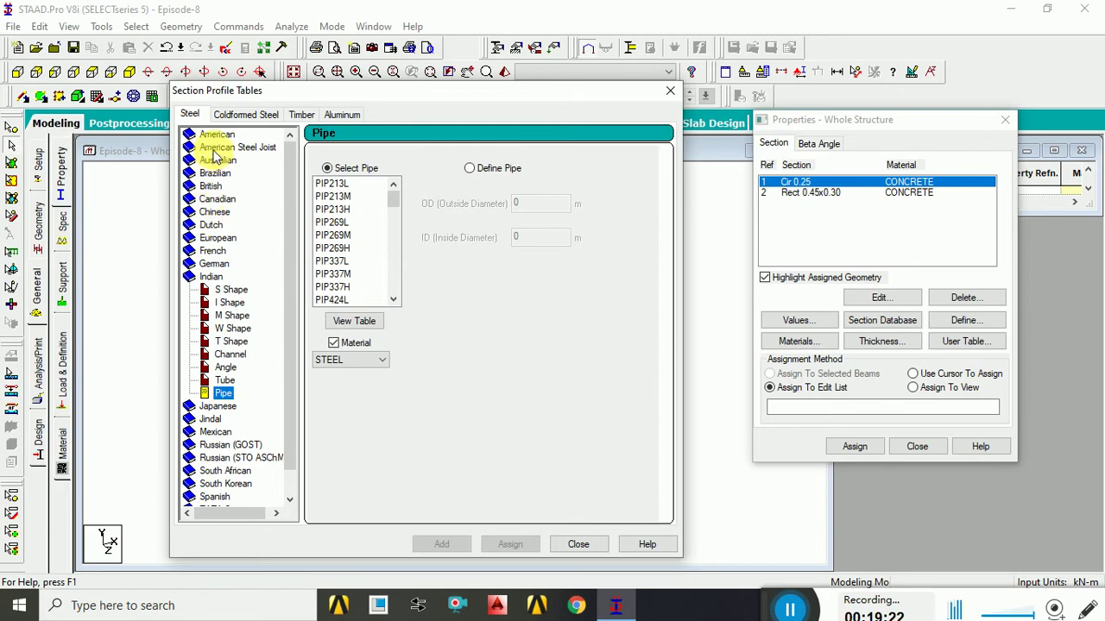
left_click(218, 289)
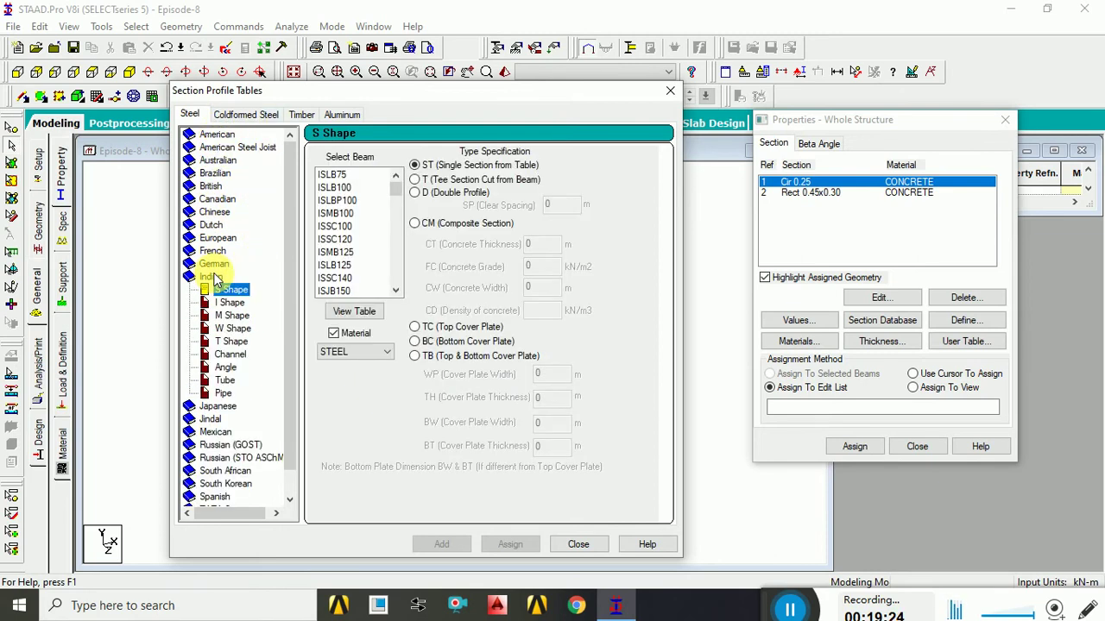
double_click(215, 277)
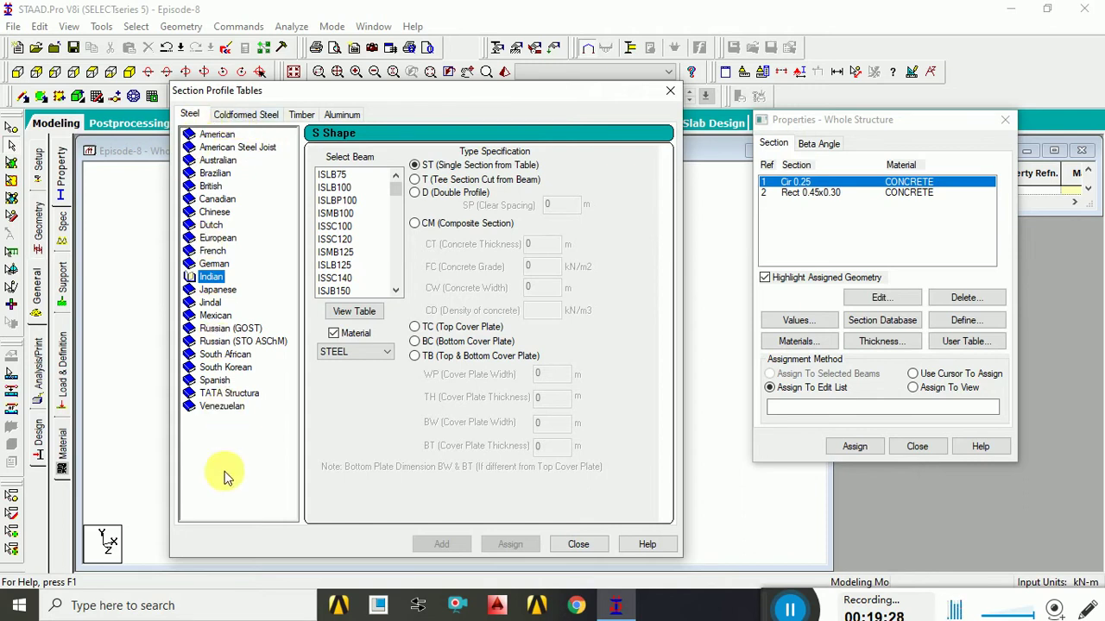
double_click(214, 277)
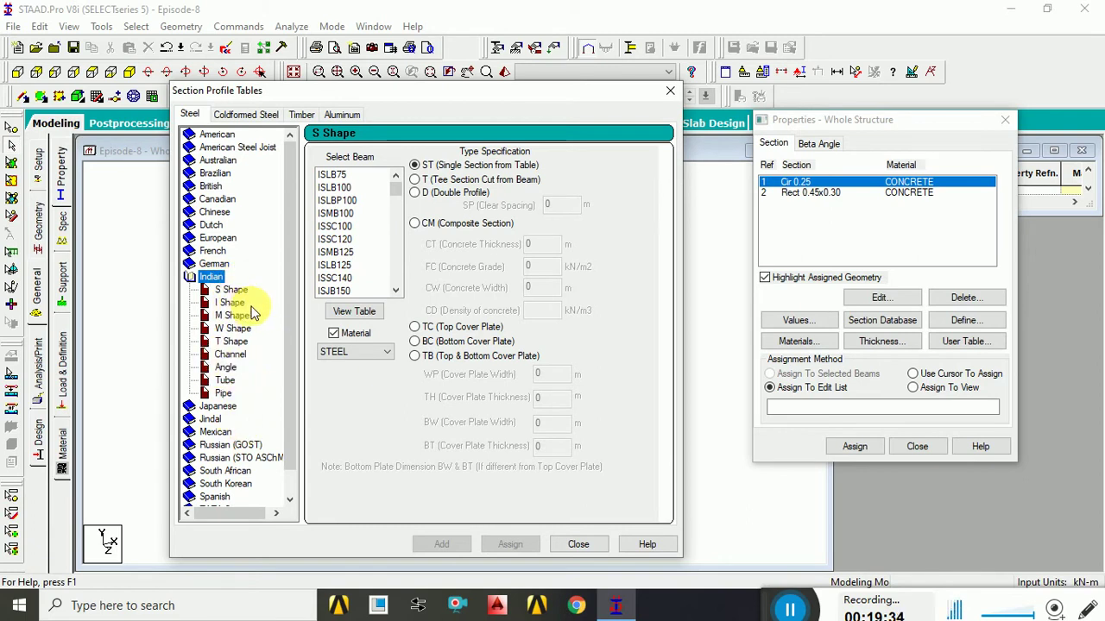
- Check the material choices for the Indian S shape profiles and close the section profile tables without adding a section
left_click(388, 353)
left_click(386, 359)
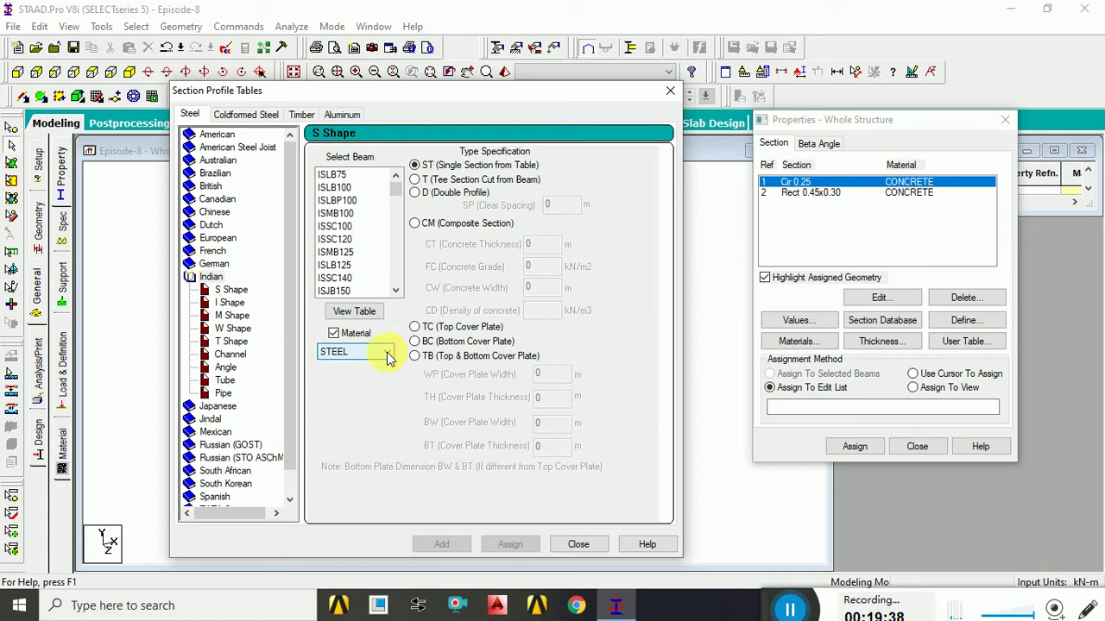
left_click(387, 359)
left_click(389, 359)
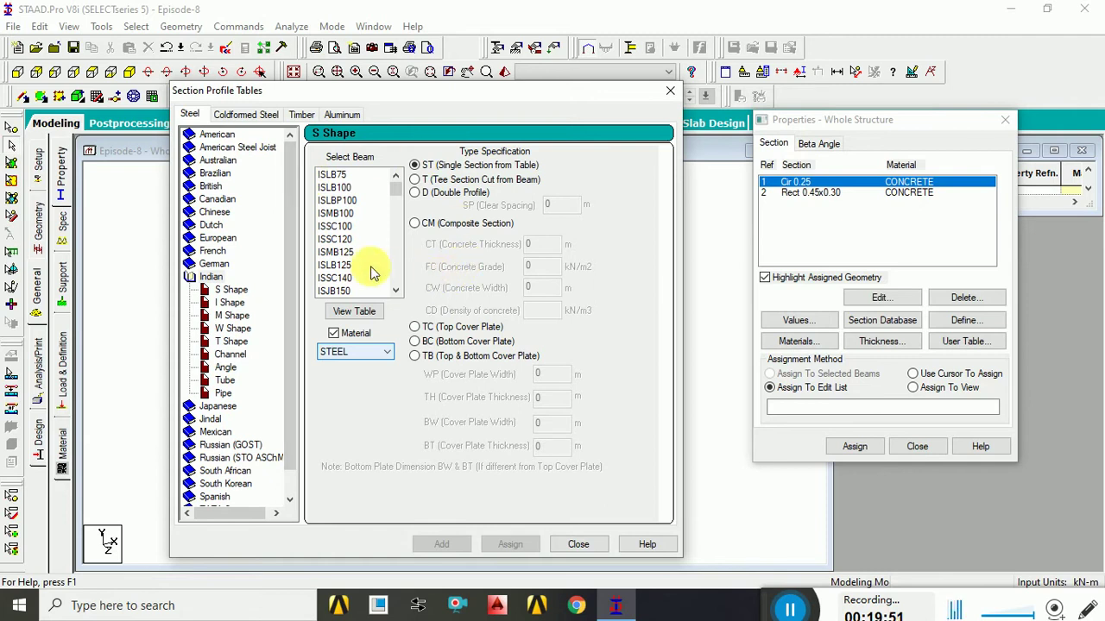
left_click(580, 544)
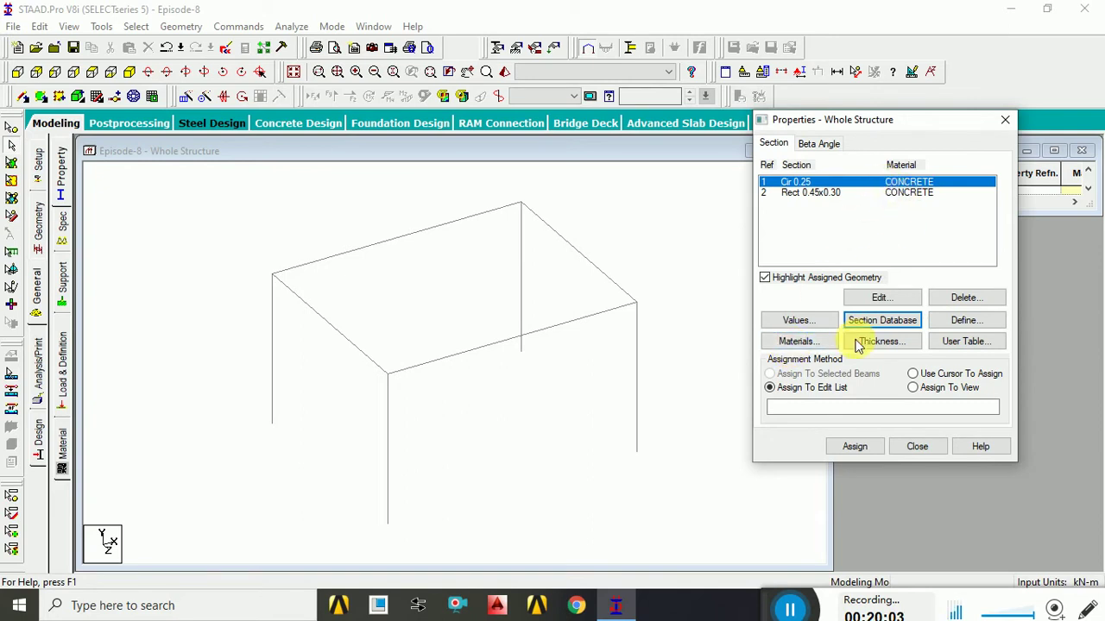
- Open the materials table and examine the aluminum, concrete, stainless steel and steel rows, declining the auto-save
left_click(820, 345)
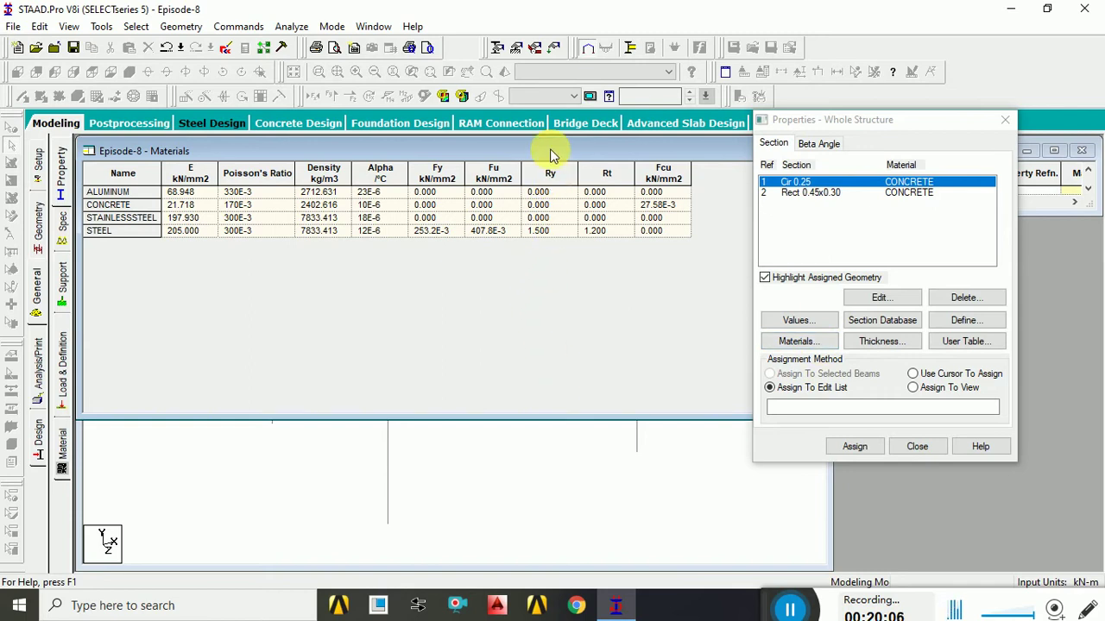
left_click_drag(549, 151, 607, 151)
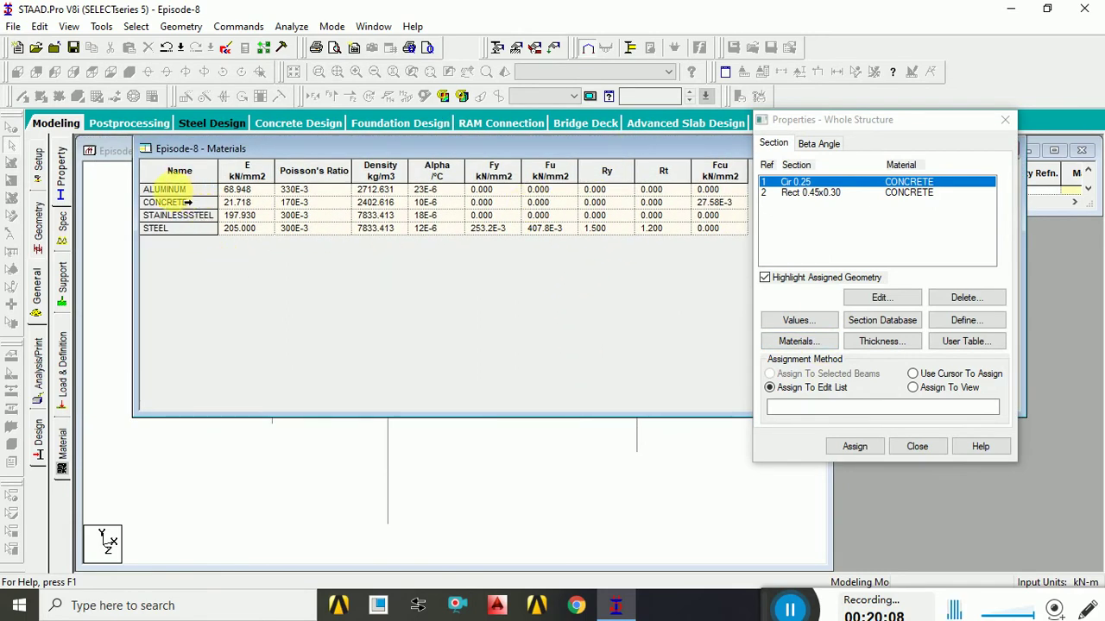
left_click(177, 190)
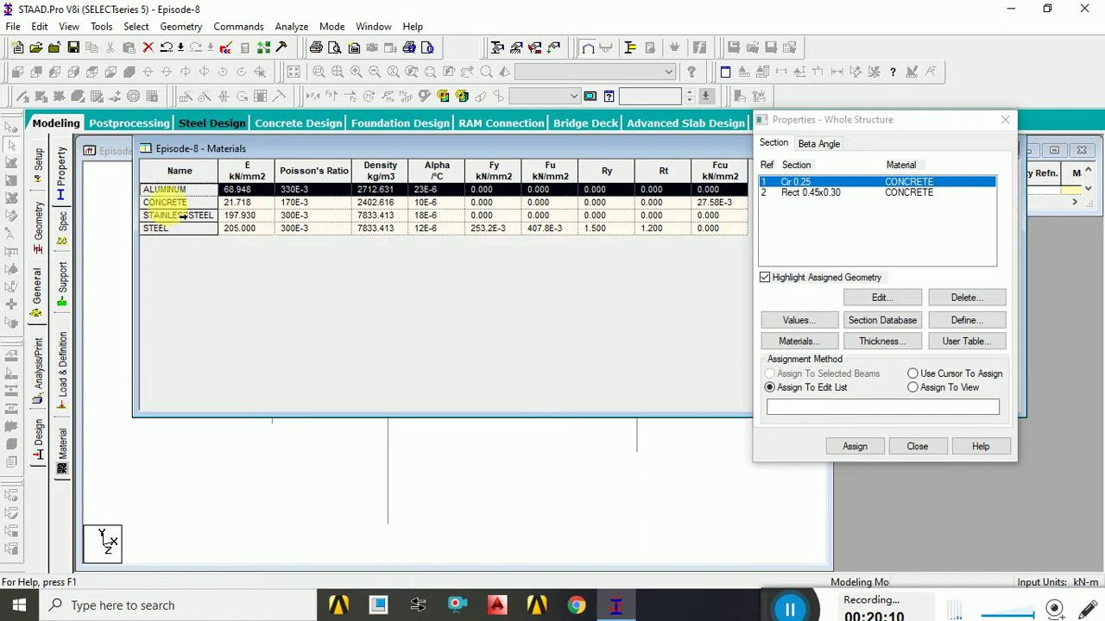
left_click(173, 202)
left_click(183, 216)
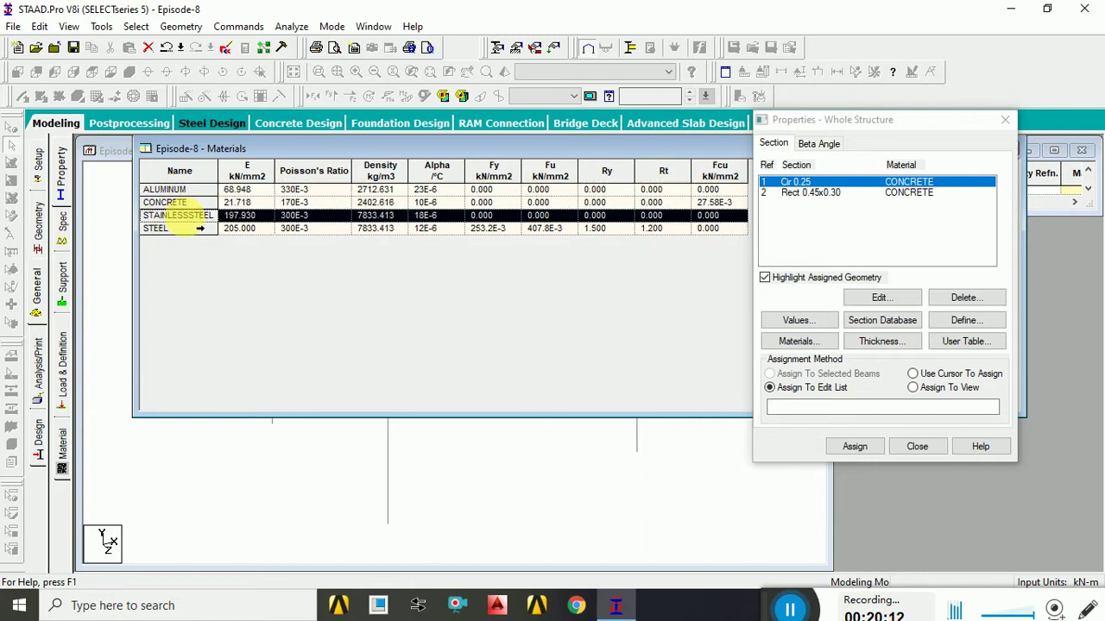
left_click(164, 228)
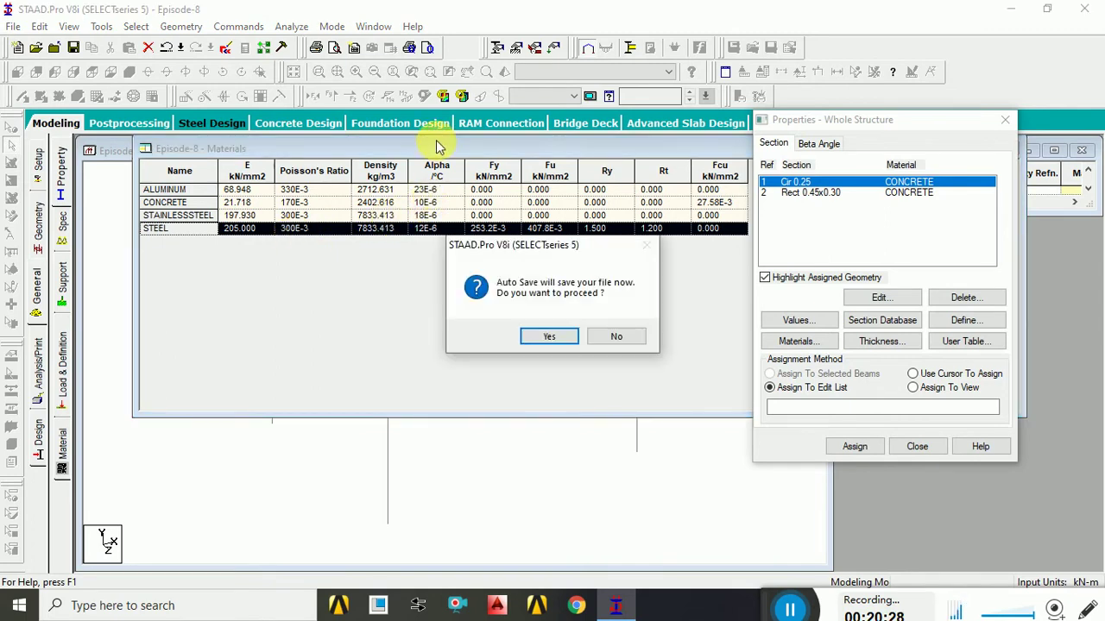
left_click(612, 338)
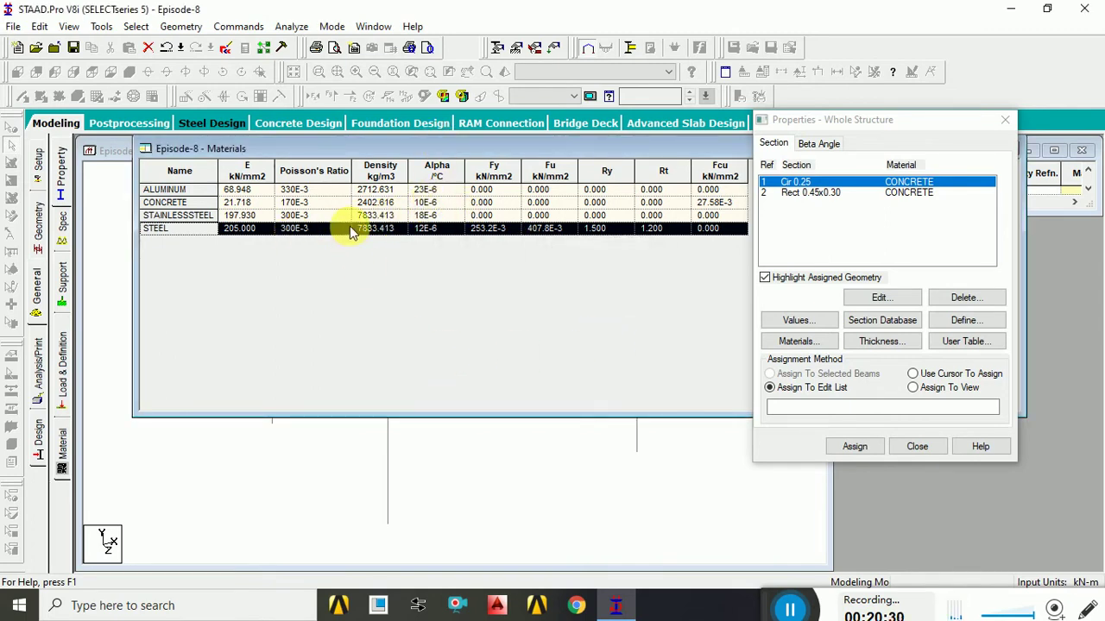
left_click(325, 174)
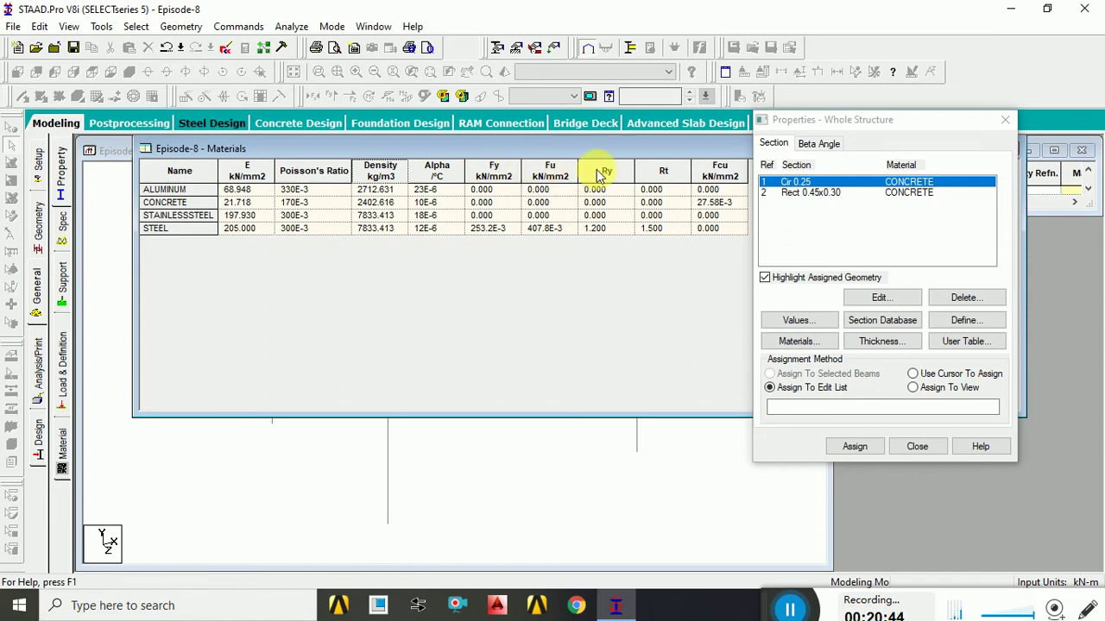
- Examine the remaining material columns and the concrete row, and close the materials table
left_click_drag(578, 148, 434, 138)
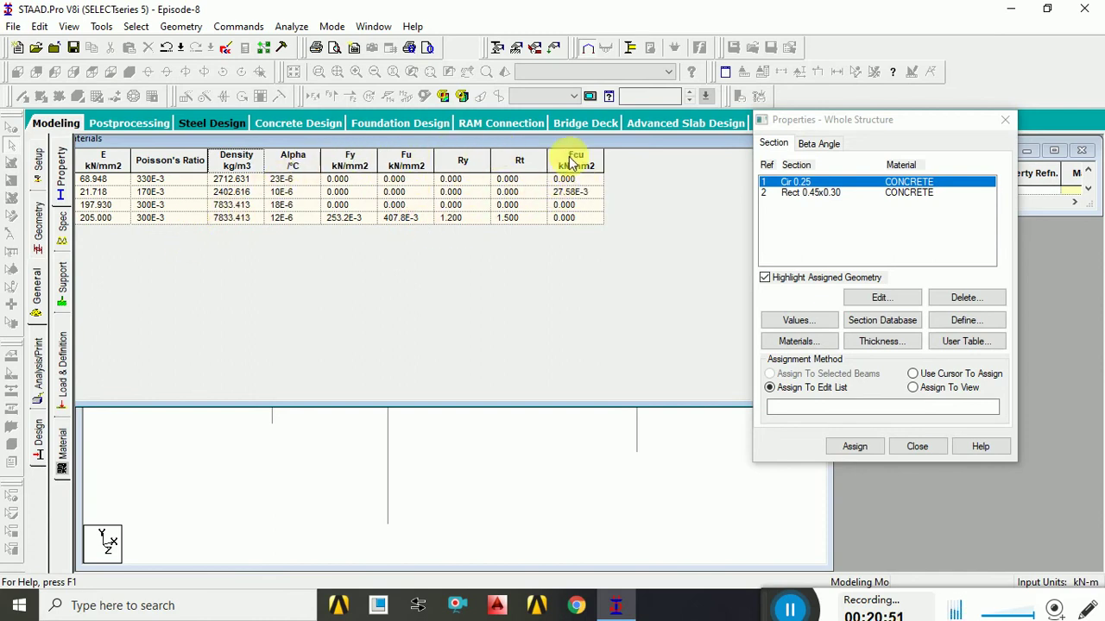
left_click_drag(522, 138, 604, 136)
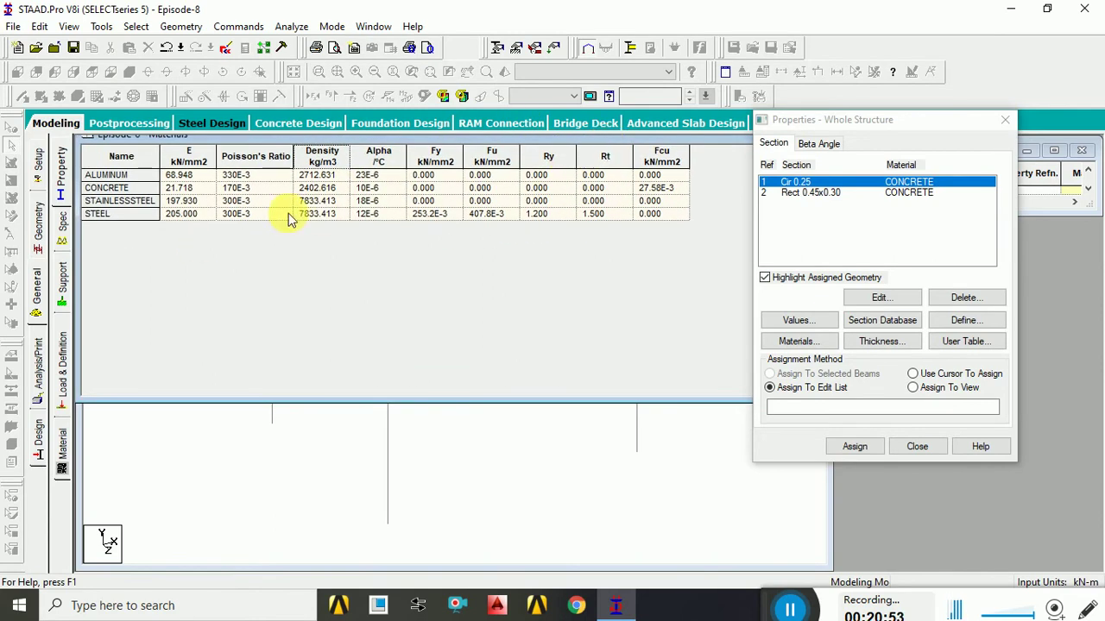
left_click(108, 187)
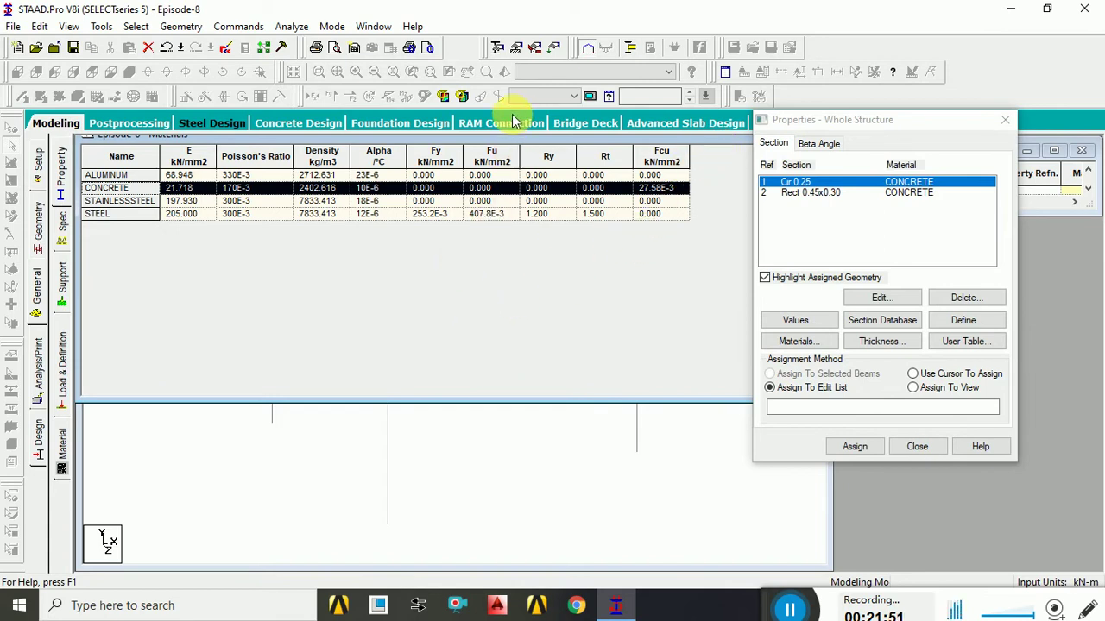
left_click_drag(464, 156, 421, 285)
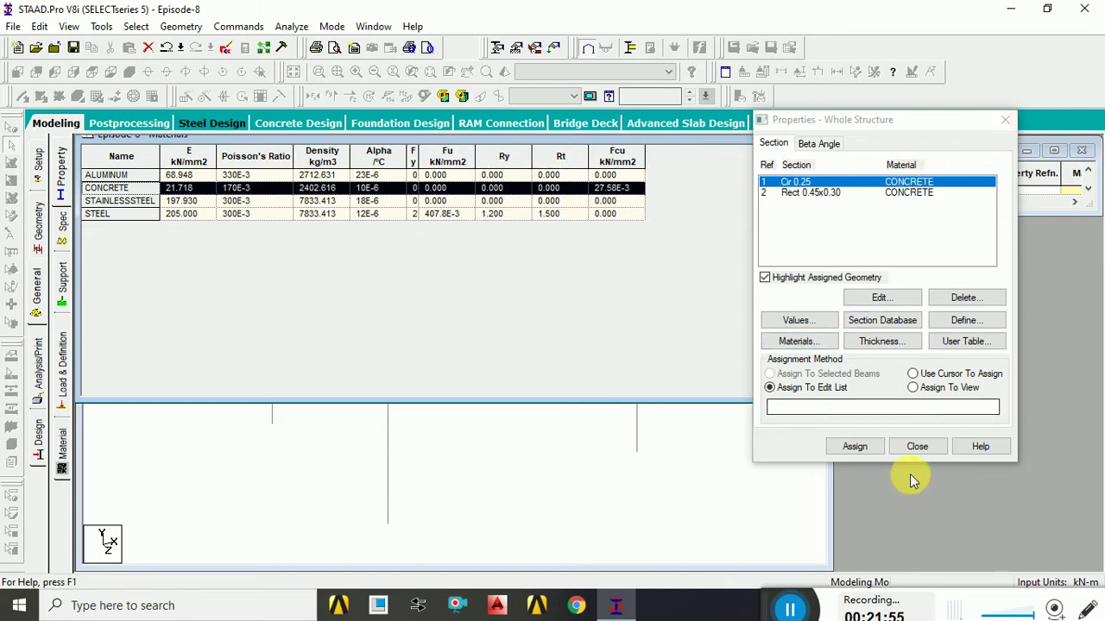
double_click(940, 134)
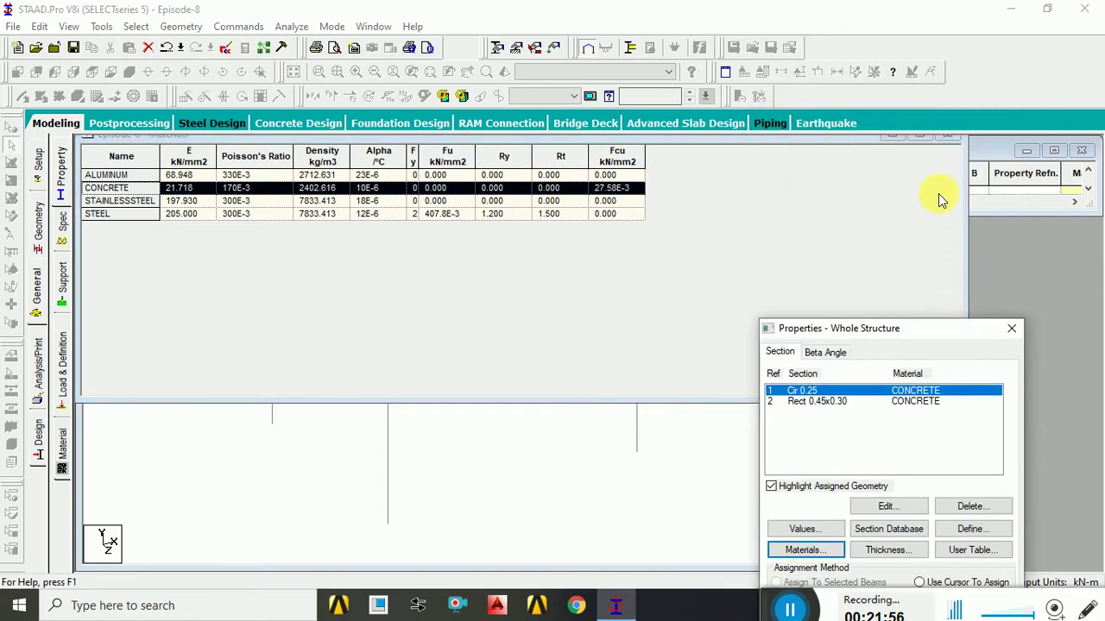
left_click(946, 136)
left_click_drag(906, 328, 847, 128)
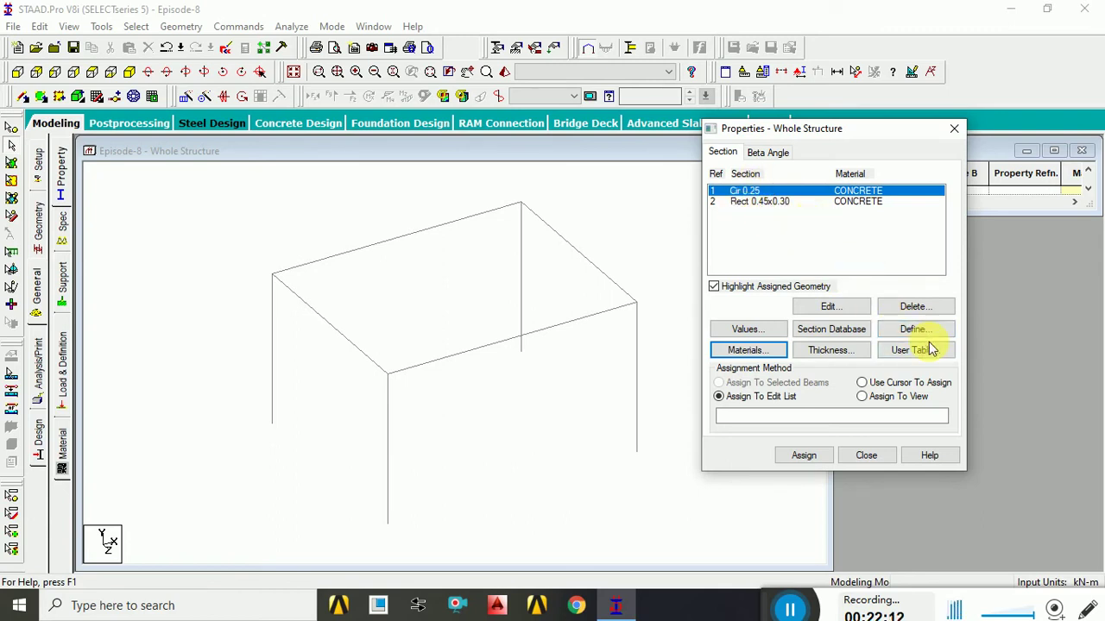
- Add a concrete plate element thickness property of 0.1 m at all four nodes and close the plate property dialog
left_click(831, 350)
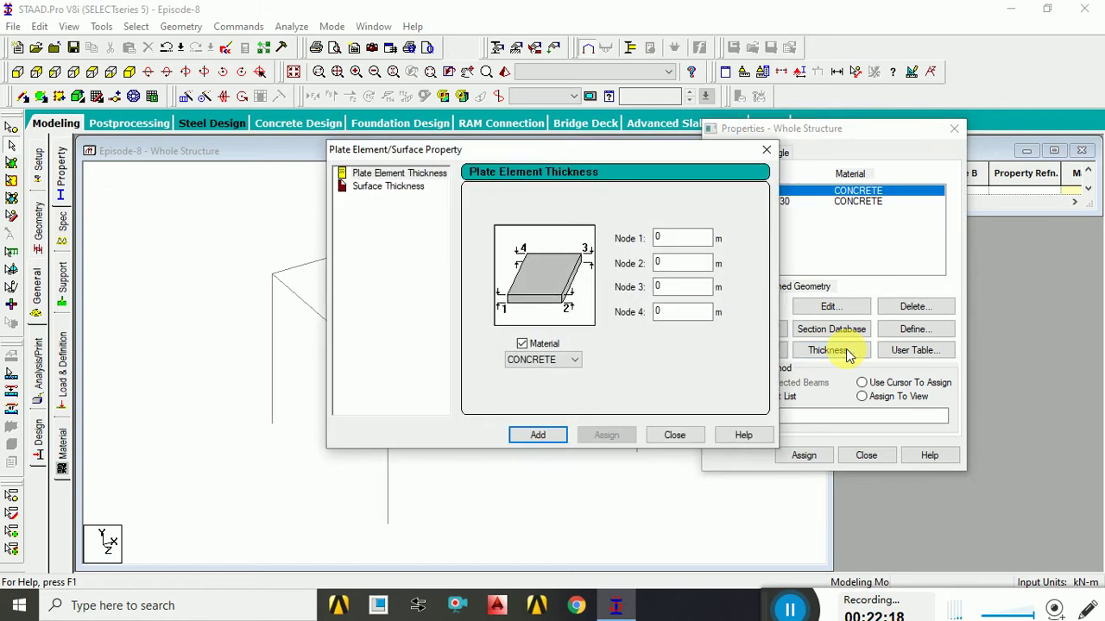
left_click_drag(568, 153, 361, 173)
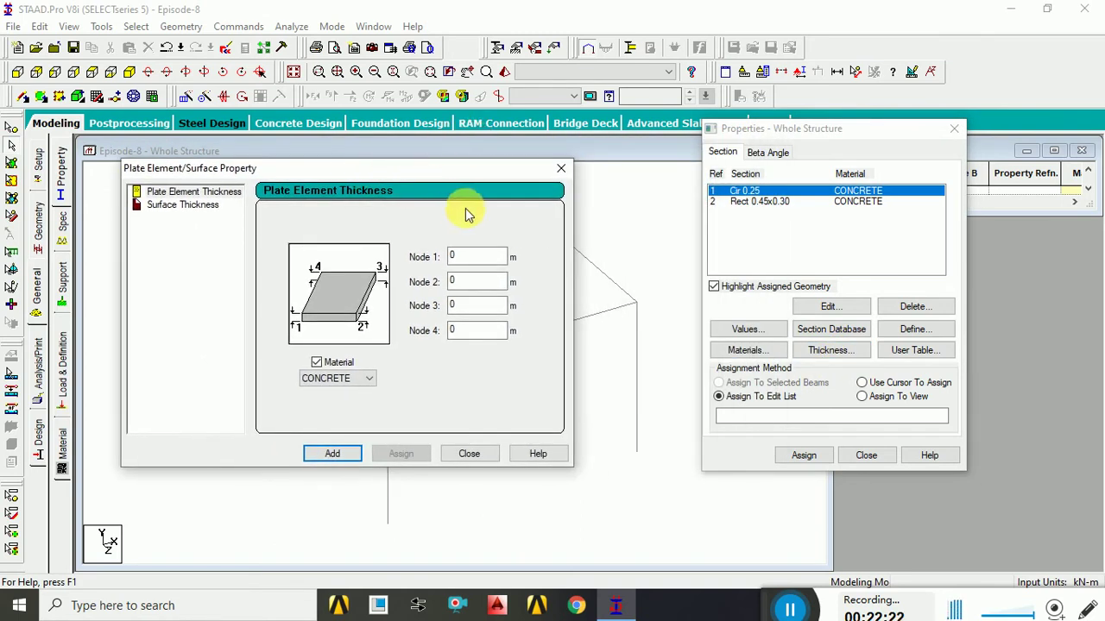
left_click_drag(505, 170, 516, 137)
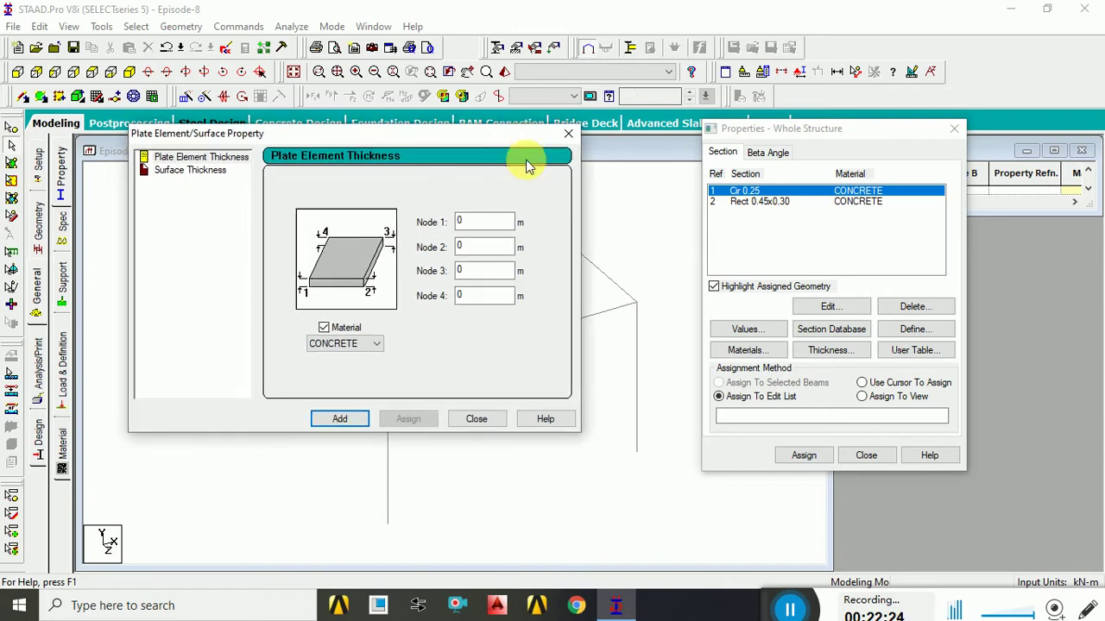
left_click(198, 157)
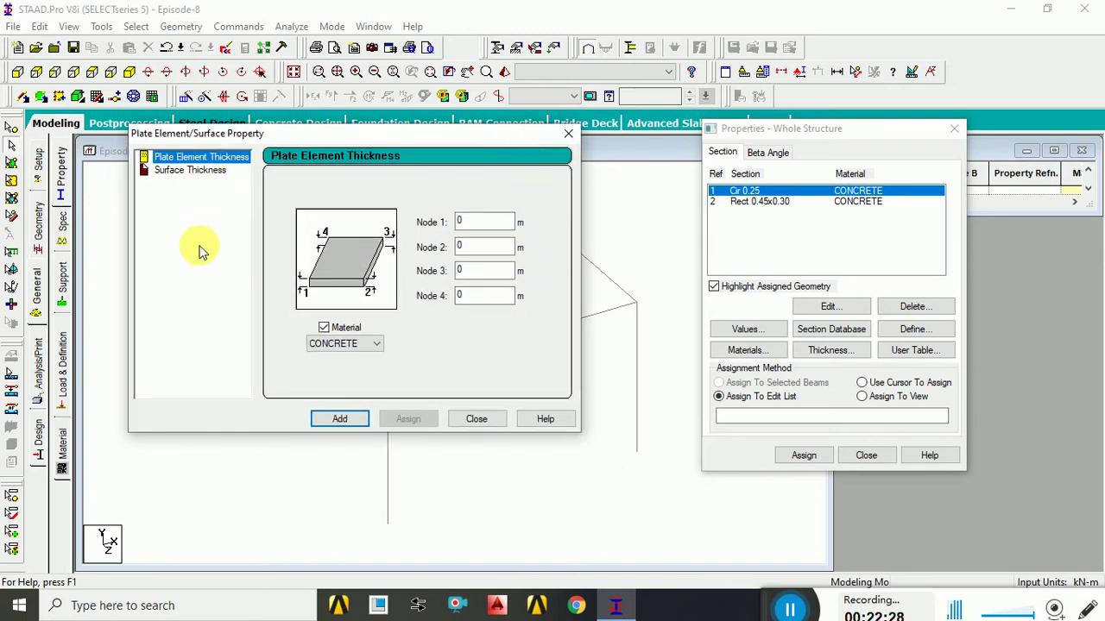
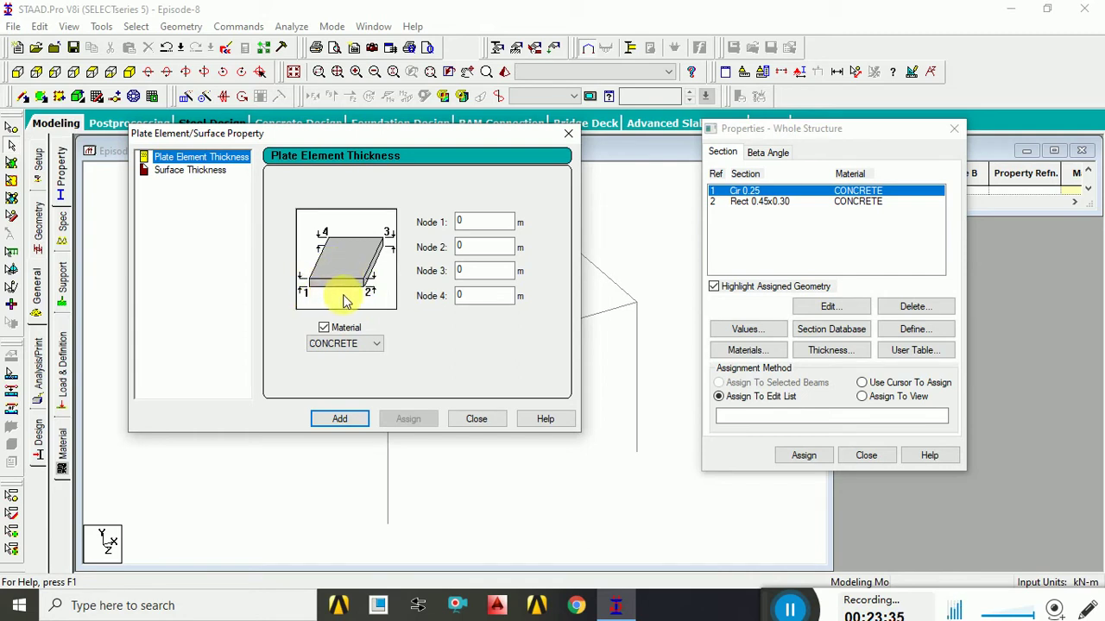
left_click(484, 225)
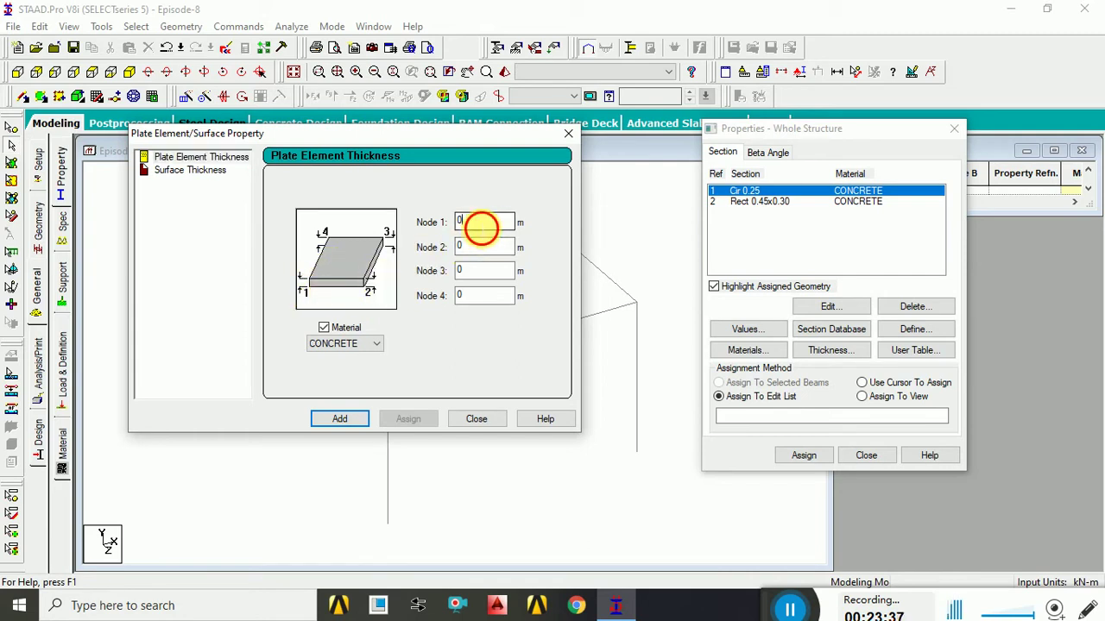
type("1")
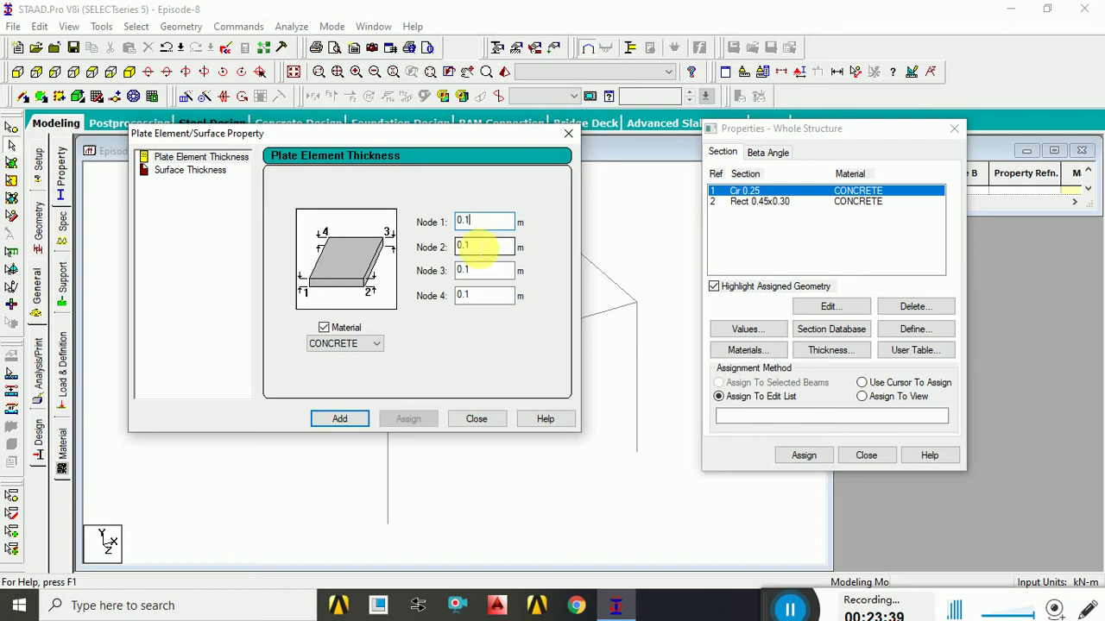
double_click(476, 231)
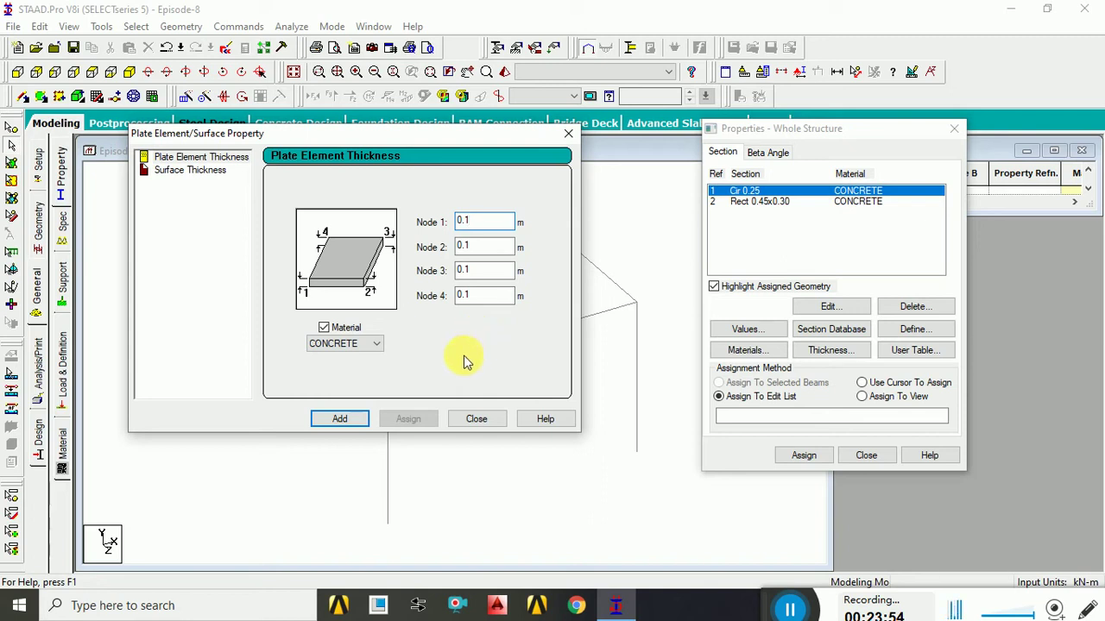
left_click(339, 421)
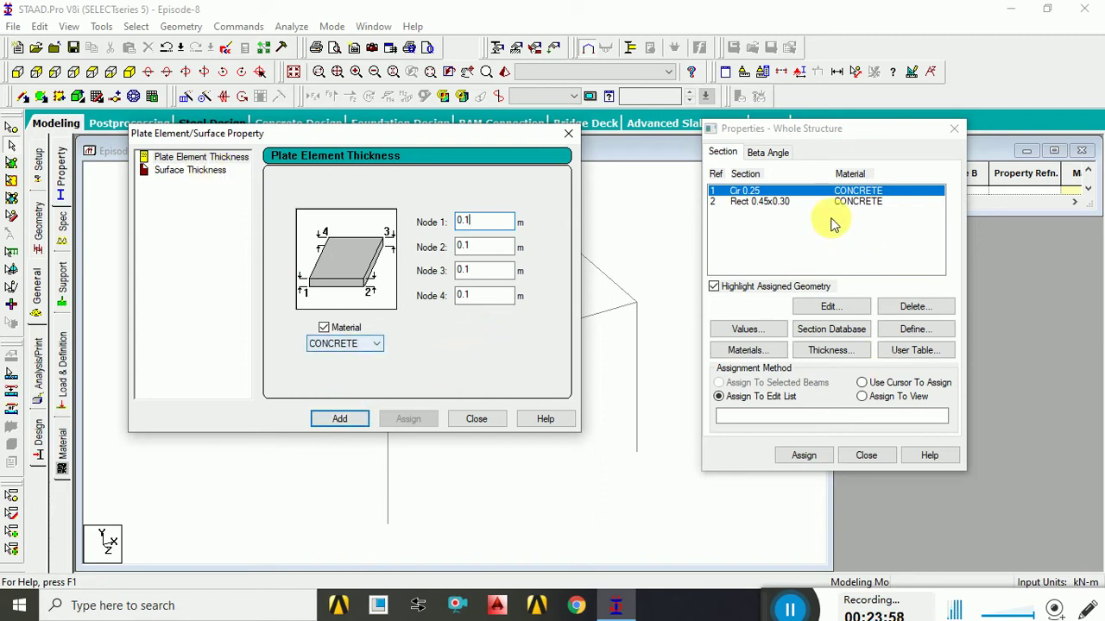
left_click(339, 421)
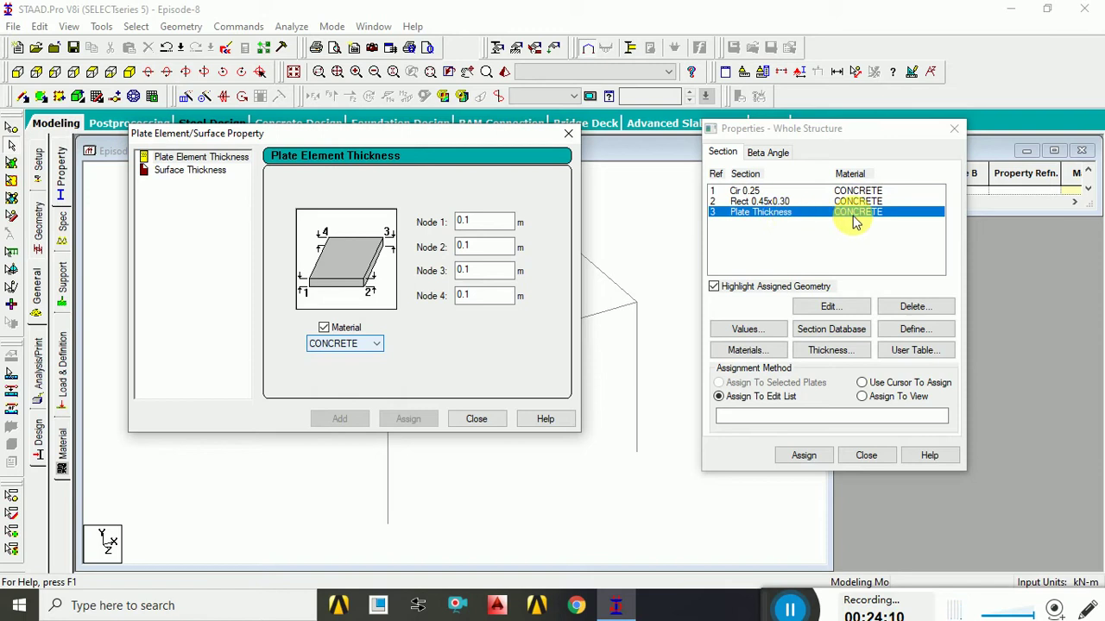
left_click(476, 421)
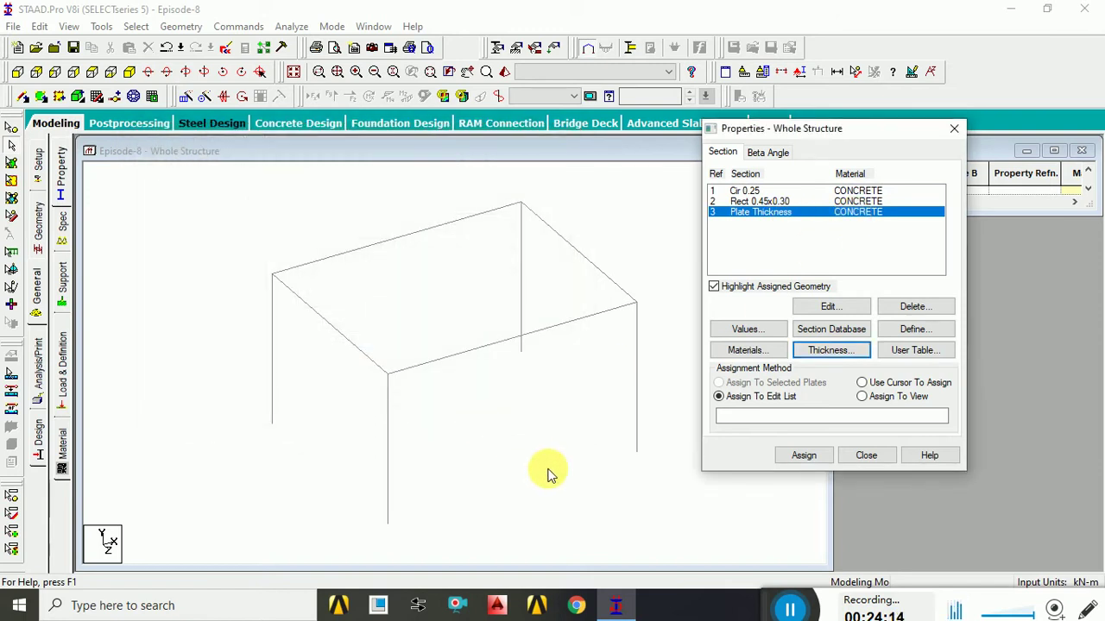
- Look at the user-provided table creator without creating a table, view the beta angle settings and return to the section list
left_click(775, 226)
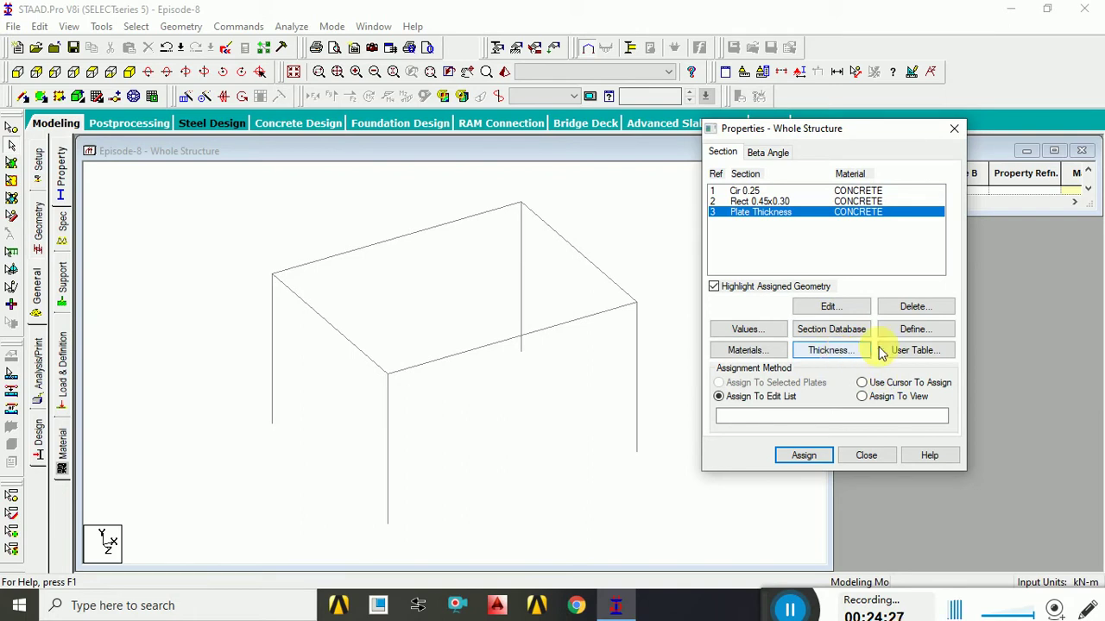
left_click(929, 352)
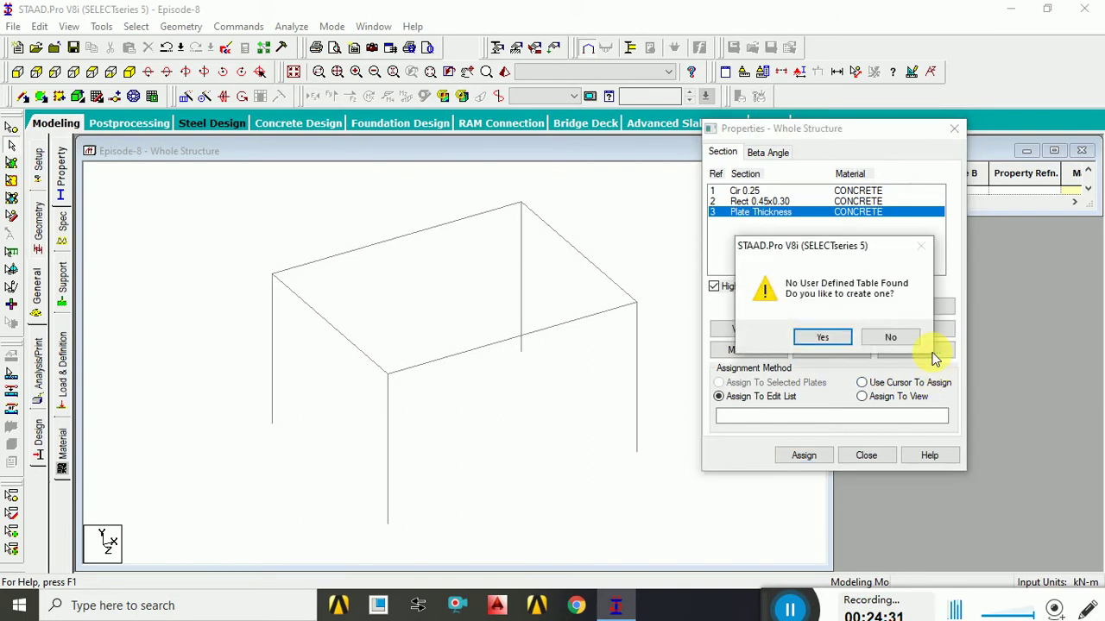
left_click(822, 338)
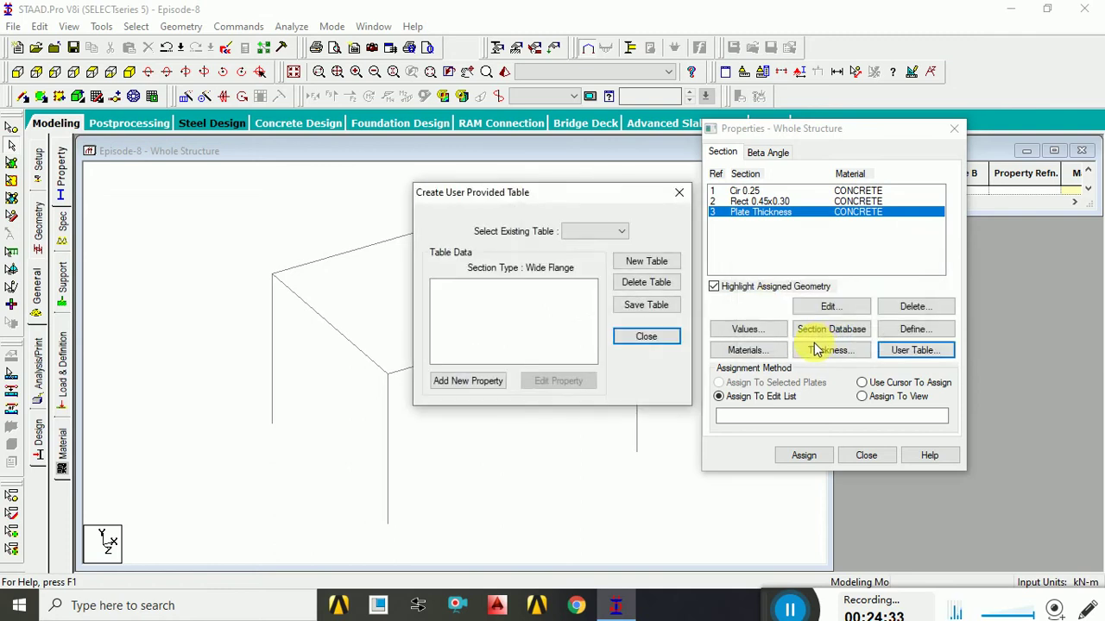
left_click(647, 337)
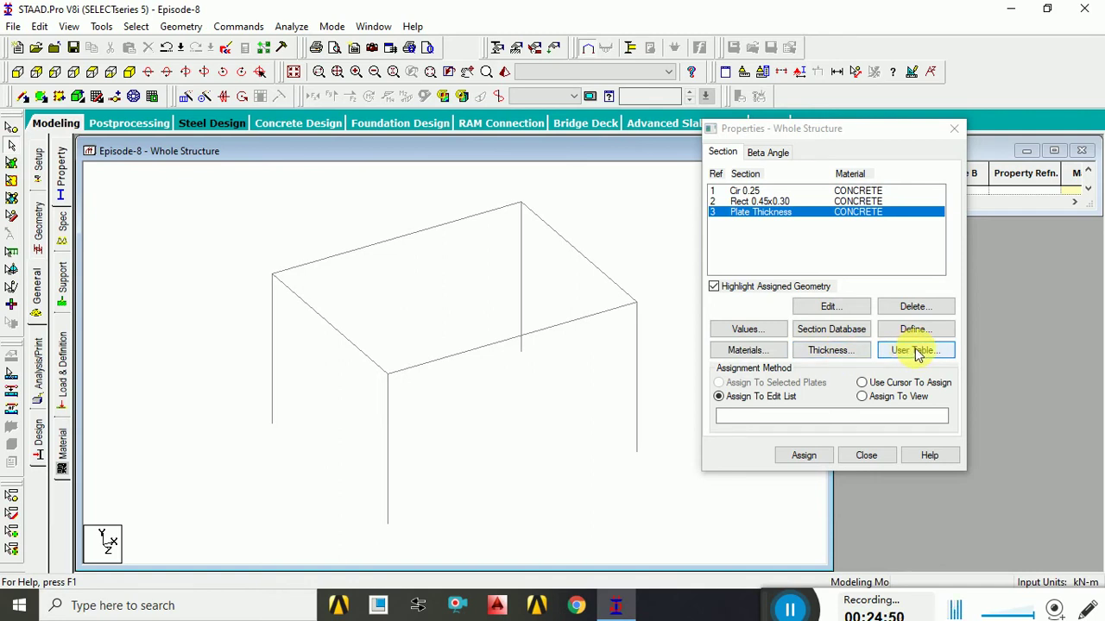
left_click(756, 154)
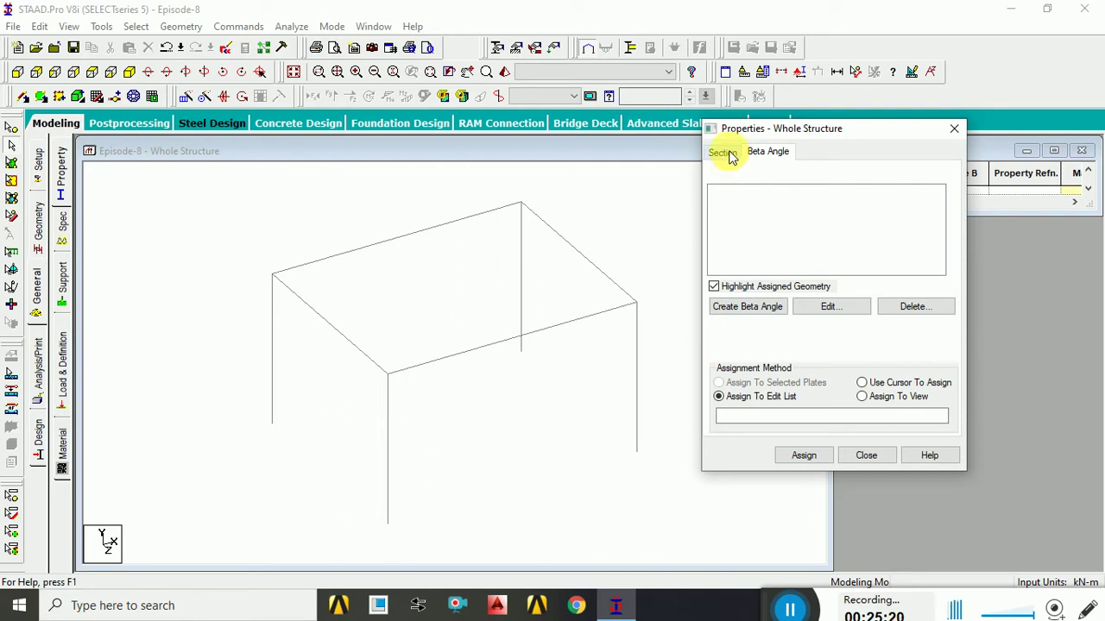
left_click(724, 153)
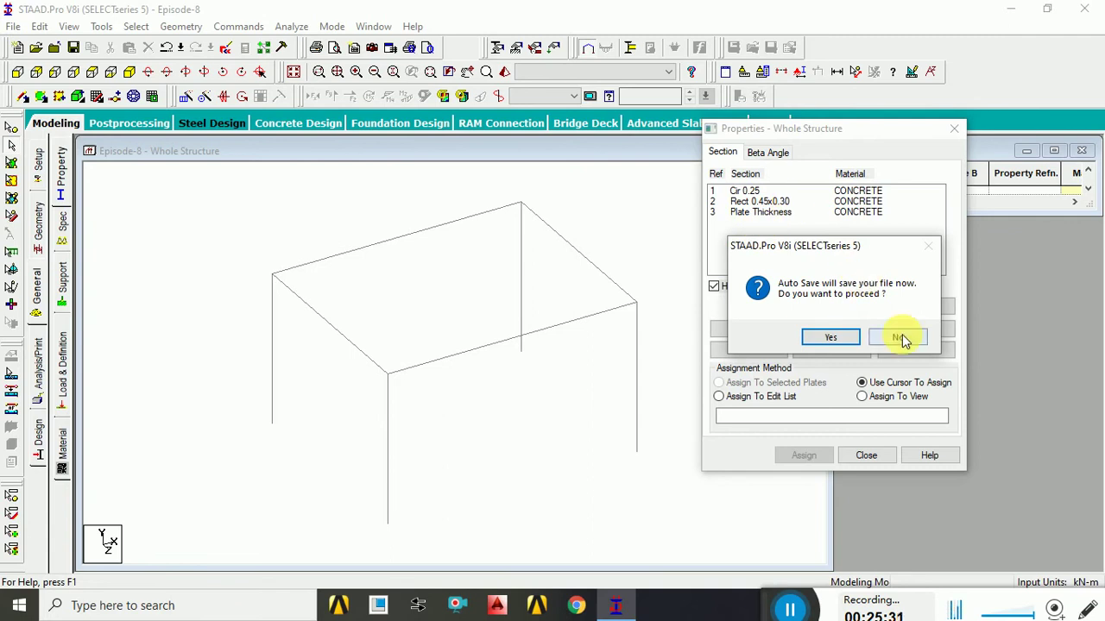
- Use the cursor assignment method, decline the auto-save, and select the circular, rectangular and plate thickness properties in turn
left_click(900, 337)
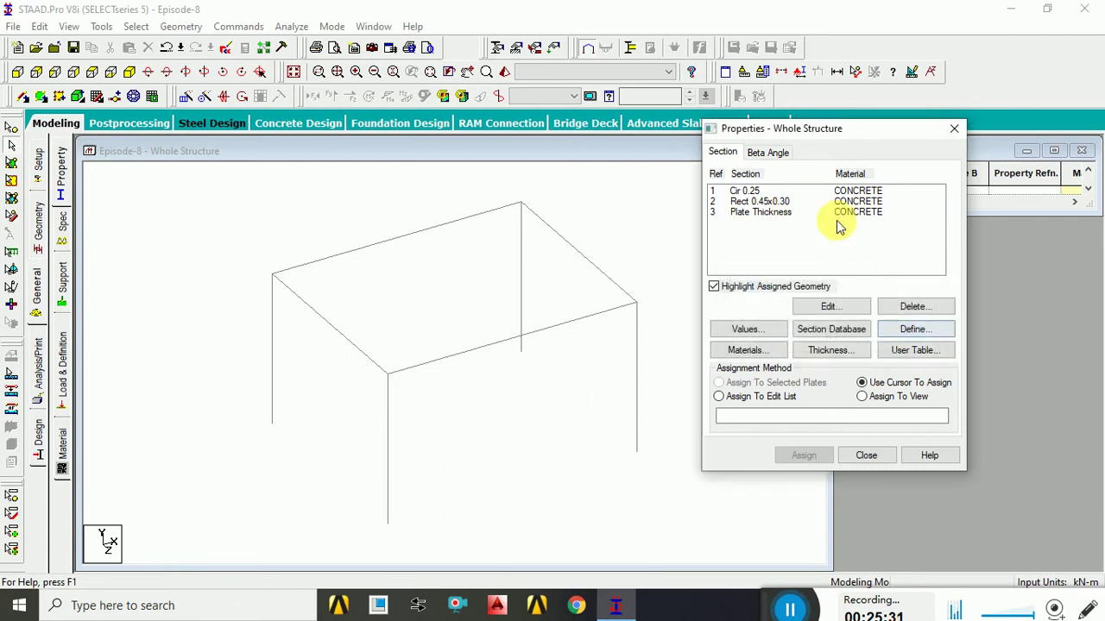
left_click(748, 191)
left_click(745, 203)
left_click(748, 214)
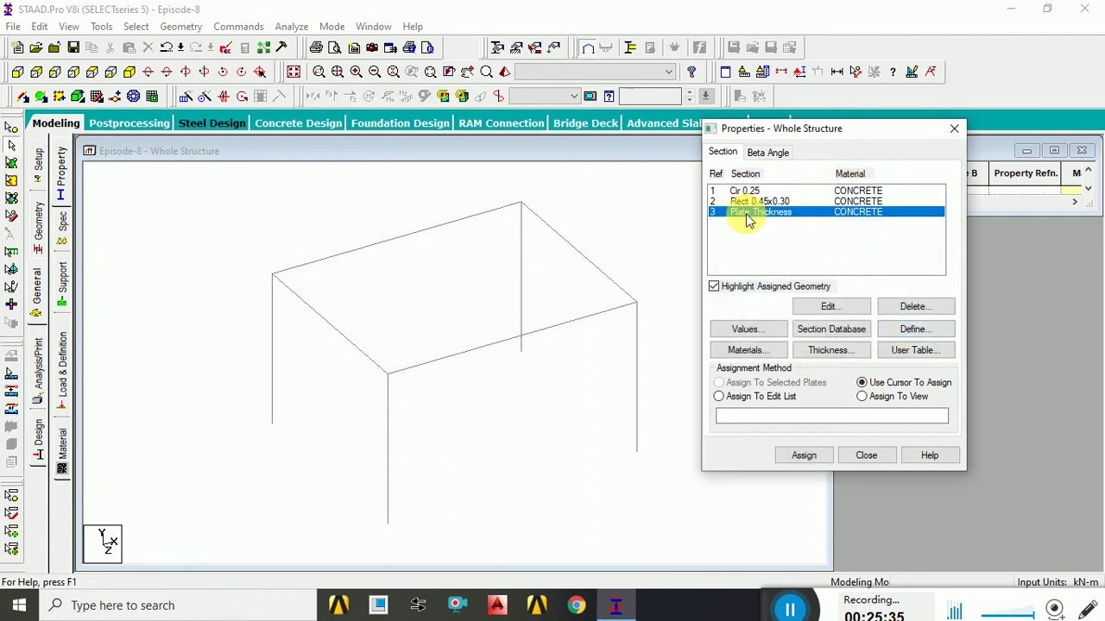
- Highlight the circular, rectangular and plate thickness properties in turn, then select the frame's front-right column with the plate property active
left_click(744, 190)
left_click(744, 201)
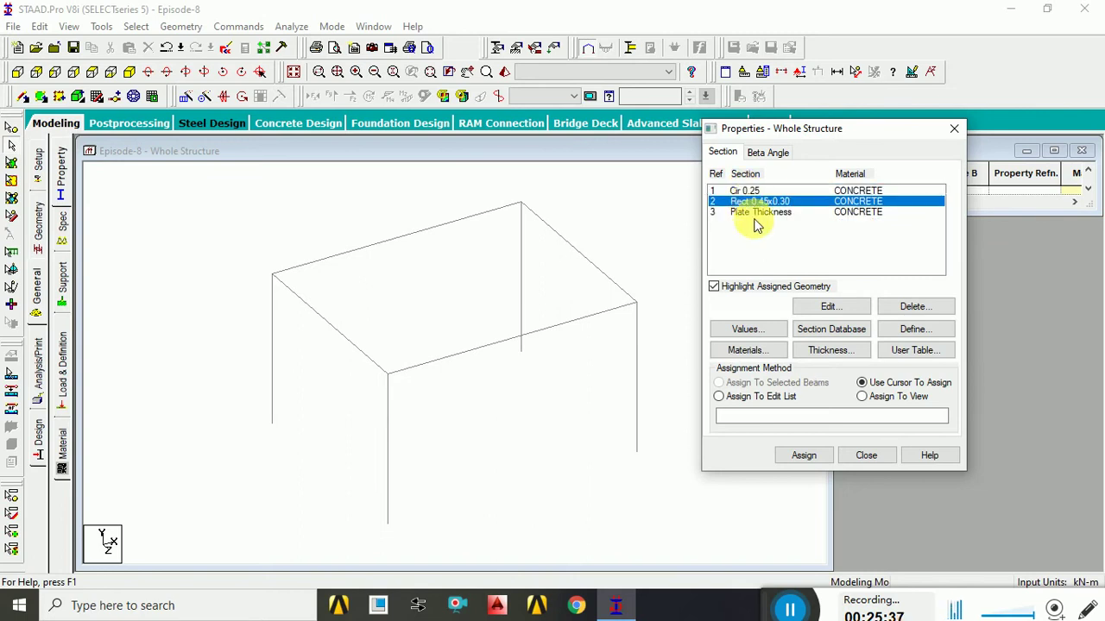
left_click(751, 214)
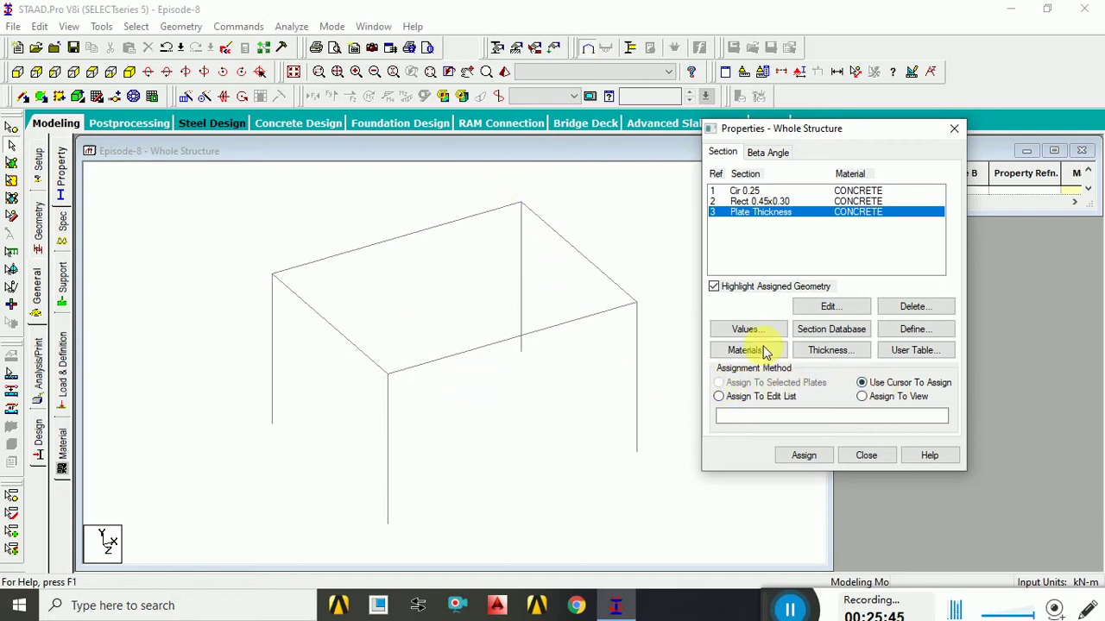
left_click(636, 328)
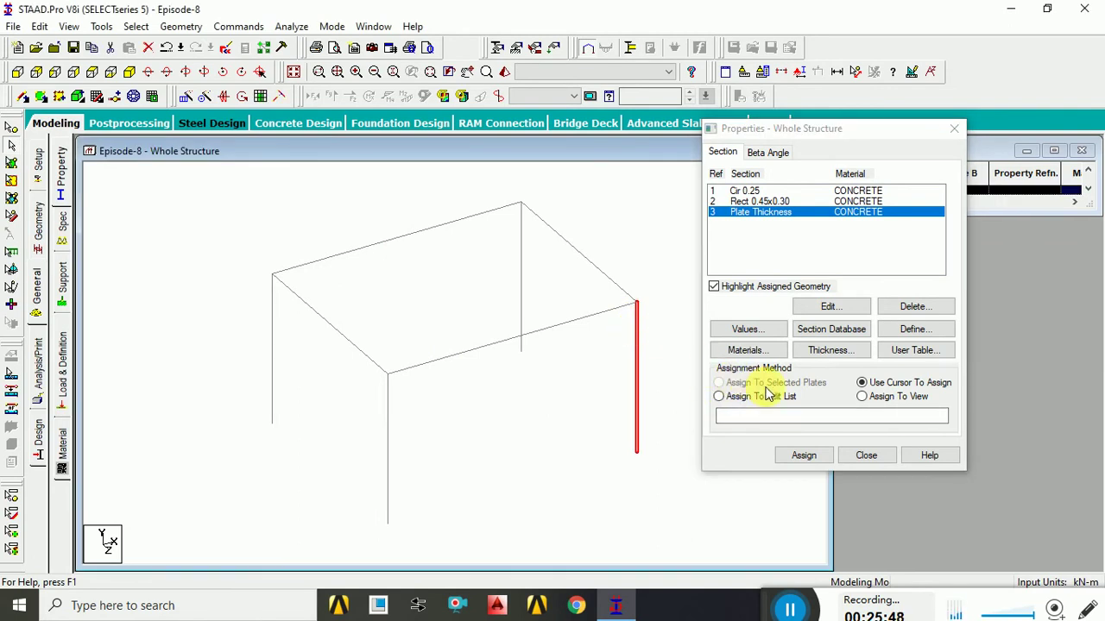
- Select the Cir 0.25 section and the frame's front-right column, and choose assignment to selected beams
left_click(742, 190)
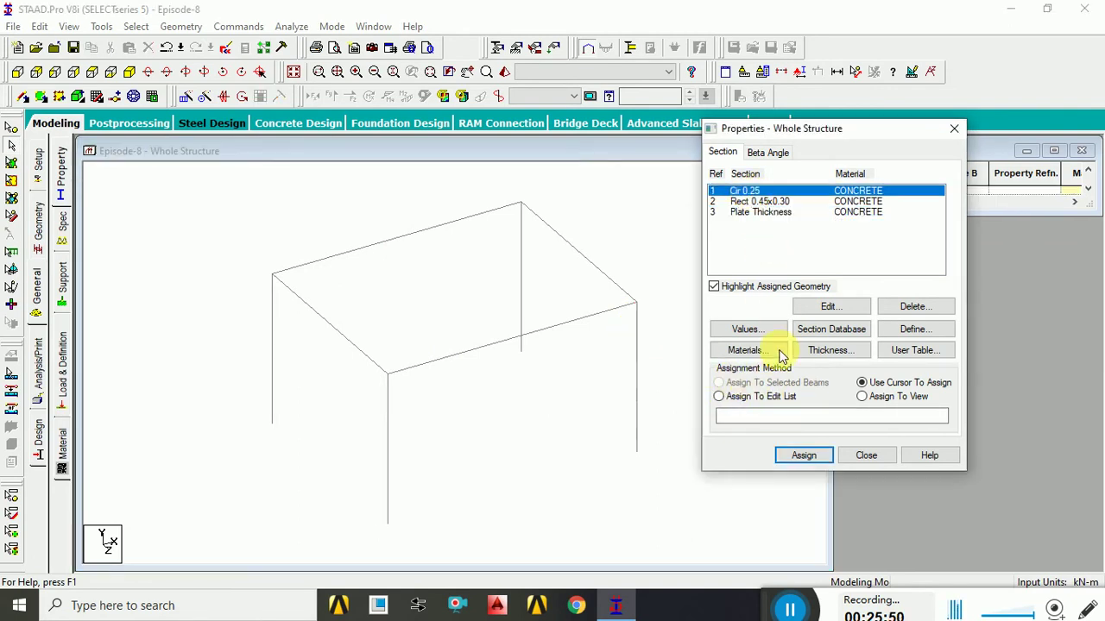
left_click(636, 345)
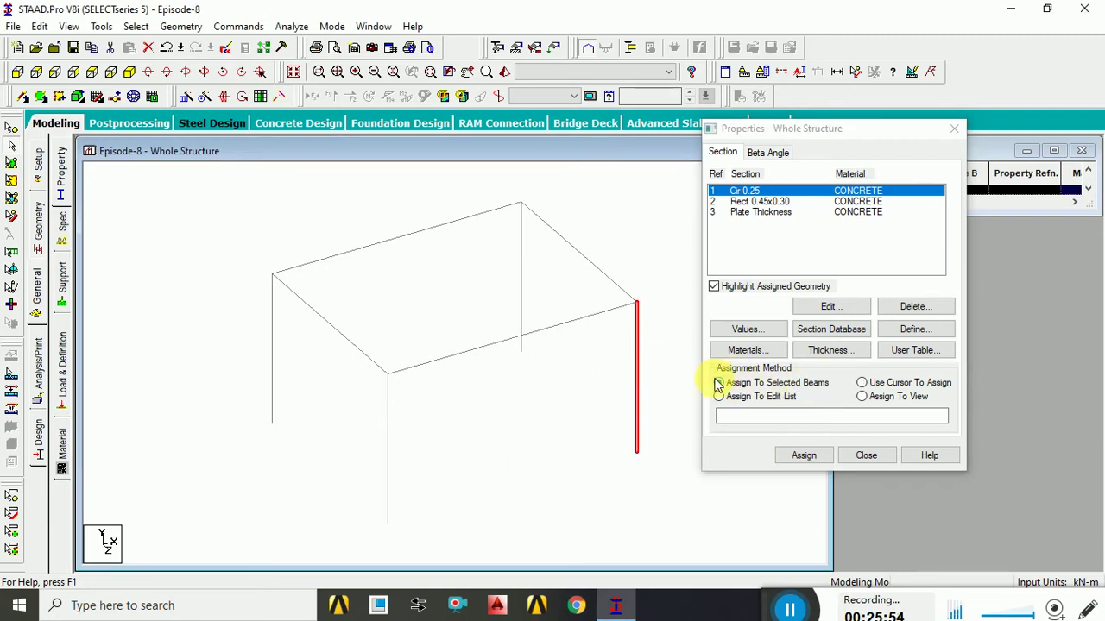
left_click(718, 383)
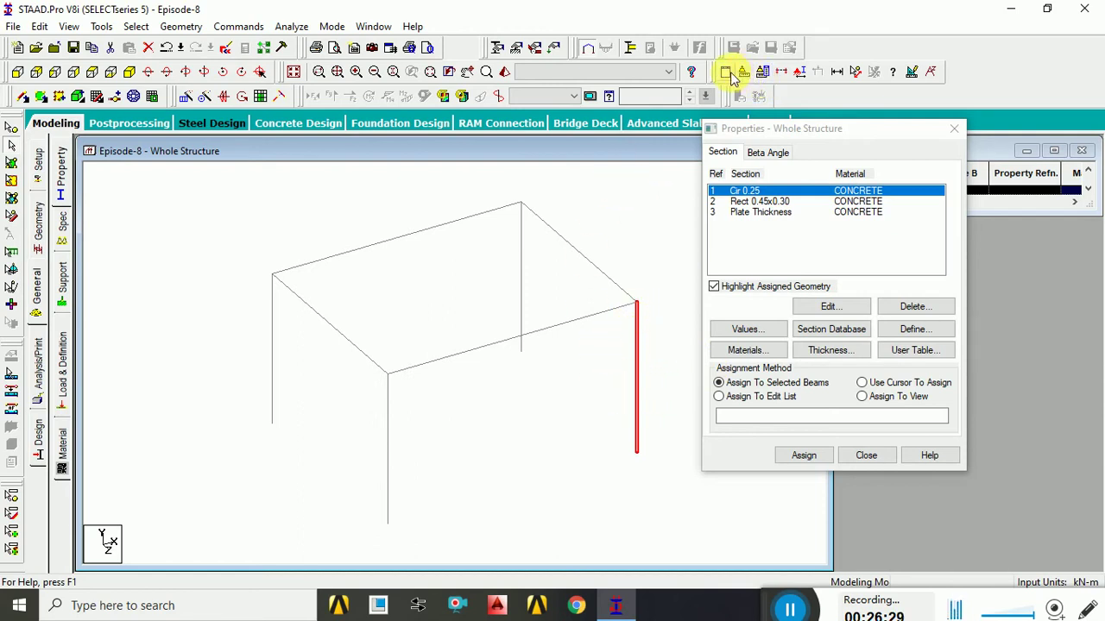
- Turn on the beam number labels for the whole structure
left_click(787, 73)
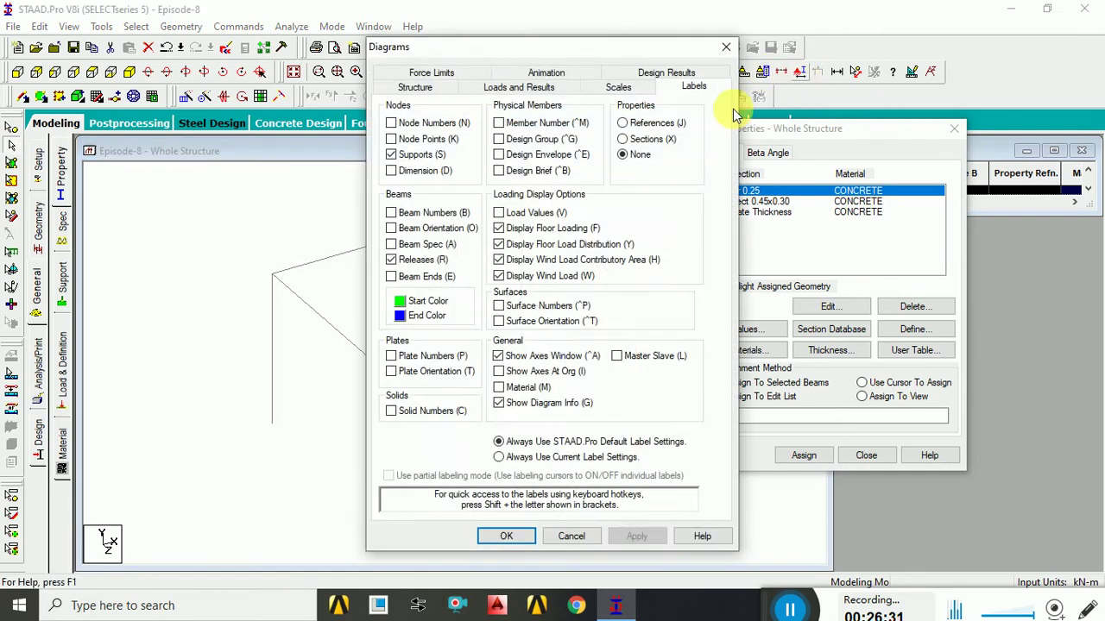
left_click(393, 213)
left_click(503, 537)
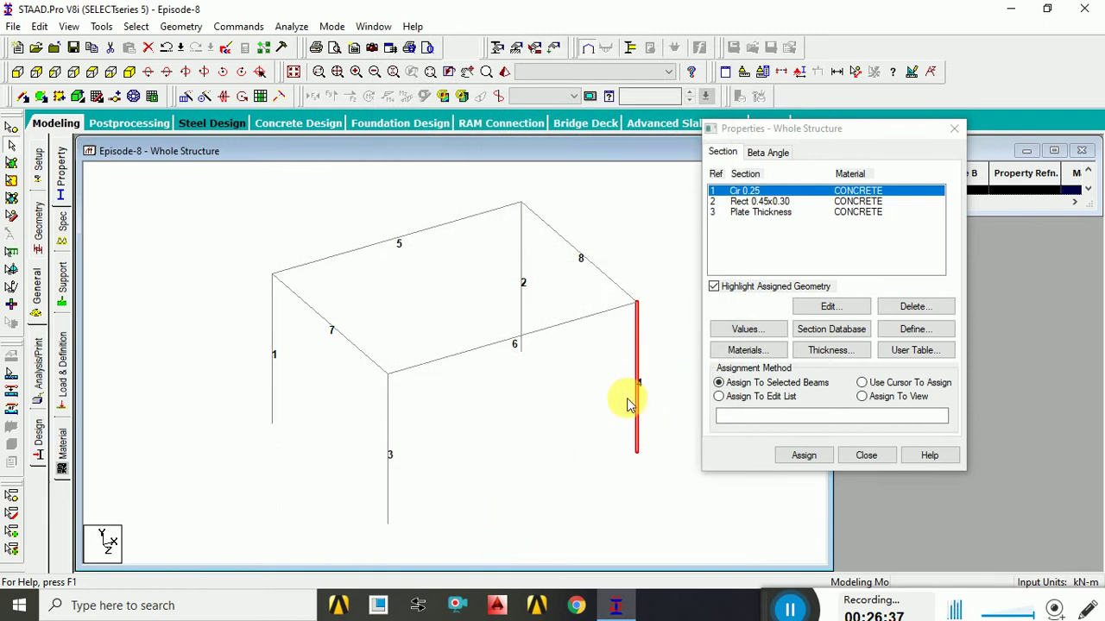
- Try to assign the Cir 0.25 section to member 4 through the edit list
left_click(731, 417)
left_click(731, 417)
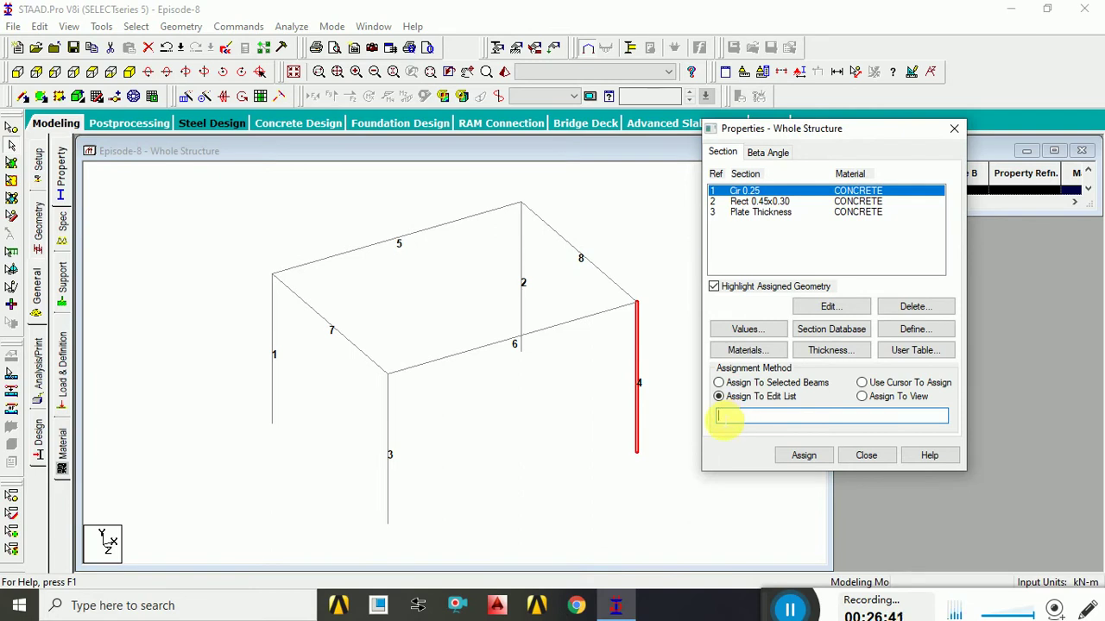
type("4")
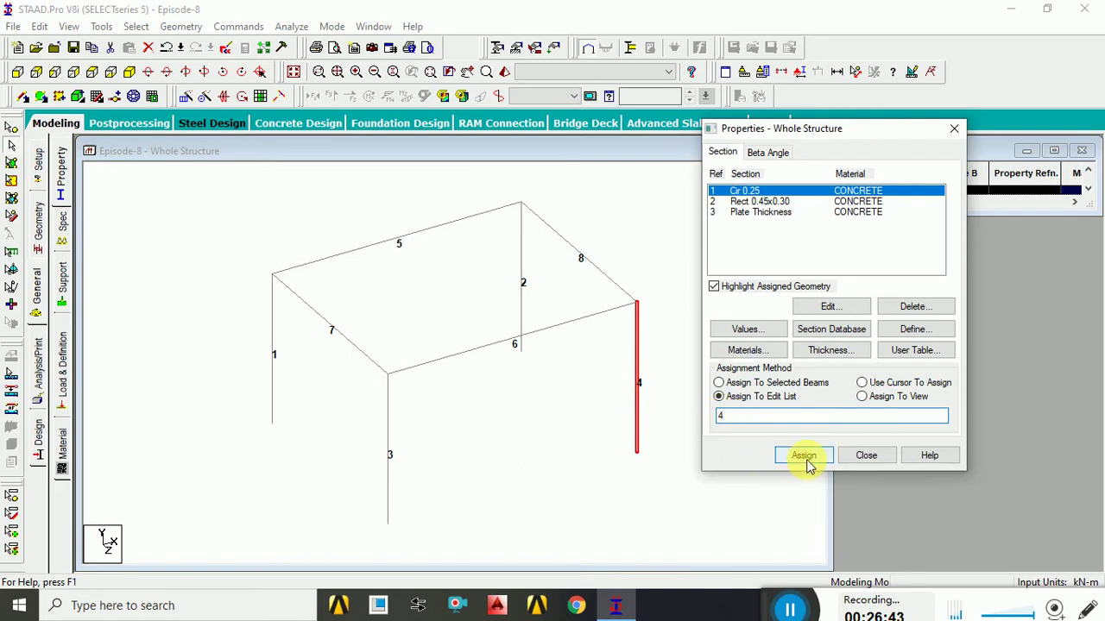
left_click(805, 457)
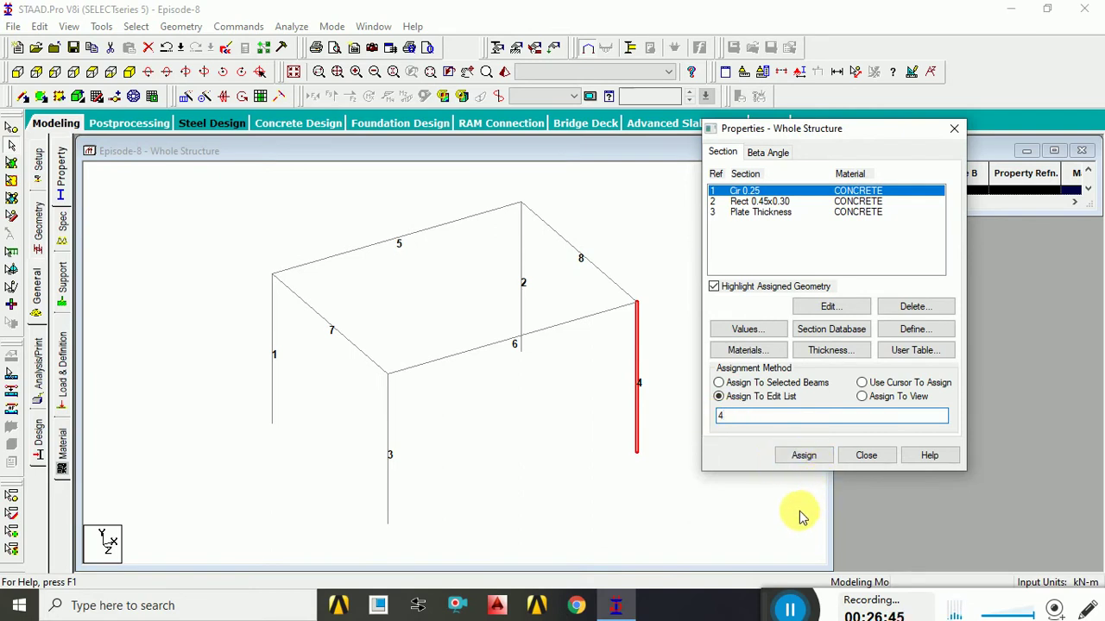
- Explore the Assign To View method, picking column 1 and beam 7 before choosing the method again
left_click(862, 397)
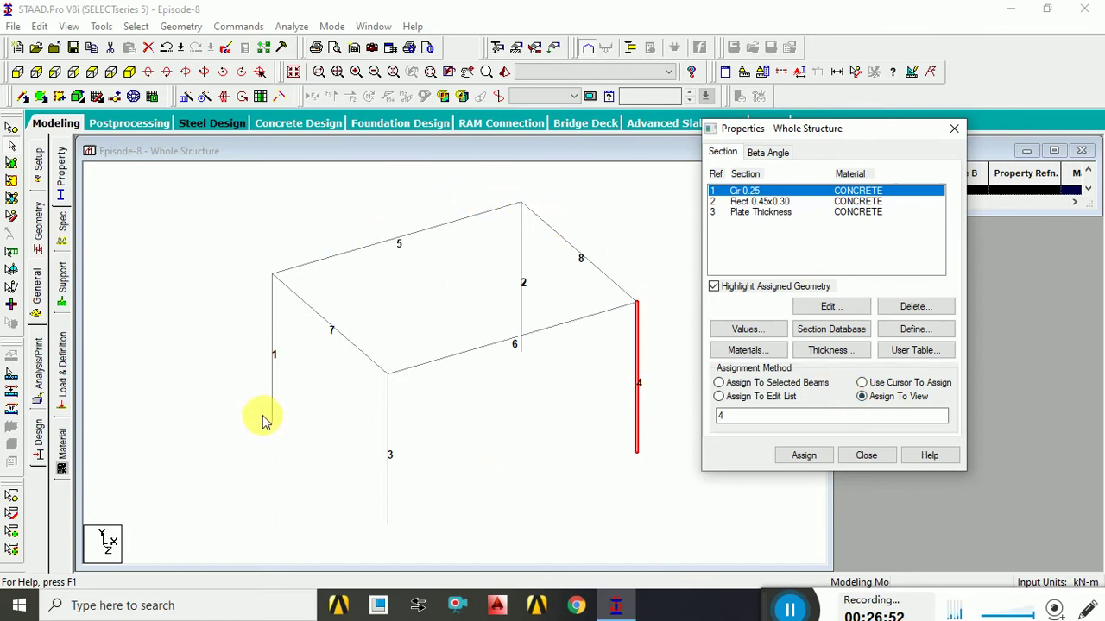
left_click(273, 298)
left_click(294, 295)
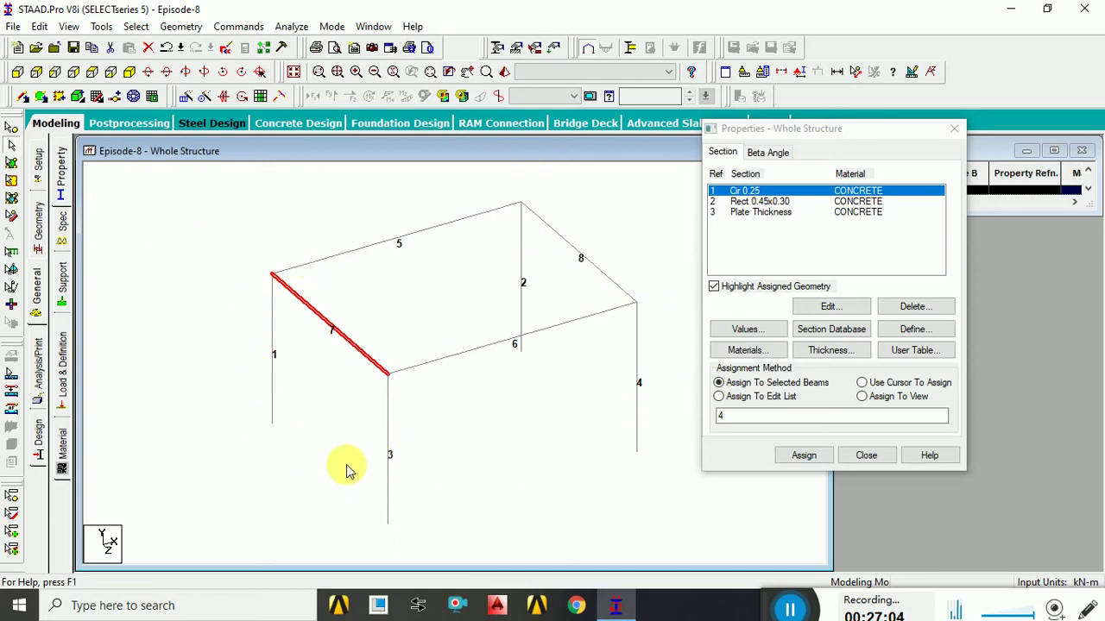
left_click(862, 396)
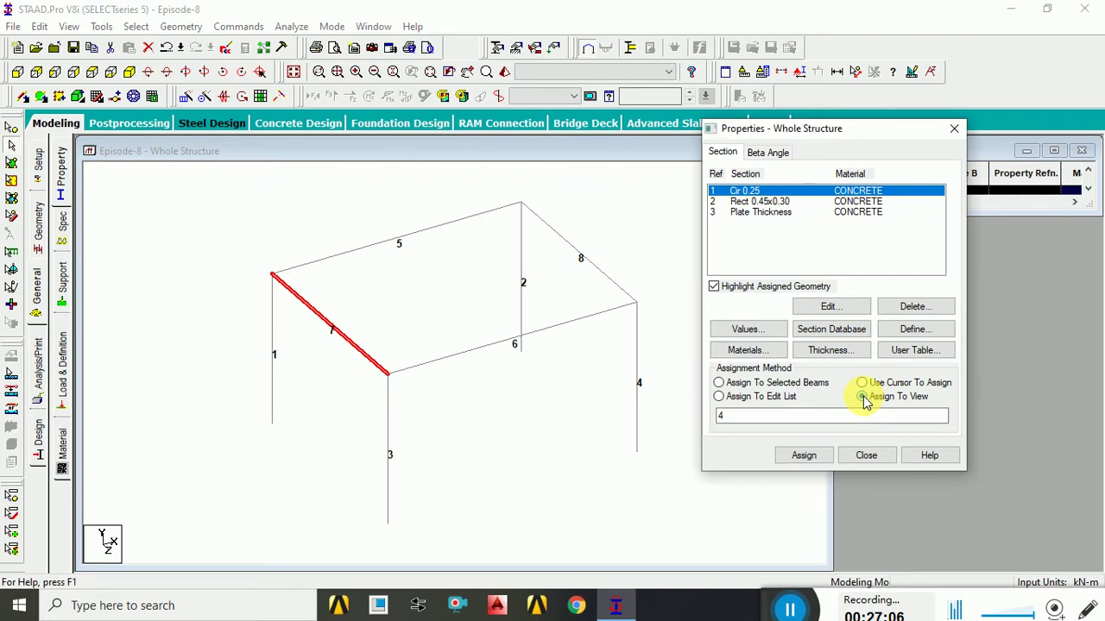
- Select individual beams and columns around the frame in turn, return to the Assign To View method and clear the selection
left_click(430, 363)
left_click(394, 244)
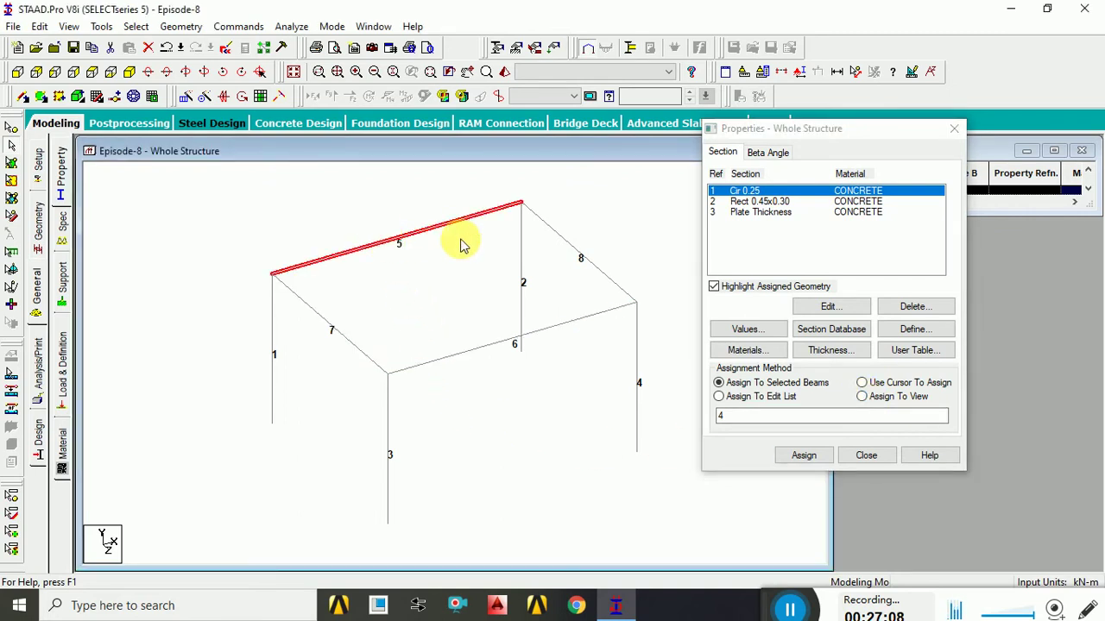
left_click(560, 243)
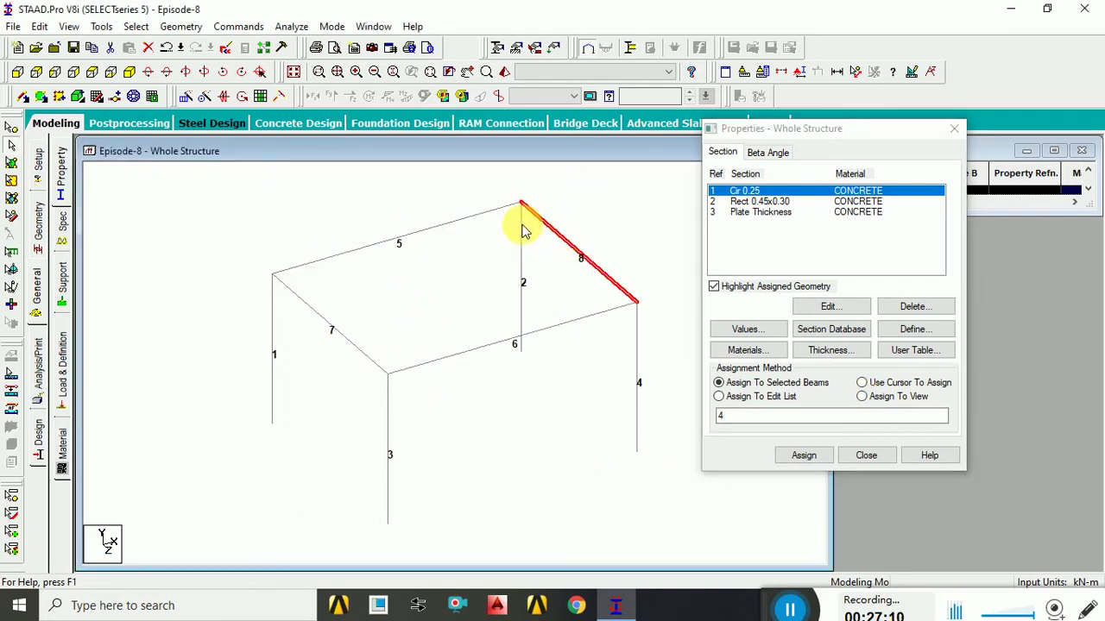
left_click(522, 227)
left_click(354, 350)
left_click(273, 347)
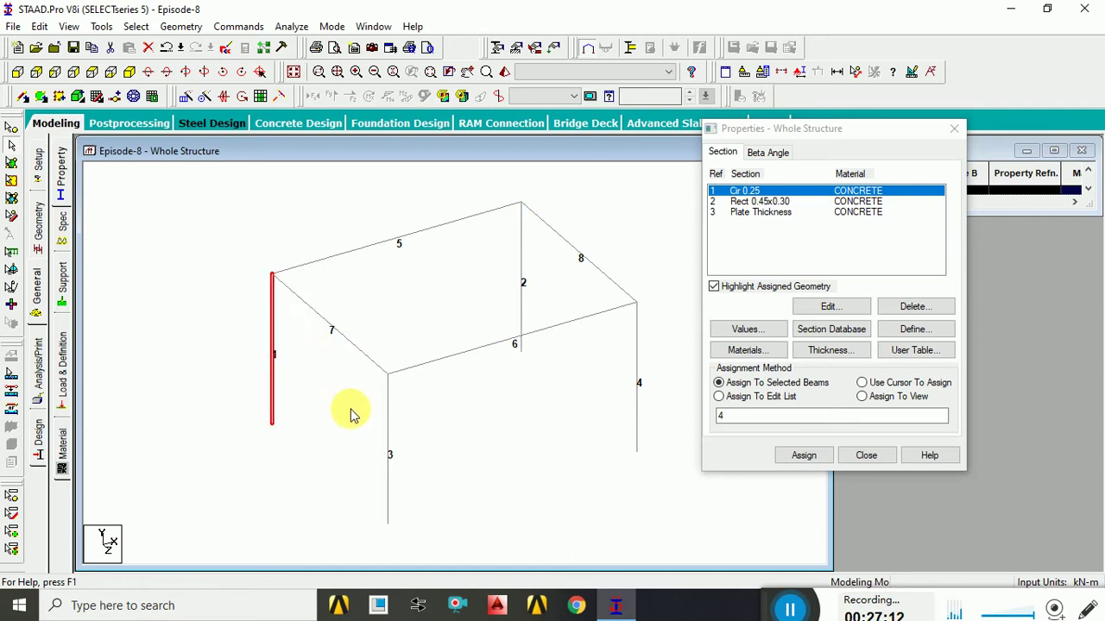
left_click(386, 425)
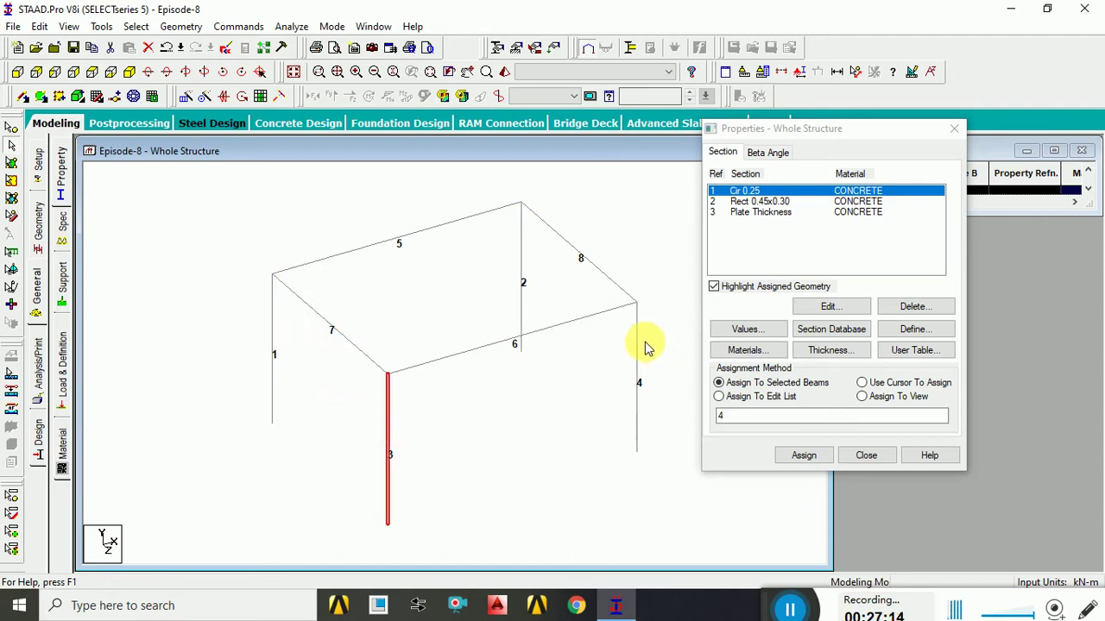
left_click(637, 343)
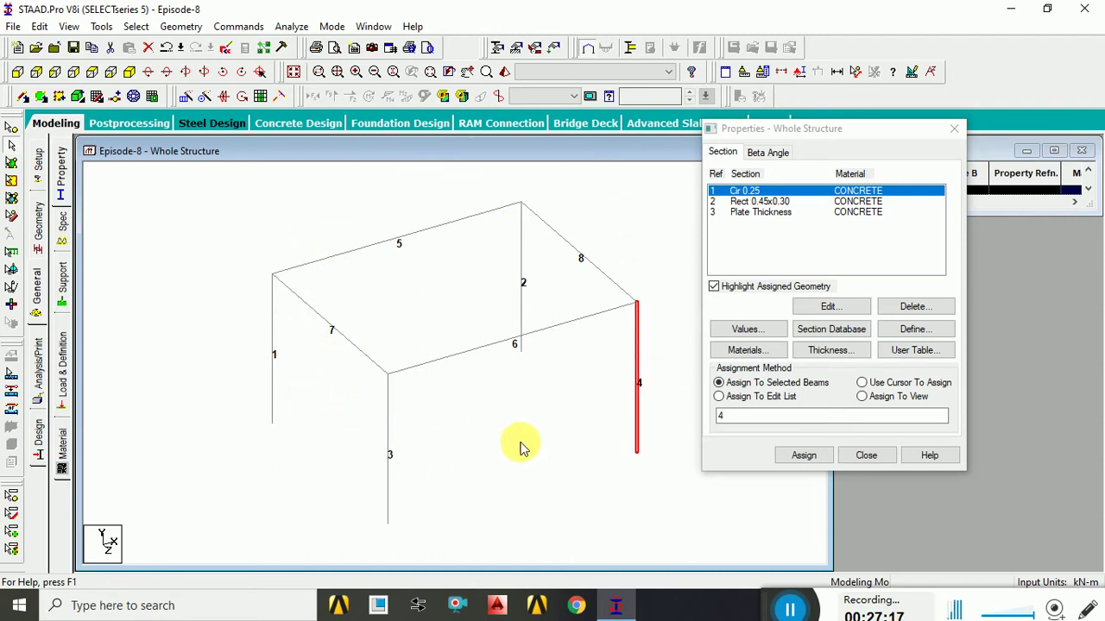
left_click(880, 397)
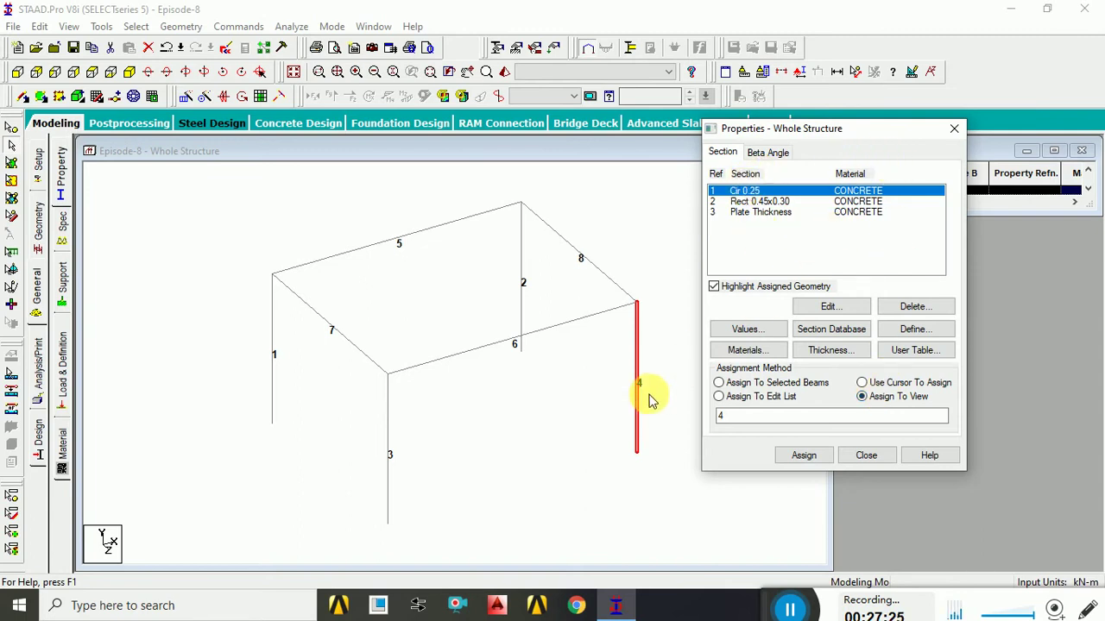
left_click(645, 492)
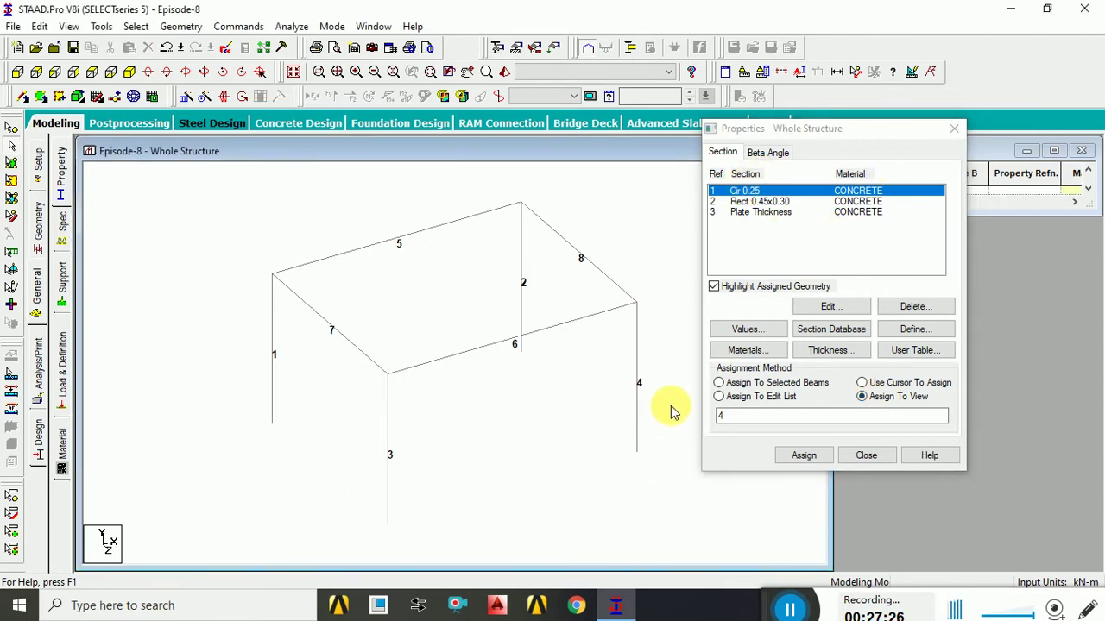
- Change the circular concrete section's diameter YD to 0.35 m and close its property dialog
left_click(736, 194)
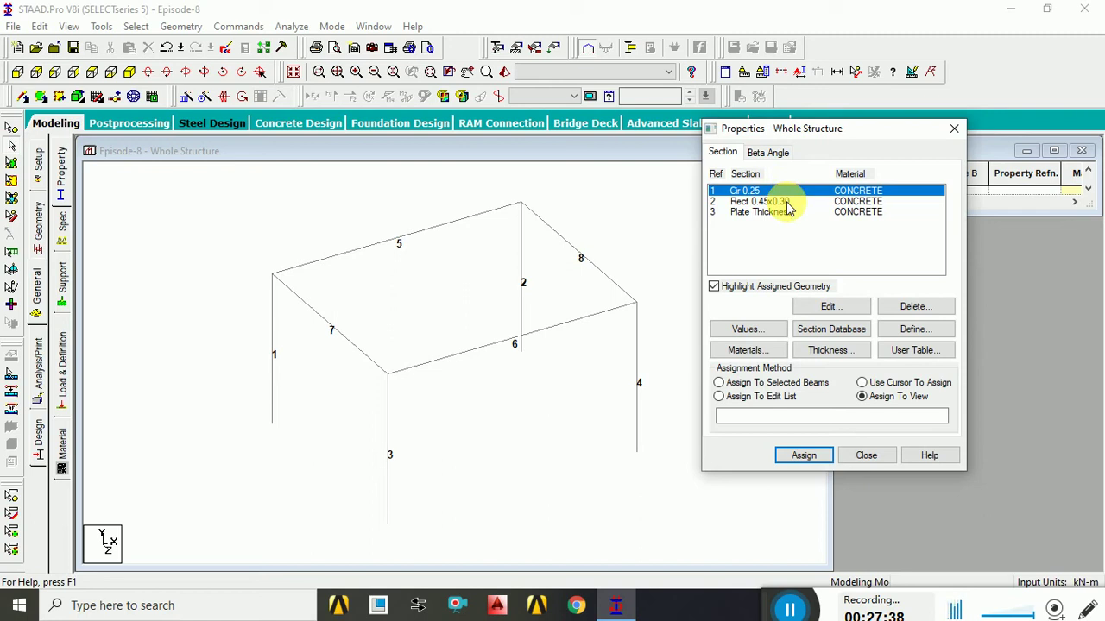
left_click(829, 306)
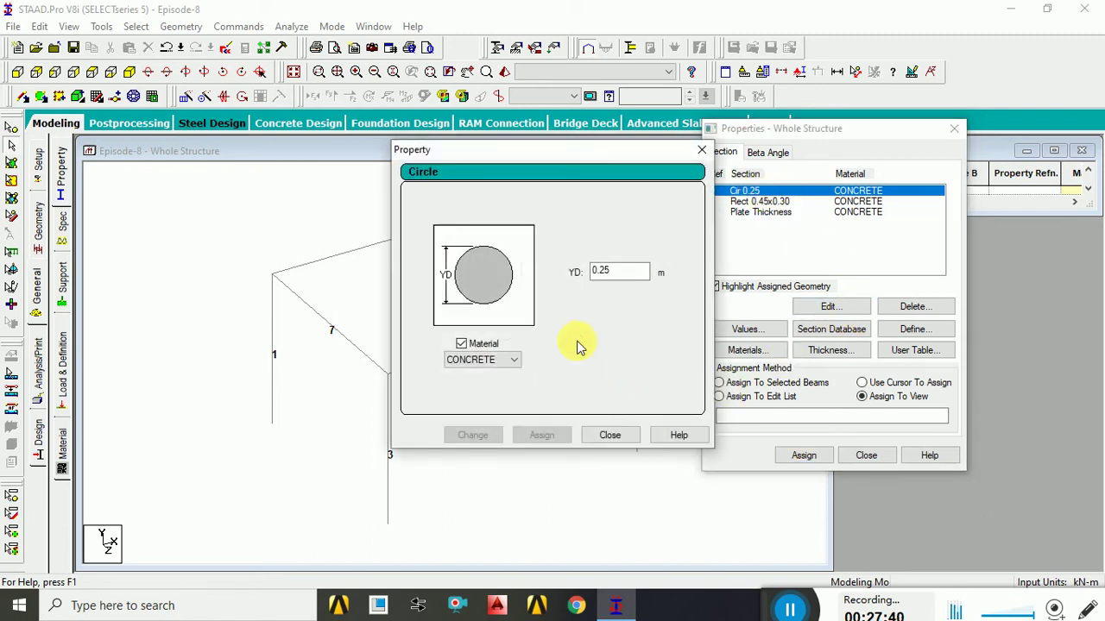
left_click(607, 271)
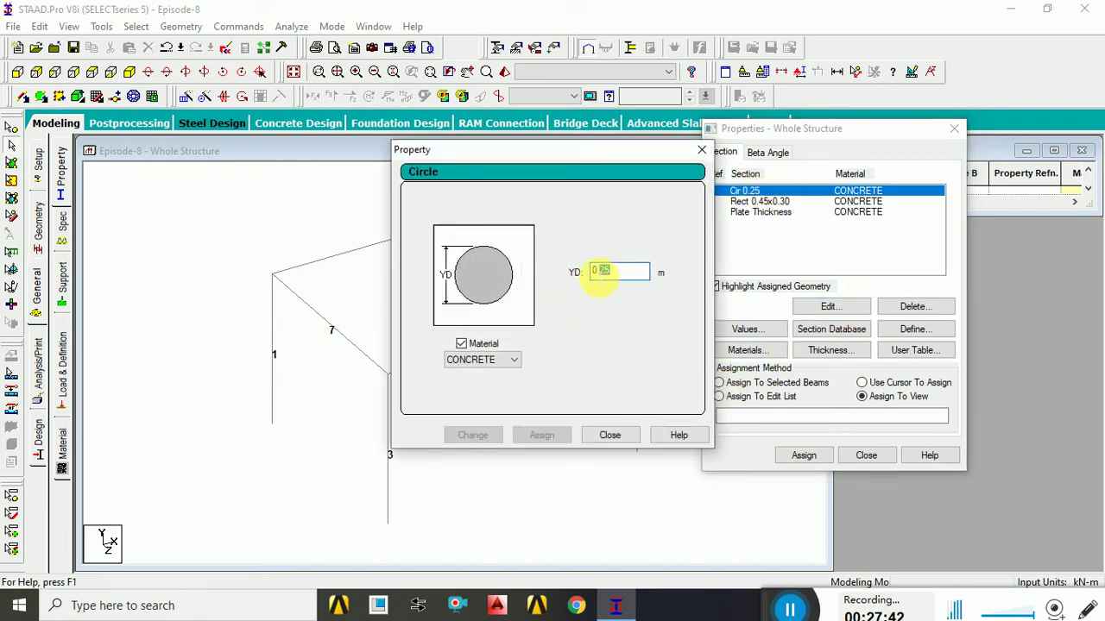
type("0.35")
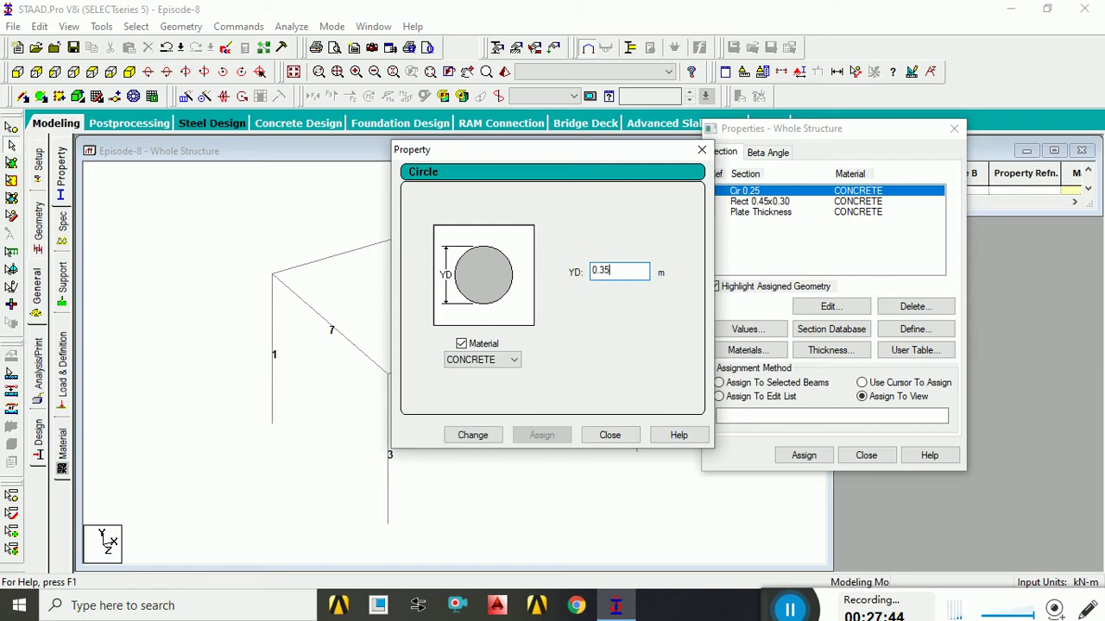
left_click(461, 437)
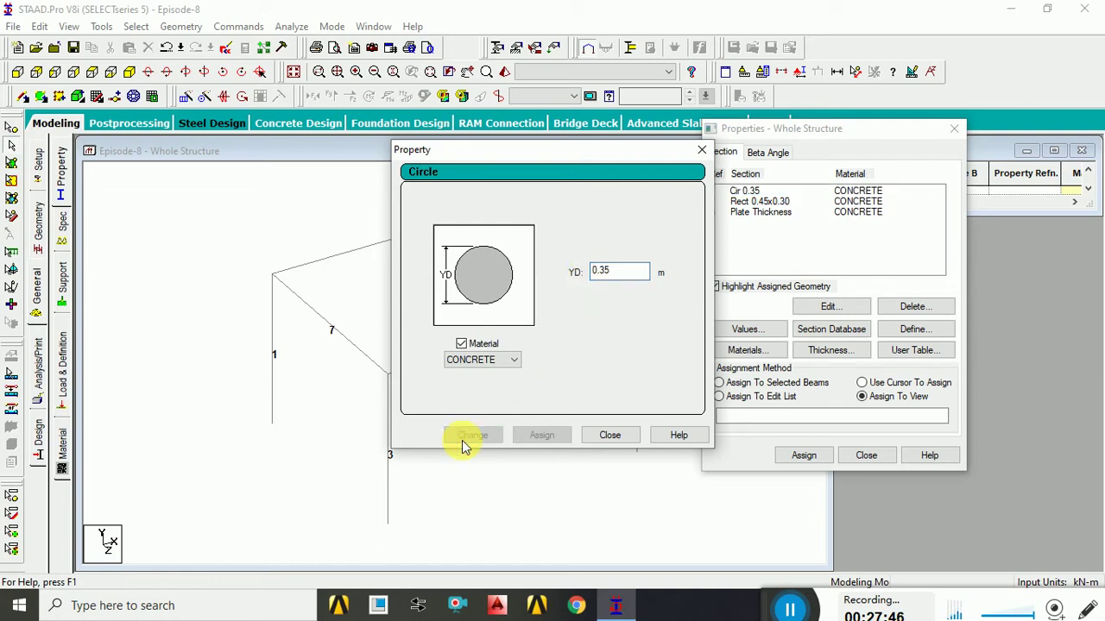
left_click(609, 436)
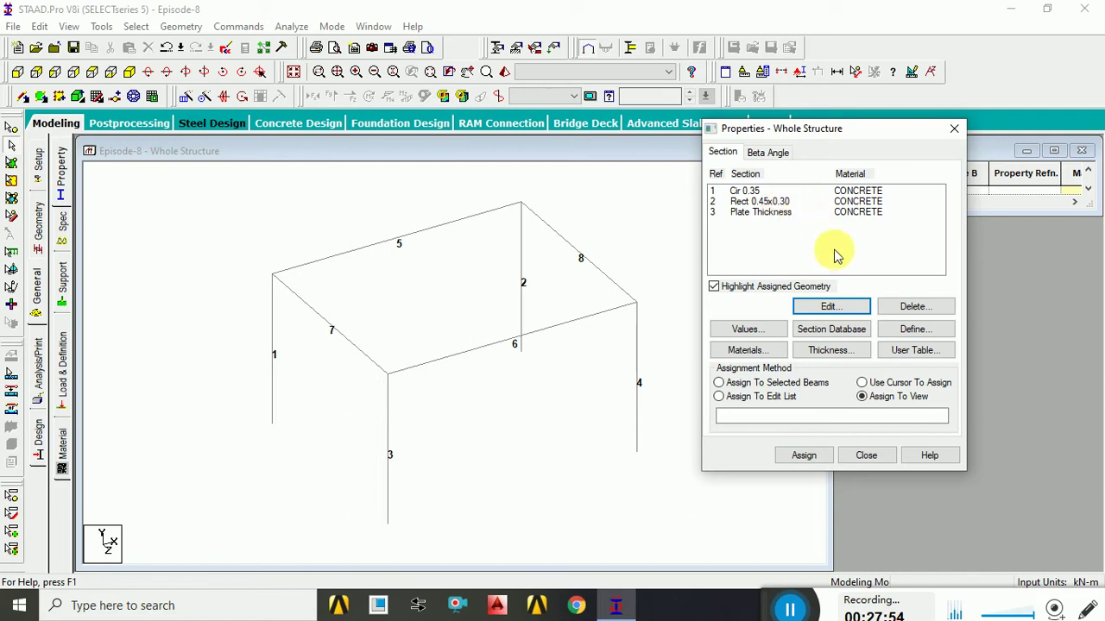
- Assign the Cir 0.35 section to column 4 with the selected-beams method, then clear the selection and reselect the column
left_click(748, 193)
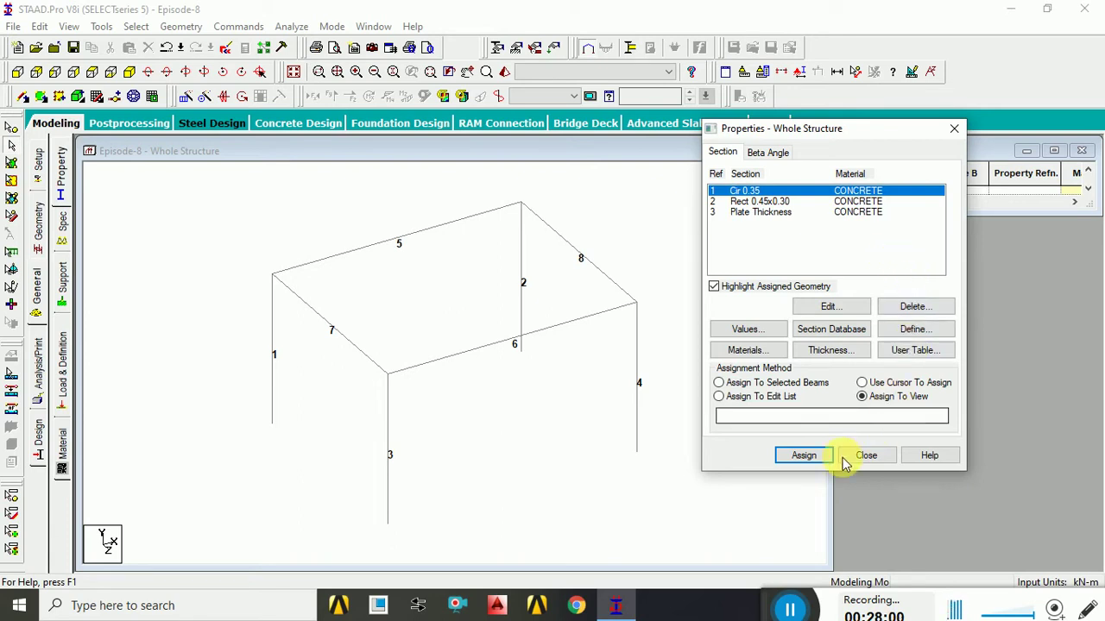
left_click(784, 388)
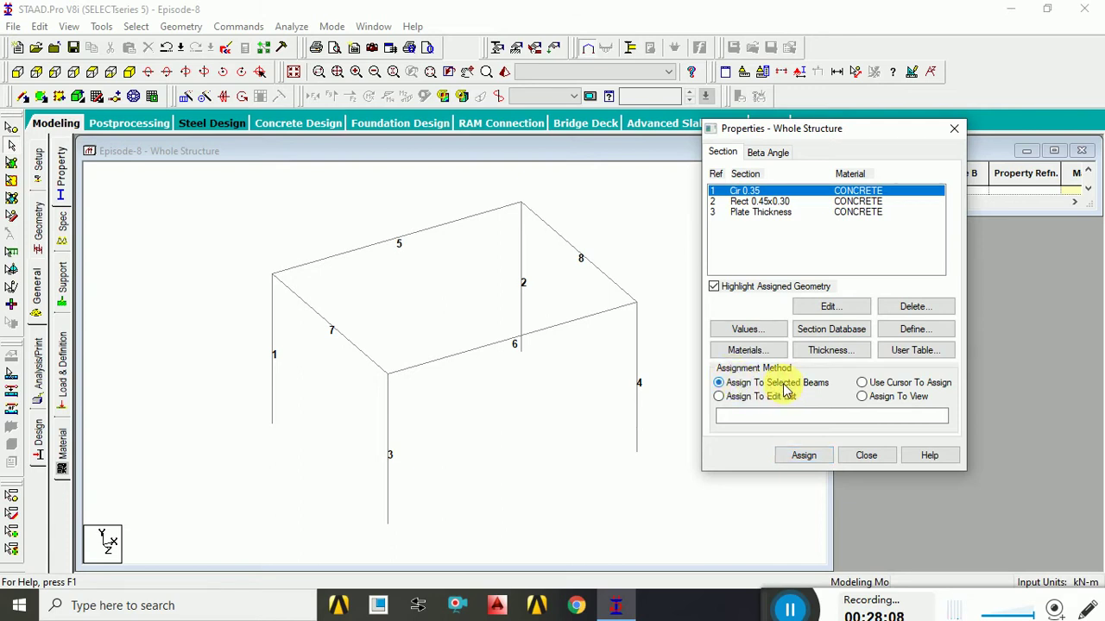
left_click(637, 371)
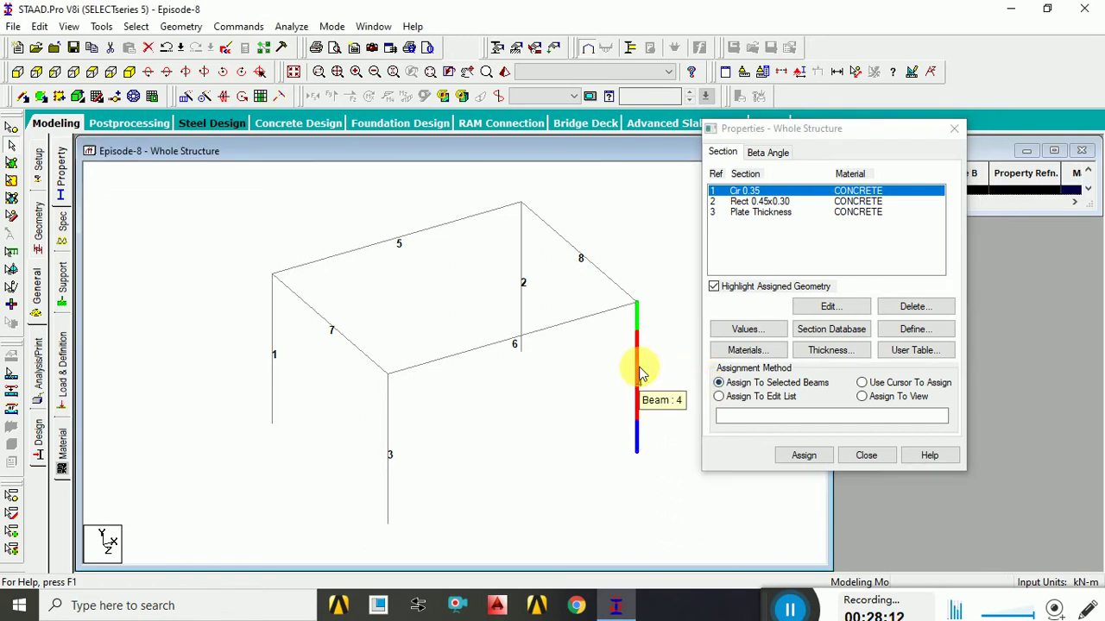
left_click(804, 456)
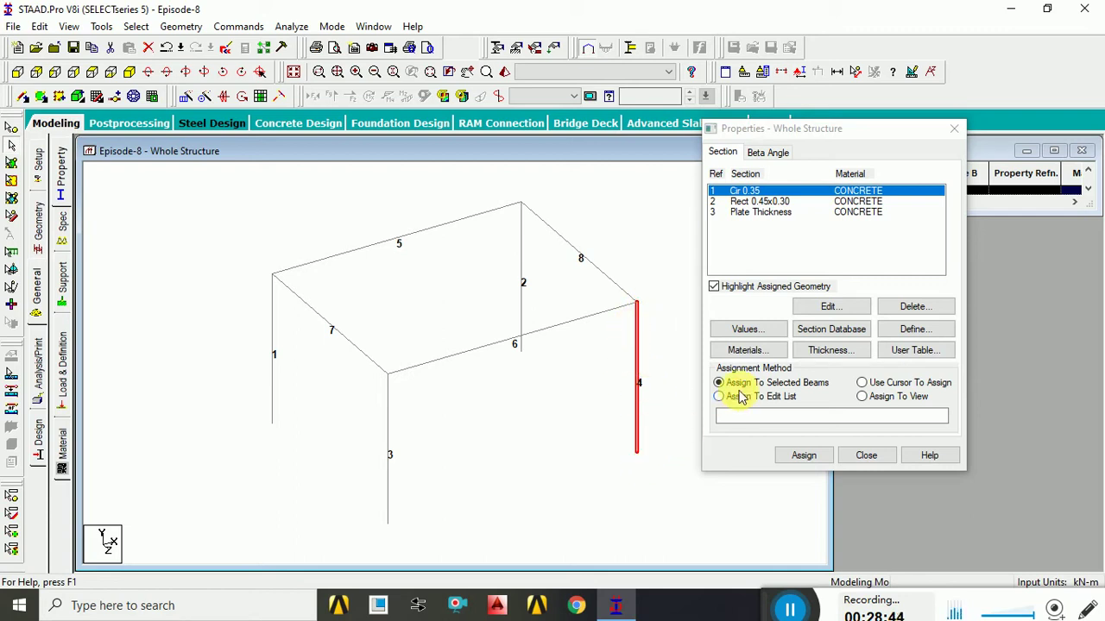
left_click(818, 461)
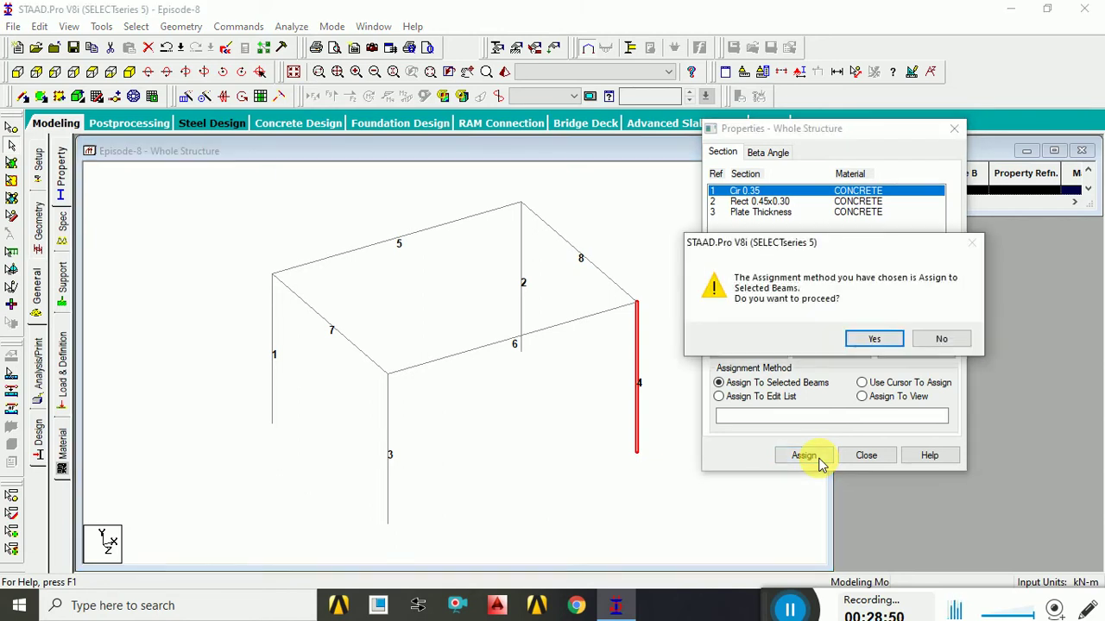
left_click(862, 342)
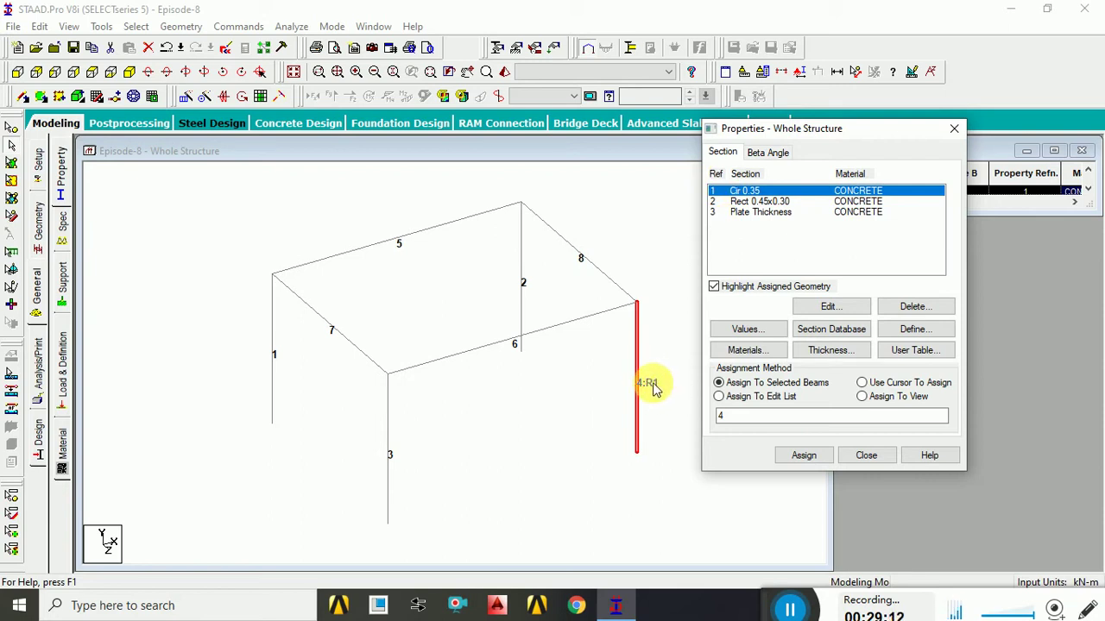
left_click(657, 430)
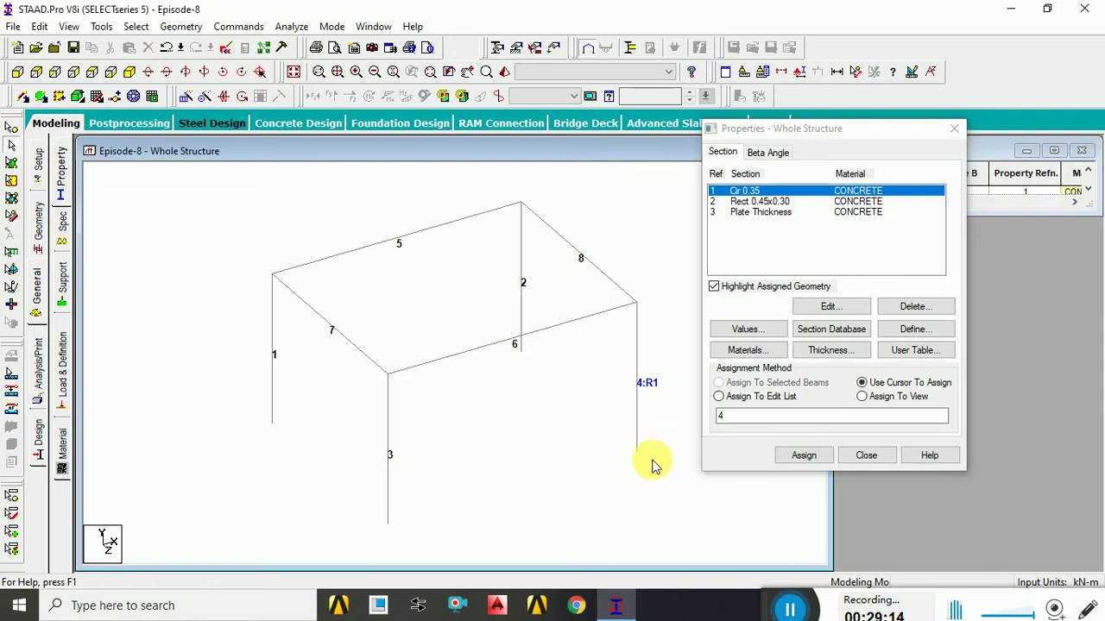
left_click(639, 420)
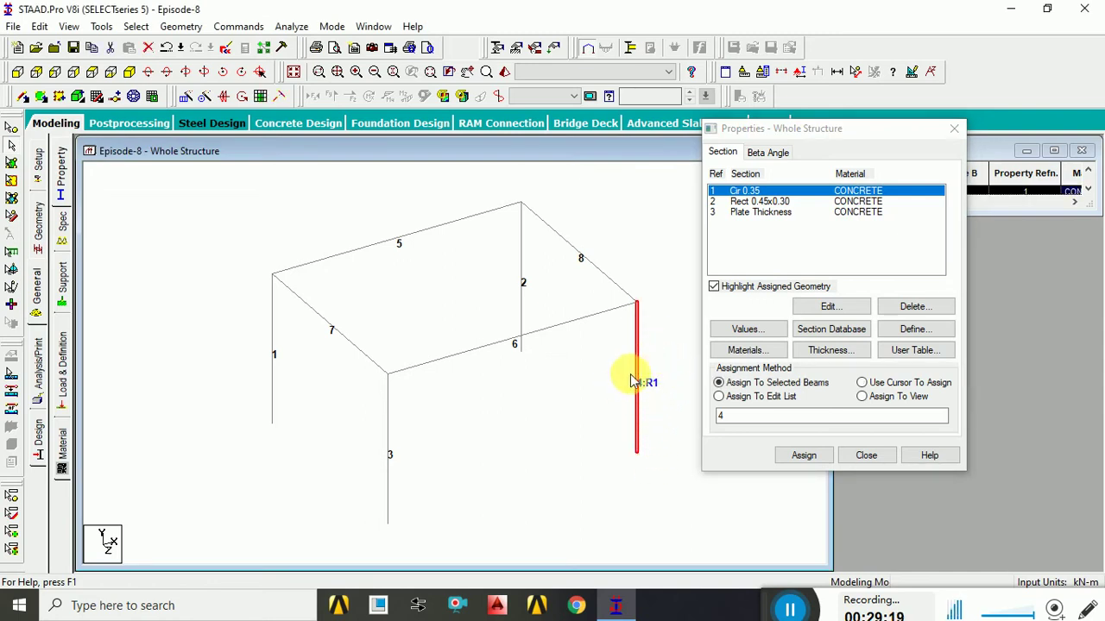
- Examine column 4's geometry, section and material properties, available material choices and loading details in its beam information dialog, returning to the geometry data
double_click(638, 358)
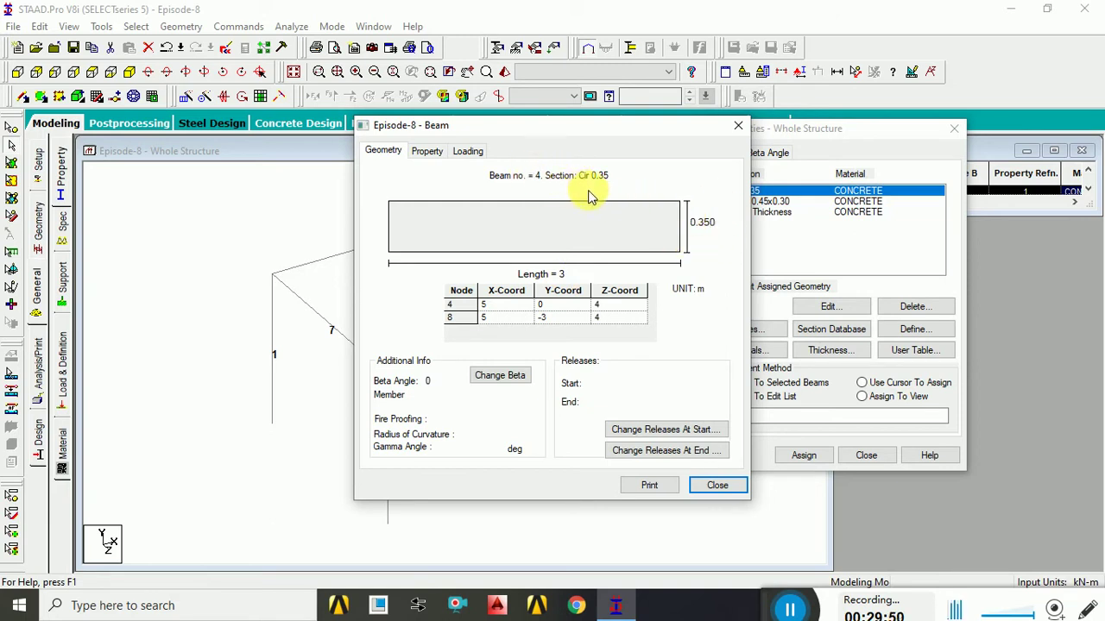
left_click(427, 154)
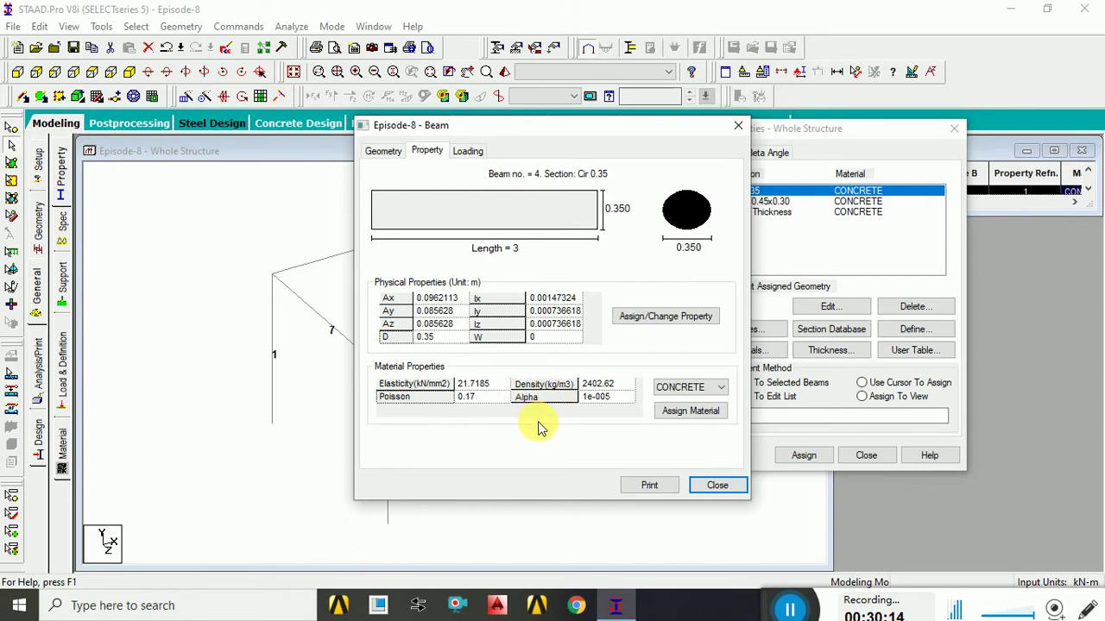
left_click(717, 389)
left_click(717, 388)
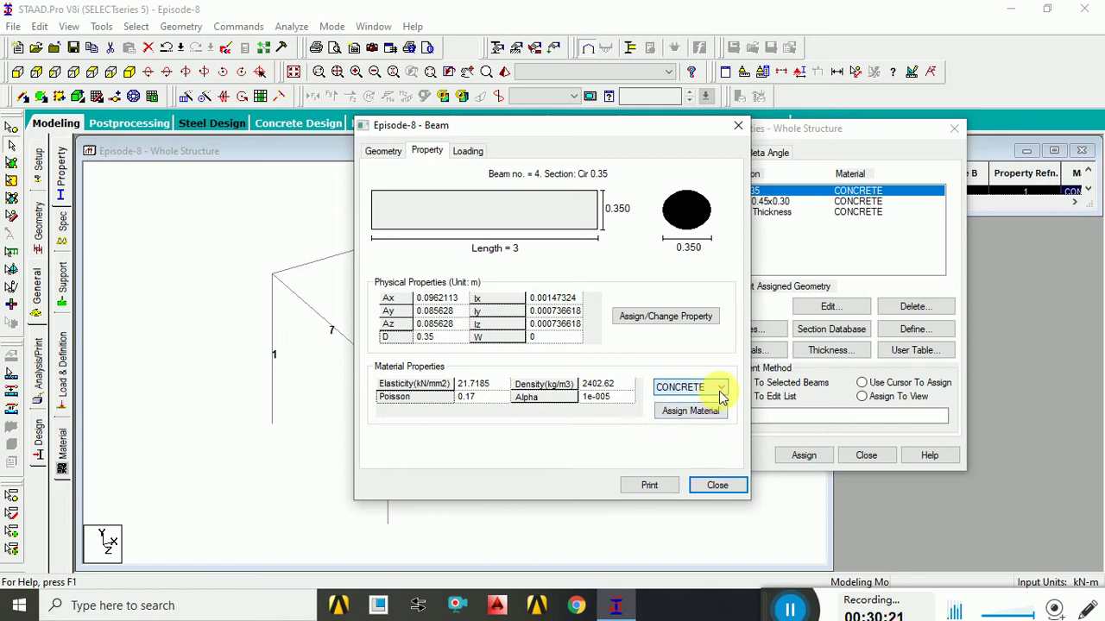
left_click(719, 393)
left_click(635, 455)
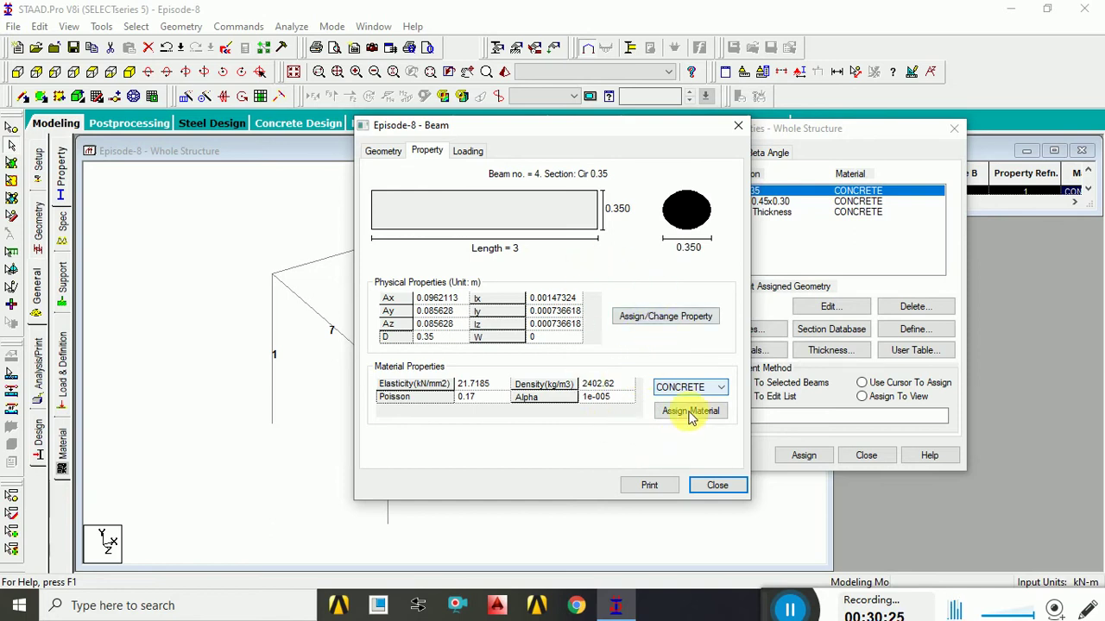
left_click(467, 153)
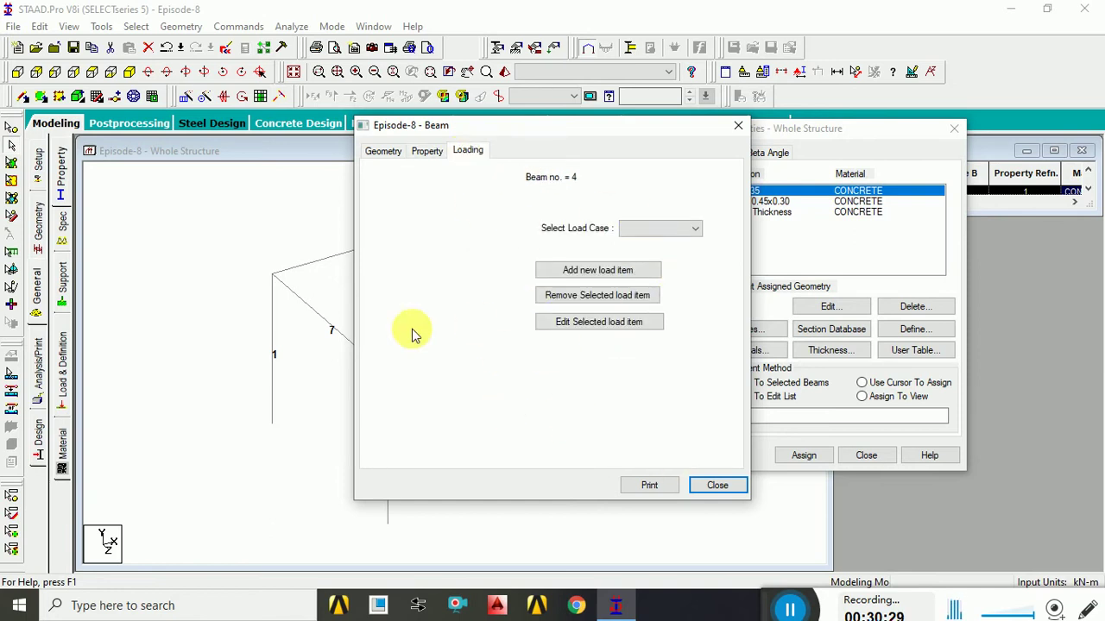
left_click(424, 152)
left_click(386, 153)
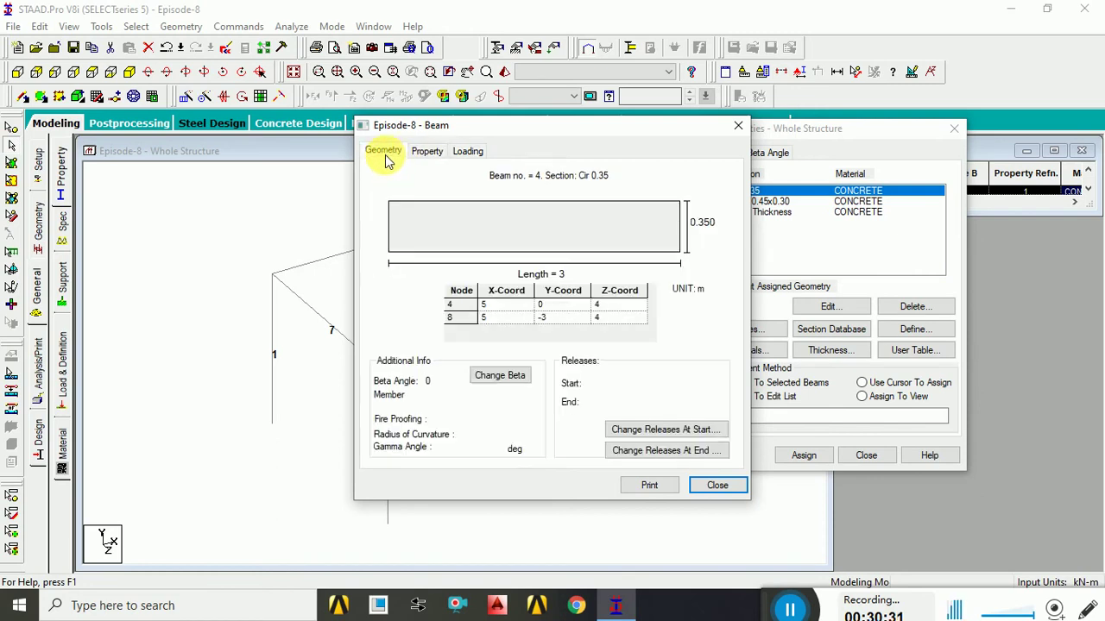
- Close beam 4's details and assign the Cir 0.35 section to columns 2 and 1 with the Use Cursor To Assign method
left_click(628, 351)
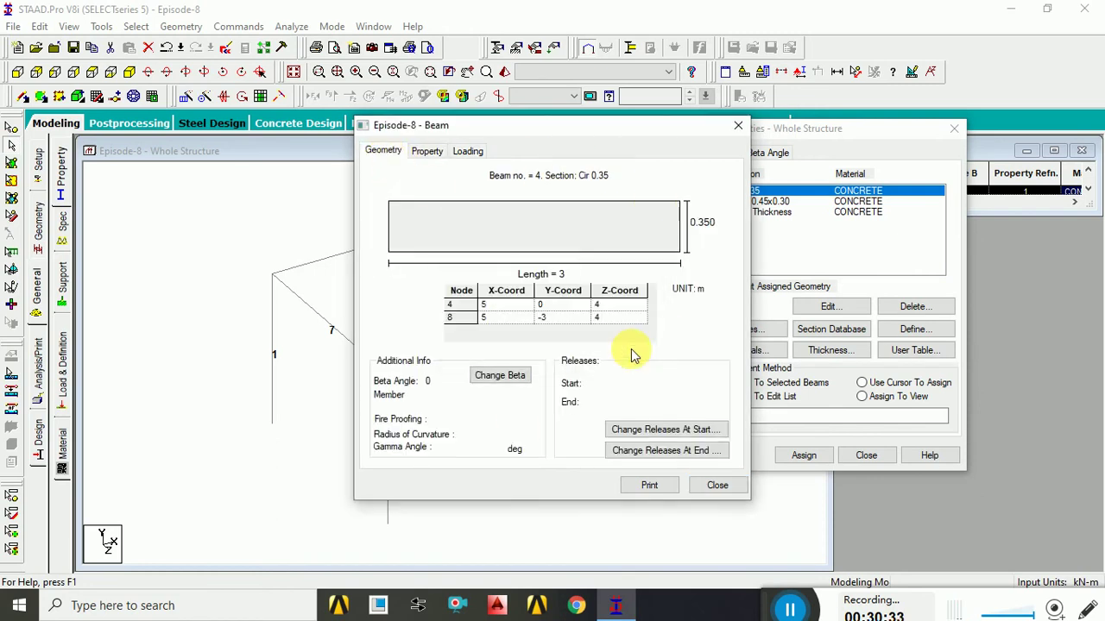
left_click(709, 485)
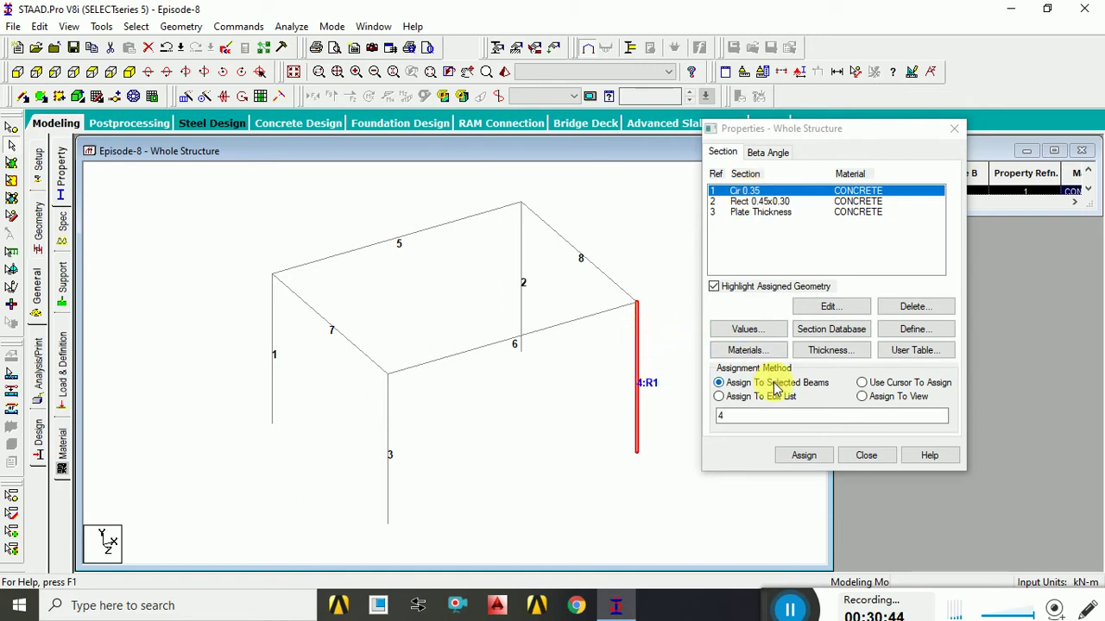
left_click(802, 459)
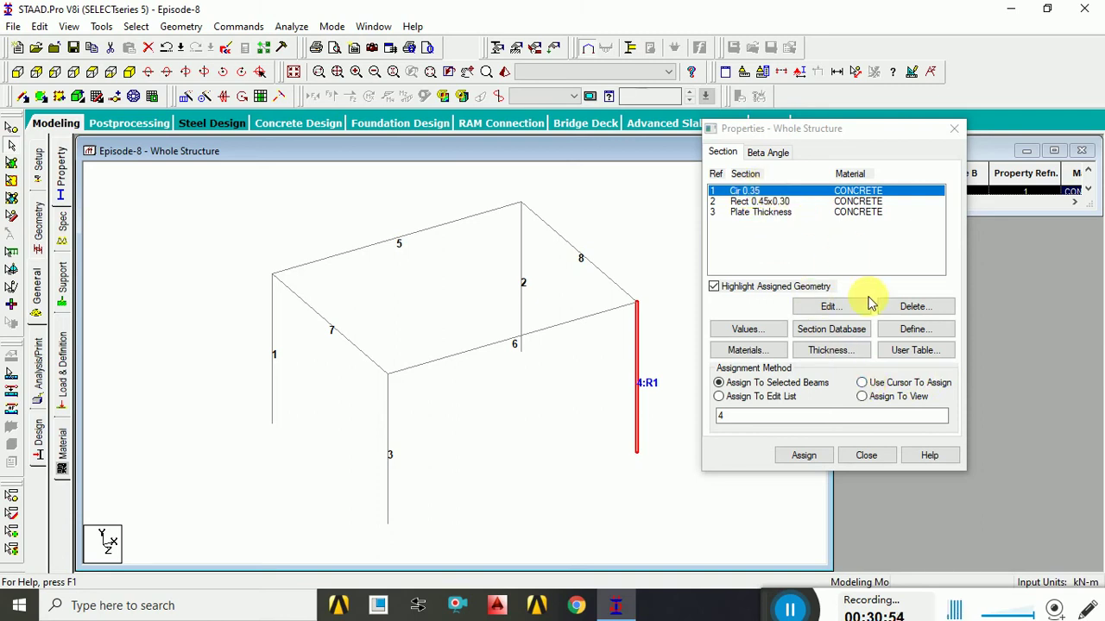
left_click(867, 390)
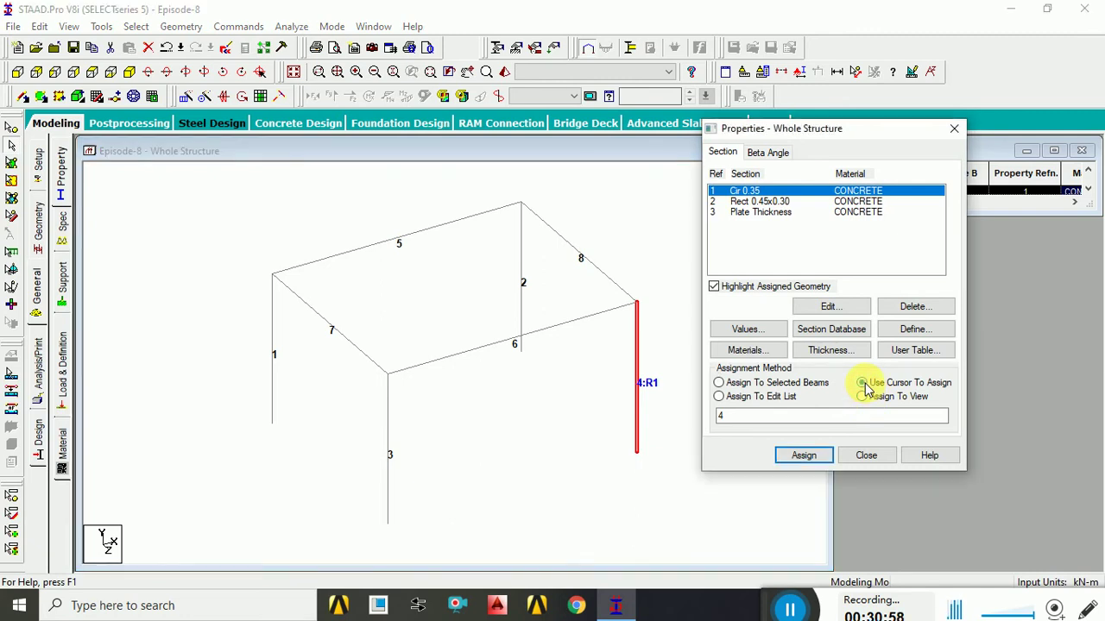
left_click(818, 458)
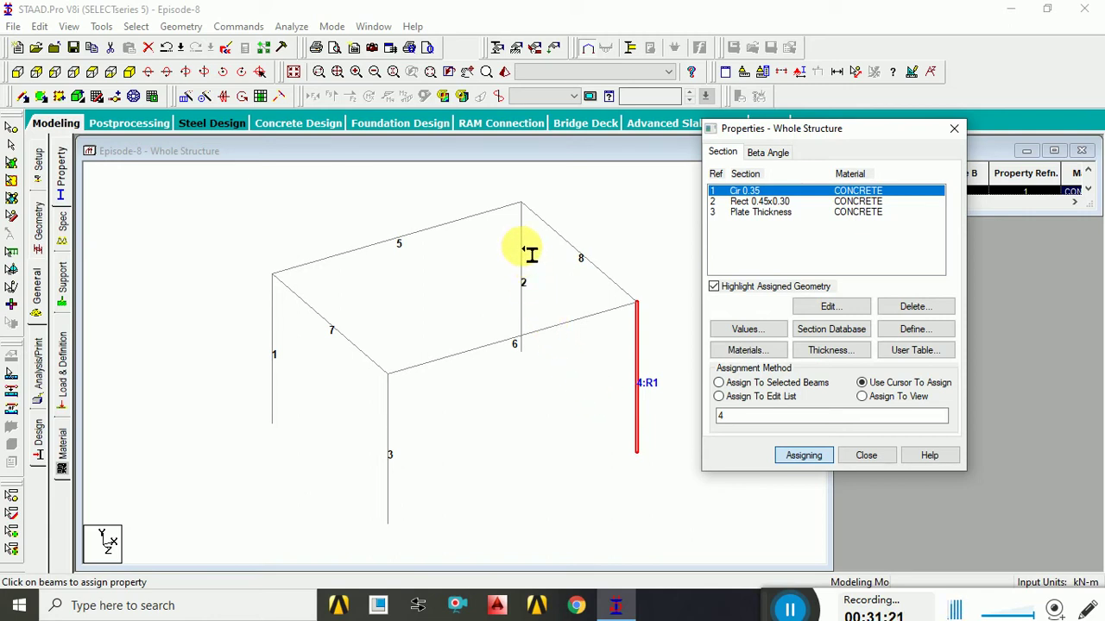
left_click(522, 250)
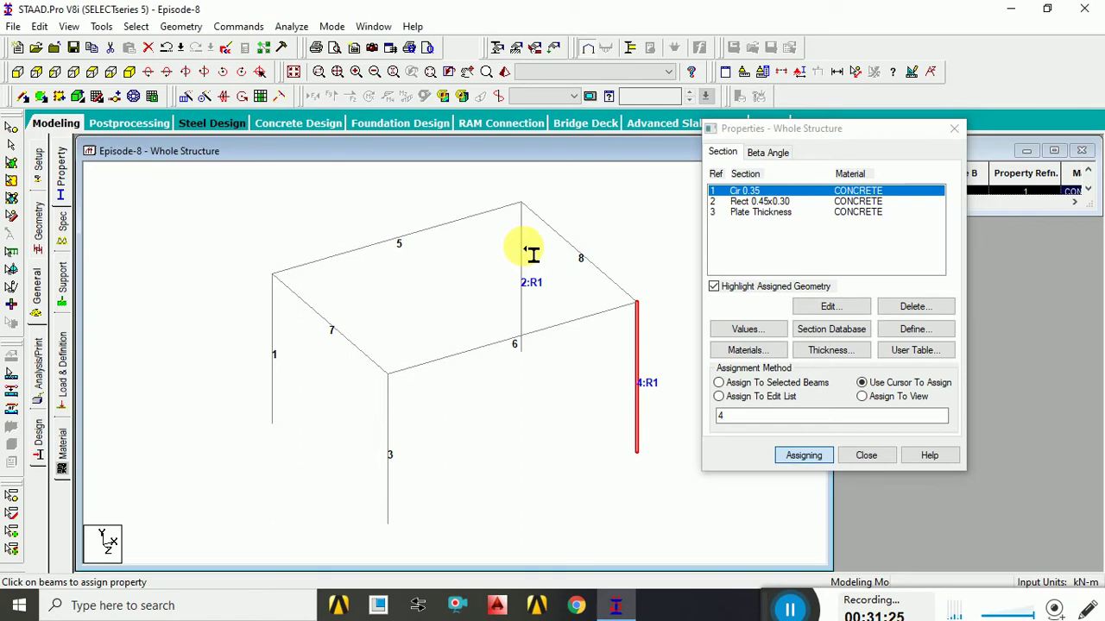
left_click(274, 337)
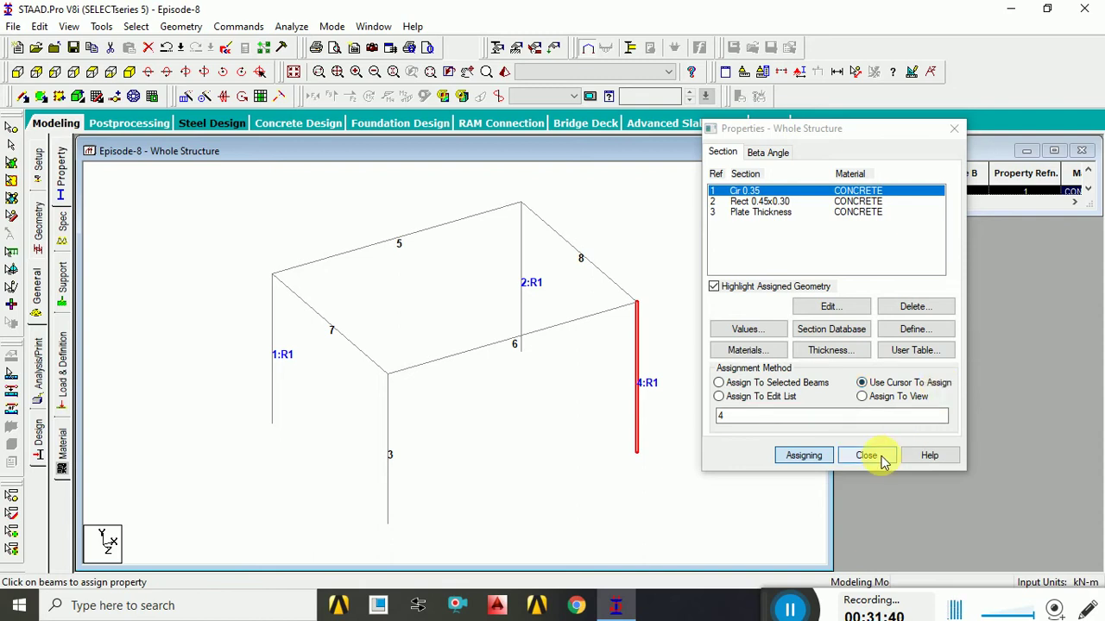
left_click(804, 455)
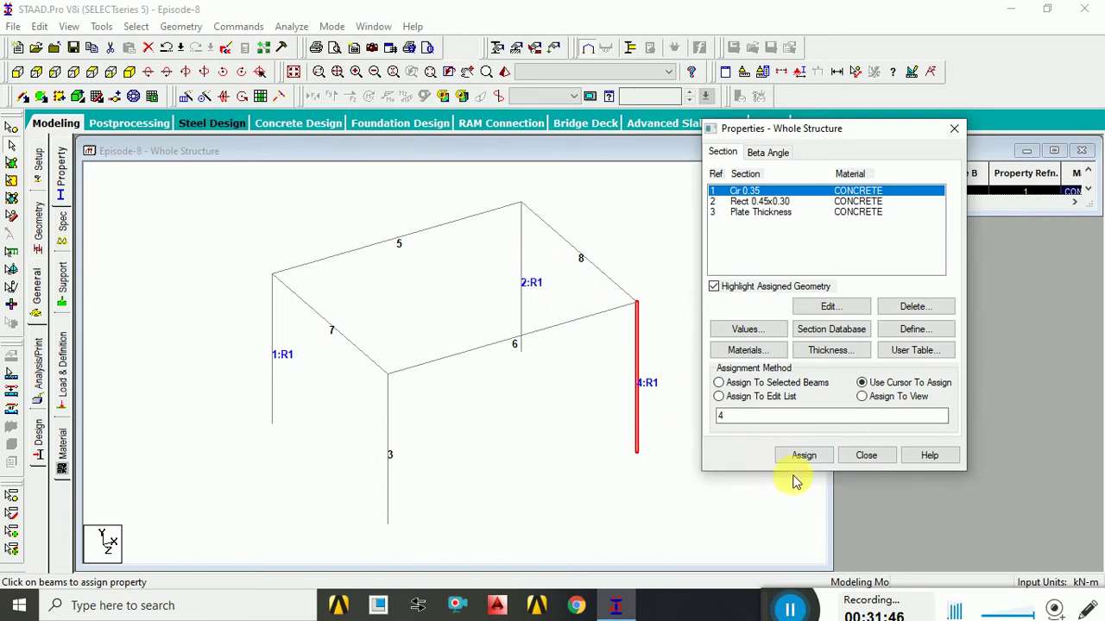
left_click(534, 290)
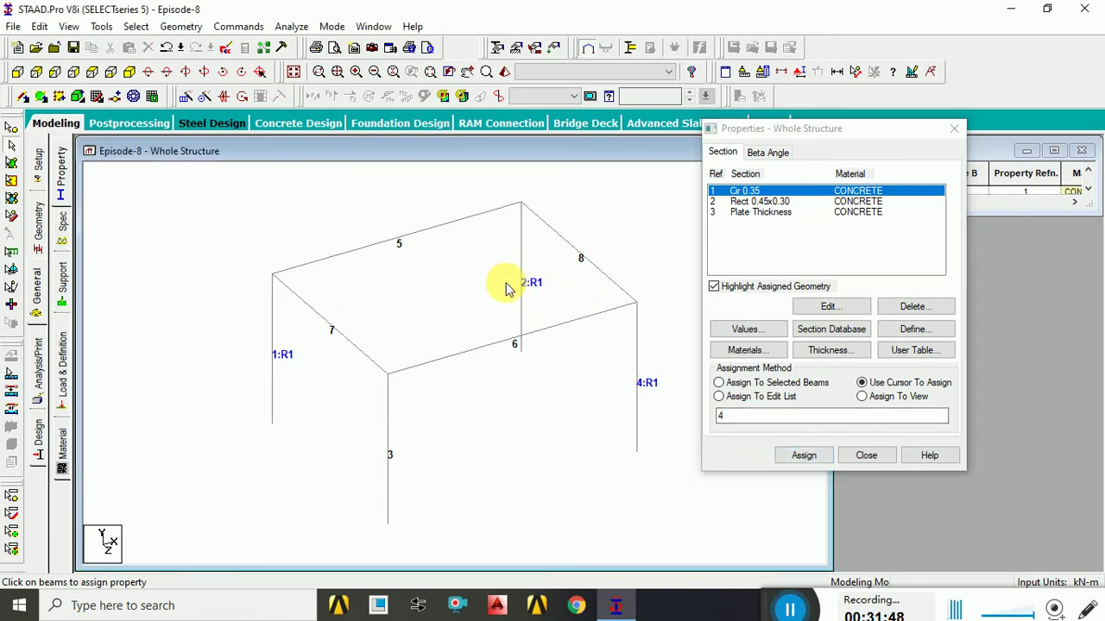
left_click(273, 360)
left_click(285, 367)
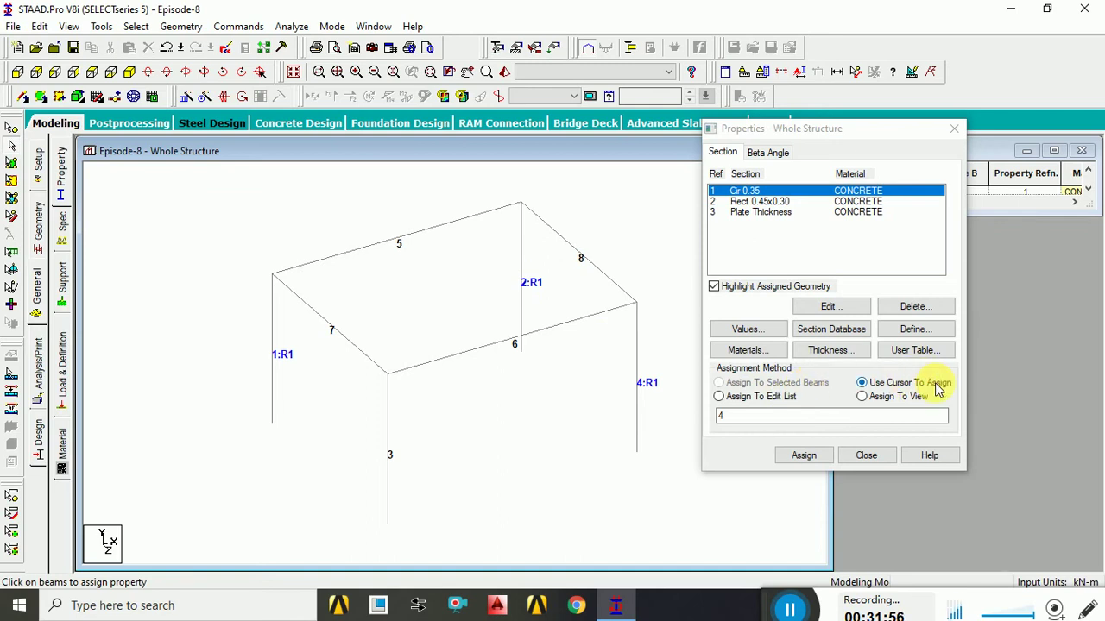
- Assign the Cir 0.35 section to member 3 using the Assign To Edit List method
left_click(720, 398)
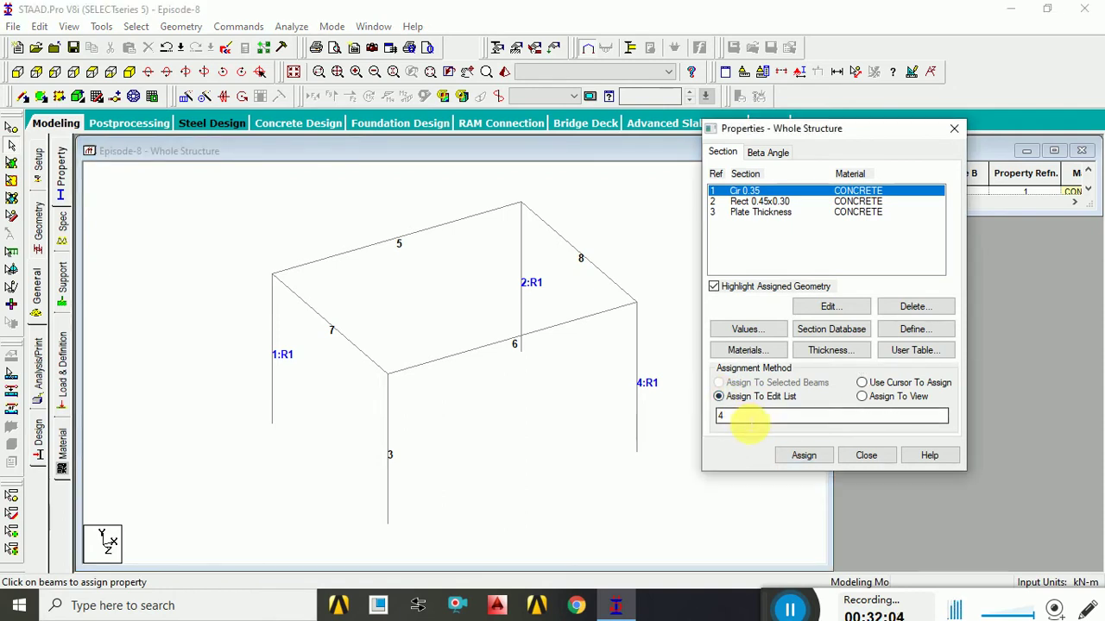
left_click(743, 417)
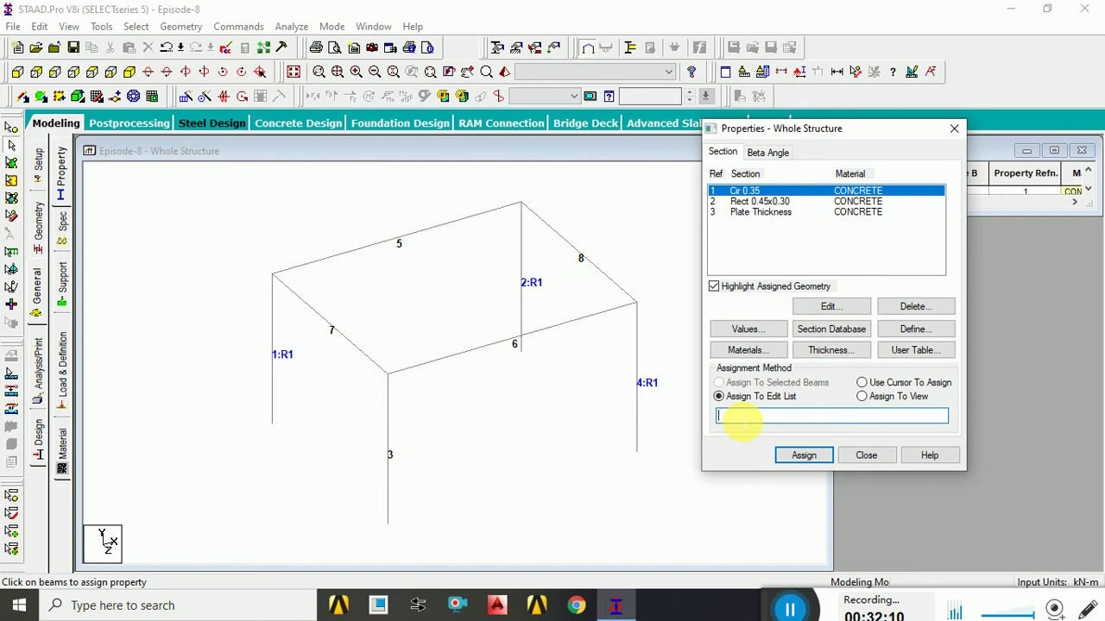
type("3")
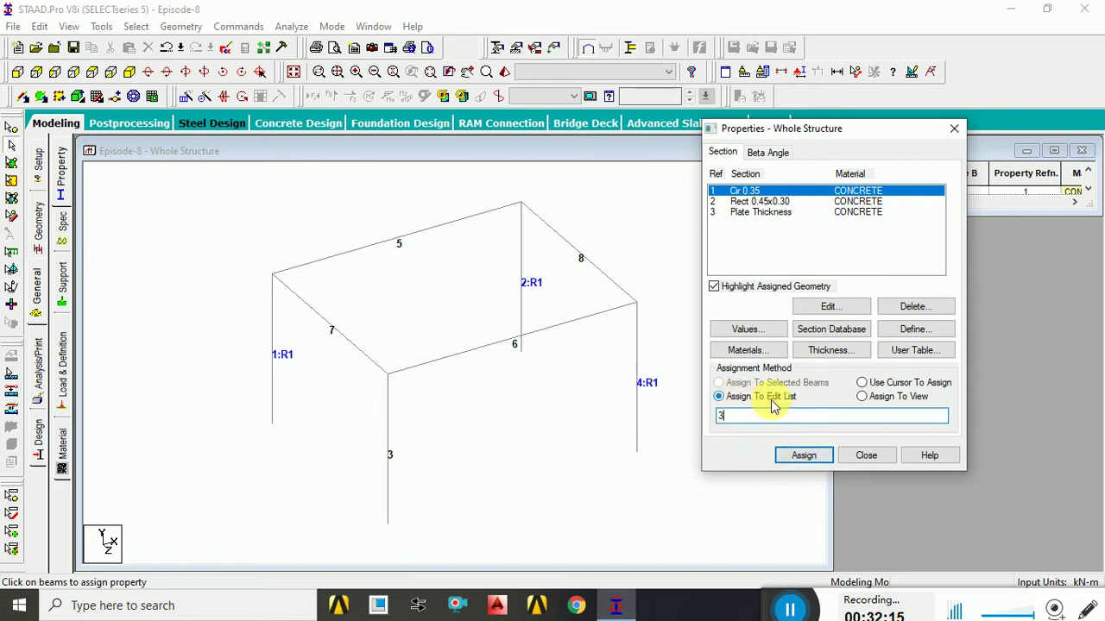
left_click(799, 455)
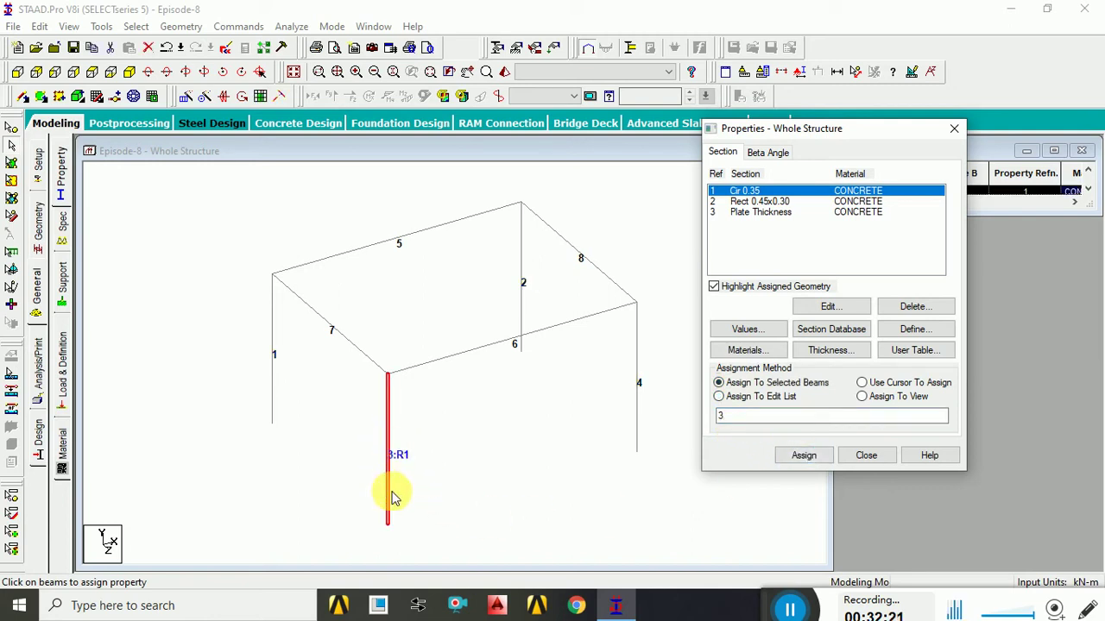
left_click(454, 473)
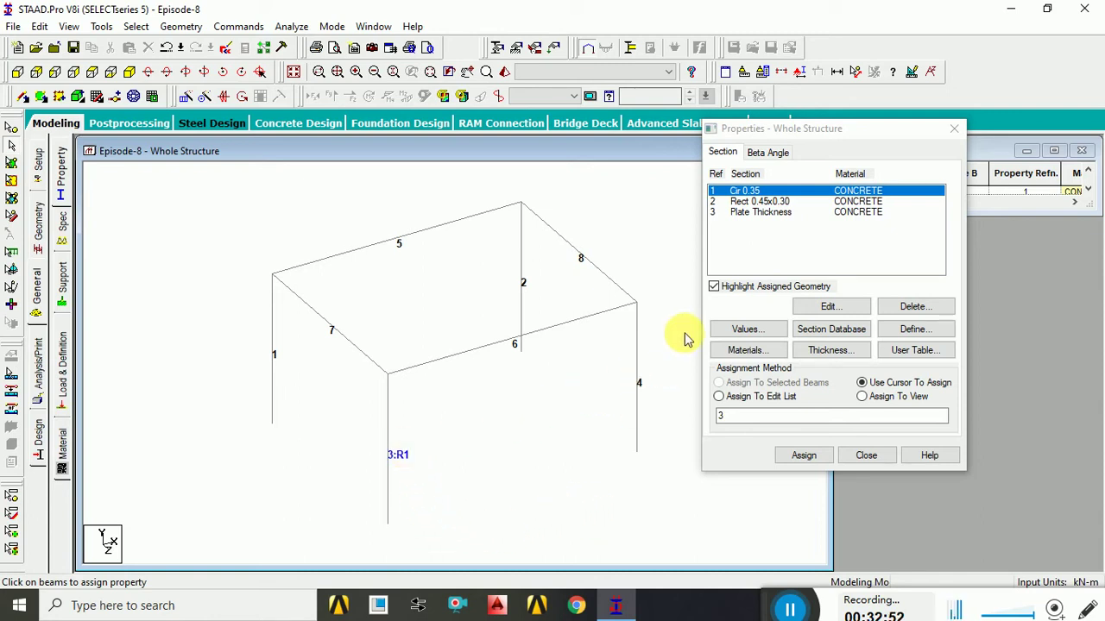
- Review which members use the Rect 0.45x0.30 and Cir 0.35 sections, and check beam 4's details
left_click(744, 203)
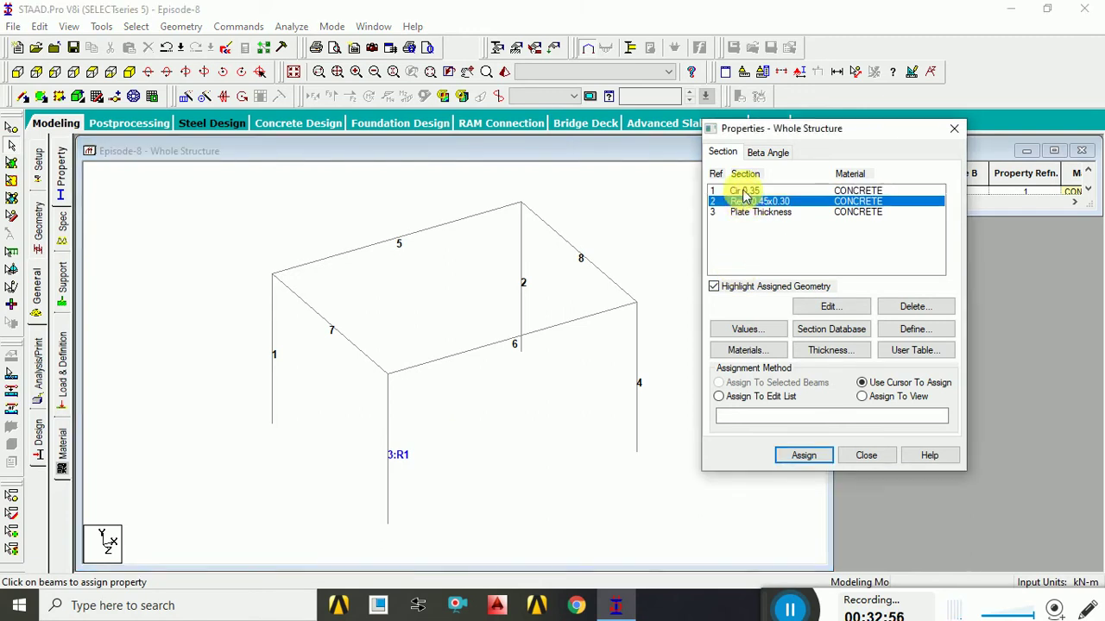
left_click(744, 192)
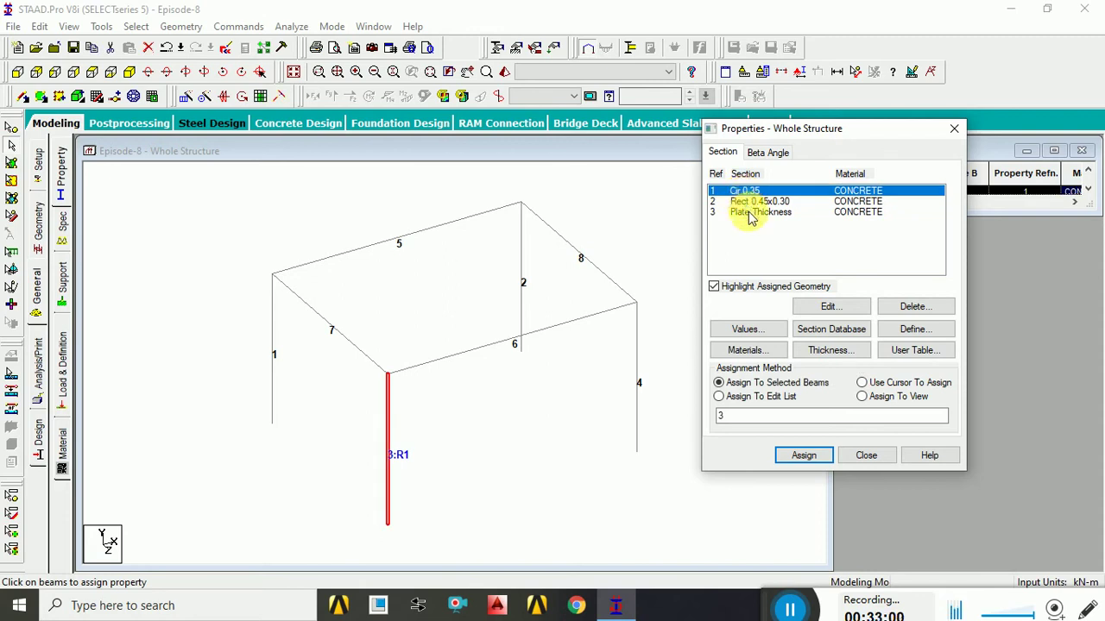
left_click(744, 399)
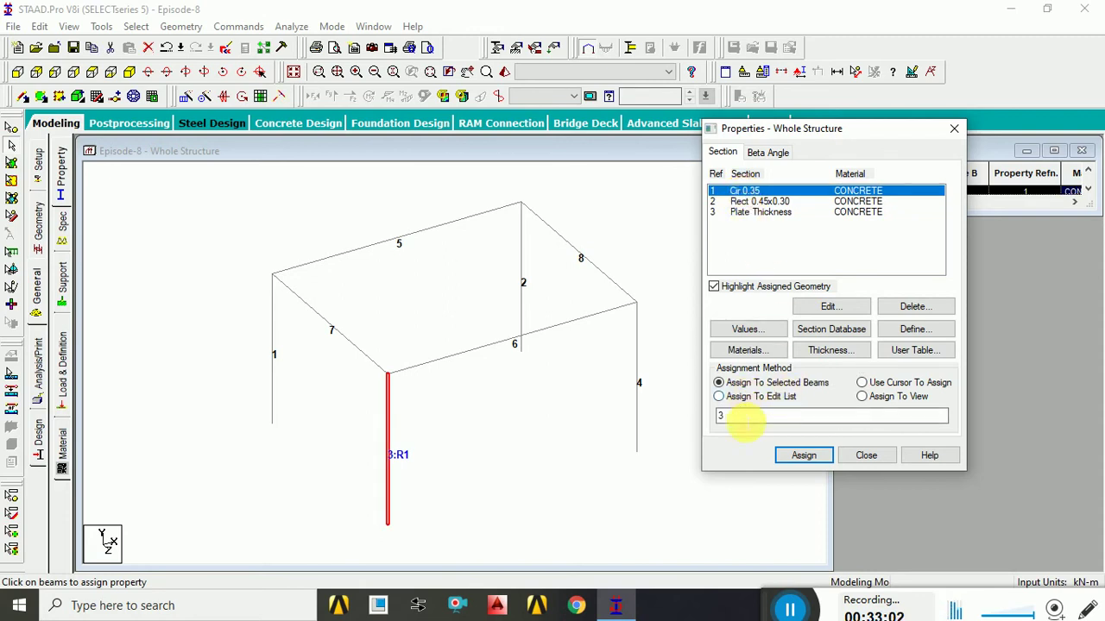
left_click(740, 418)
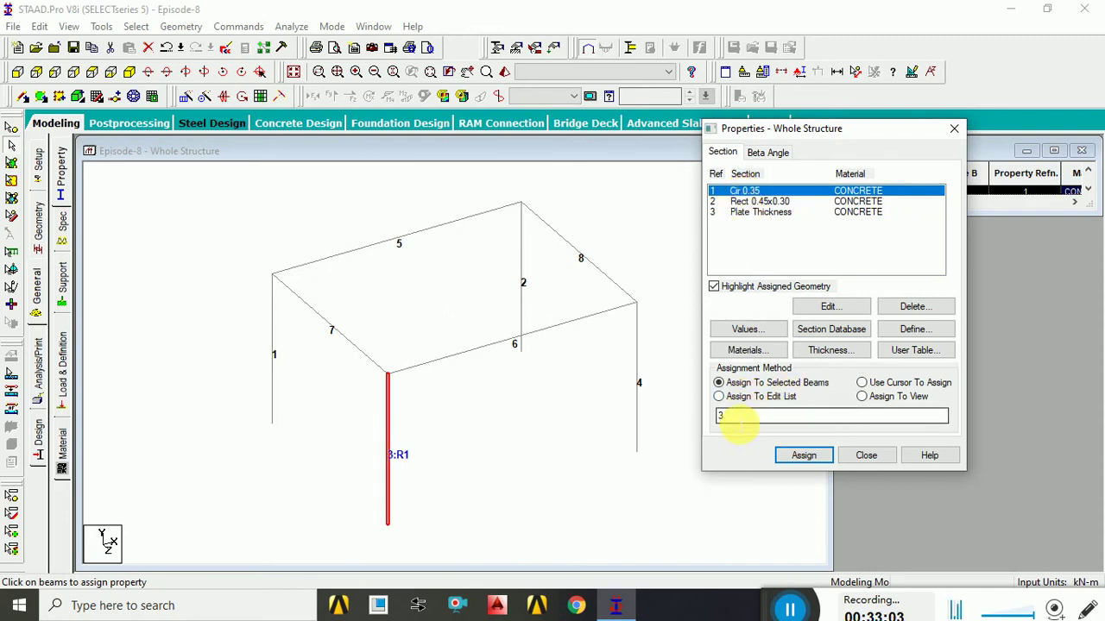
double_click(636, 376)
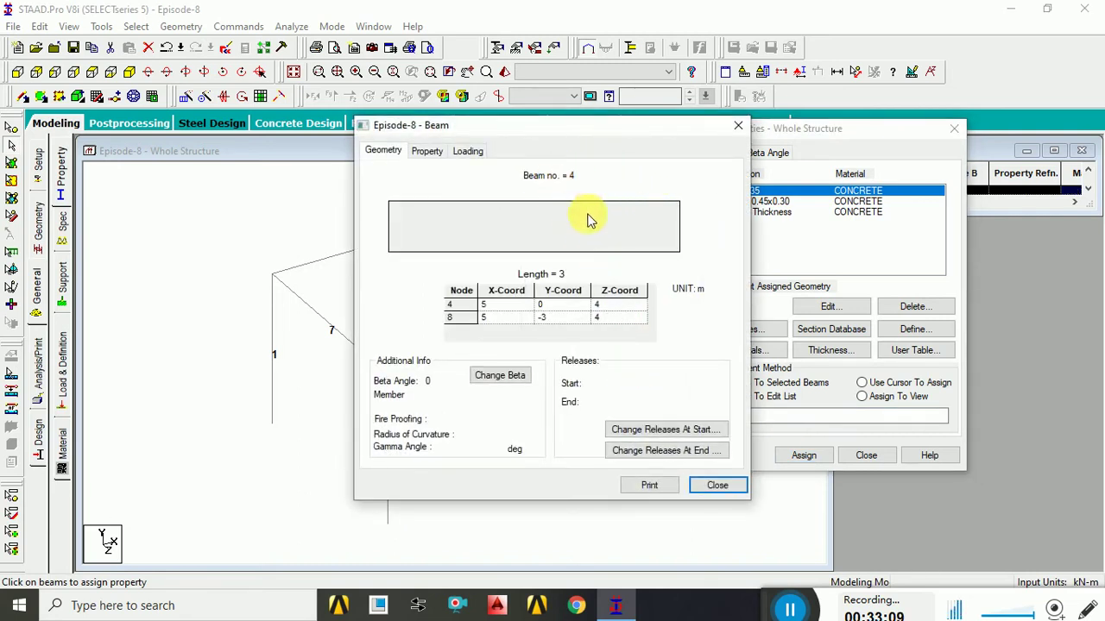
left_click(738, 126)
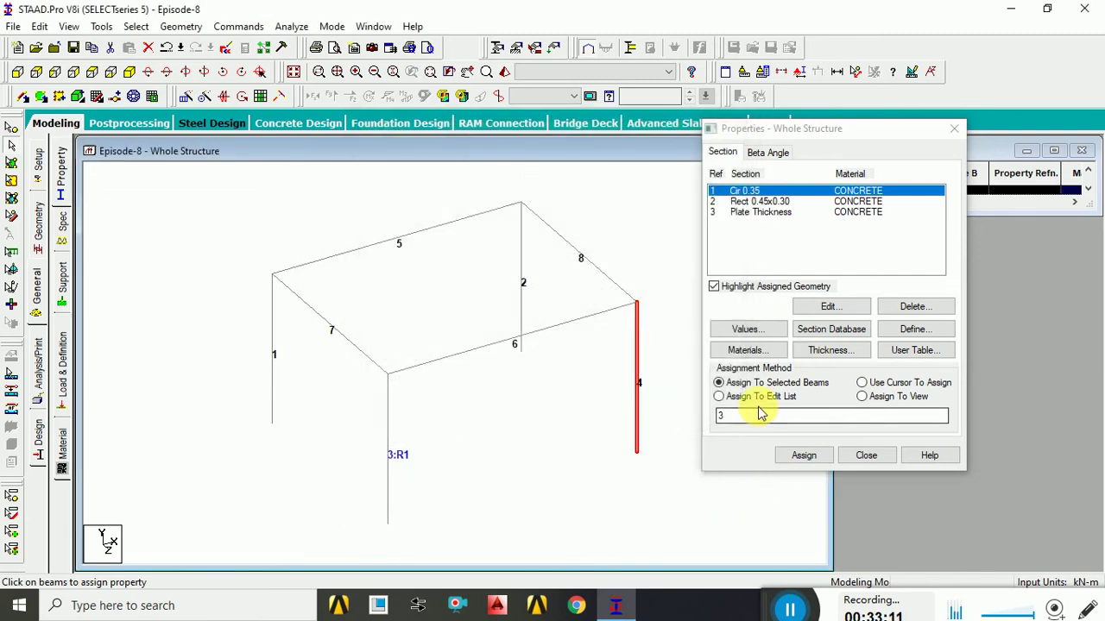
- Assign the Cir 0.35 section to members 1 2 3 4 using the Assign To Edit List method
left_click(720, 397)
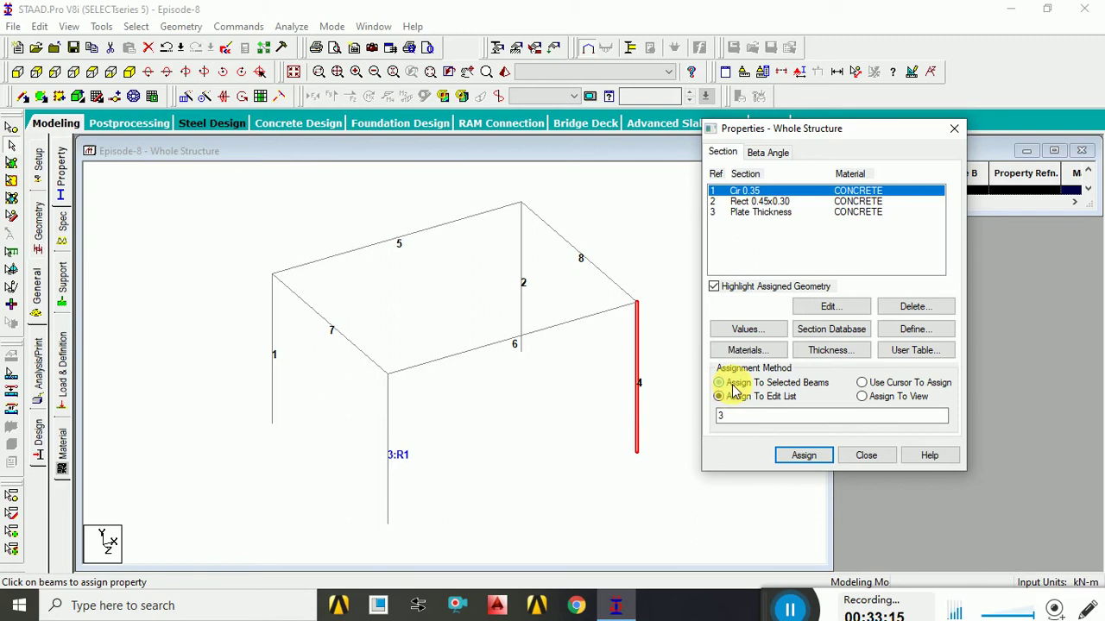
left_click(732, 384)
left_click(863, 384)
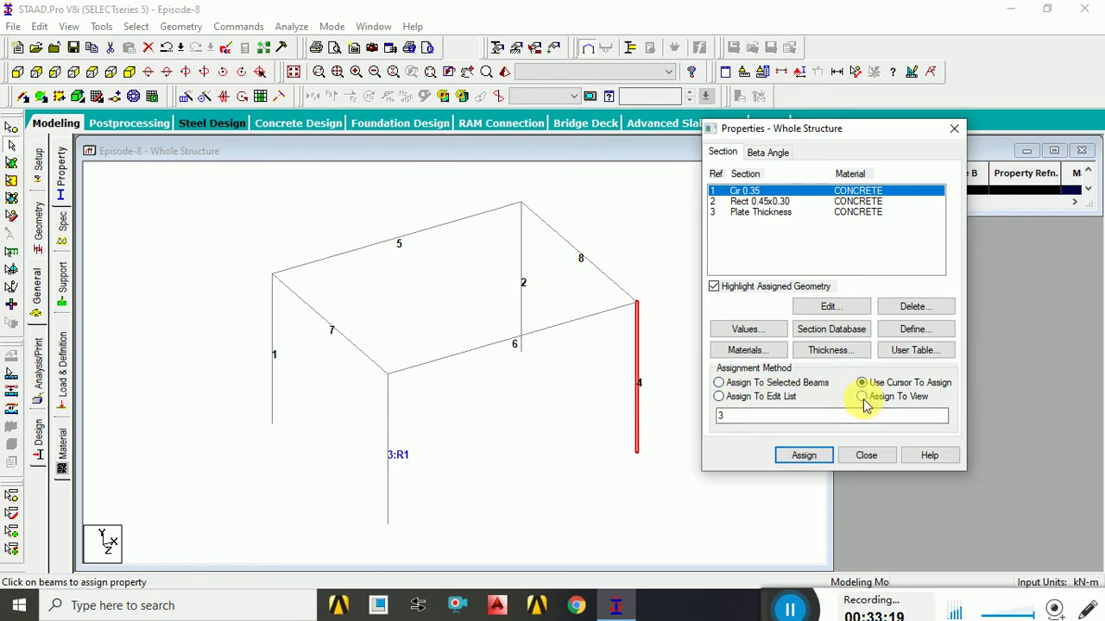
left_click(863, 397)
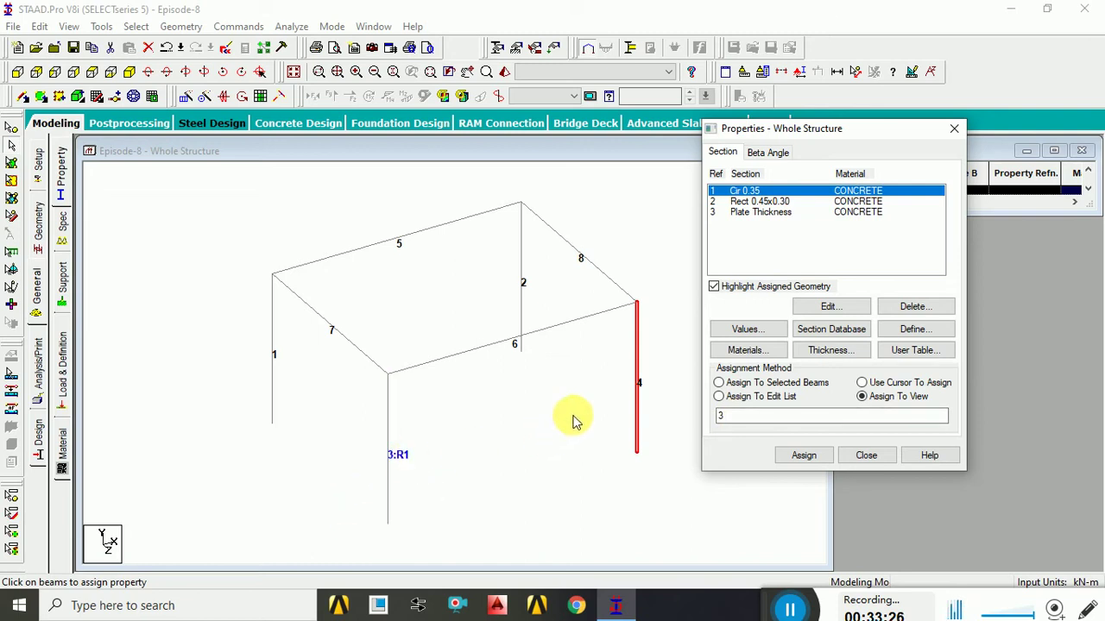
left_click(721, 417)
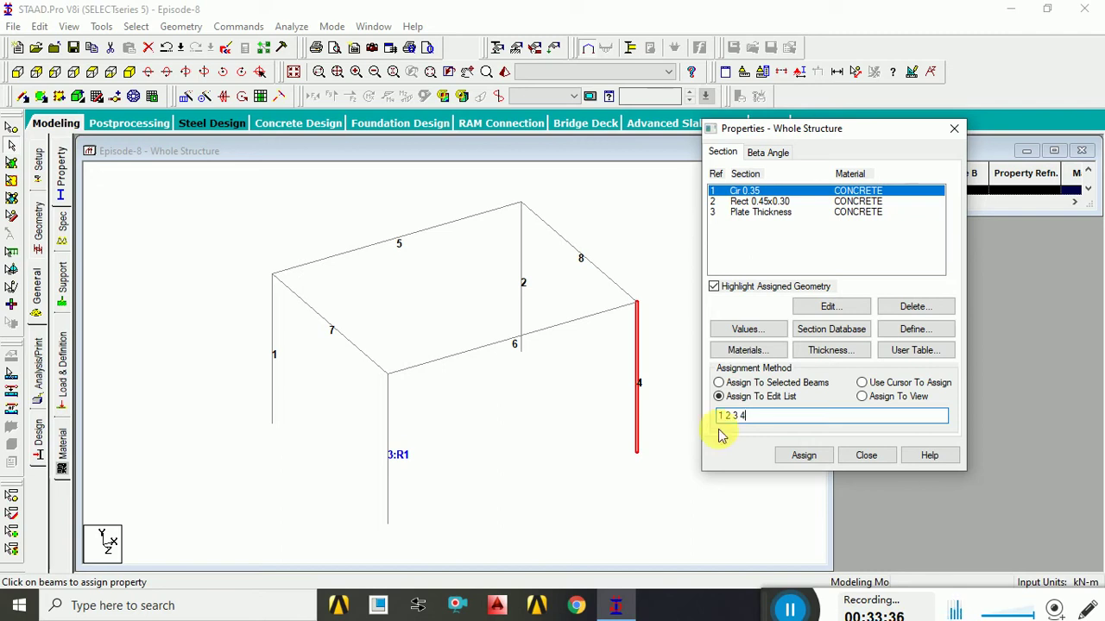
left_click(803, 458)
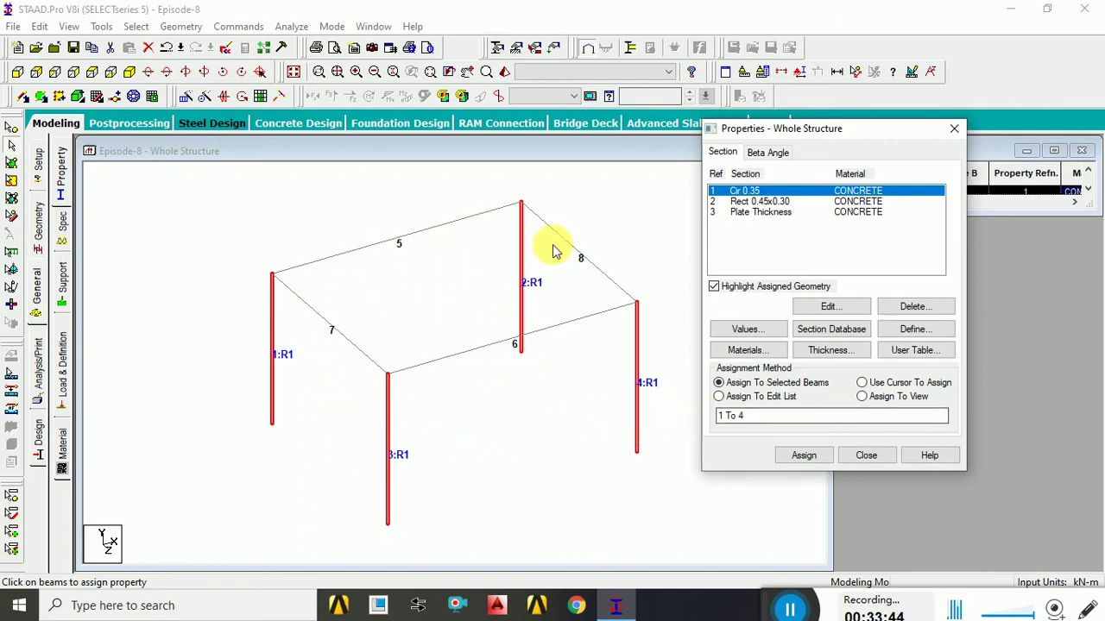
left_click(591, 418)
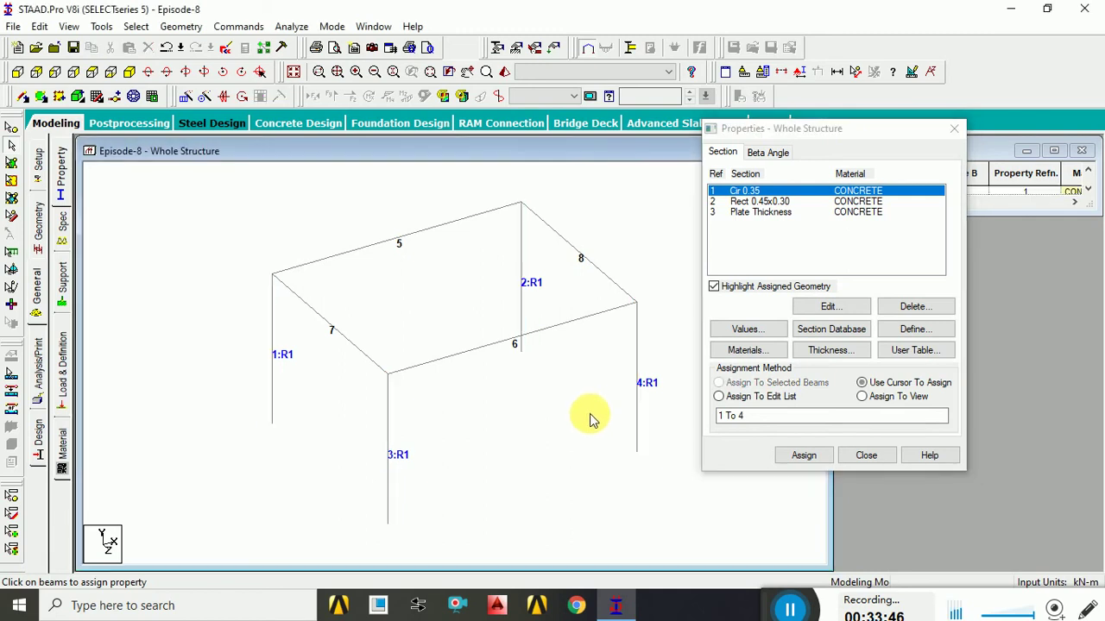
- Assign the Rect 0.45x0.30 section to the whole structure using the Assign To View method
left_click(756, 204)
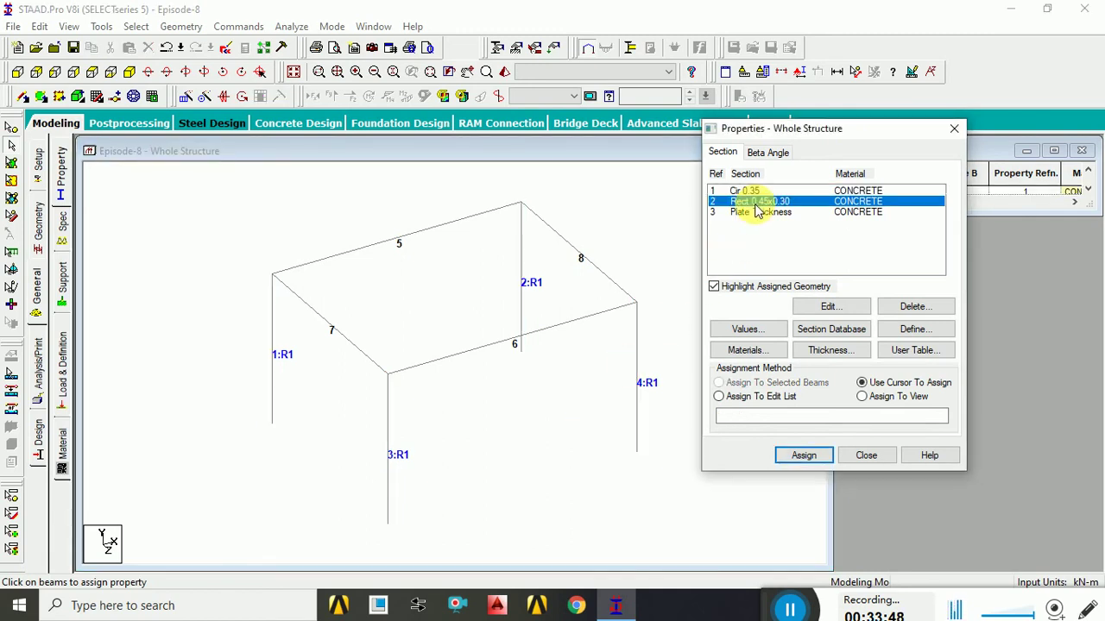
left_click(863, 397)
left_click(803, 452)
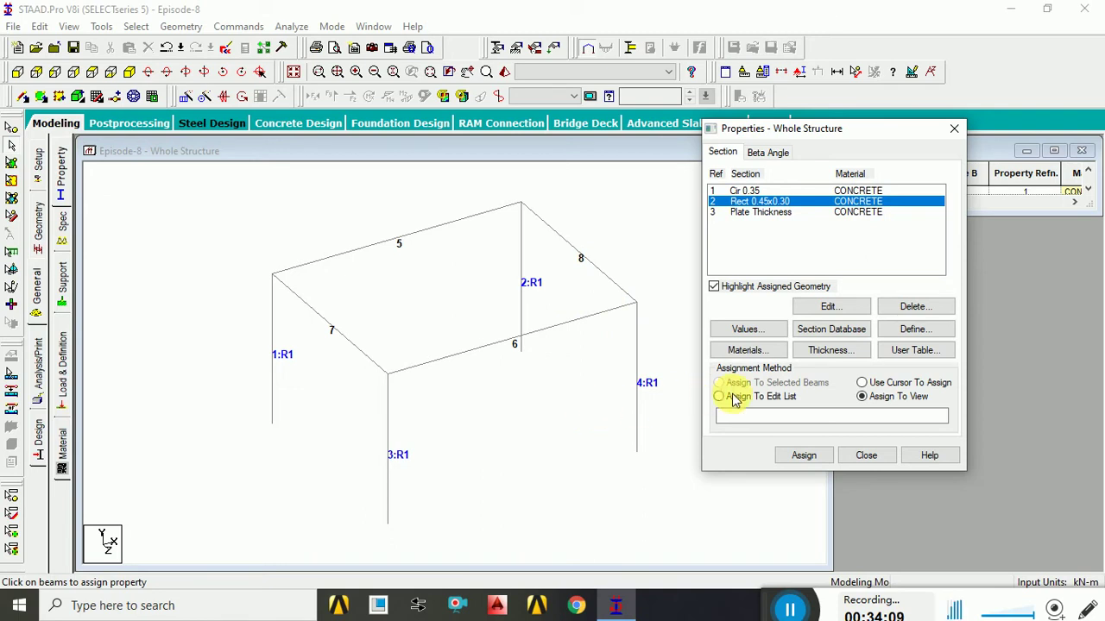
left_click(820, 462)
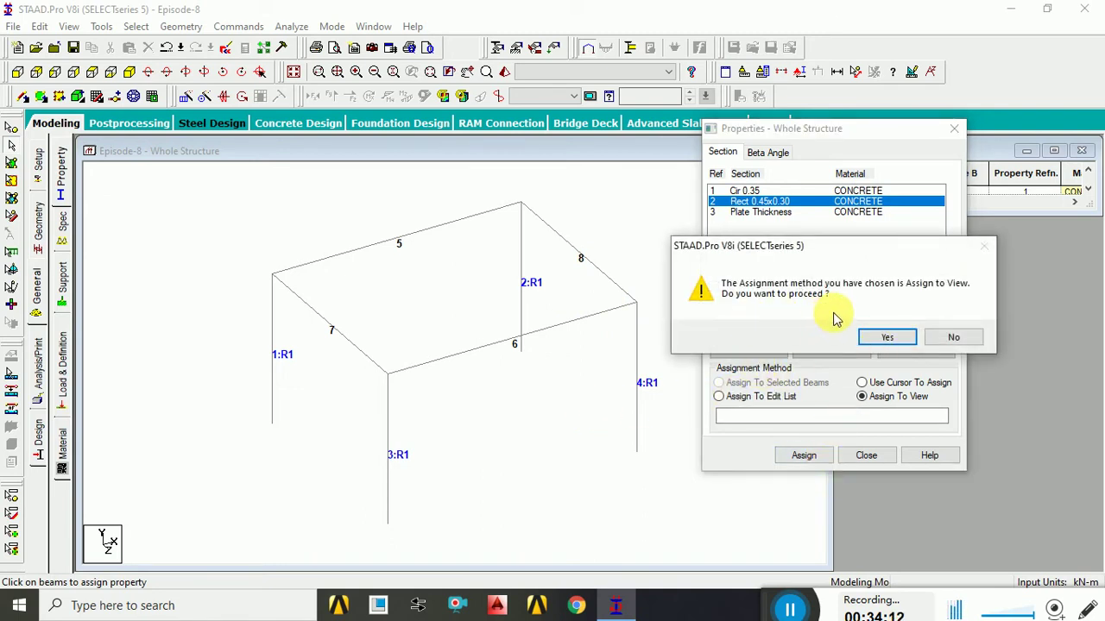
left_click(882, 337)
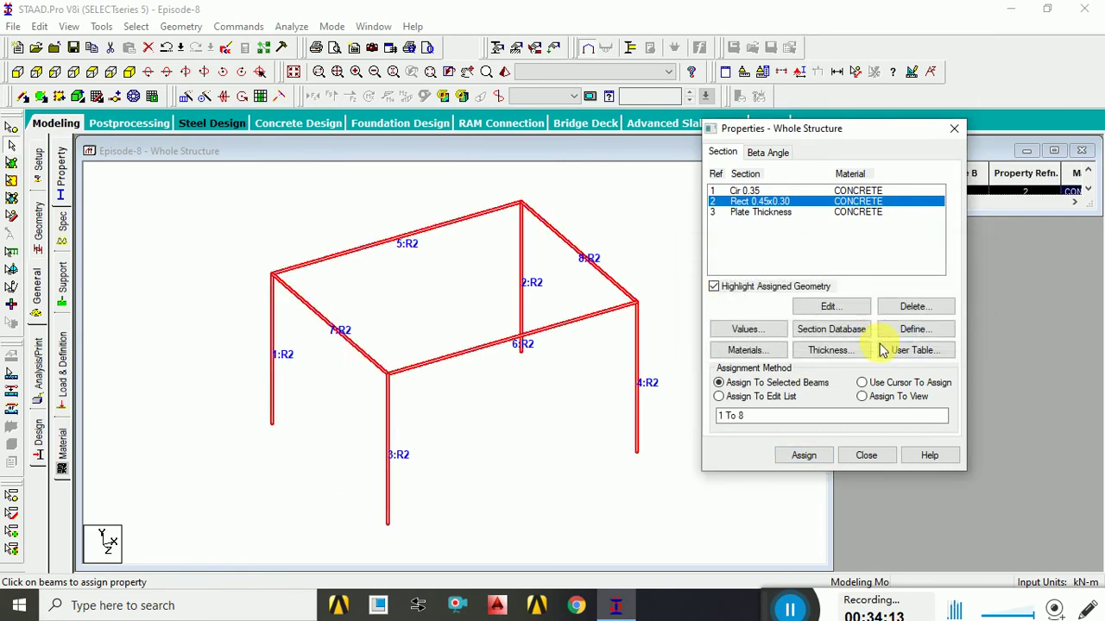
left_click(493, 439)
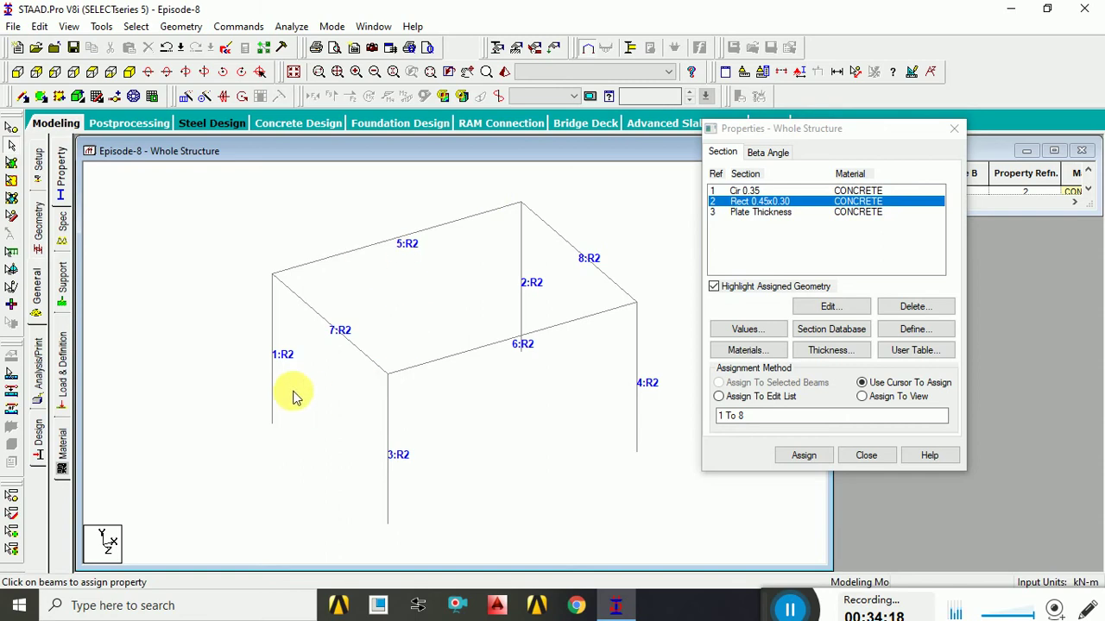
- Highlight columns 1, 3, 2 and 4 one at a time and choose the Assign To View method for Rect 0.45x0.30
left_click(275, 361)
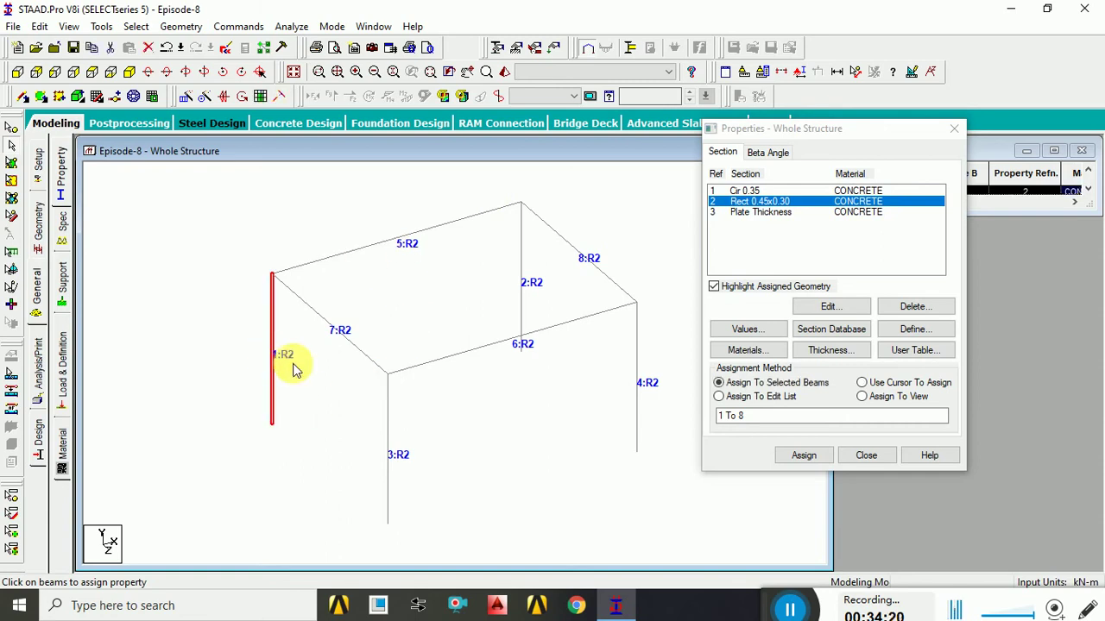
left_click(387, 400)
left_click(521, 283)
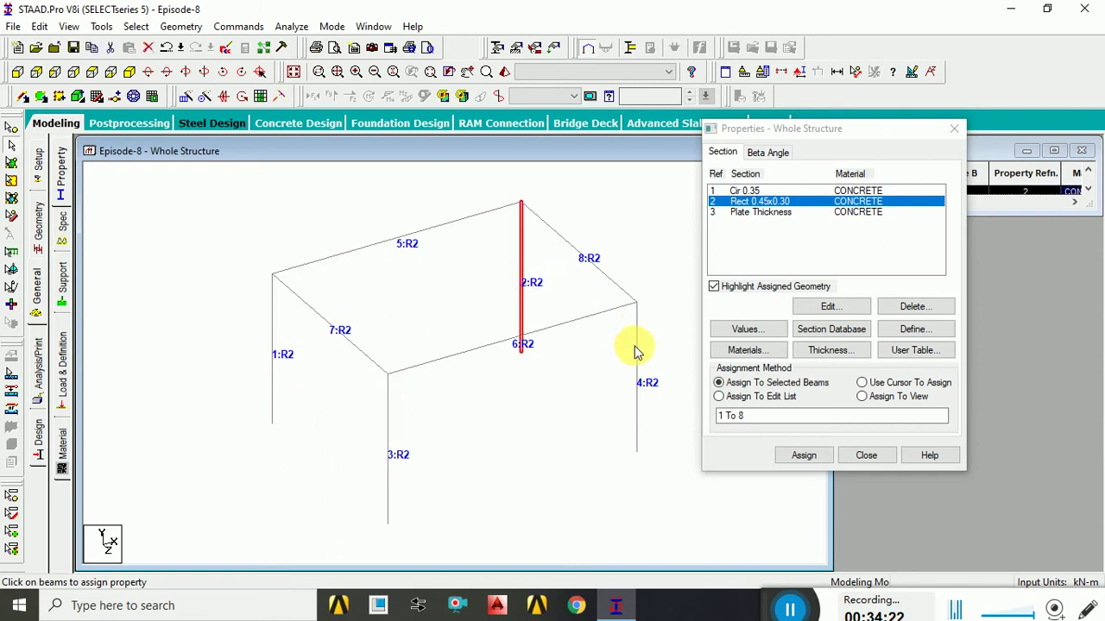
left_click(636, 354)
left_click(896, 397)
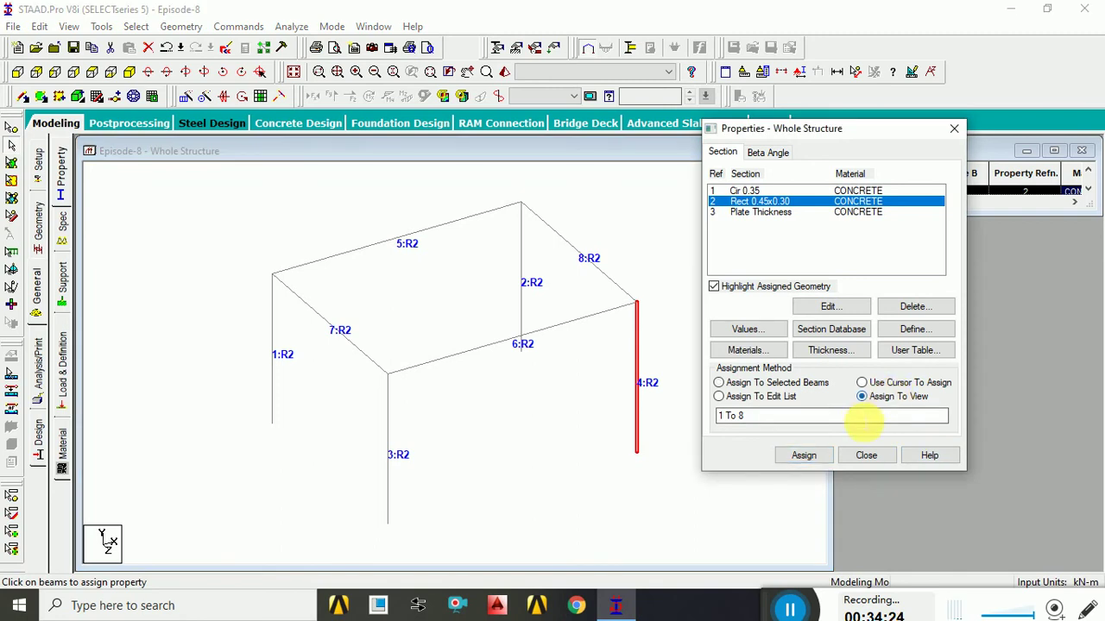
left_click(831, 457)
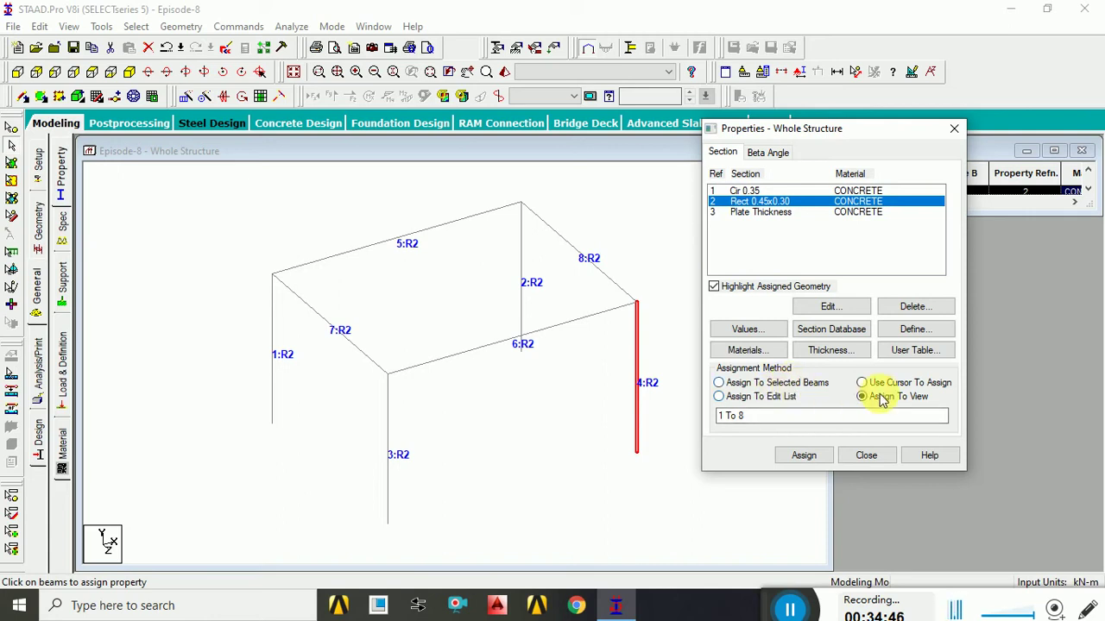
- Select columns 1 to 4 together for the Assign To Selected Beams method and decline the auto save
left_click(808, 385)
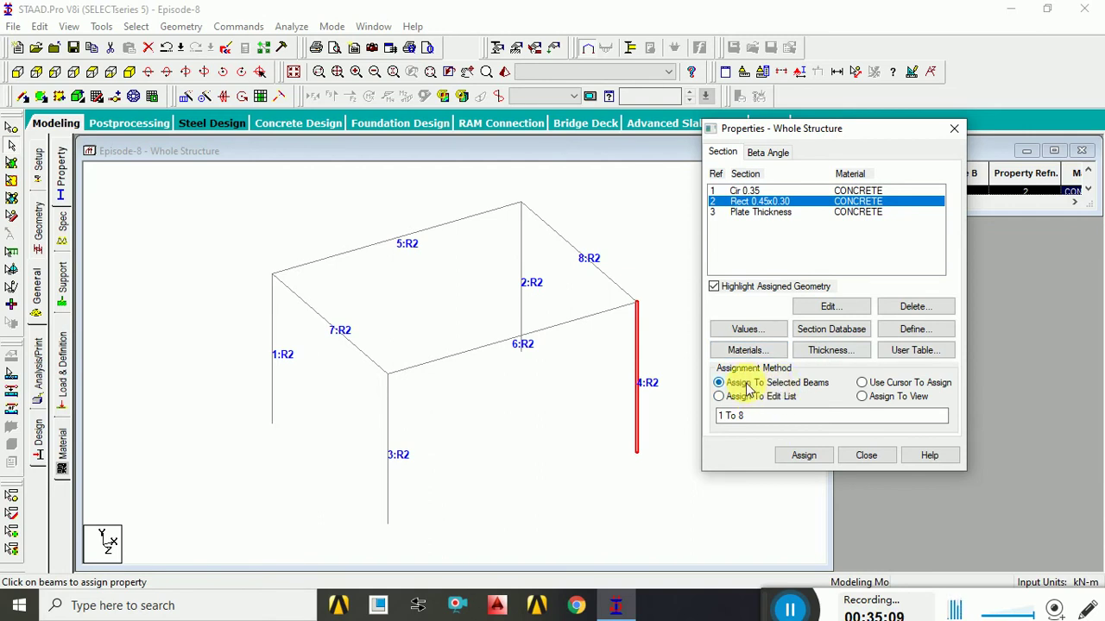
left_click(388, 436, "ctrl")
left_click(271, 332, "ctrl")
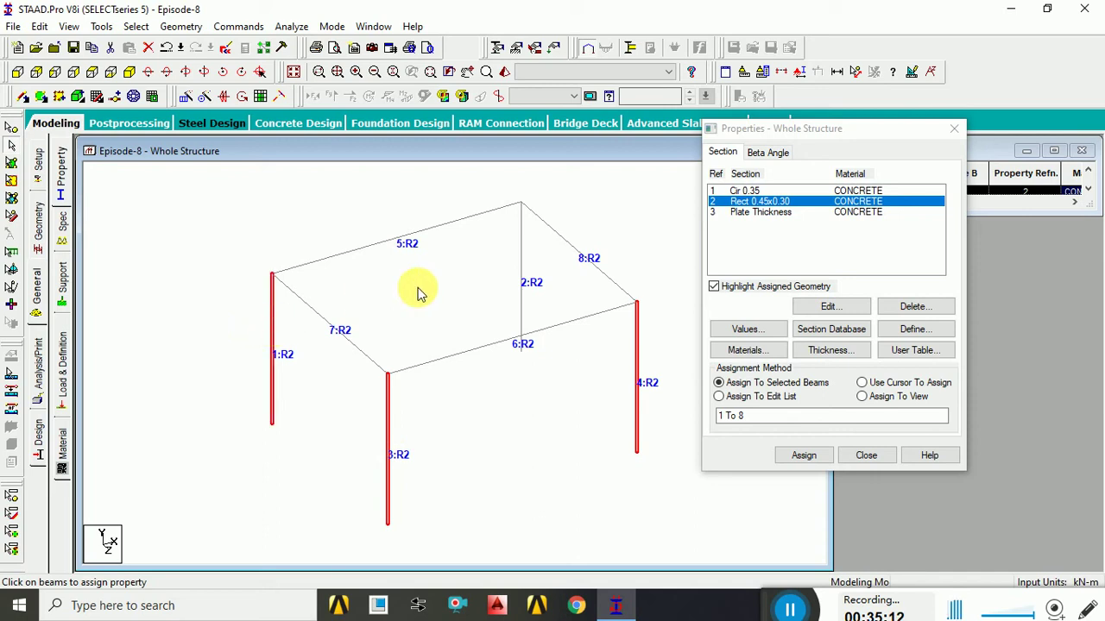
left_click(521, 226, "ctrl")
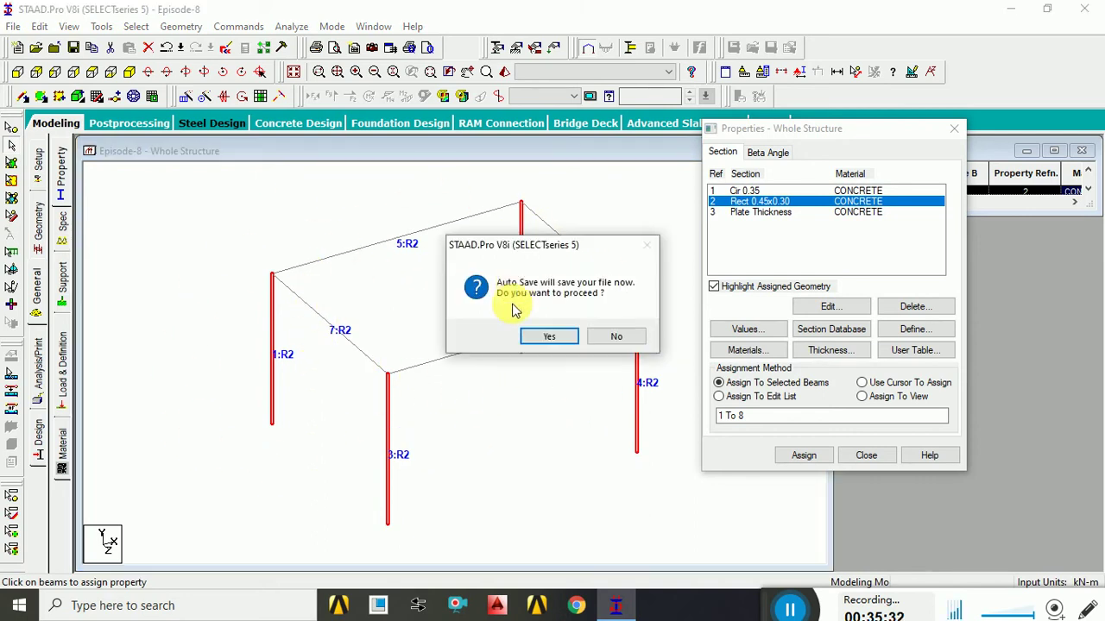
left_click(612, 337)
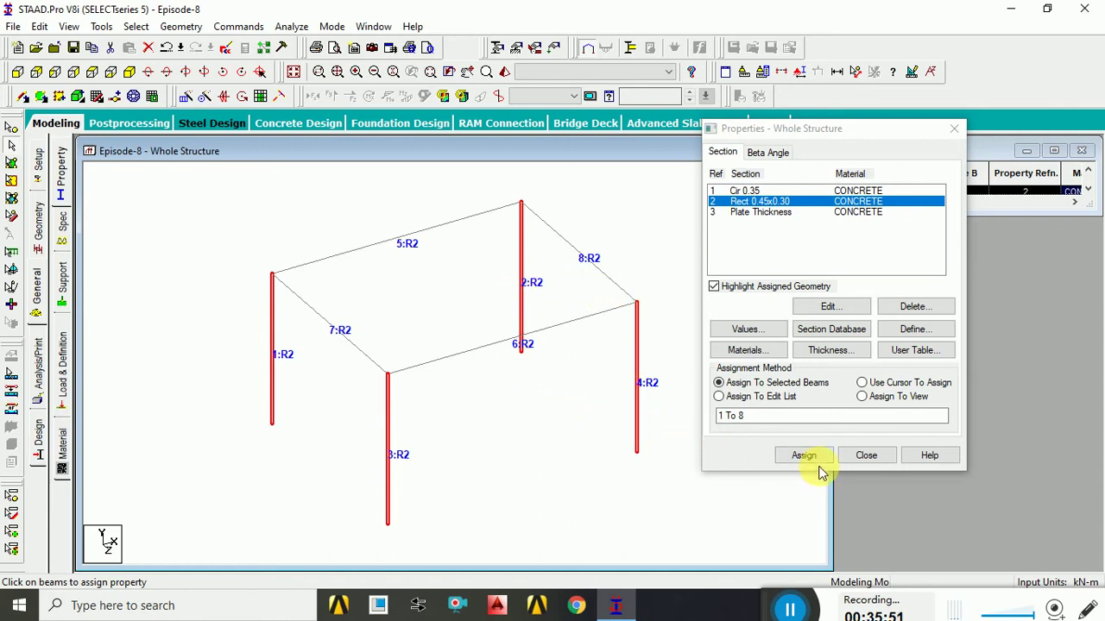
- Apply the Rect 0.45x0.30 section using the Assign To Edit List method, and close the section properties
left_click(747, 416)
left_click(730, 397)
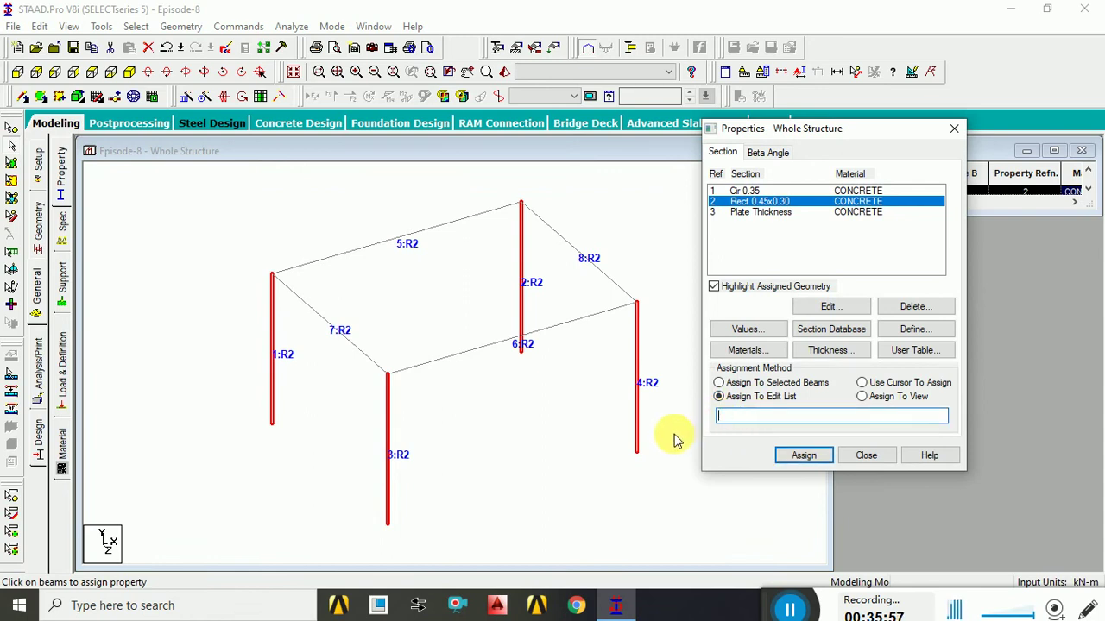
left_click(803, 458)
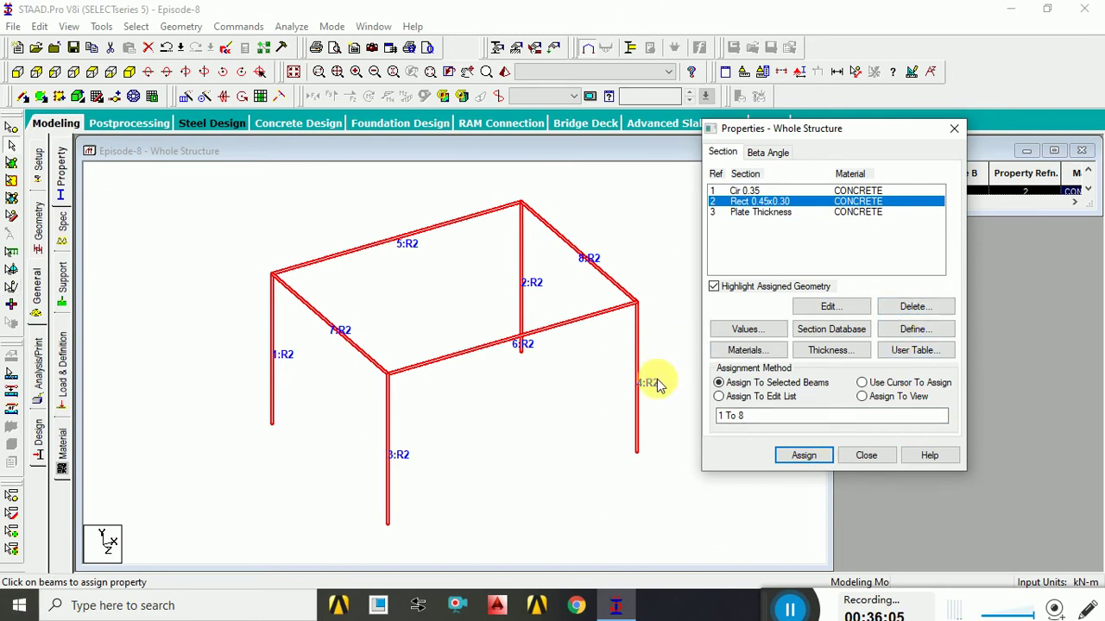
left_click(866, 456)
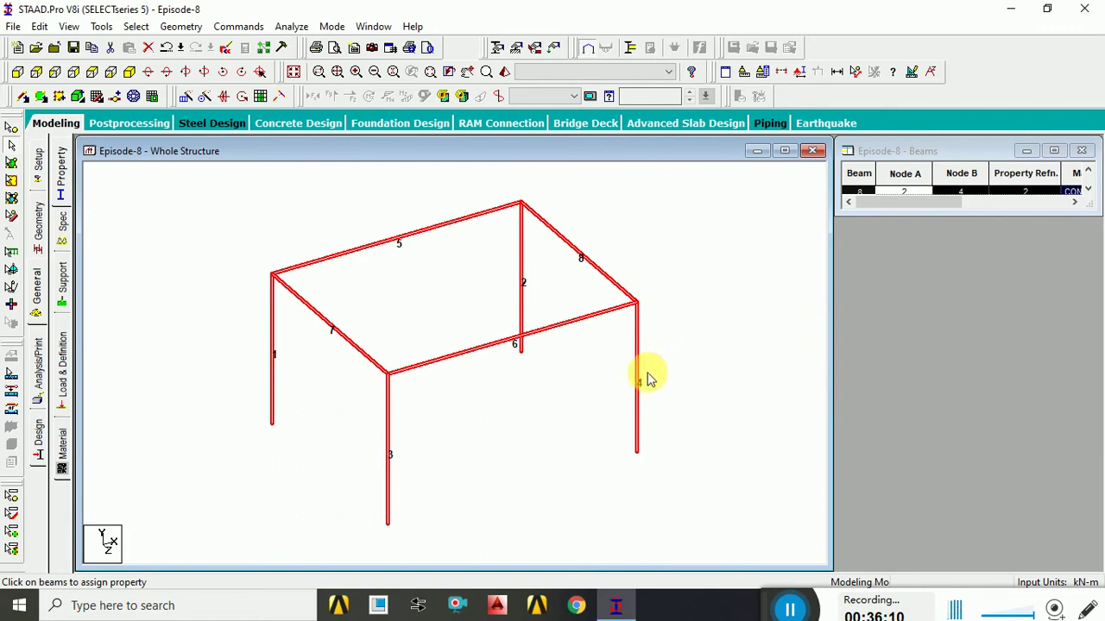
- Check the geometry and property details of beam 4 and beam 8, and clear the beam selection
double_click(639, 367)
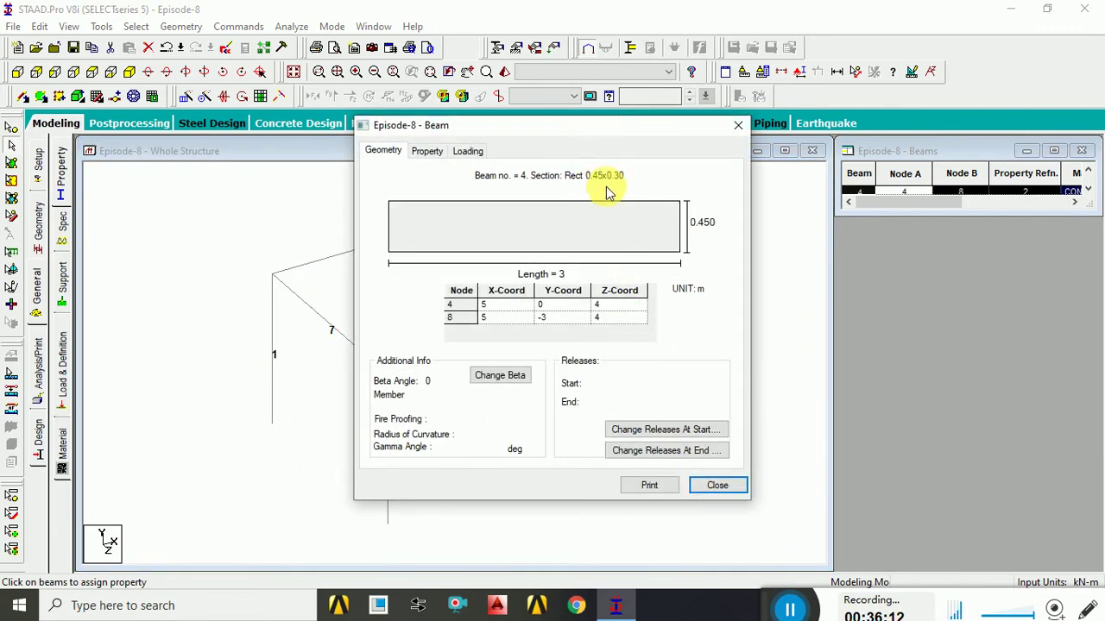
left_click(737, 126)
left_click(673, 271)
double_click(616, 286)
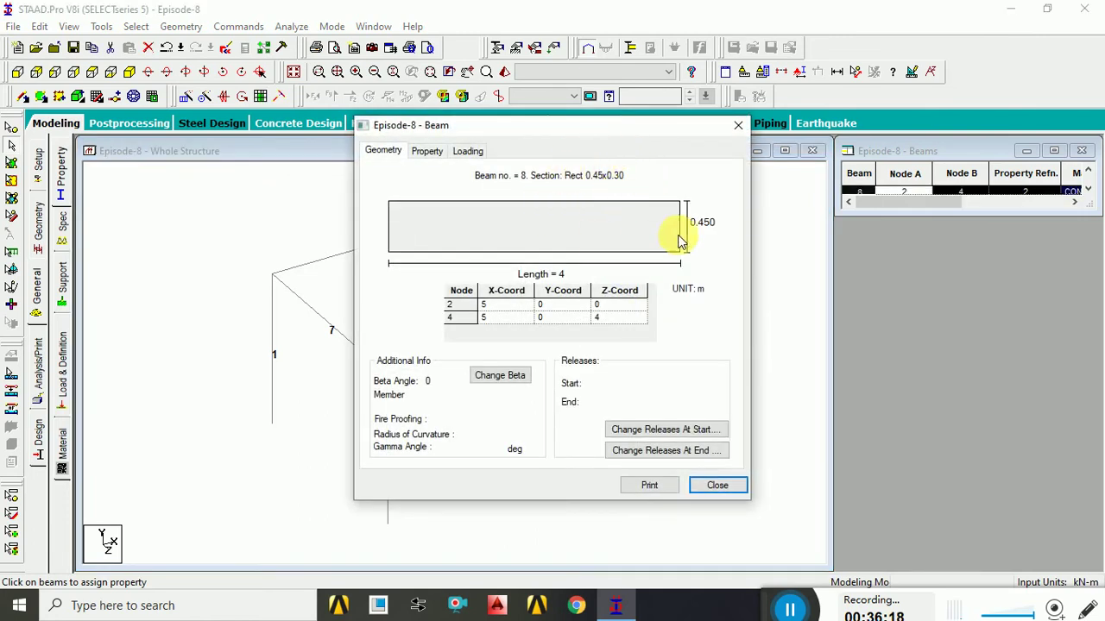
left_click(432, 151)
left_click(738, 125)
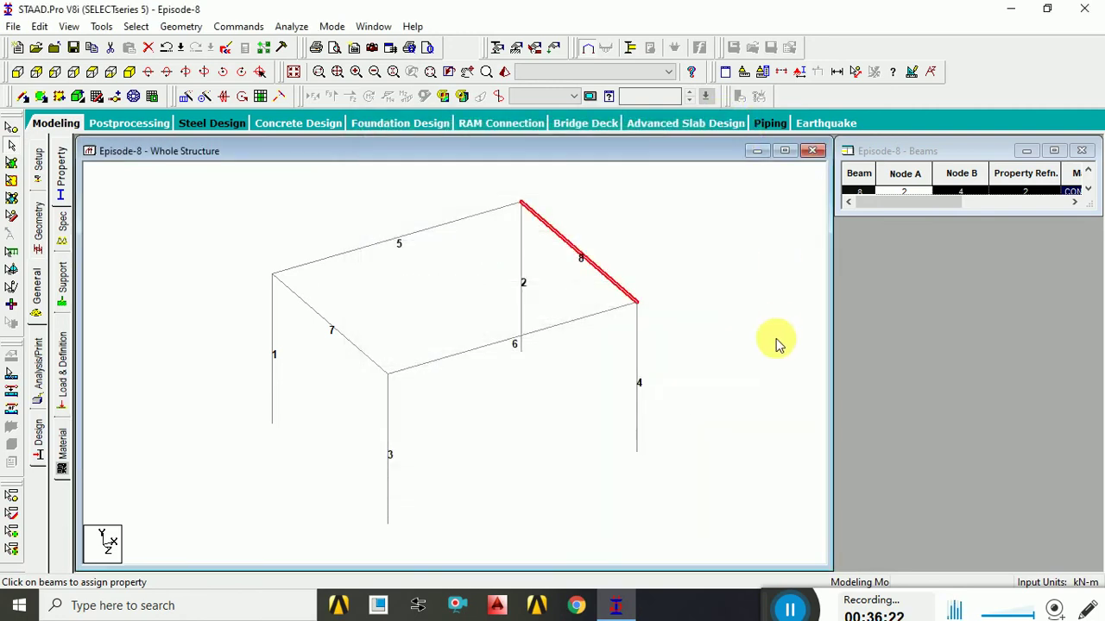
left_click(776, 340)
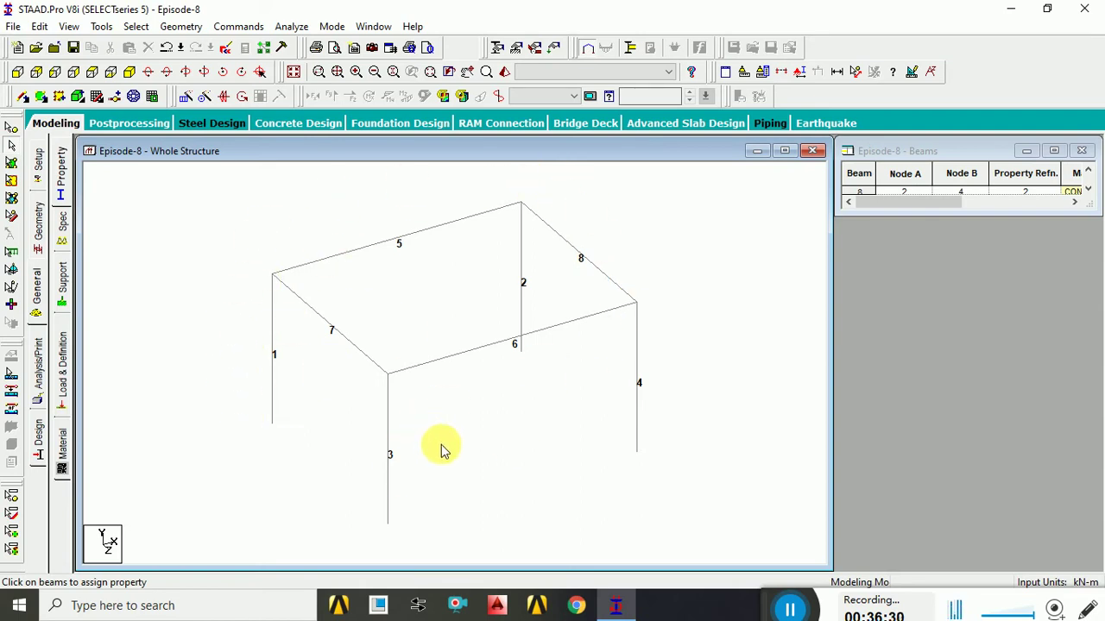
- Delete all the beams of the frame together with the nodes left unattached
key("ctrl+a")
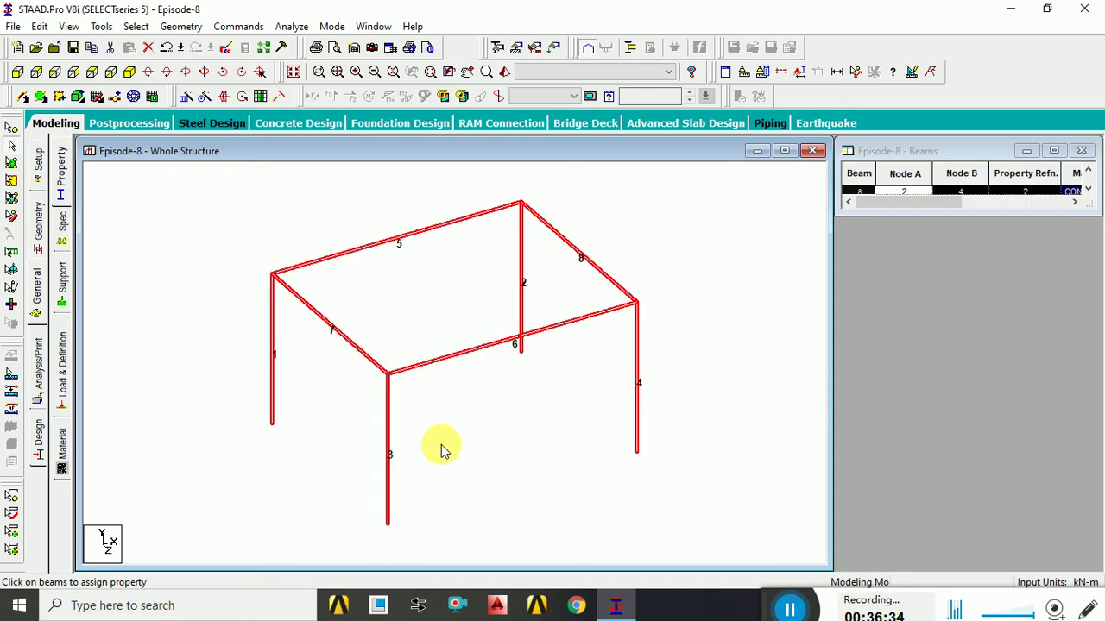
key("Delete")
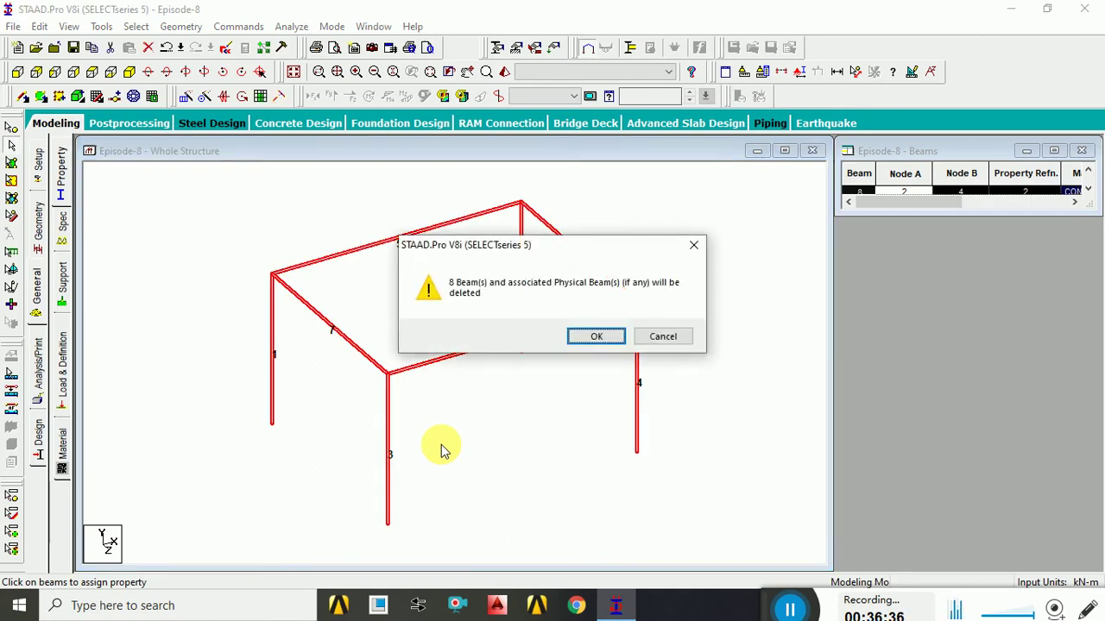
key("Return")
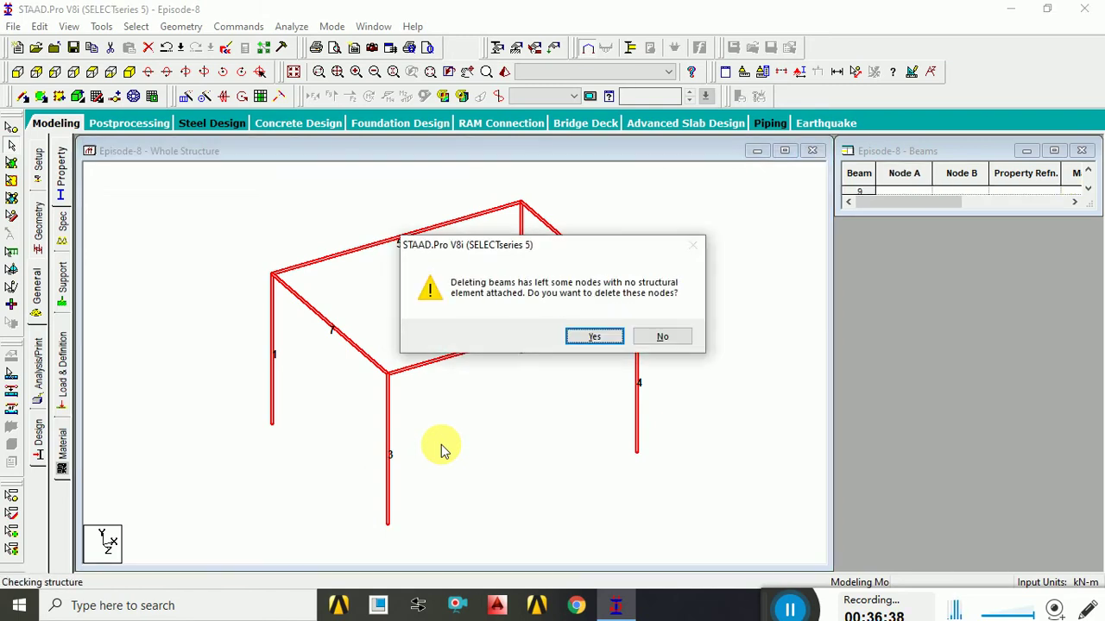
left_click(594, 339)
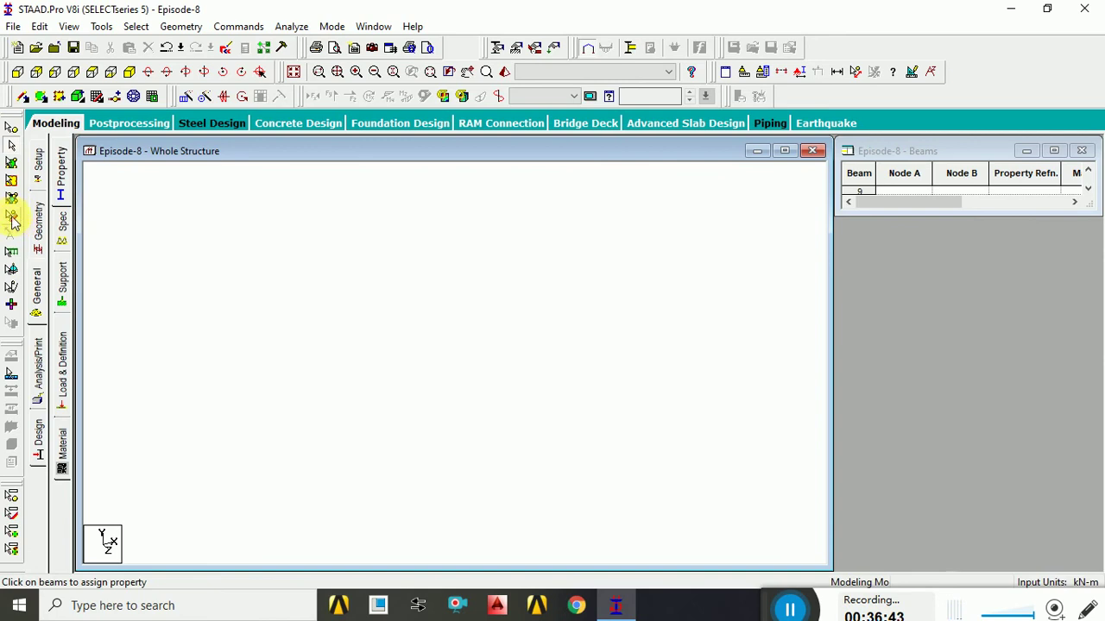
- Close the Beams table, open the beam geometry page and dismiss the Snap Node/Beam grid
left_click(12, 127)
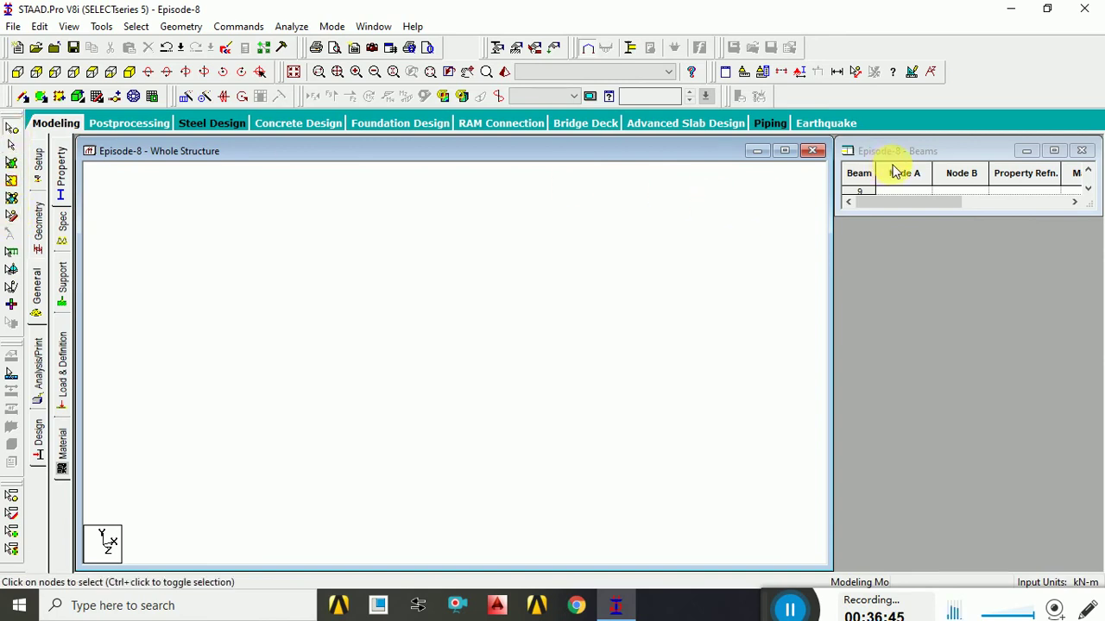
left_click(1081, 151)
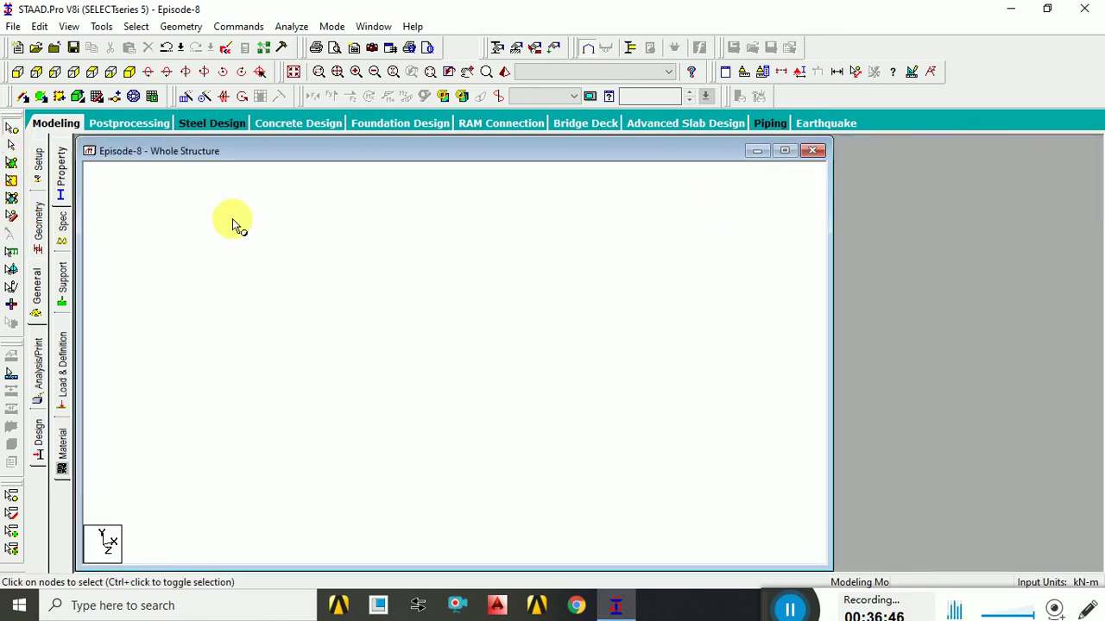
left_click(40, 219)
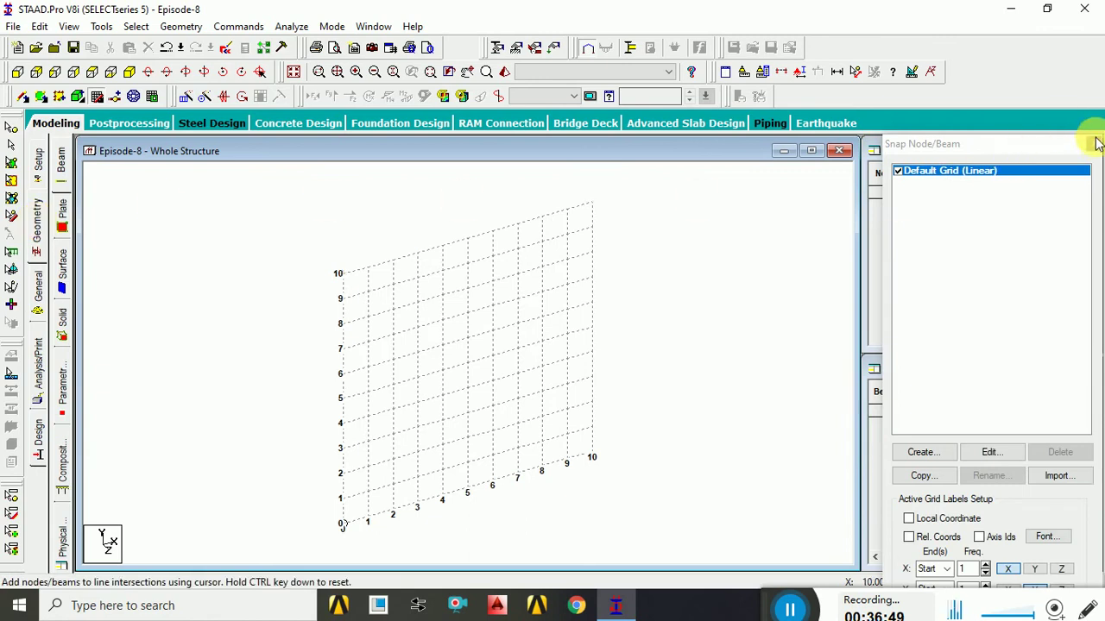
left_click(1097, 143)
- Enter node 1 at 0, 0, 0 and node 2 at 5, 0, 0 in the Nodes table
type("0")
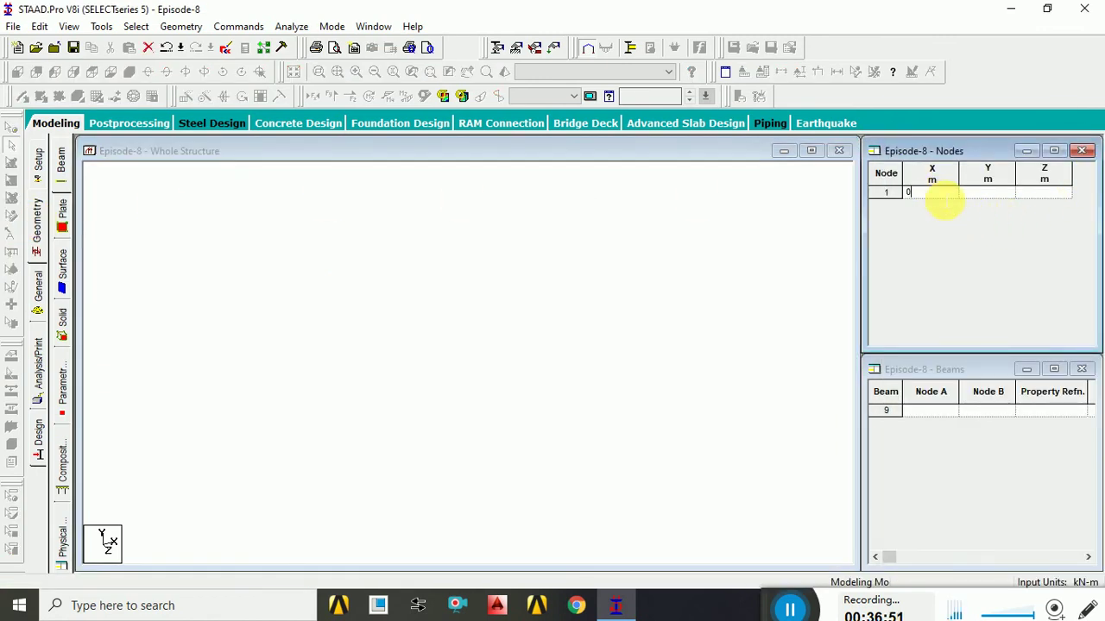
key("Return")
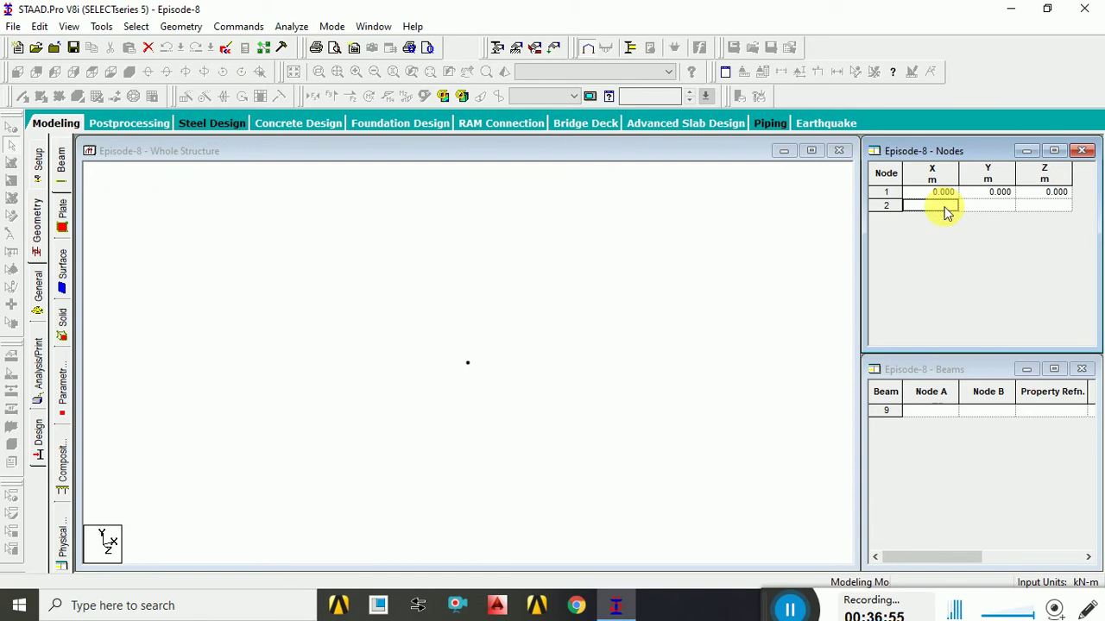
type("5")
key("Tab")
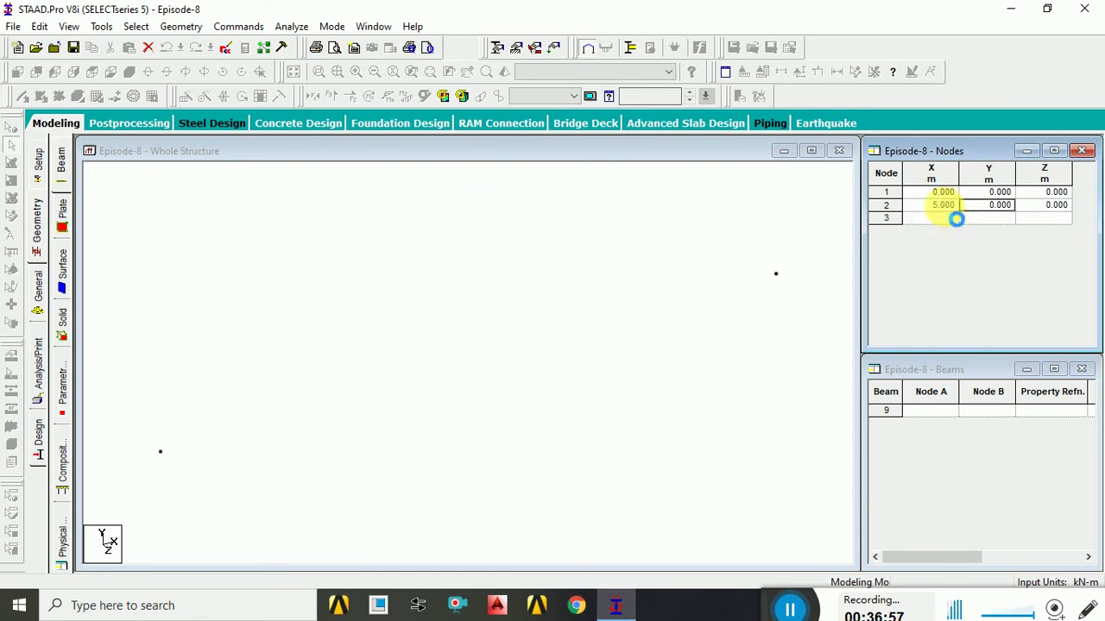
- Add node 3 with X 0, Y 5 and Z 0 m in the Nodes table
left_click(945, 221)
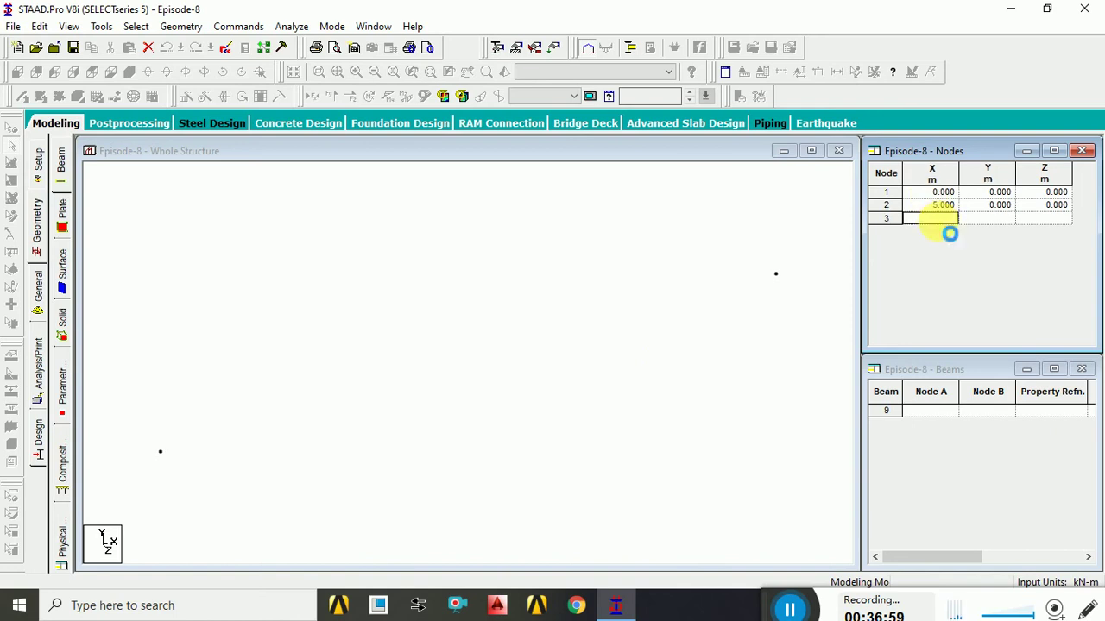
key("Tab")
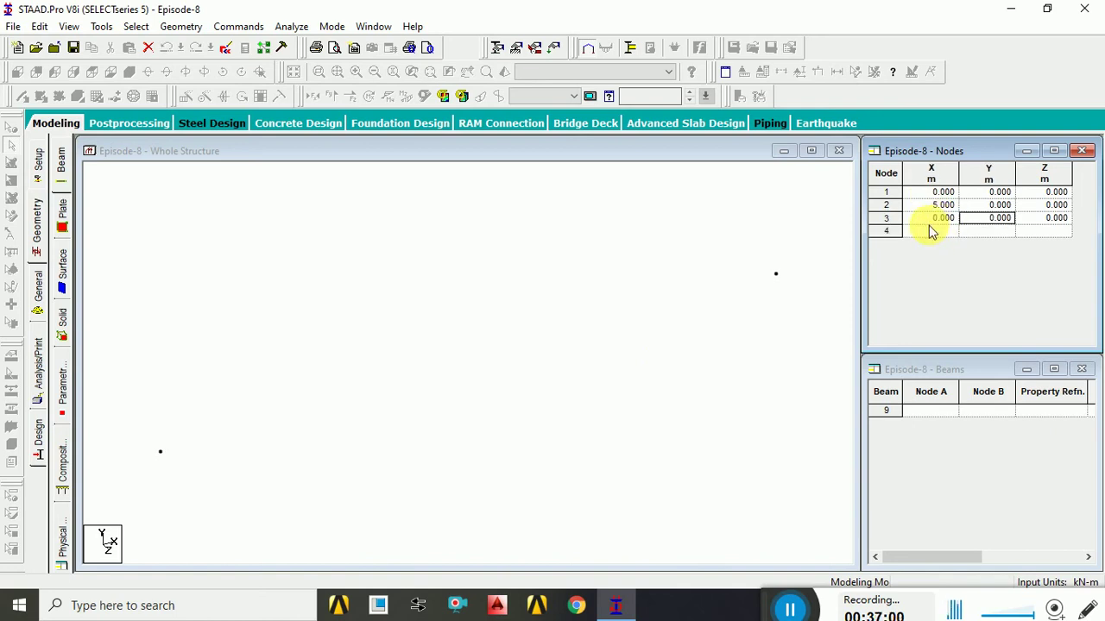
type("5")
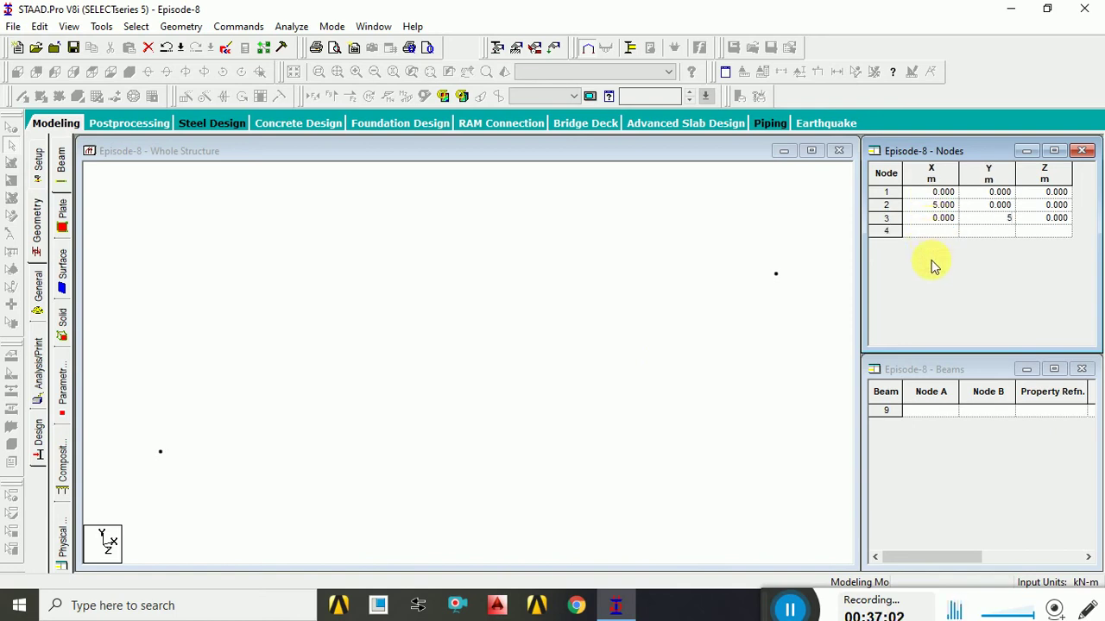
left_click(782, 345)
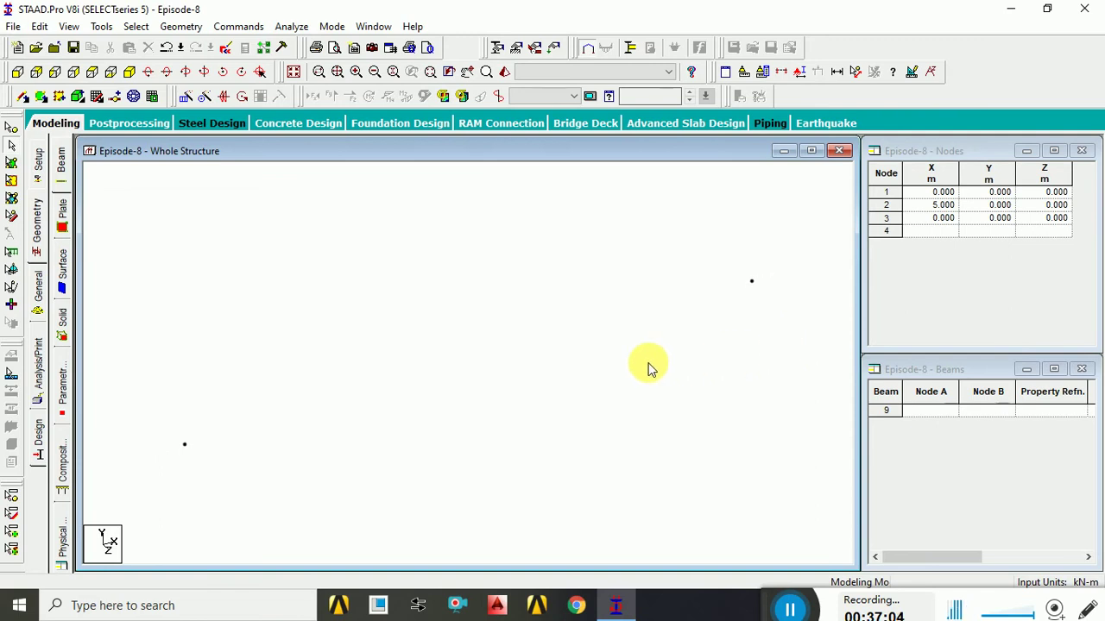
left_click(989, 222)
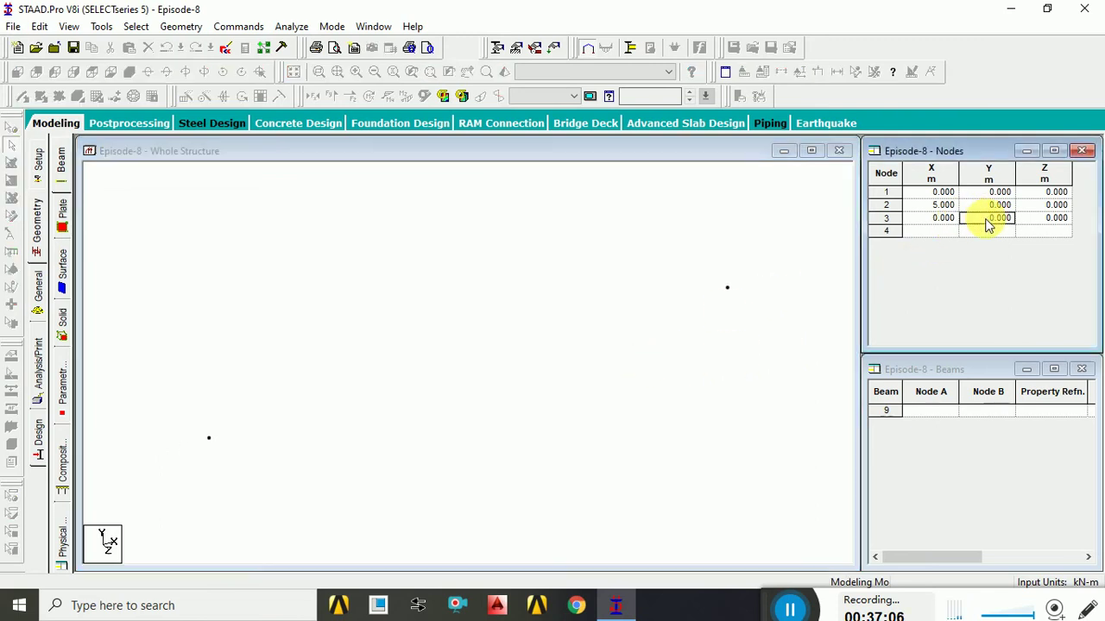
type("5")
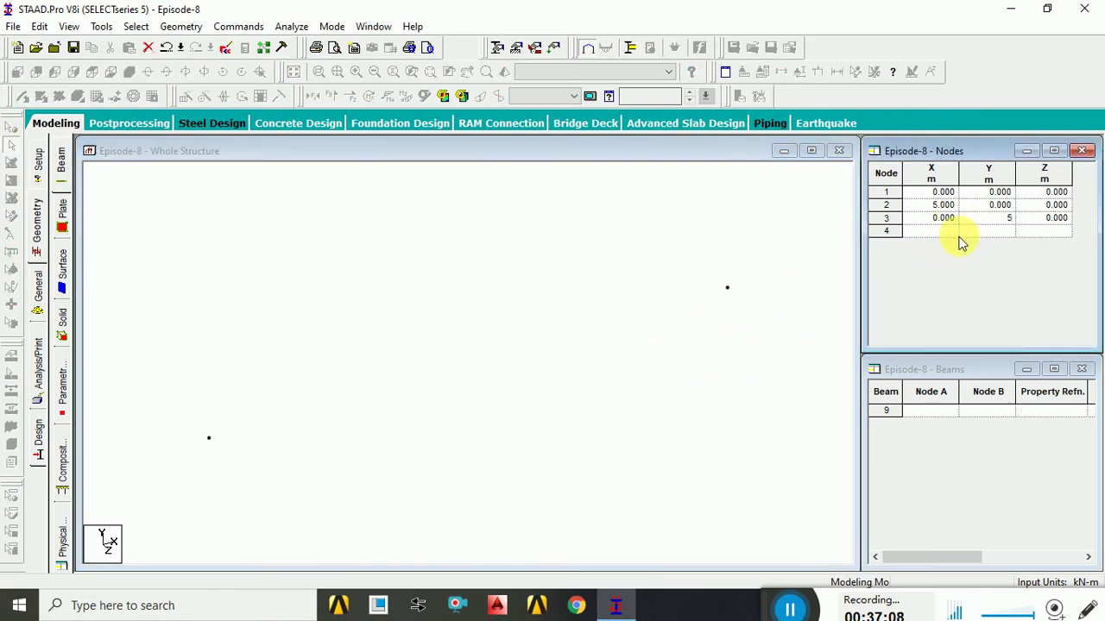
- Add node 4 with X 5, Y 5 and Z 0 m in the Nodes table
left_click(944, 231)
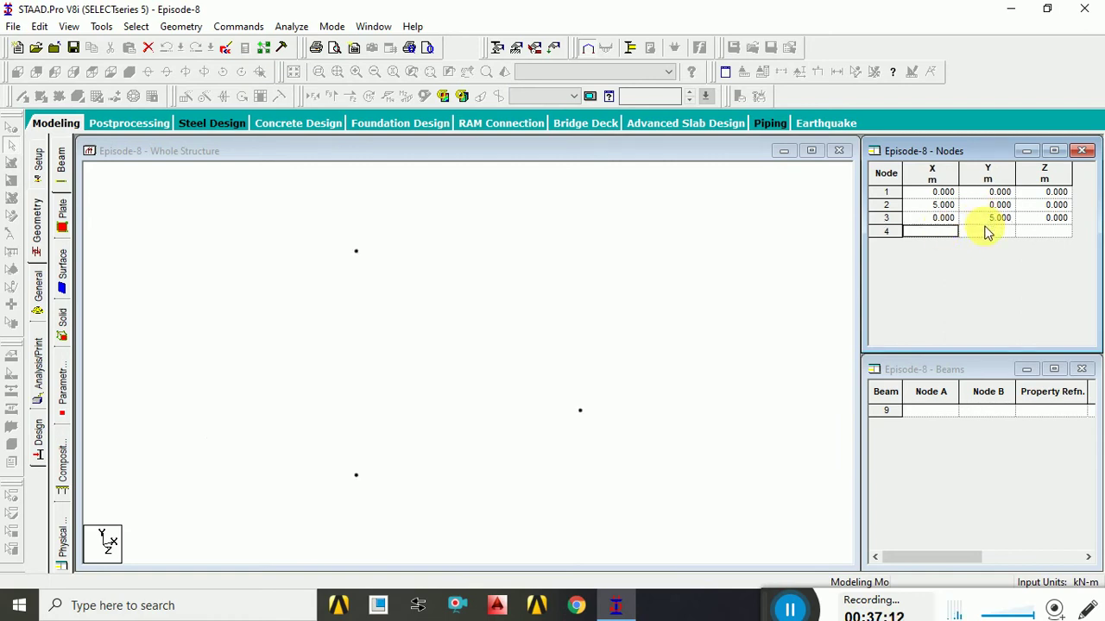
type("5")
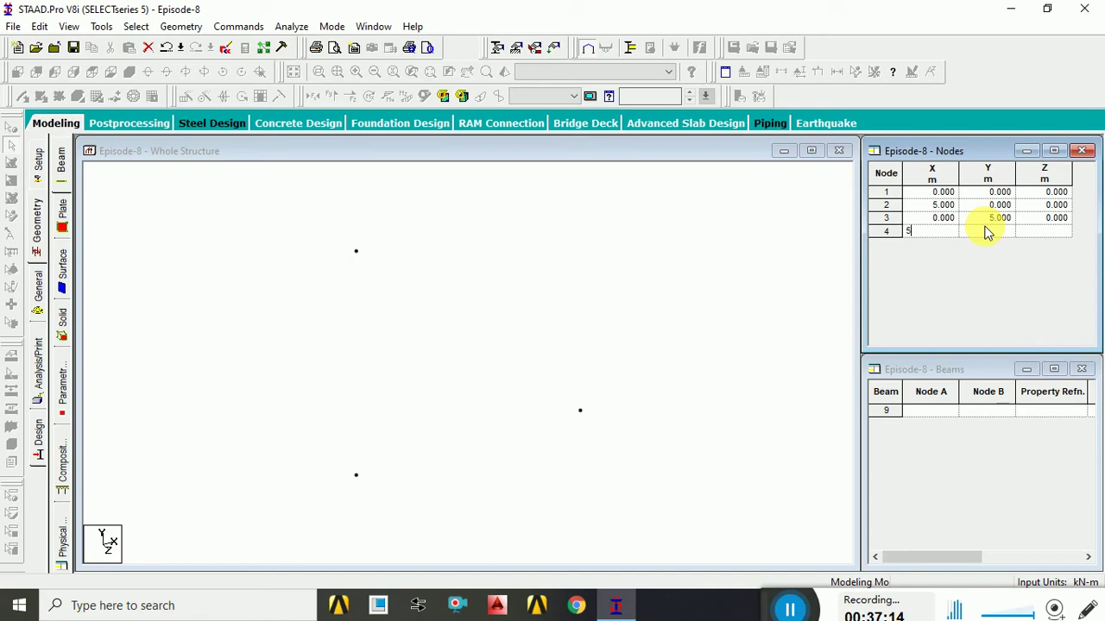
key("Tab")
type("5")
left_click(766, 259)
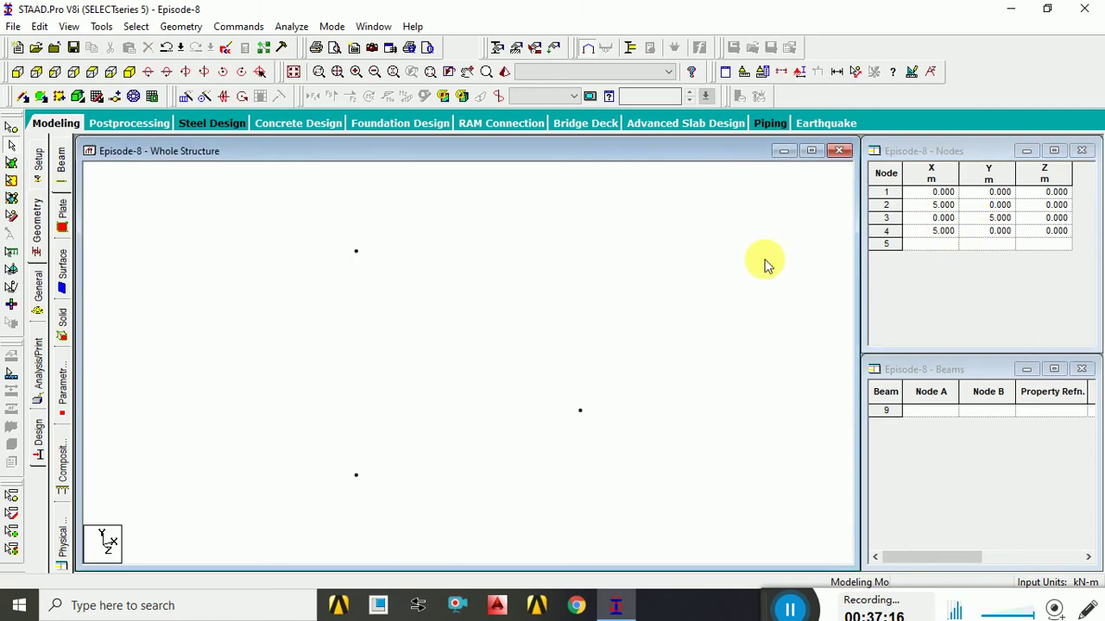
left_click(1007, 230)
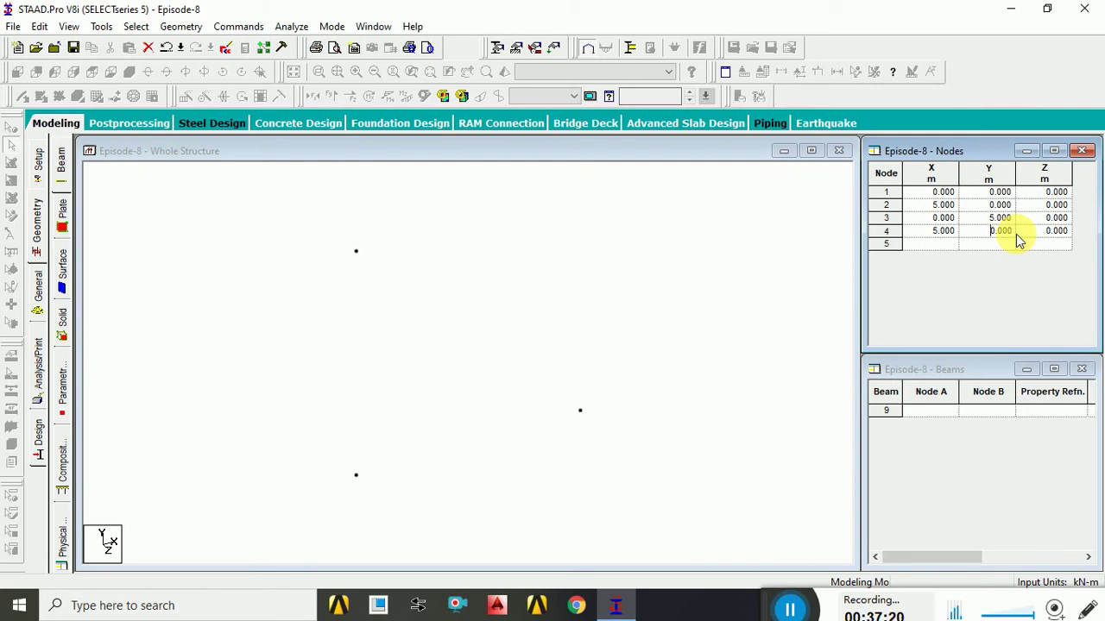
type("5")
key("Delete")
key("Tab")
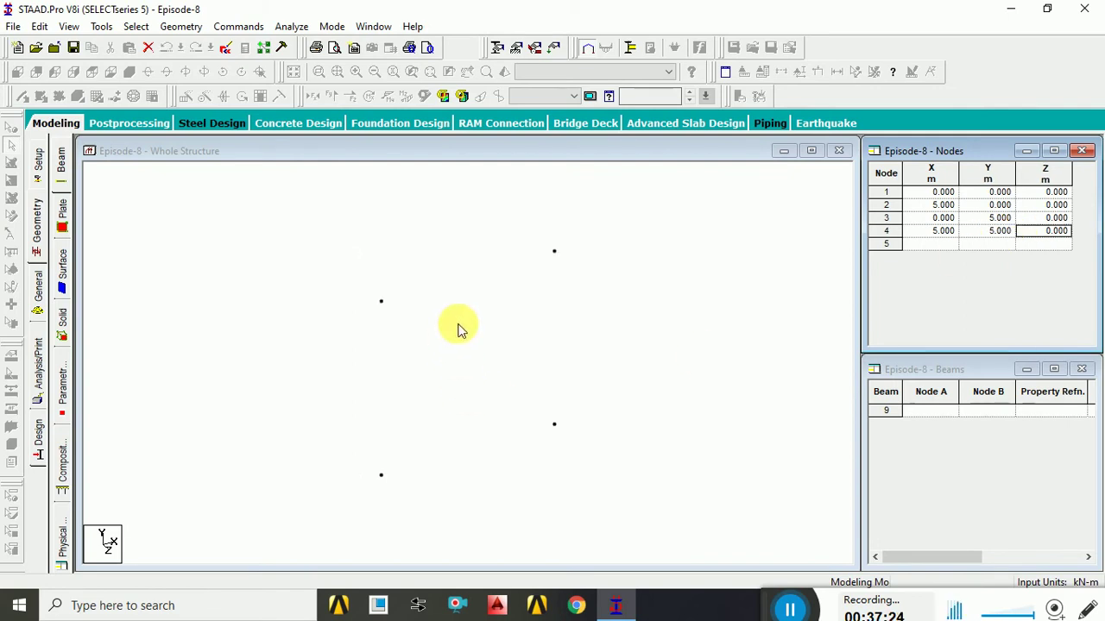
left_click(931, 244)
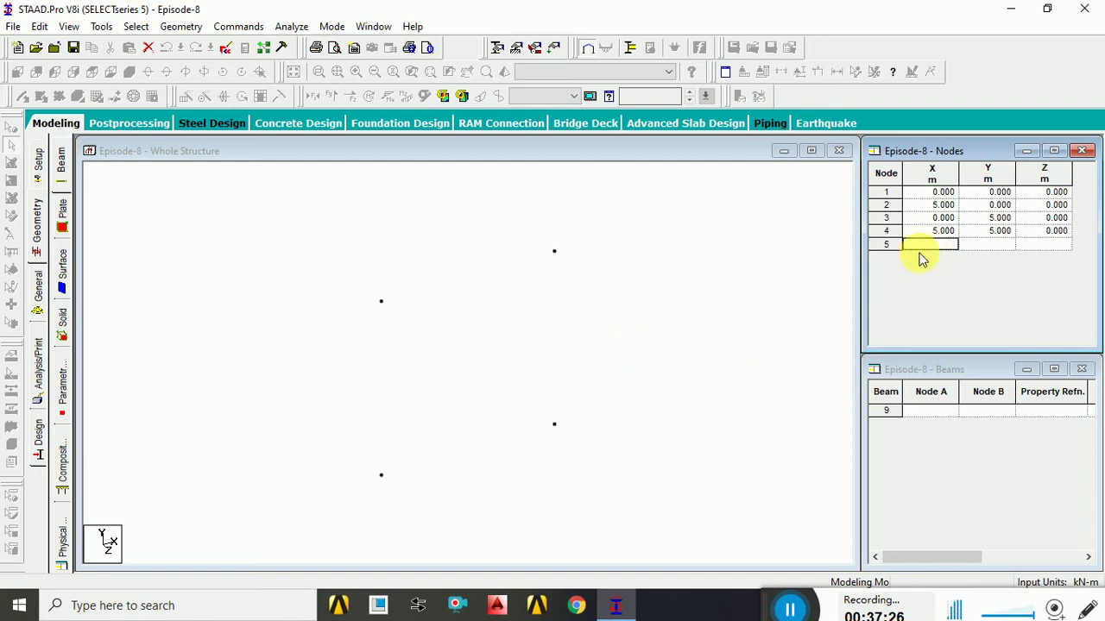
type("0")
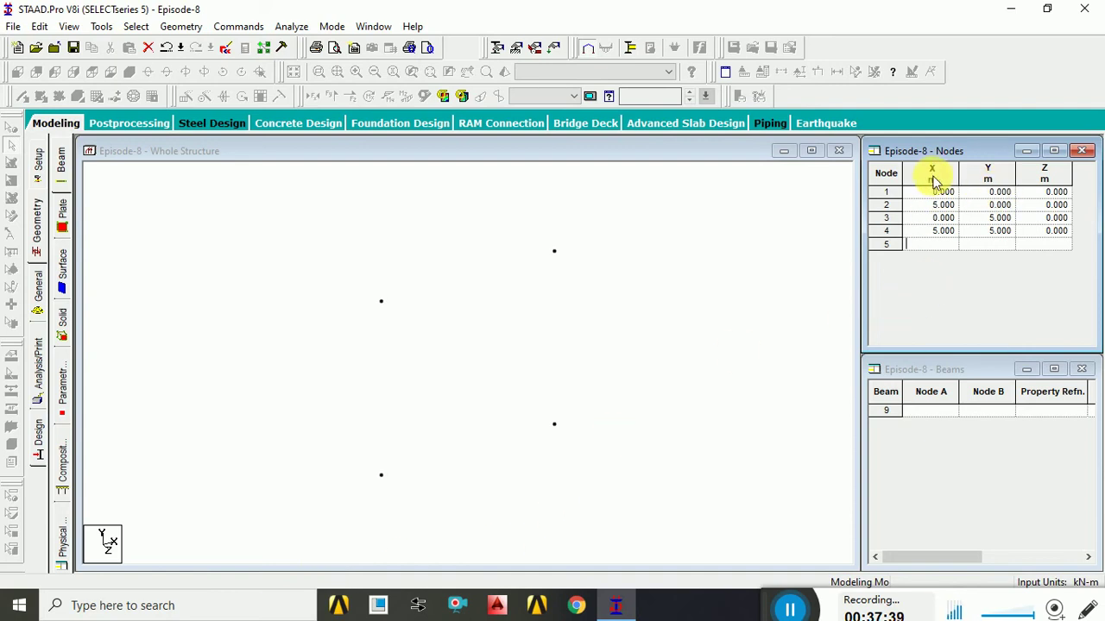
left_click_drag(316, 256, 604, 473)
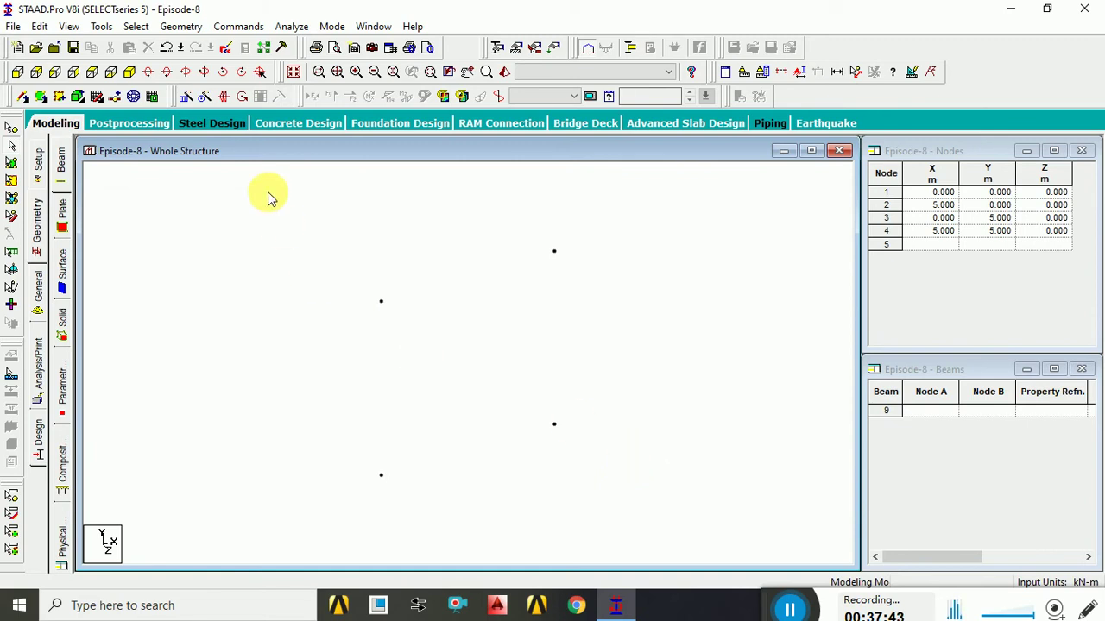
- Copy all four nodes with Translational Repeat in the global Z direction, using 1 step at 5 m spacing
left_click(12, 128)
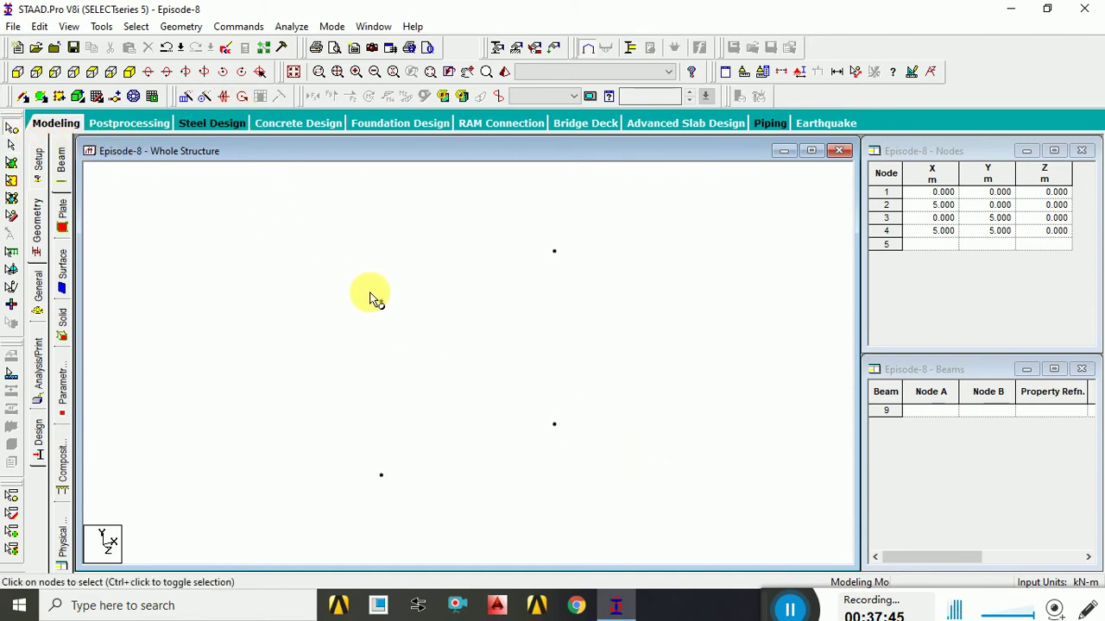
key("ctrl+a")
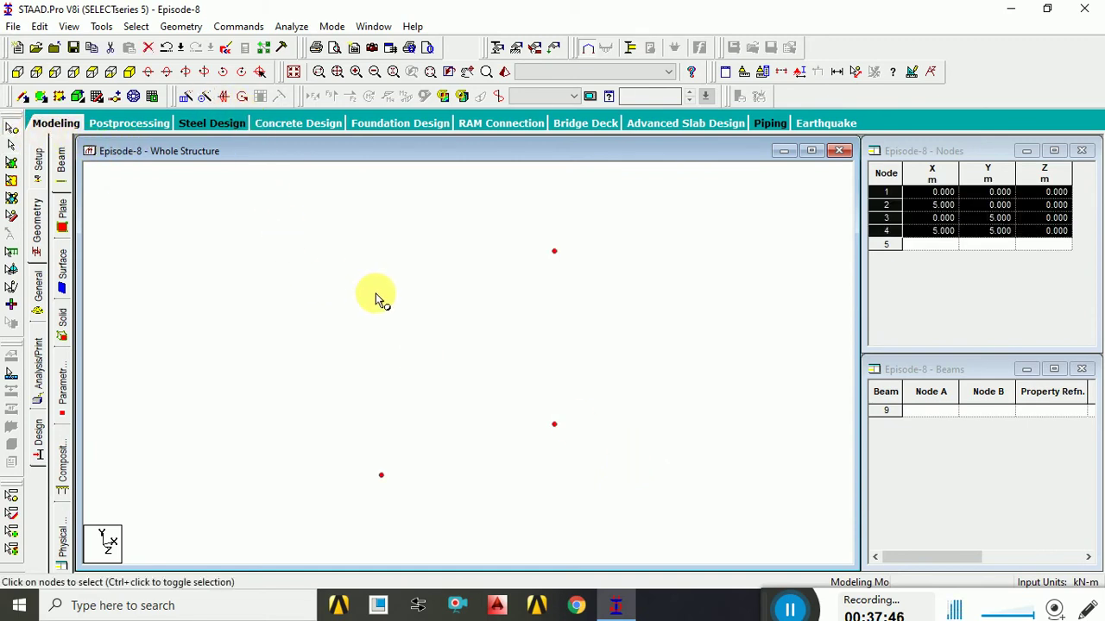
left_click(186, 95)
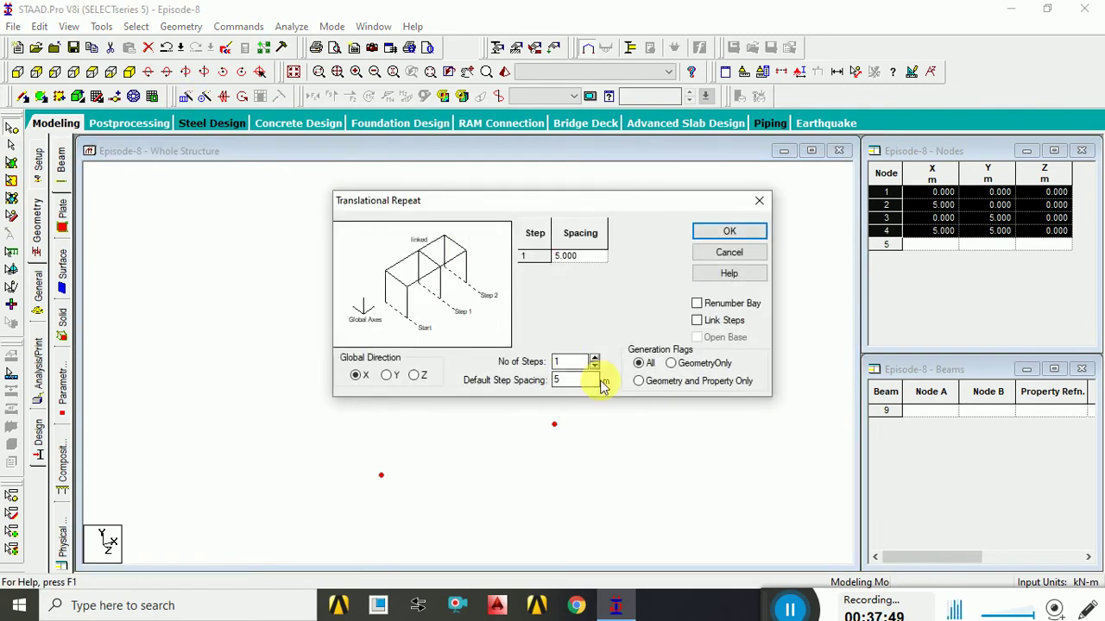
left_click(418, 376)
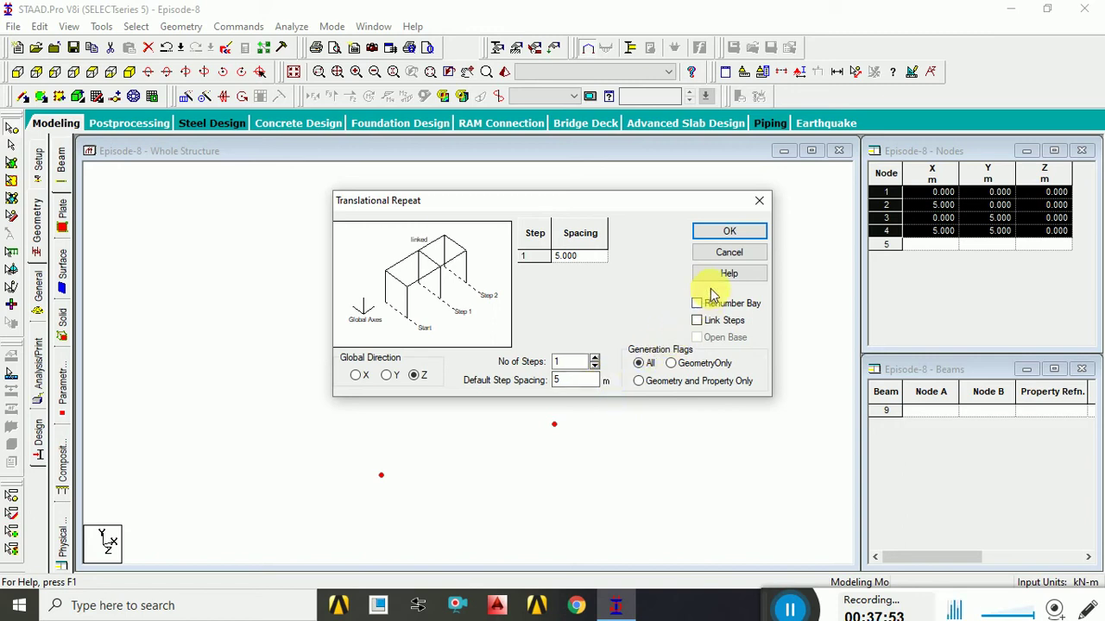
left_click(727, 233)
left_click(685, 367)
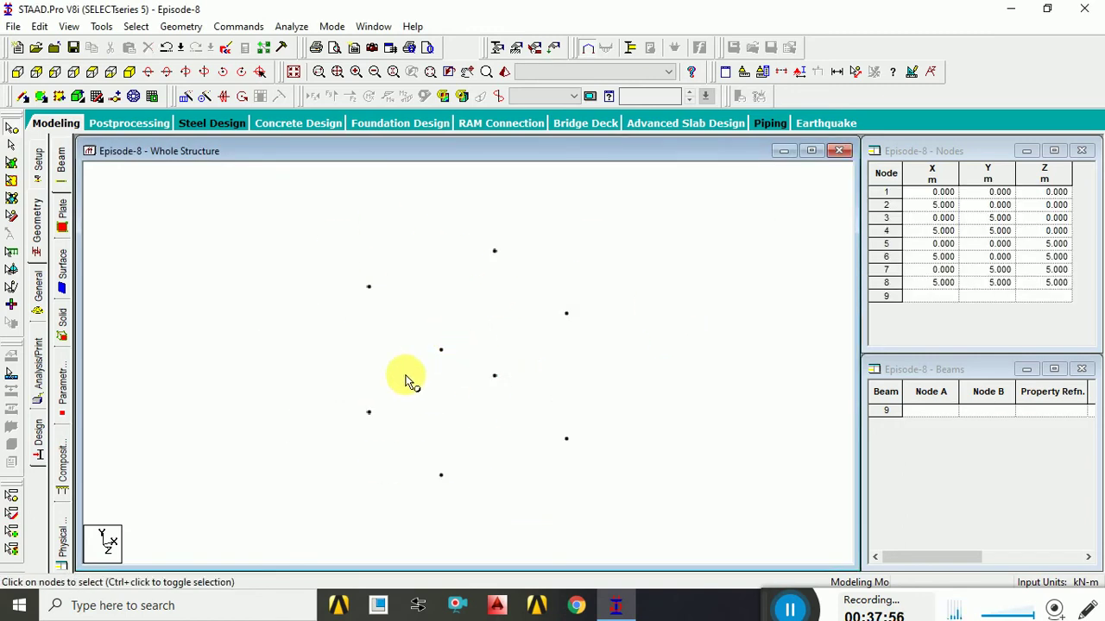
- Connect the four upper nodes at Y = 5 m with beams along the X axis
left_click(23, 76)
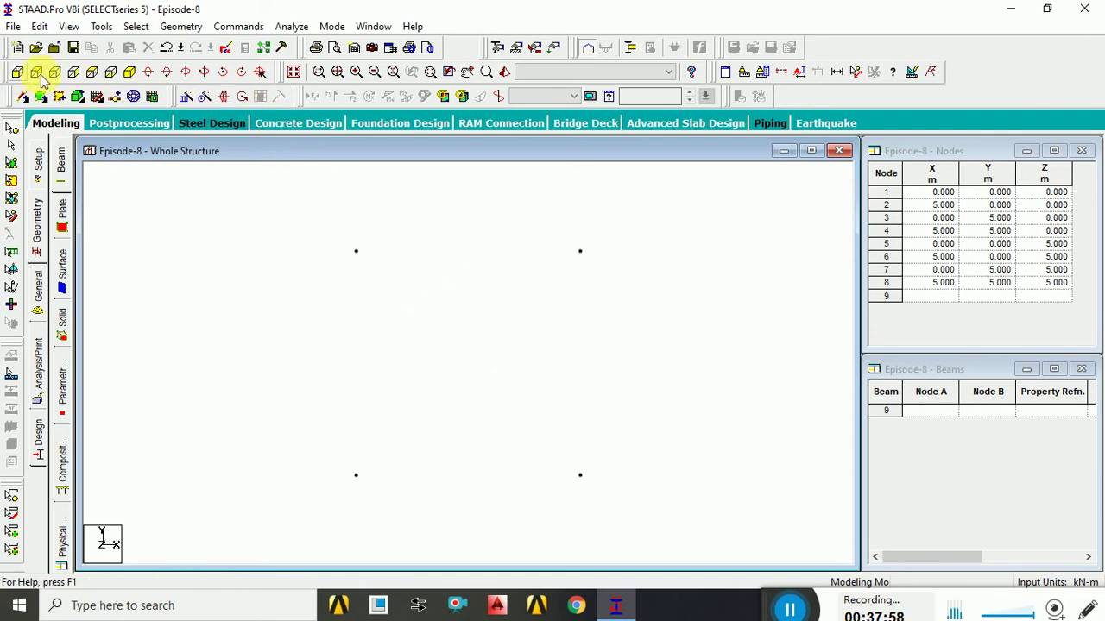
left_click_drag(313, 224, 634, 276)
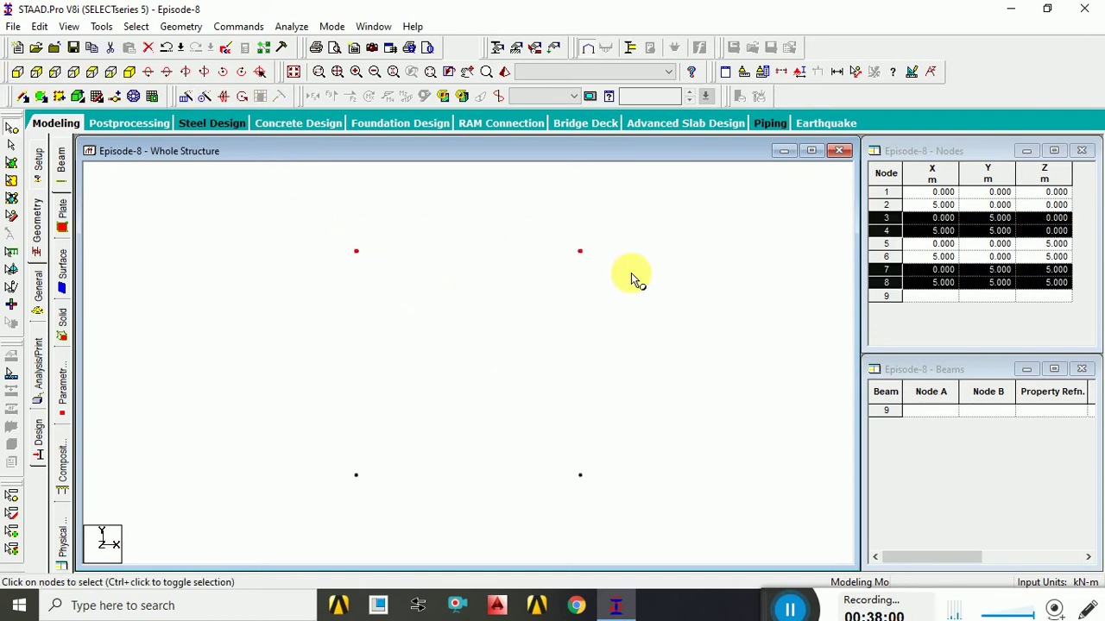
left_click(181, 26)
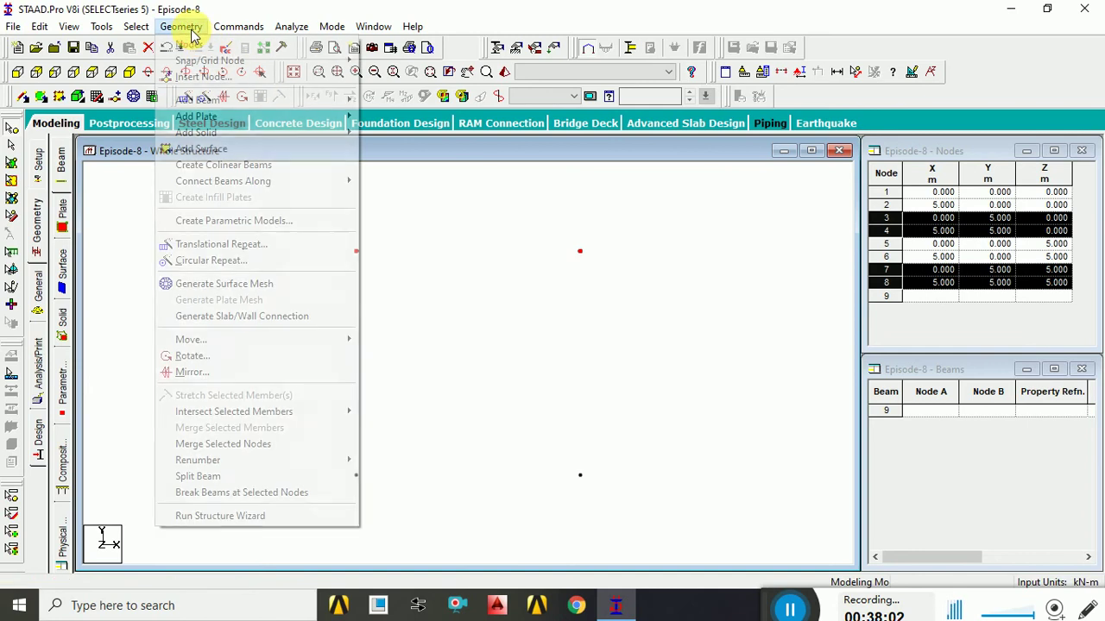
mouse_move(294, 188)
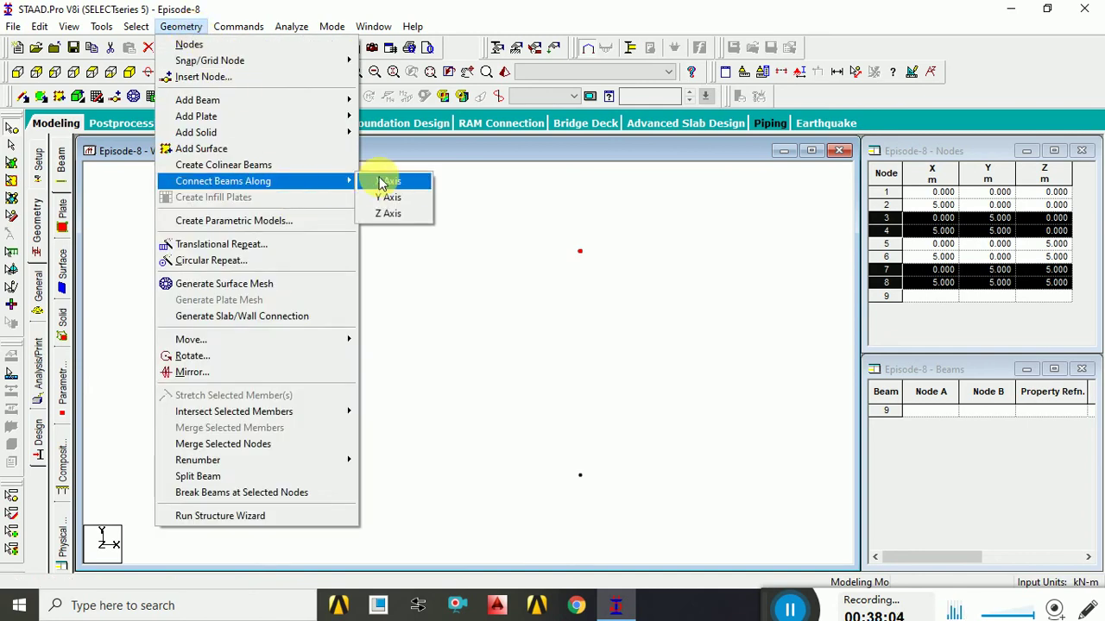
left_click(383, 183)
left_click(593, 336)
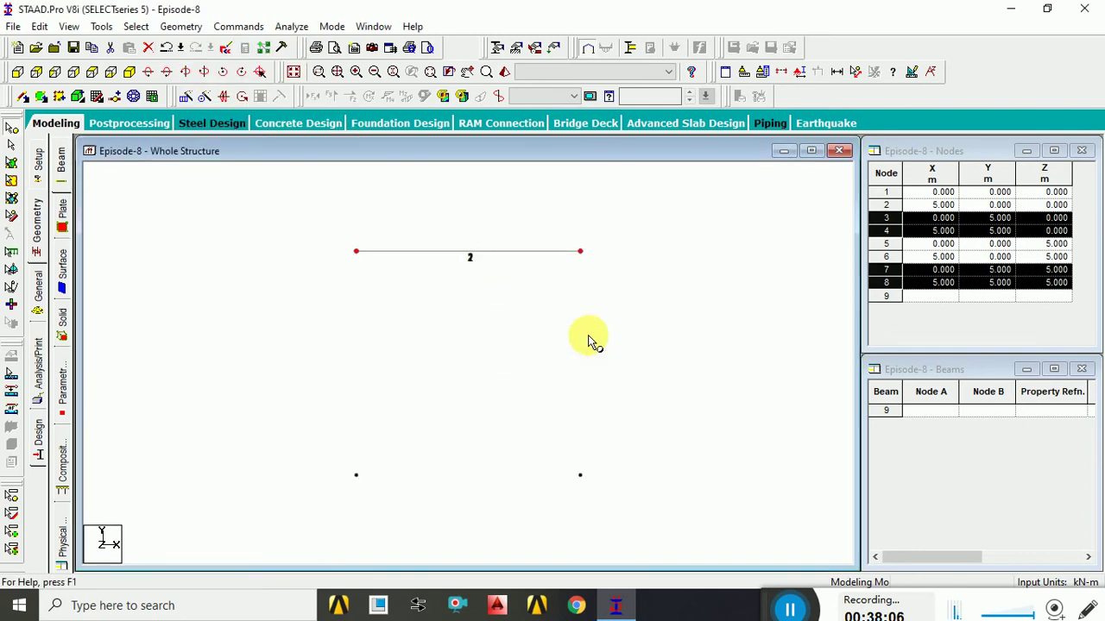
- Connect the same four upper nodes with beams along the Z axis
left_click(181, 26)
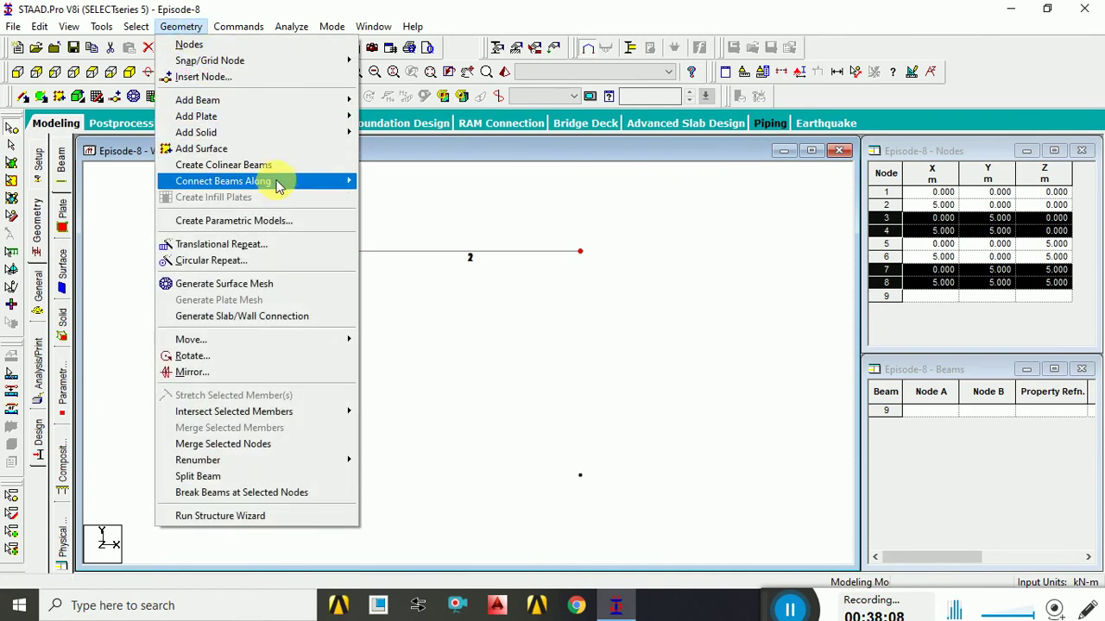
mouse_move(281, 188)
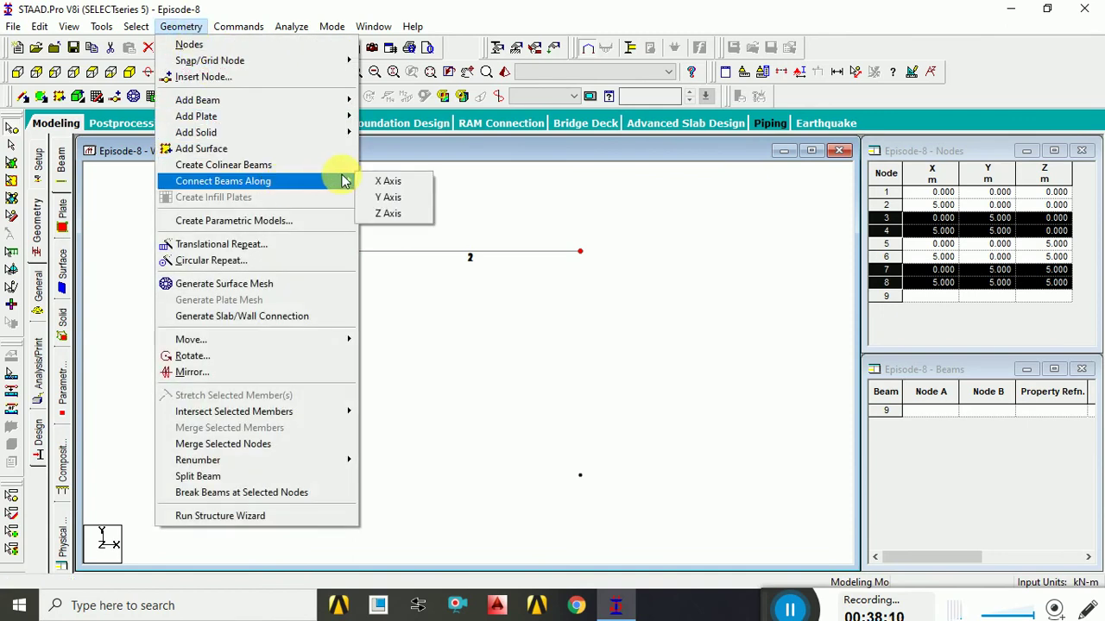
left_click(398, 216)
left_click(595, 335)
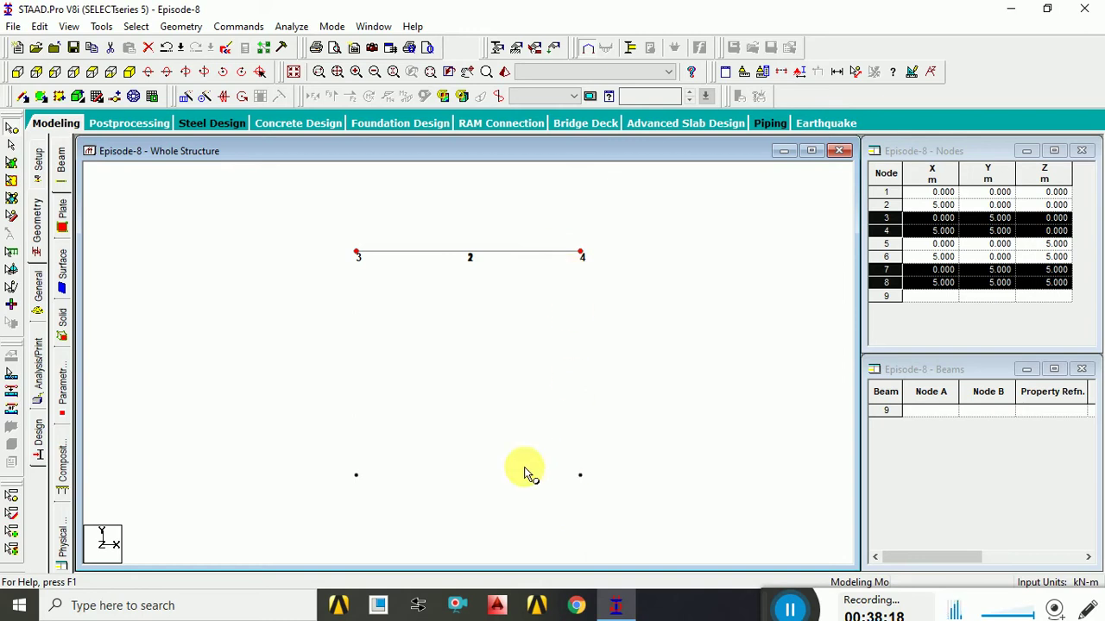
- Connect all eight nodes along the Y axis to create the columns, and show the frame in isometric view
left_click(356, 311)
left_click_drag(338, 211, 387, 503)
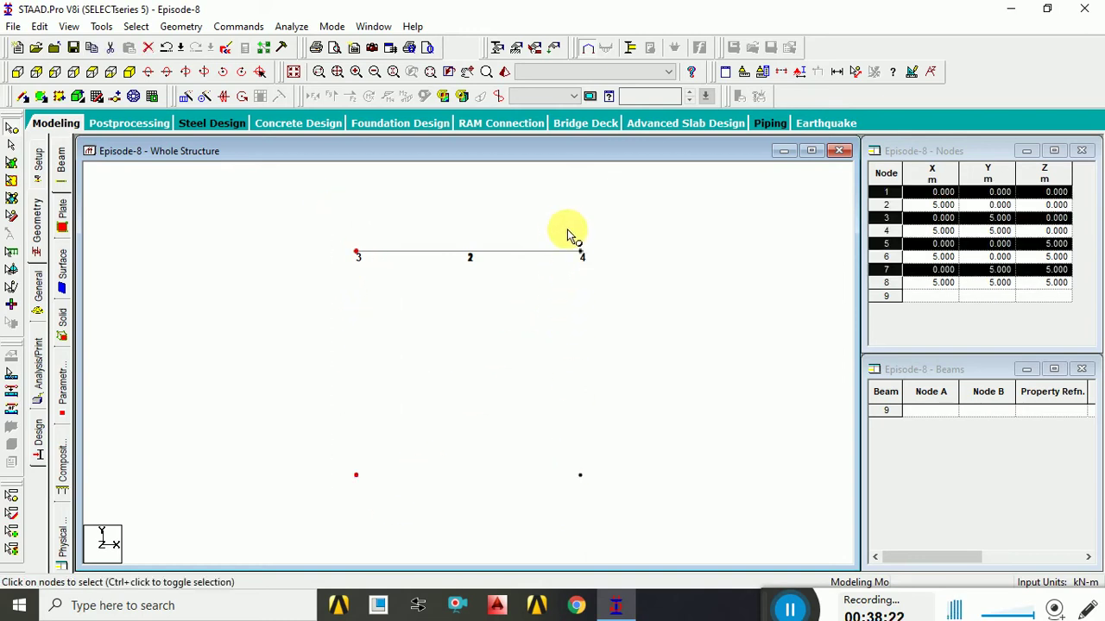
left_click_drag(567, 223, 630, 510)
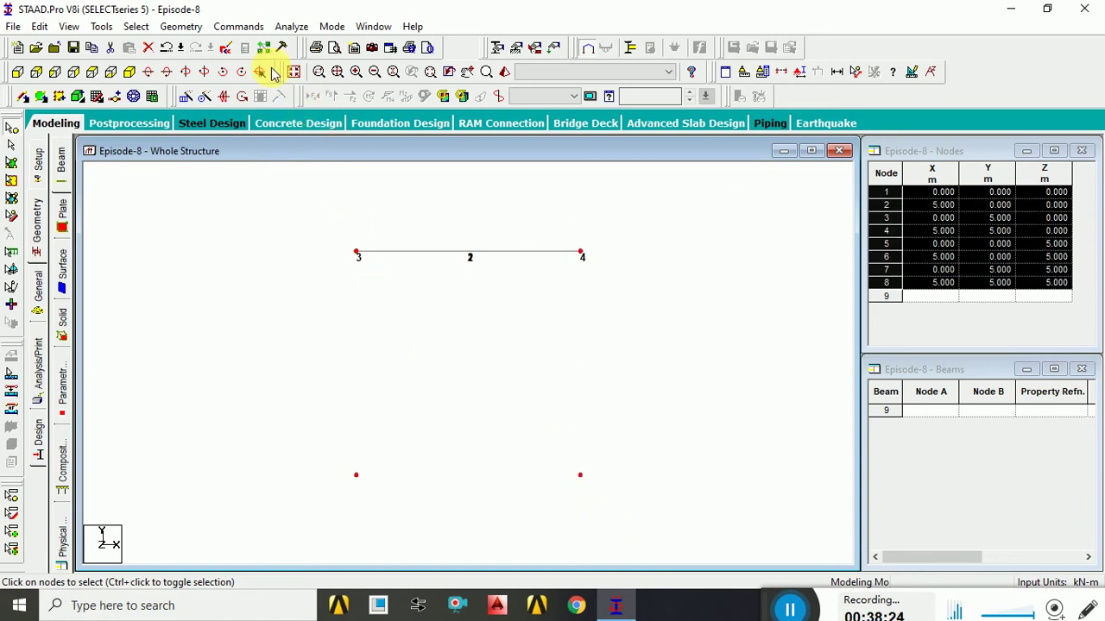
left_click(182, 27)
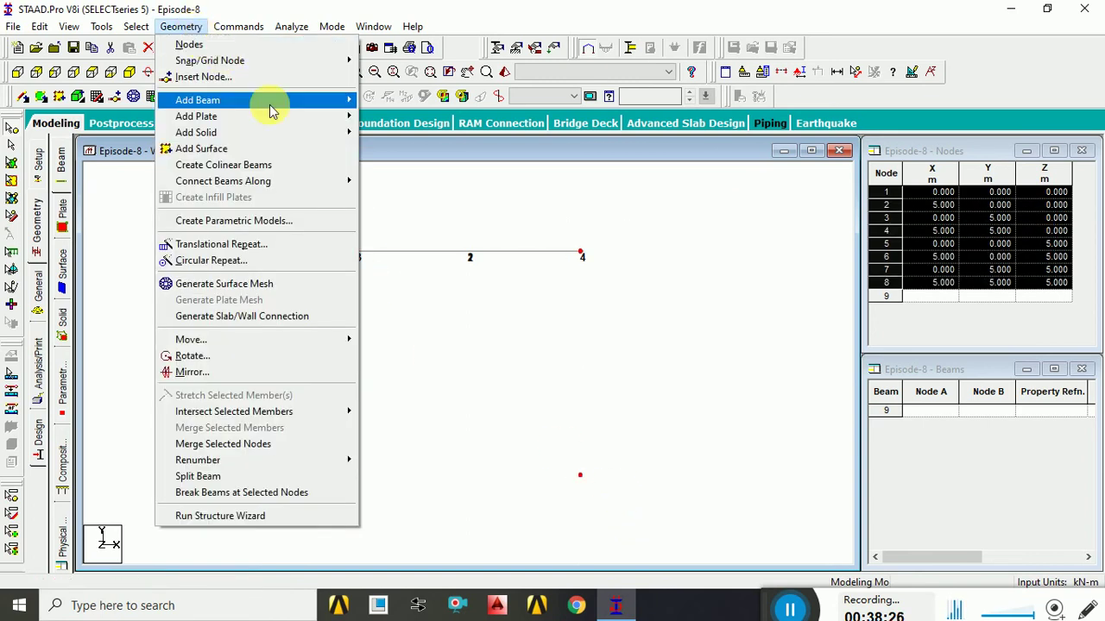
mouse_move(349, 184)
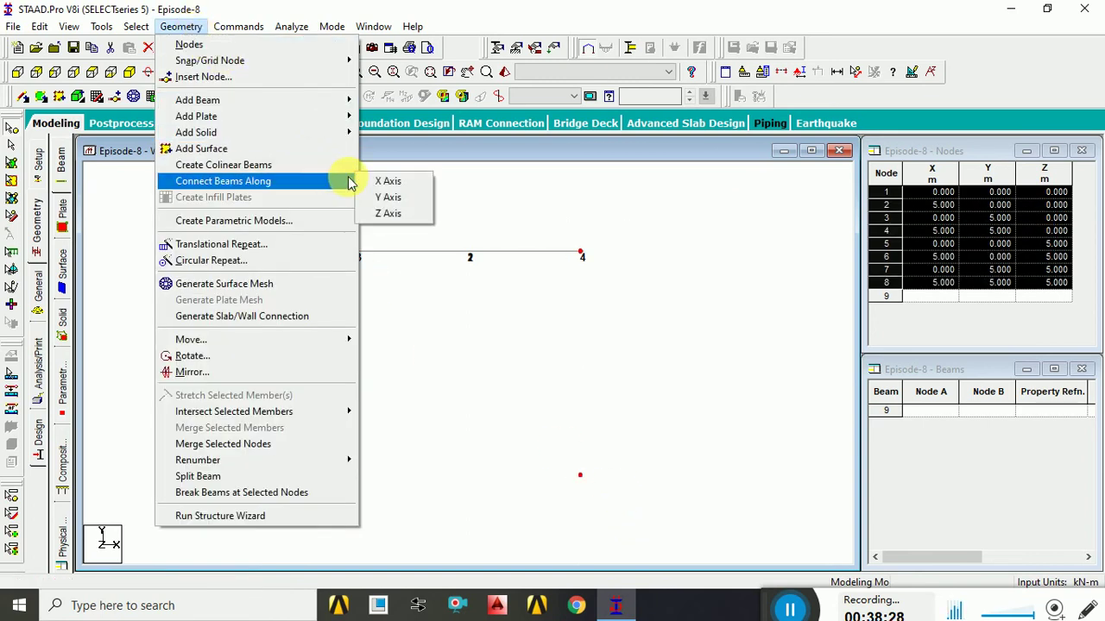
left_click(387, 198)
left_click(589, 335)
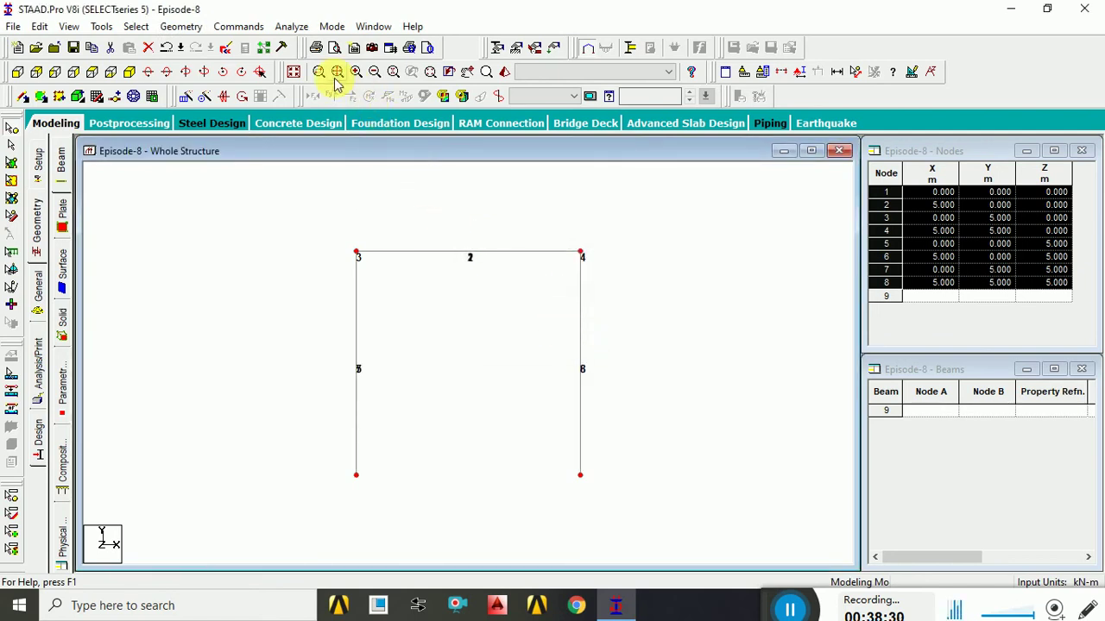
left_click(295, 72)
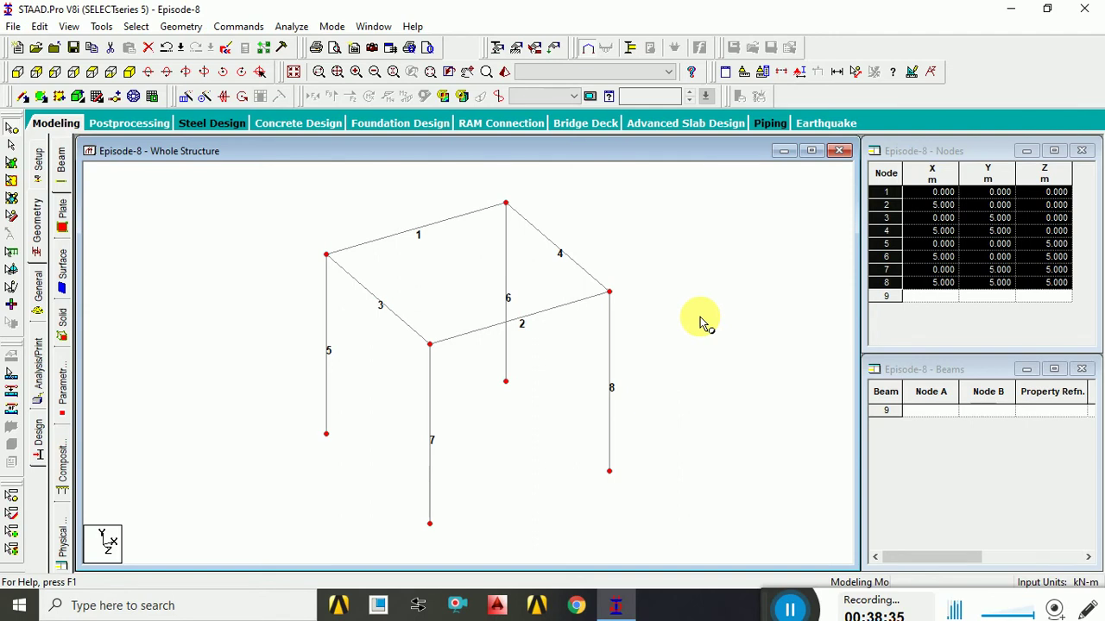
left_click(700, 318)
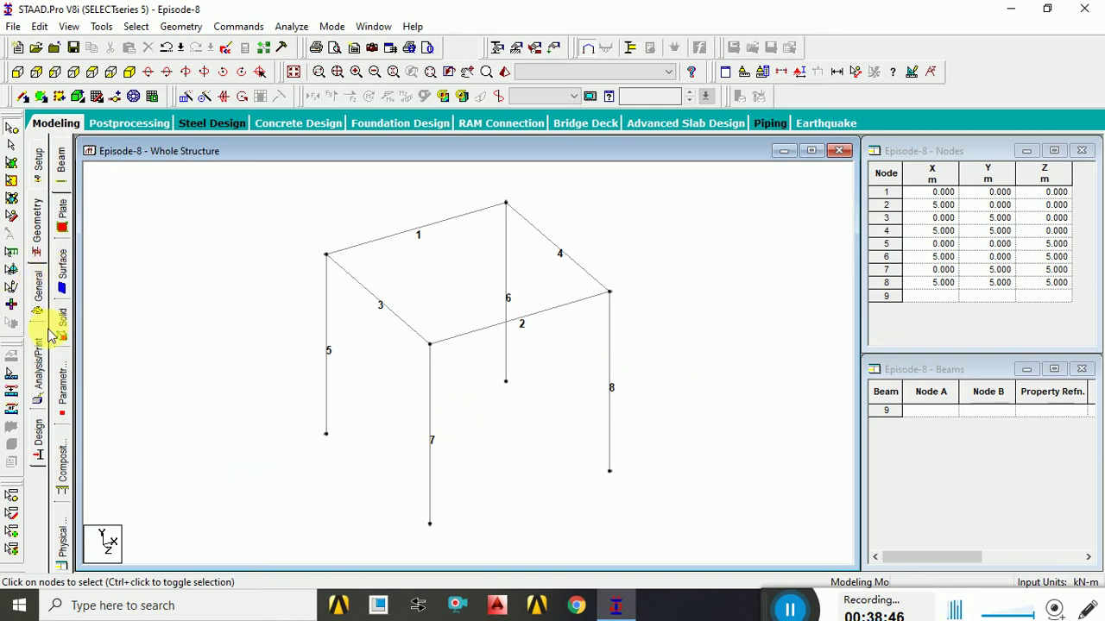
- Open the section properties page and examine the geometry and property information of column 8
left_click(36, 287)
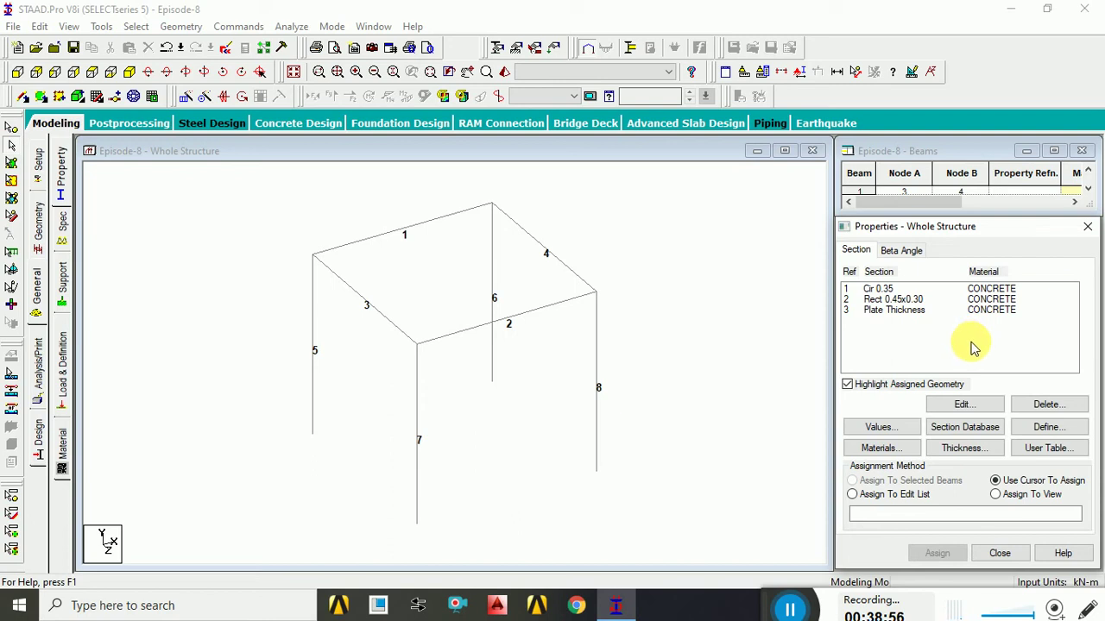
left_click(596, 353)
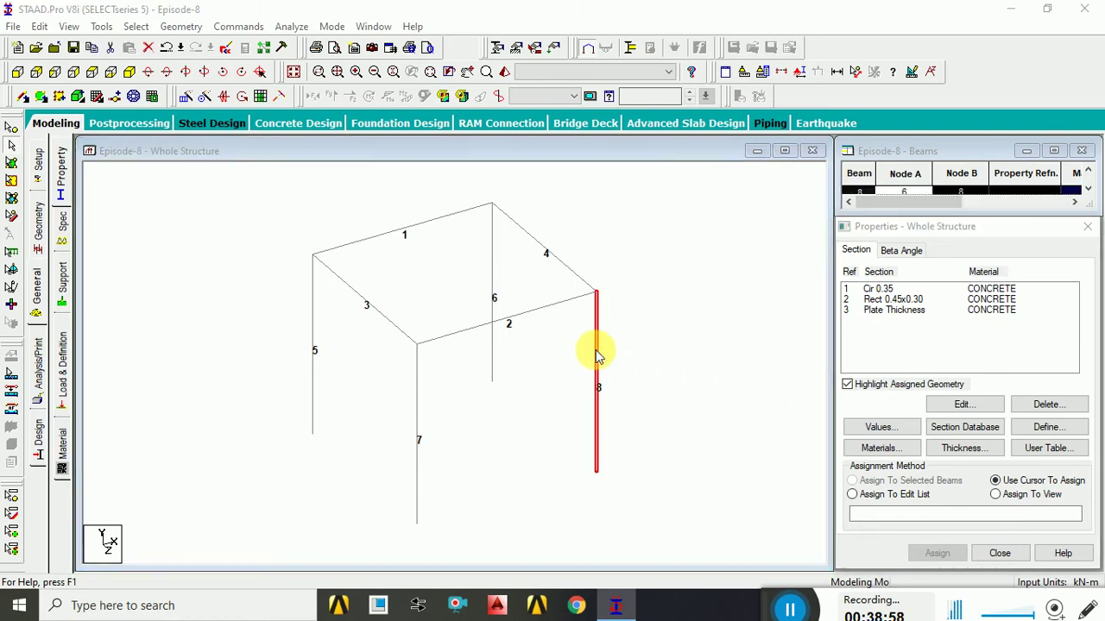
double_click(595, 352)
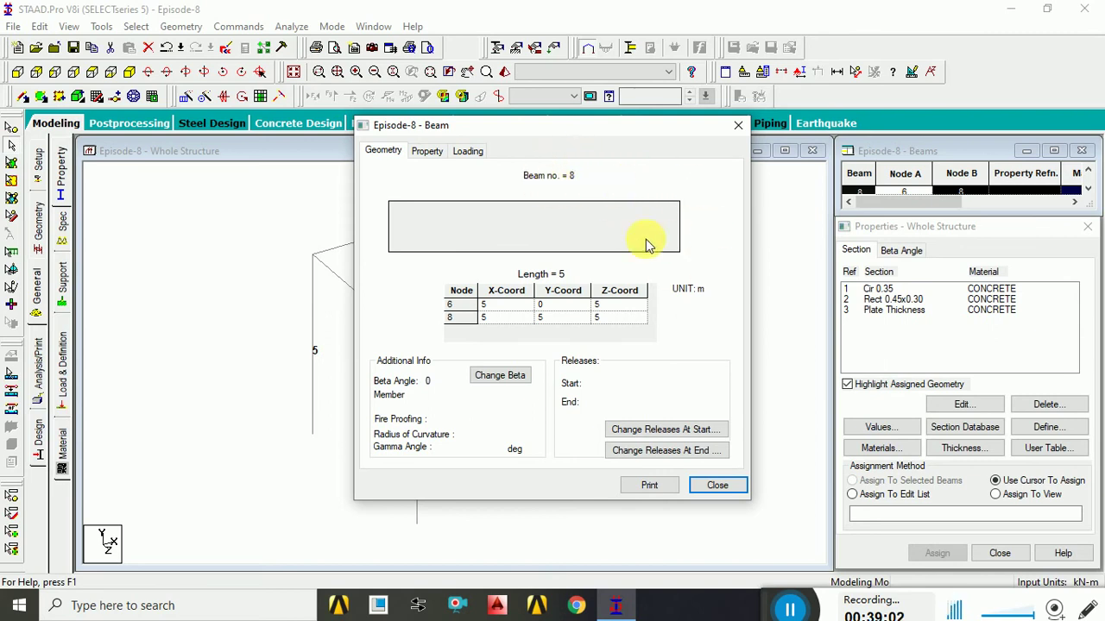
left_click(738, 127)
left_click(725, 380)
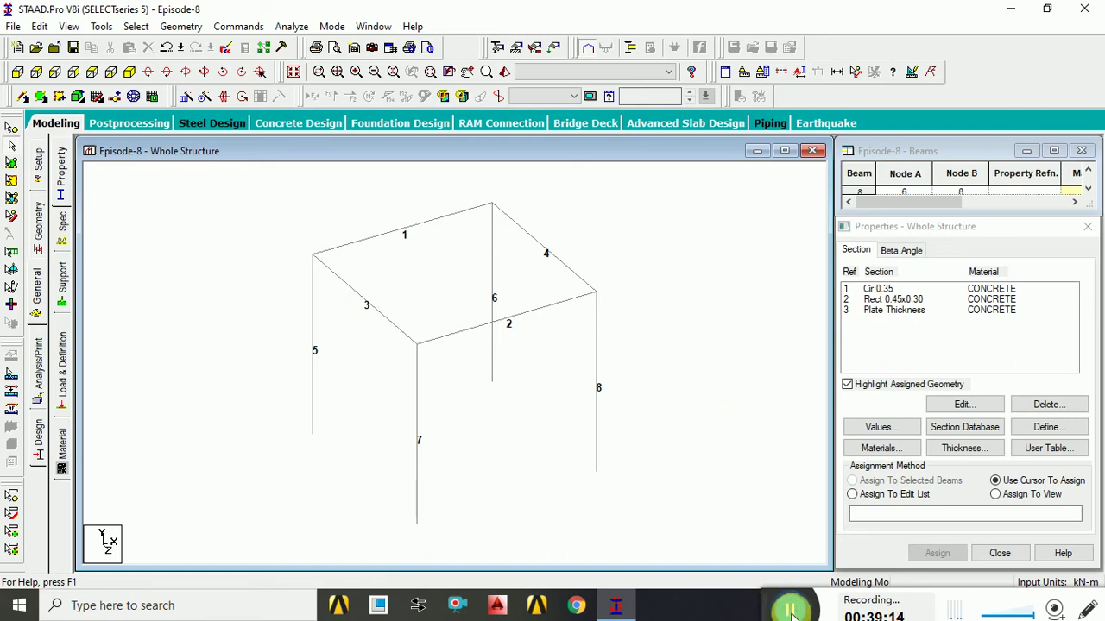
left_click_drag(791, 610, 693, 613)
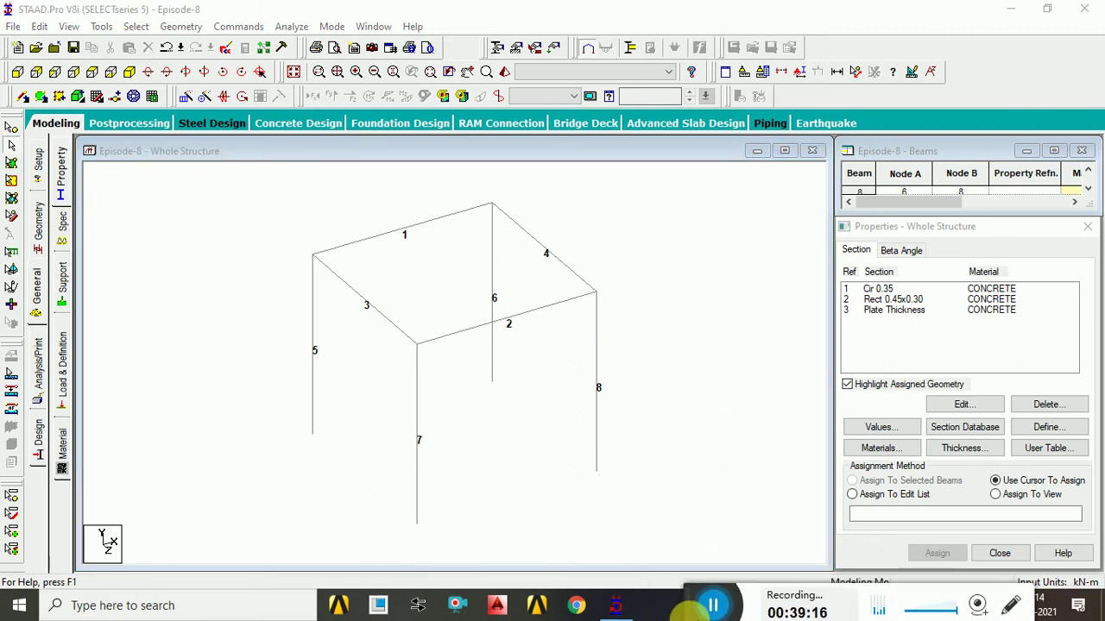
left_click(695, 286)
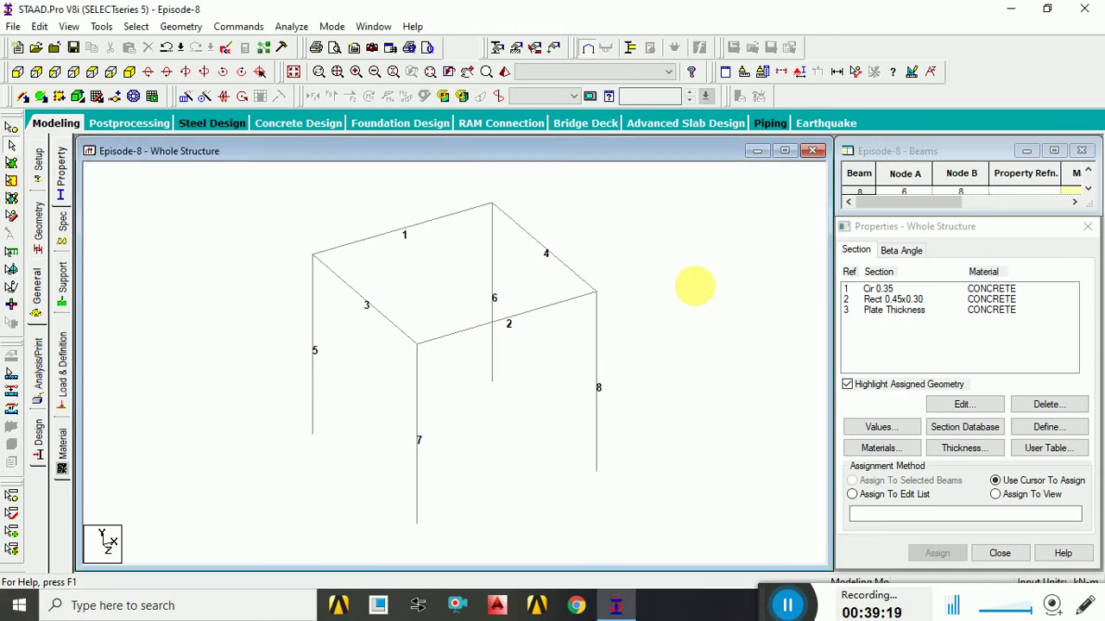
- Choose the Cir 0.35 section and select all members parallel to the Y axis
left_click(884, 294)
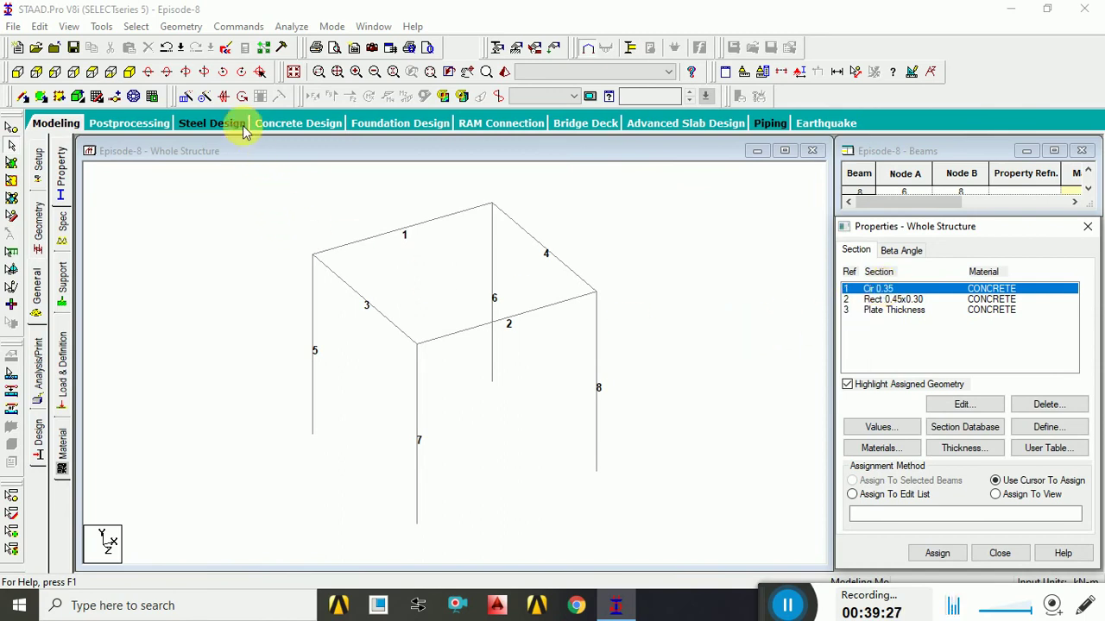
left_click(136, 27)
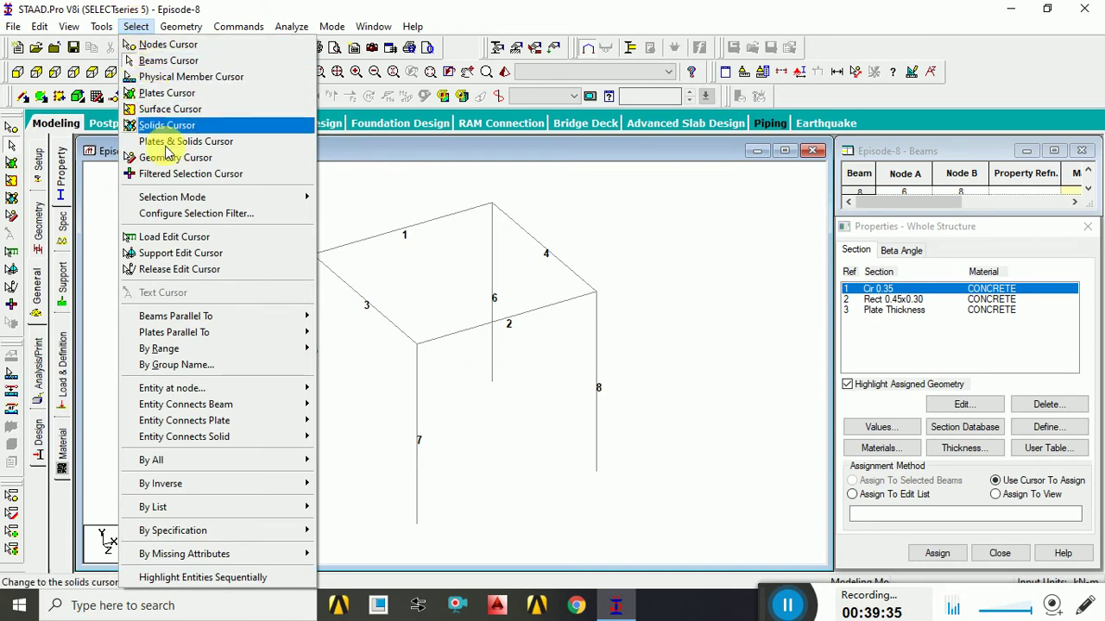
mouse_move(202, 319)
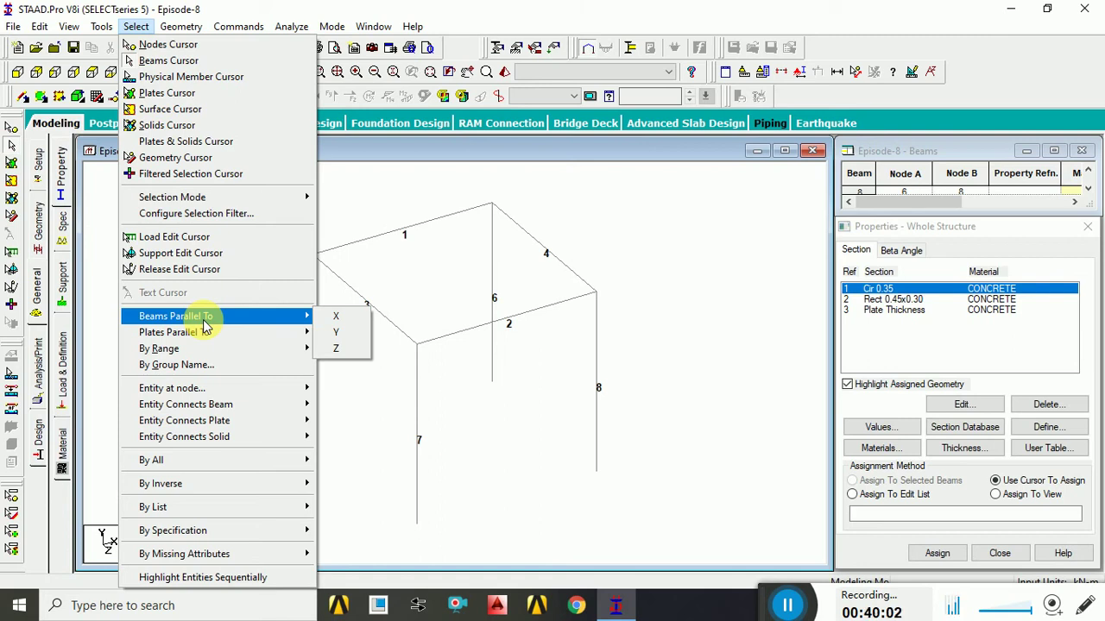
left_click(336, 336)
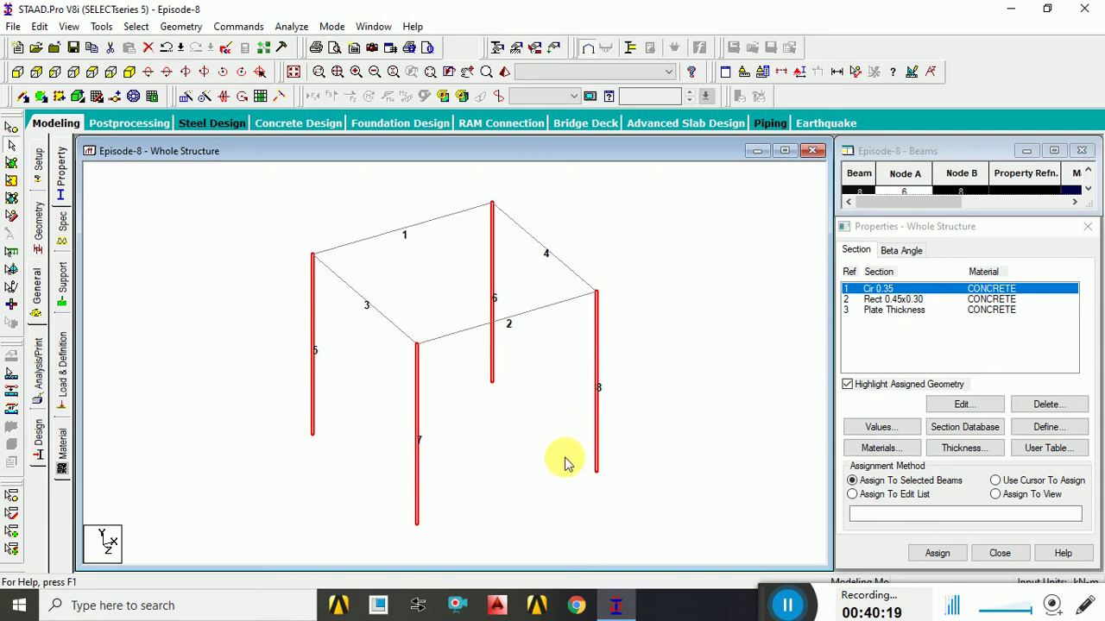
left_click(138, 26)
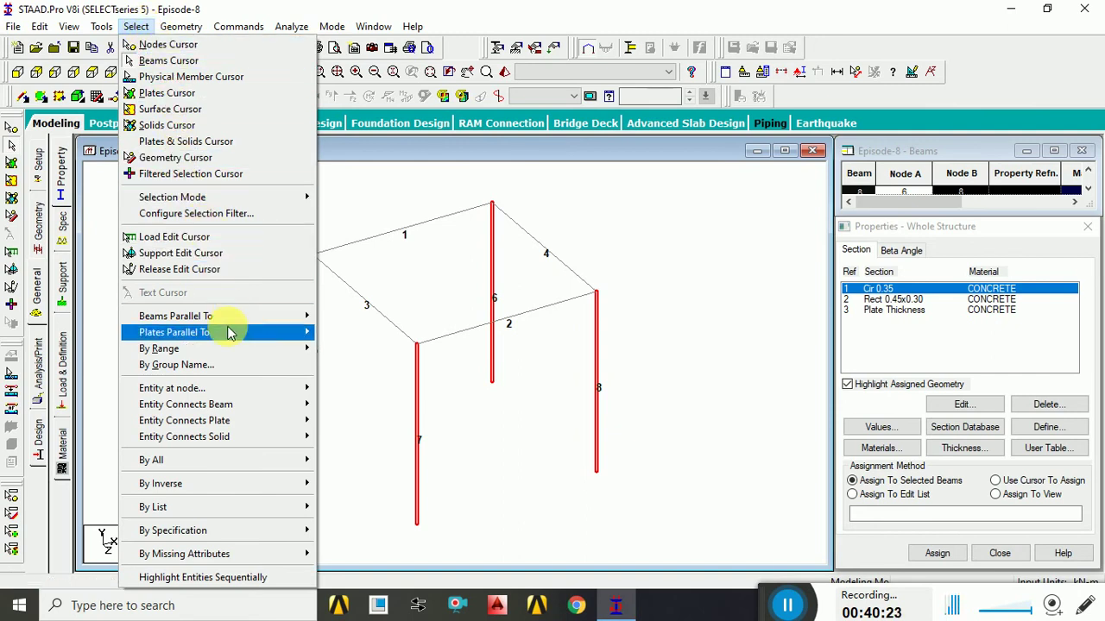
left_click(612, 341)
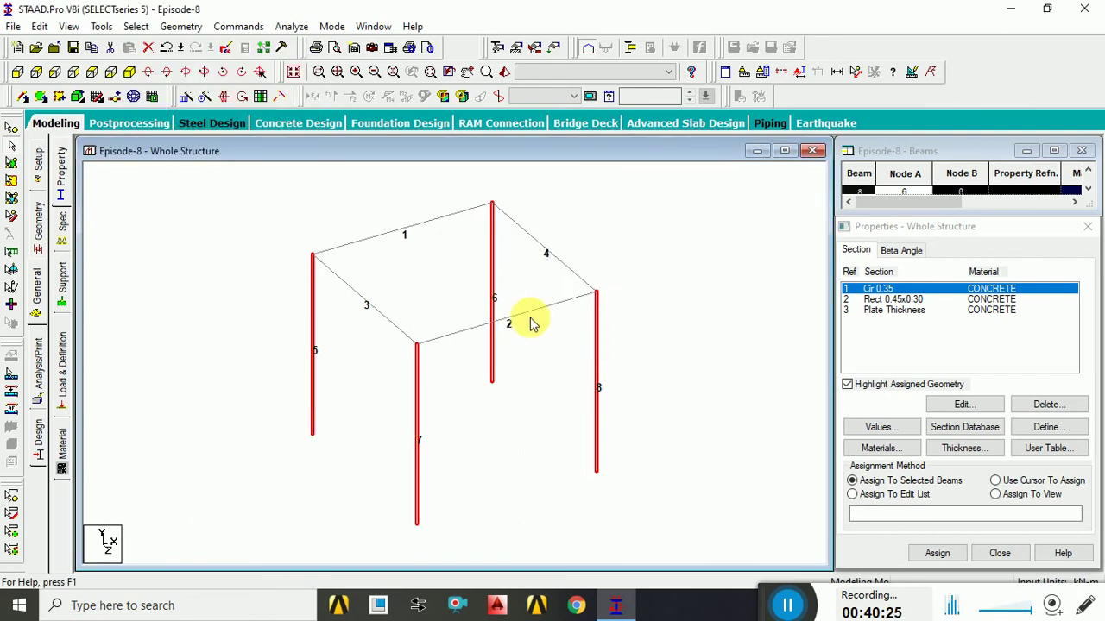
left_click(136, 27)
mouse_move(199, 315)
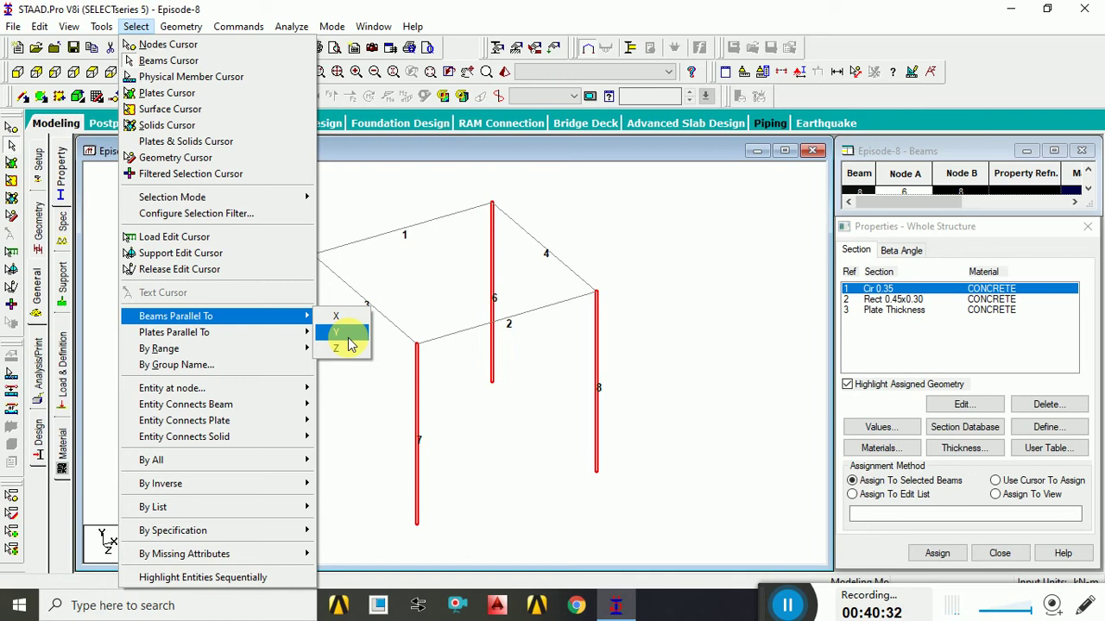
left_click(729, 379)
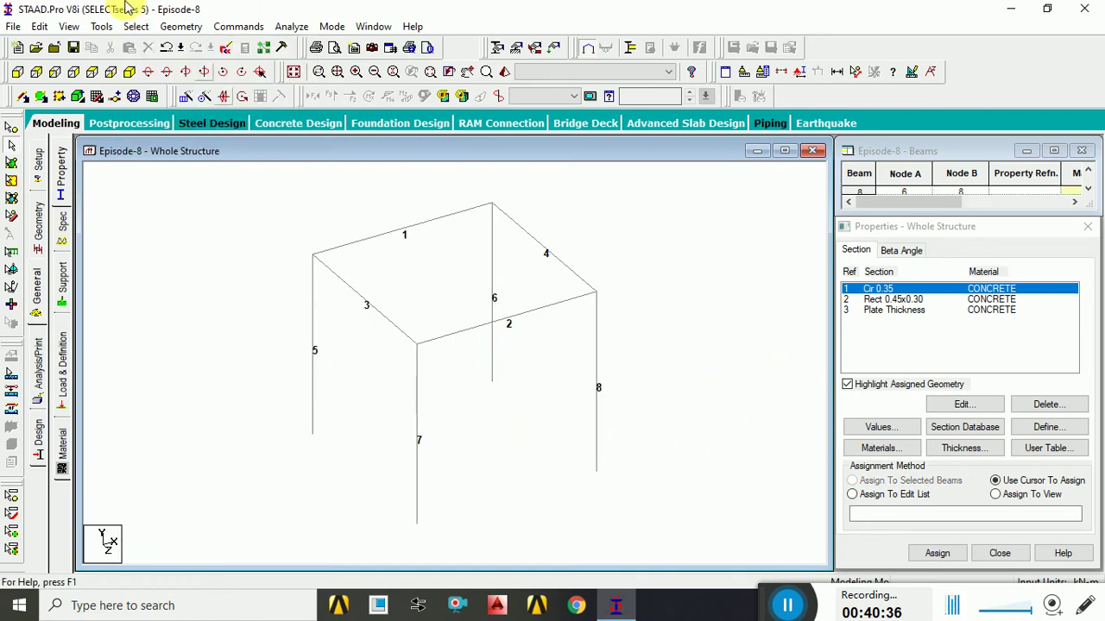
- Select the four columns parallel to Y and assign the Cir 0.35 section to the selected beams
left_click(135, 27)
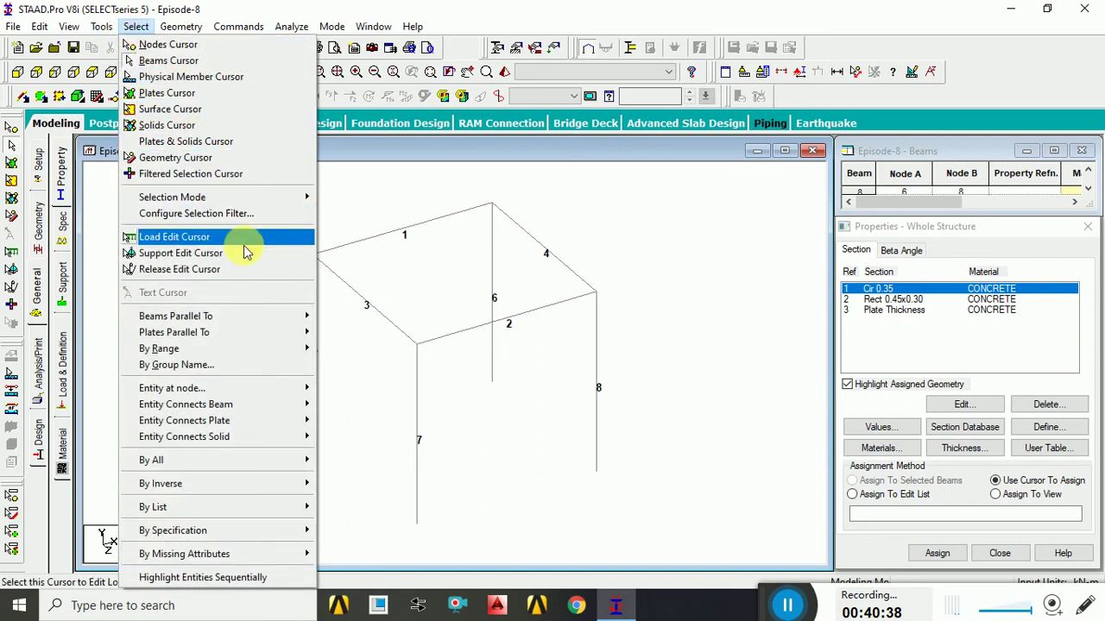
mouse_move(301, 316)
left_click(354, 331)
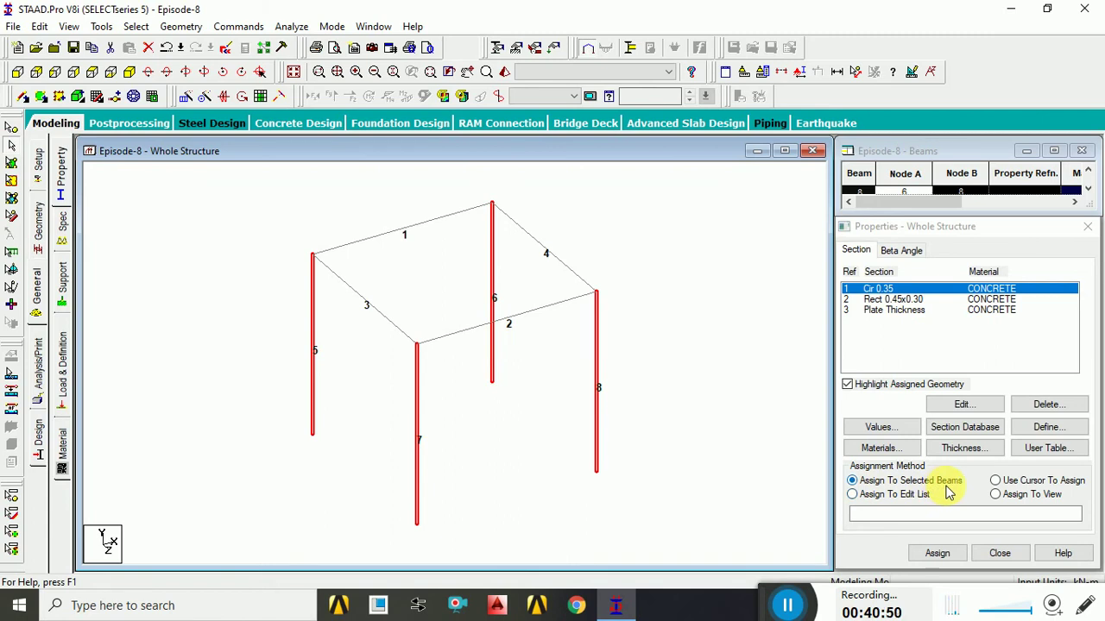
left_click(940, 554)
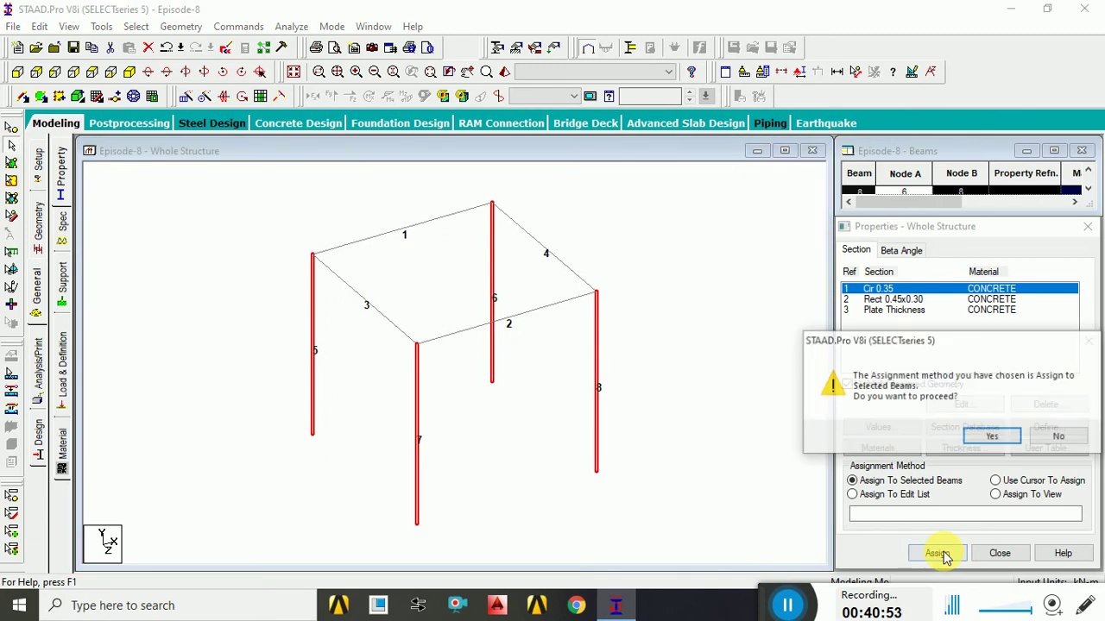
left_click(992, 439)
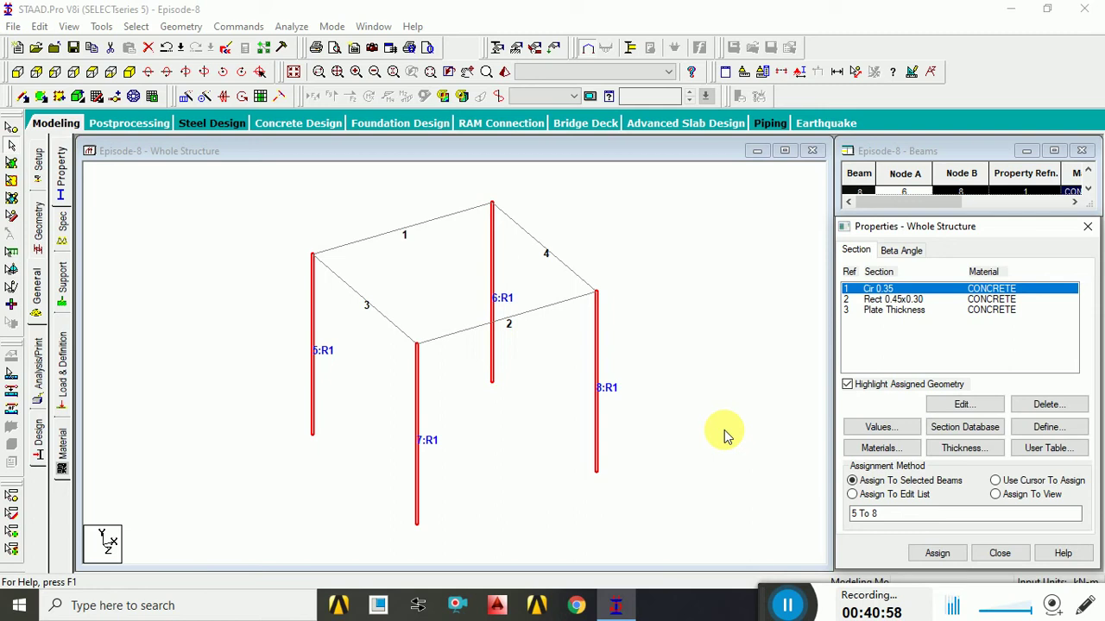
- Assign the Rect 0.45x0.30 section to all beams parallel to the X and Z axes
left_click(895, 299)
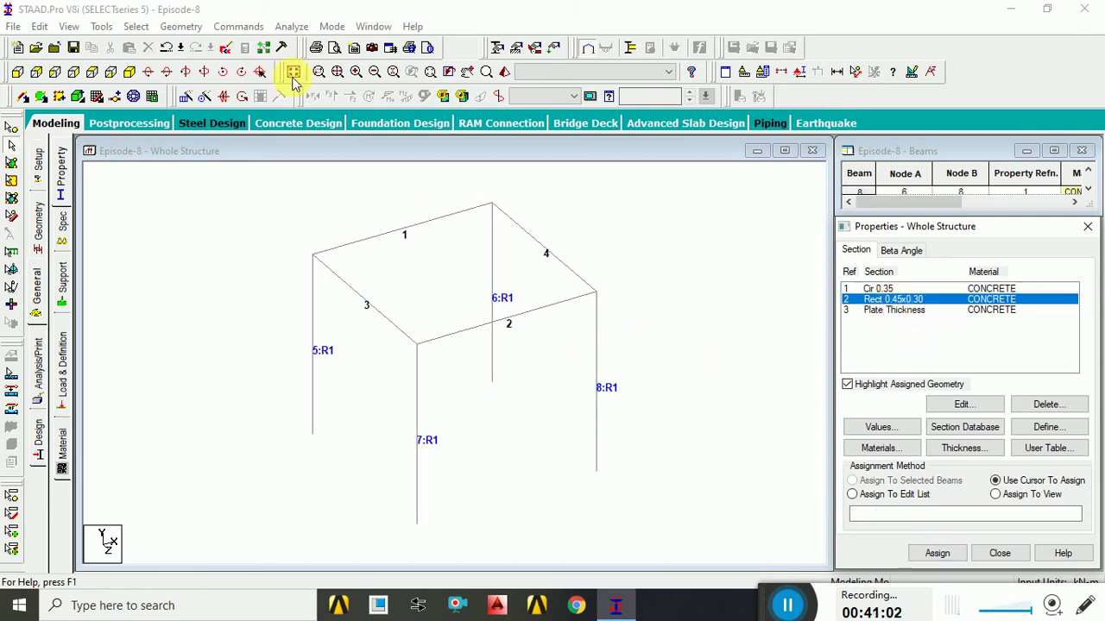
left_click(136, 26)
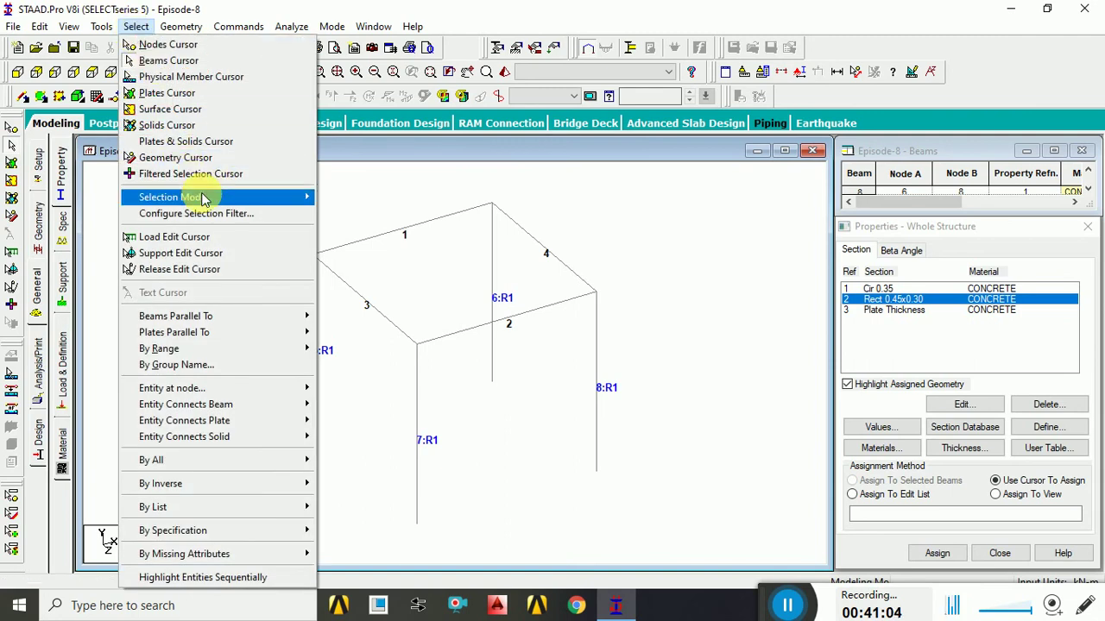
mouse_move(247, 316)
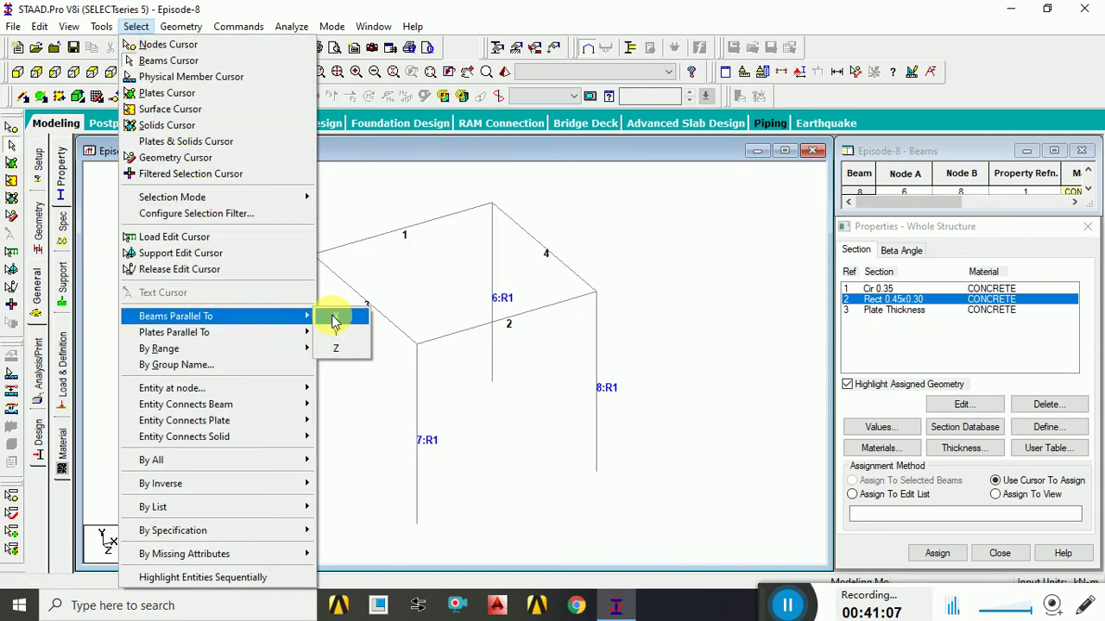
left_click(334, 320)
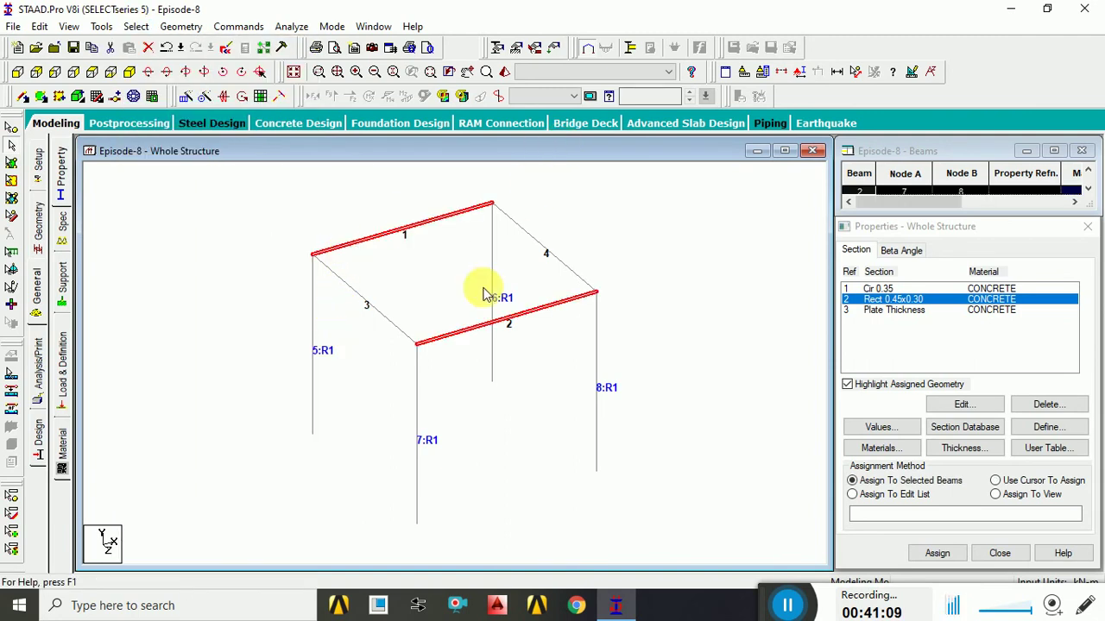
left_click(139, 27)
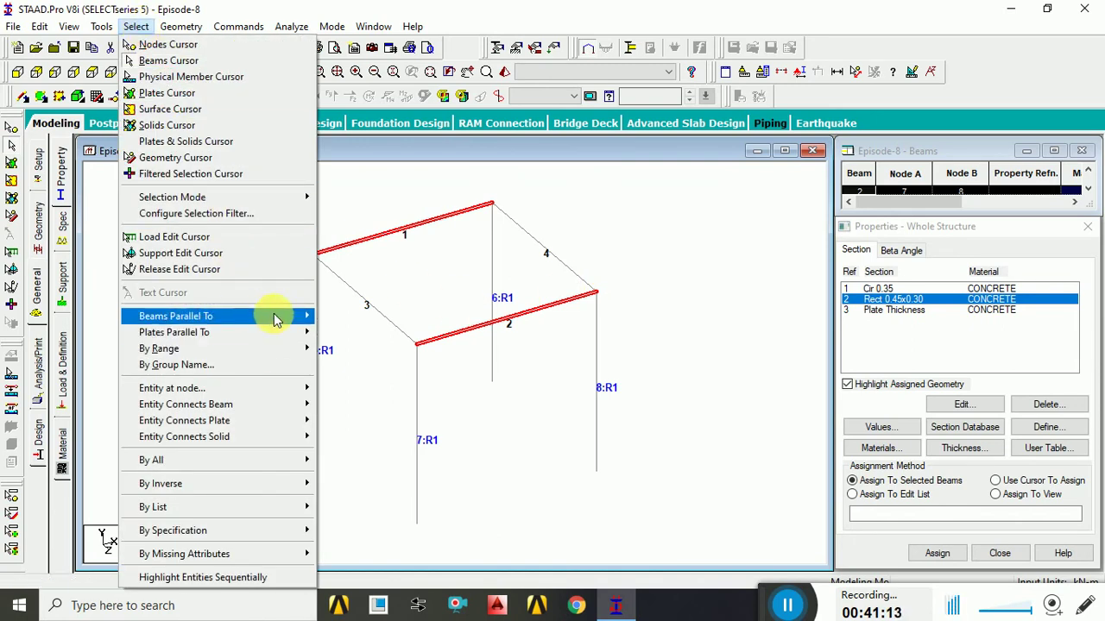
mouse_move(285, 317)
left_click(339, 349)
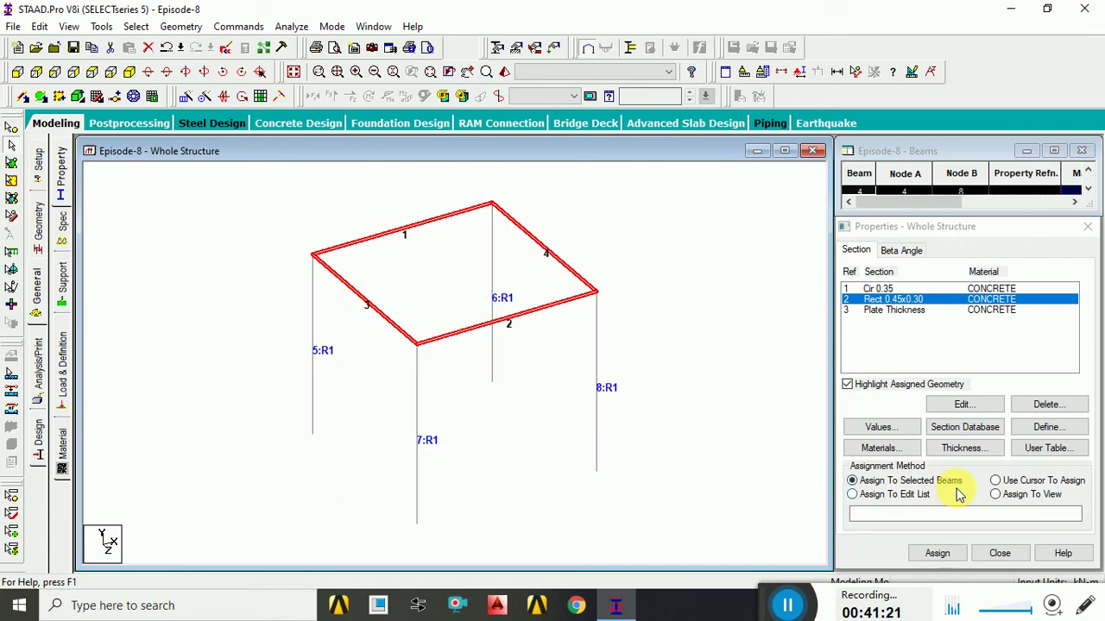
left_click(948, 560)
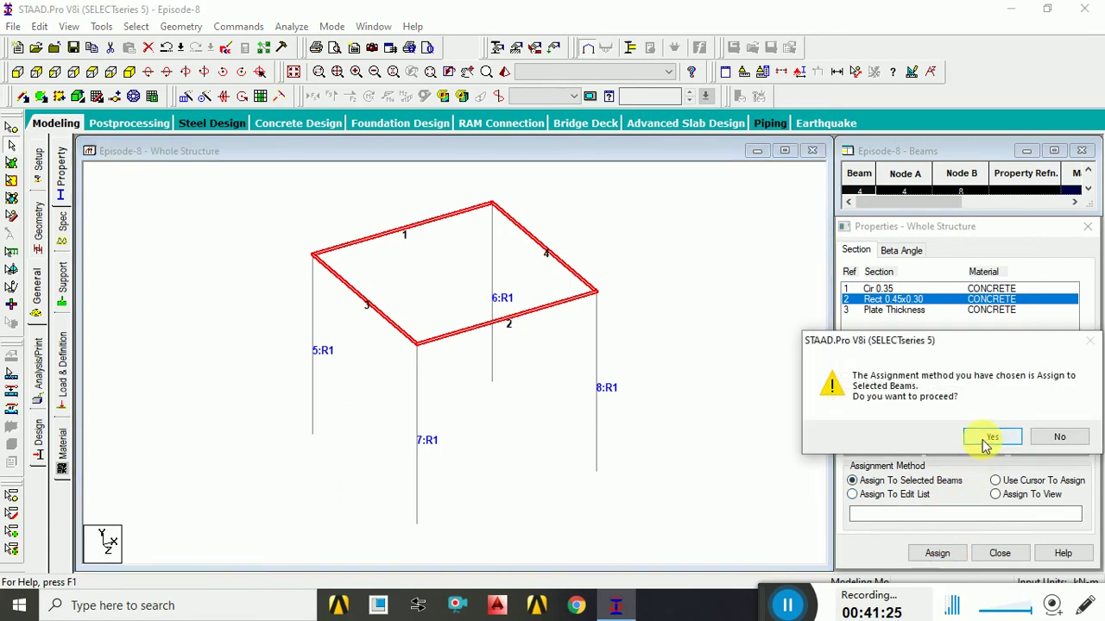
left_click(989, 438)
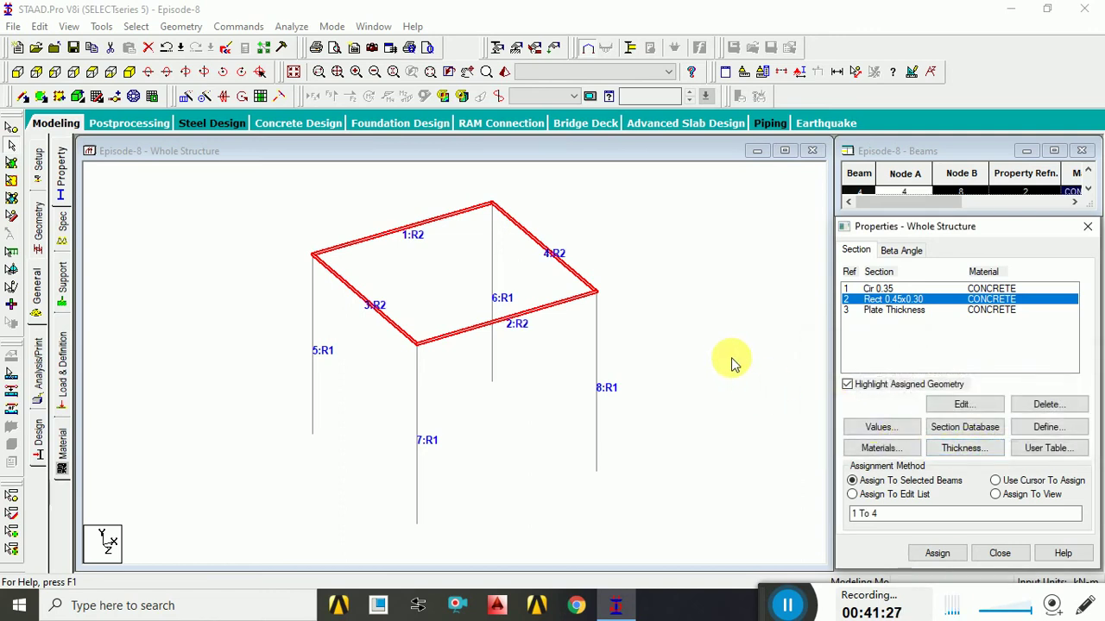
- Clear the selection and turn off the beam number labels, keeping the section reference labels
left_click(678, 377)
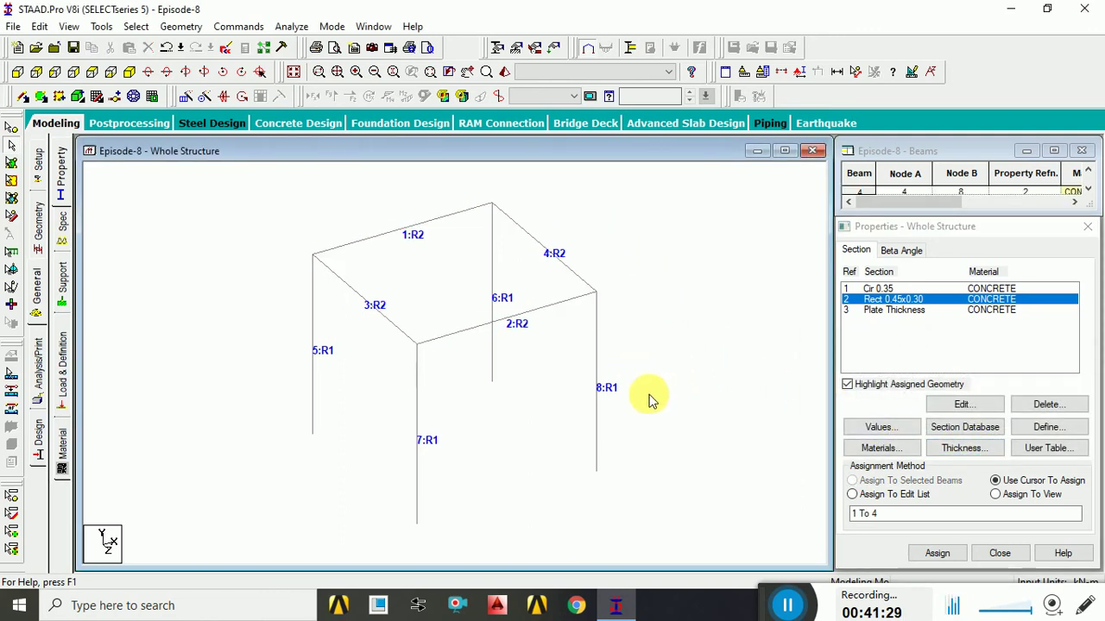
left_click(799, 73)
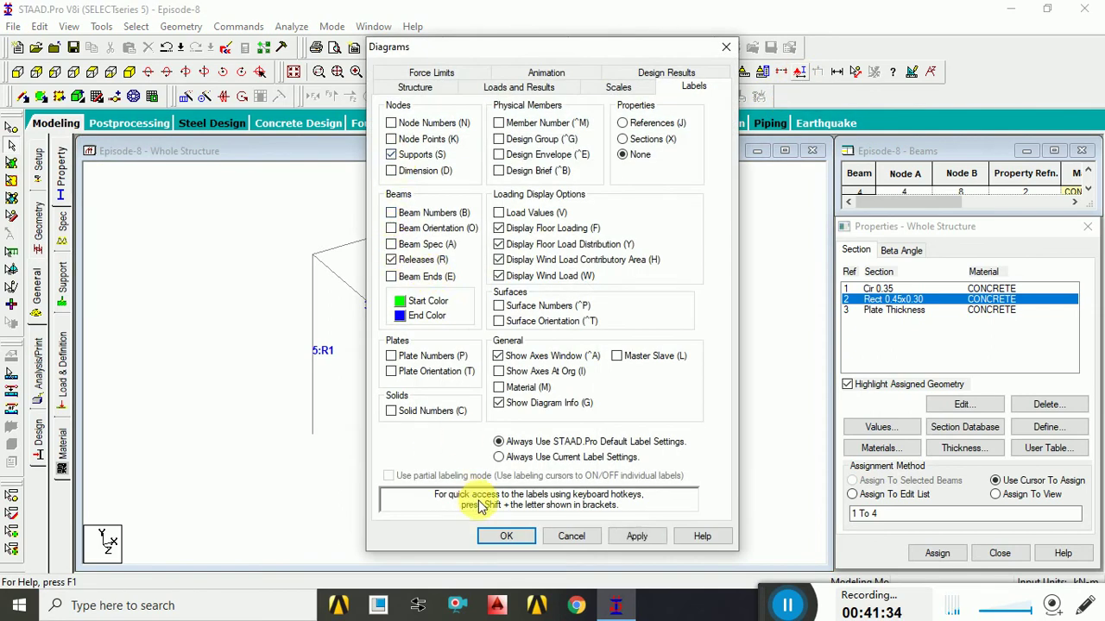
left_click(506, 536)
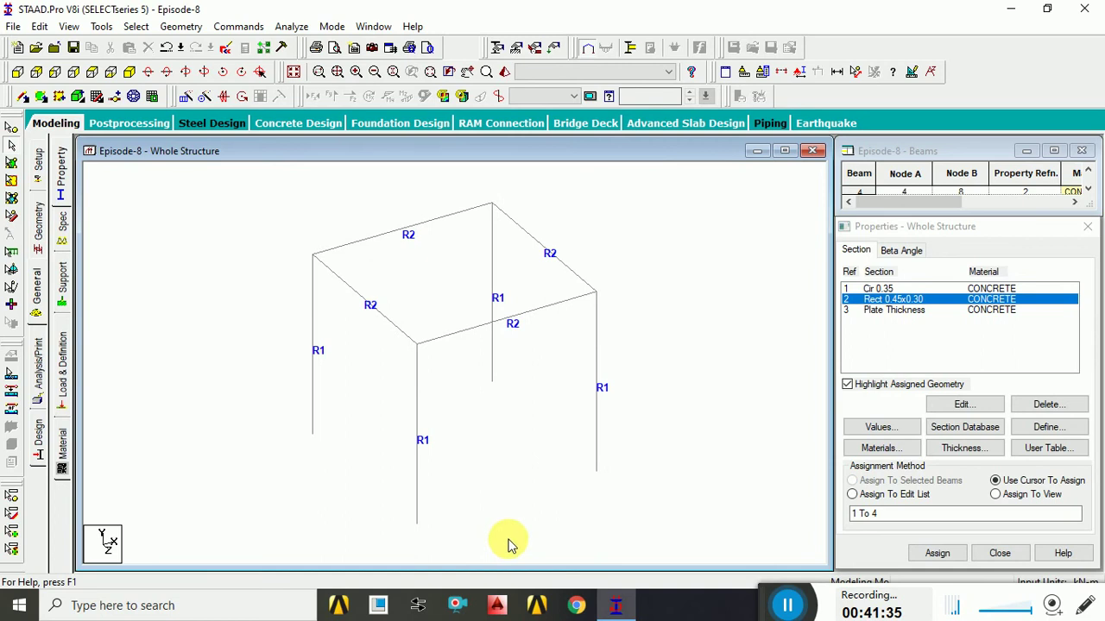
- Examine the section reference labels on the individual columns and upper beams
left_click(418, 444)
left_click(595, 402)
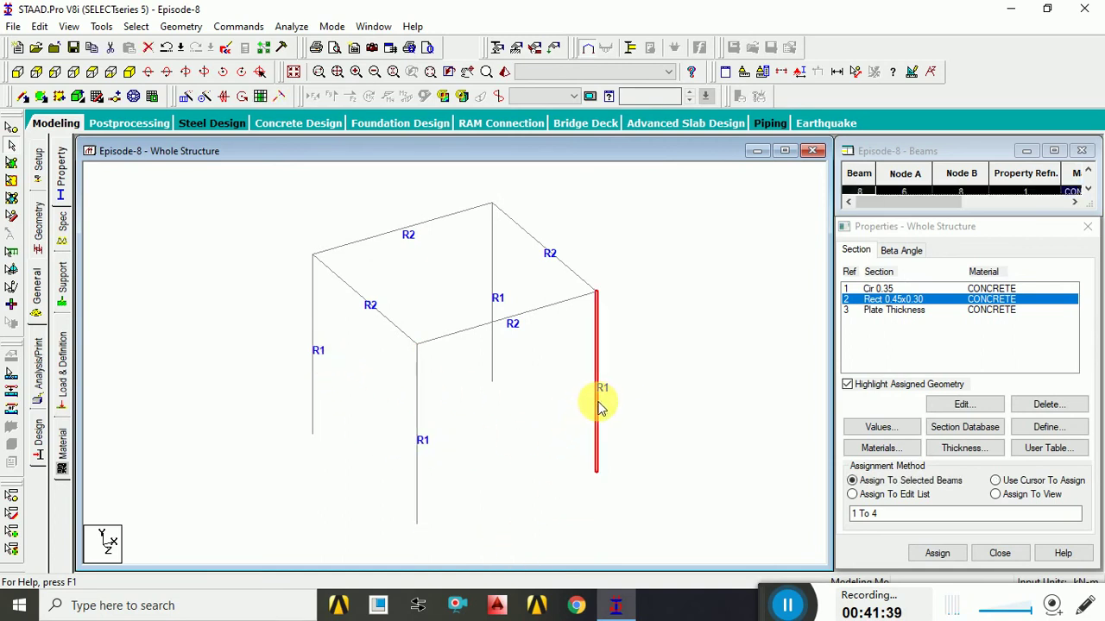
left_click(494, 264)
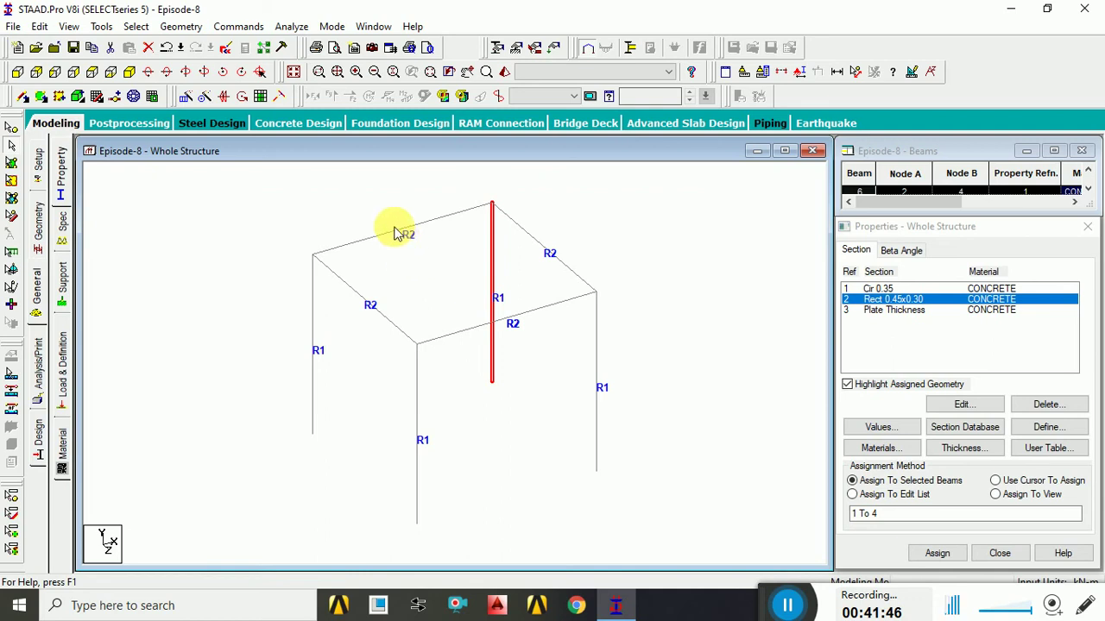
left_click(393, 240)
left_click(370, 309)
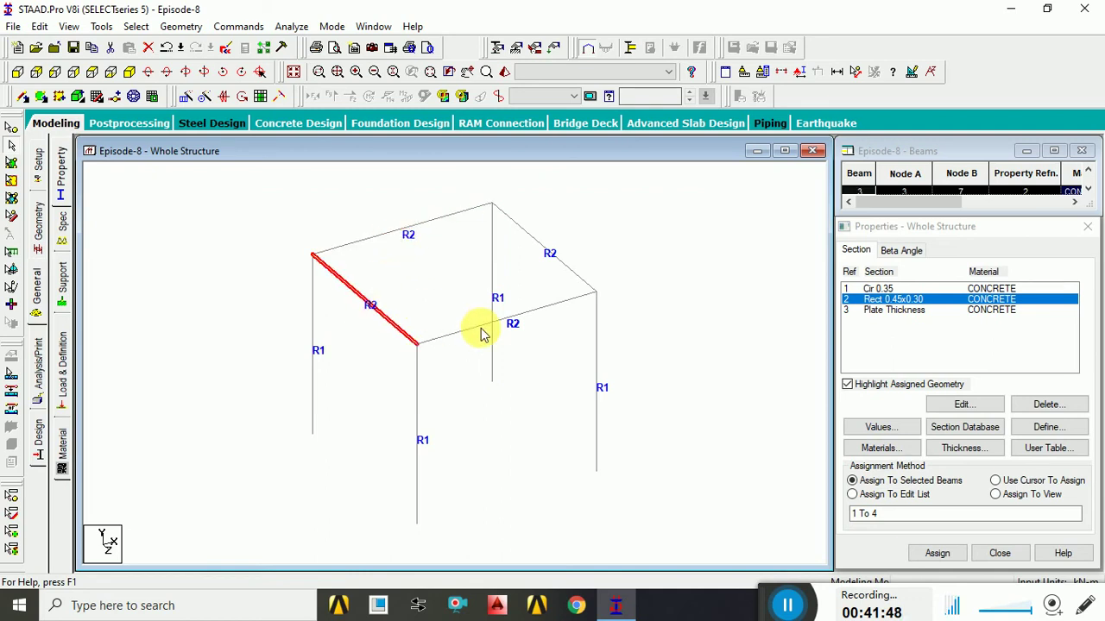
left_click(489, 325)
left_click(540, 247)
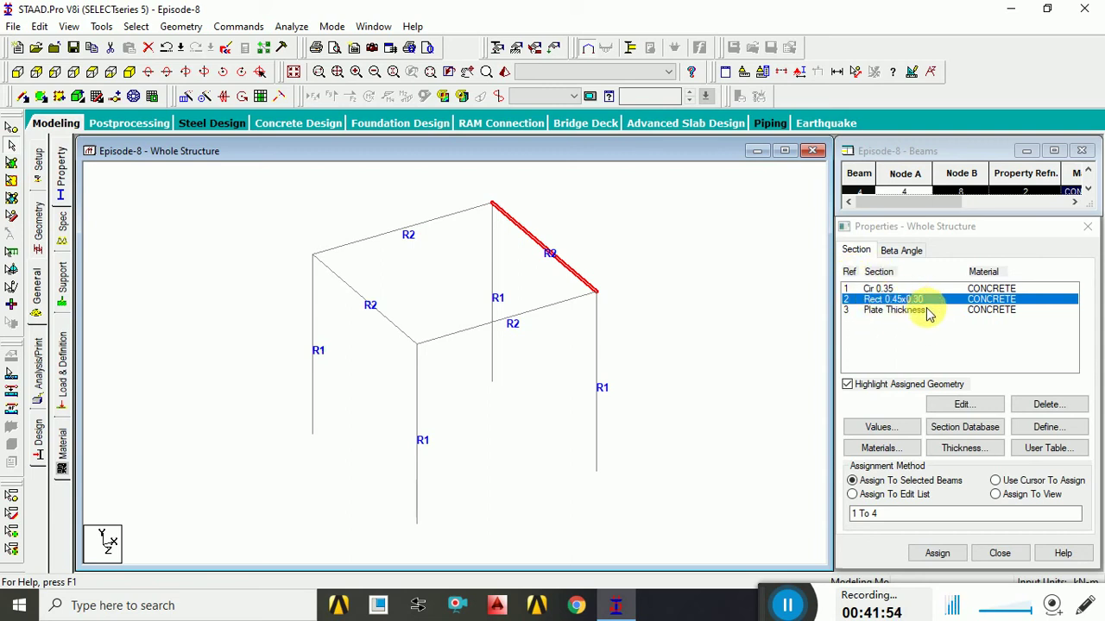
- Choose the Plate Thickness property and start the command for adding plates between nodes
left_click(881, 310)
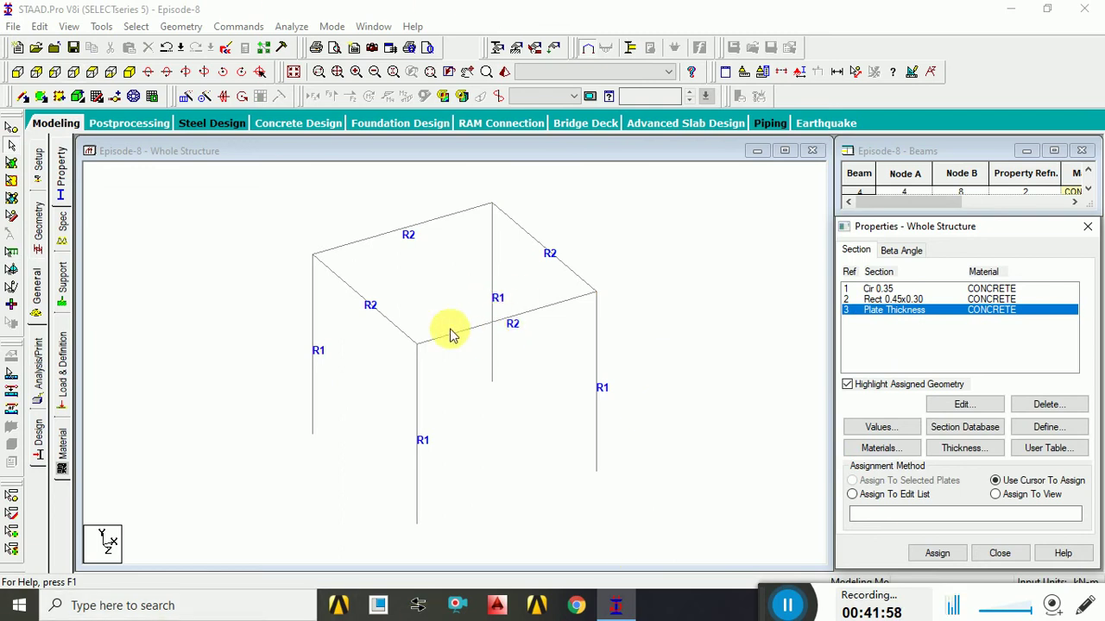
left_click(388, 276)
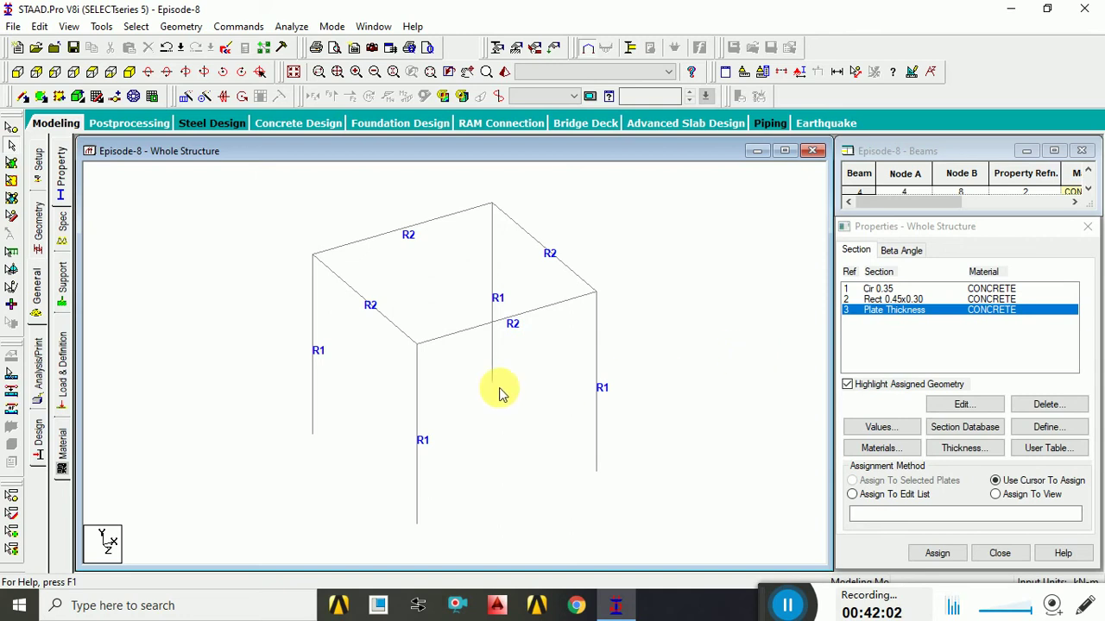
left_click(40, 100)
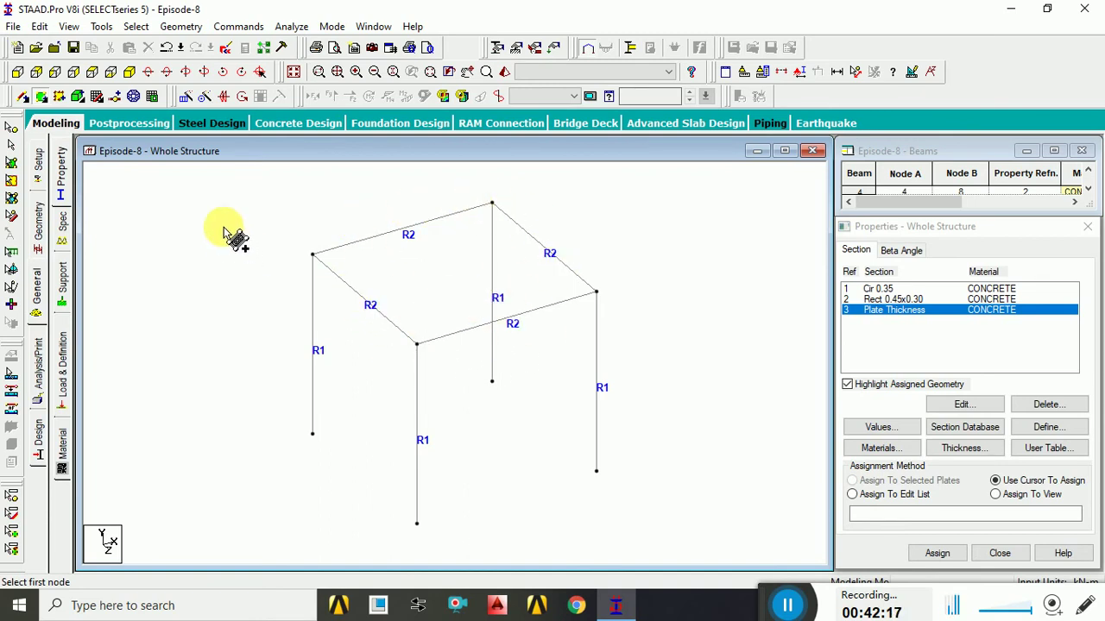
- Select the four upper beams of the frame and fill the bay between them with a plate
left_click(18, 73)
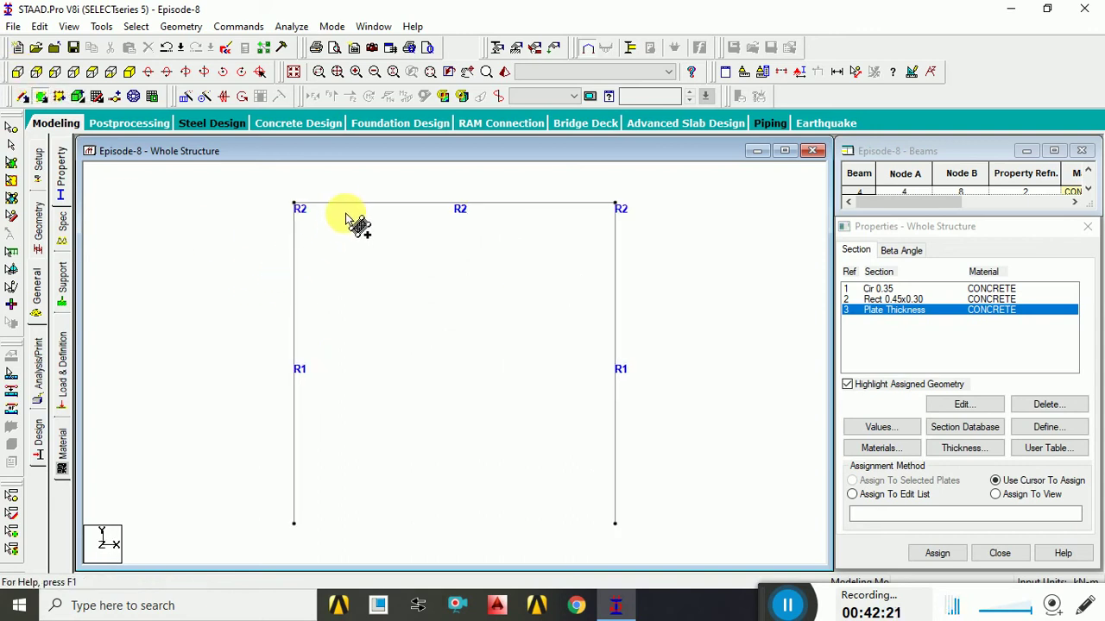
left_click(11, 149)
left_click_drag(269, 187, 679, 242)
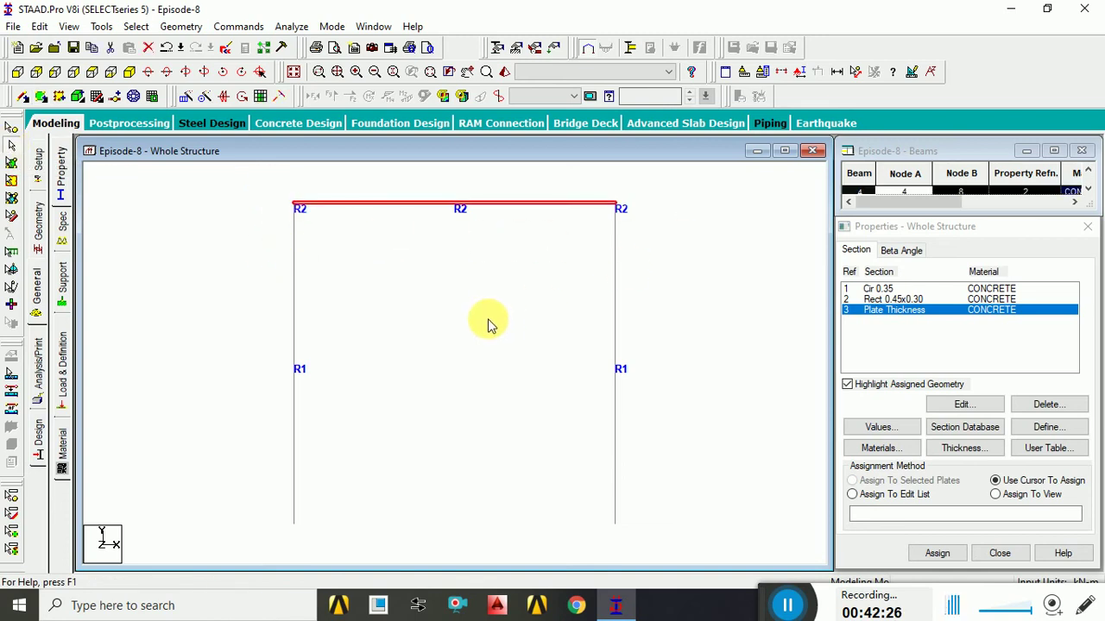
left_click(293, 72)
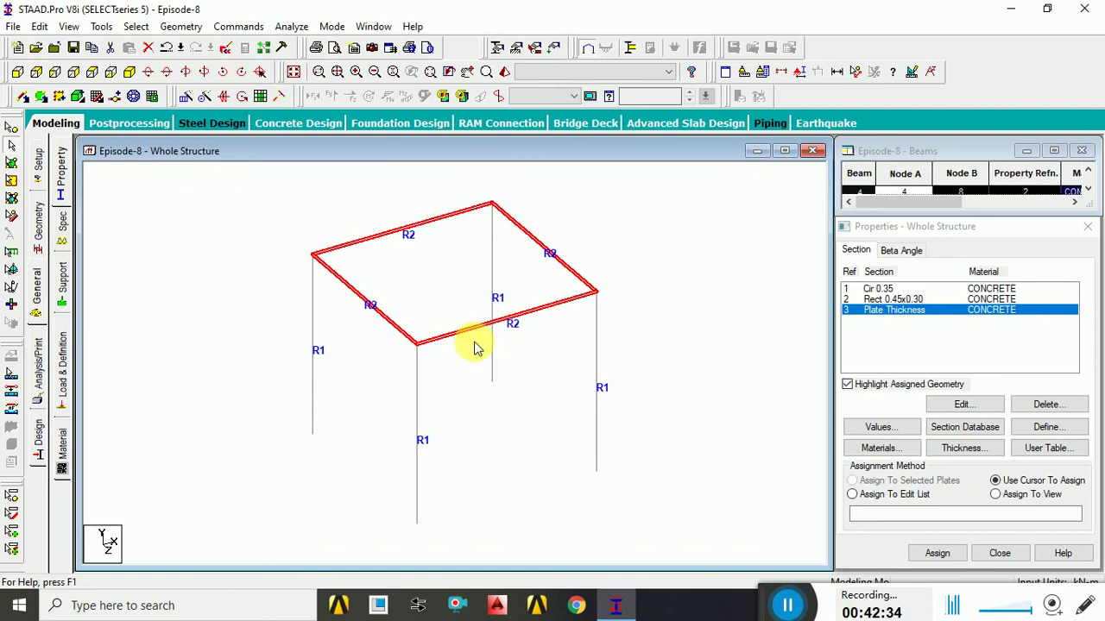
left_click(261, 97)
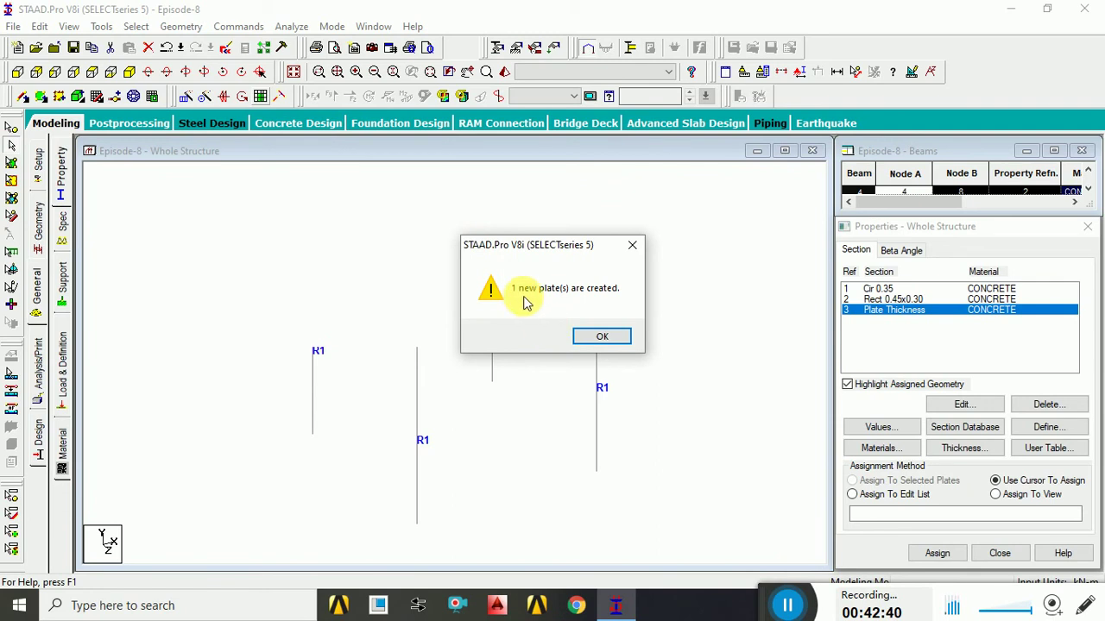
left_click(611, 341)
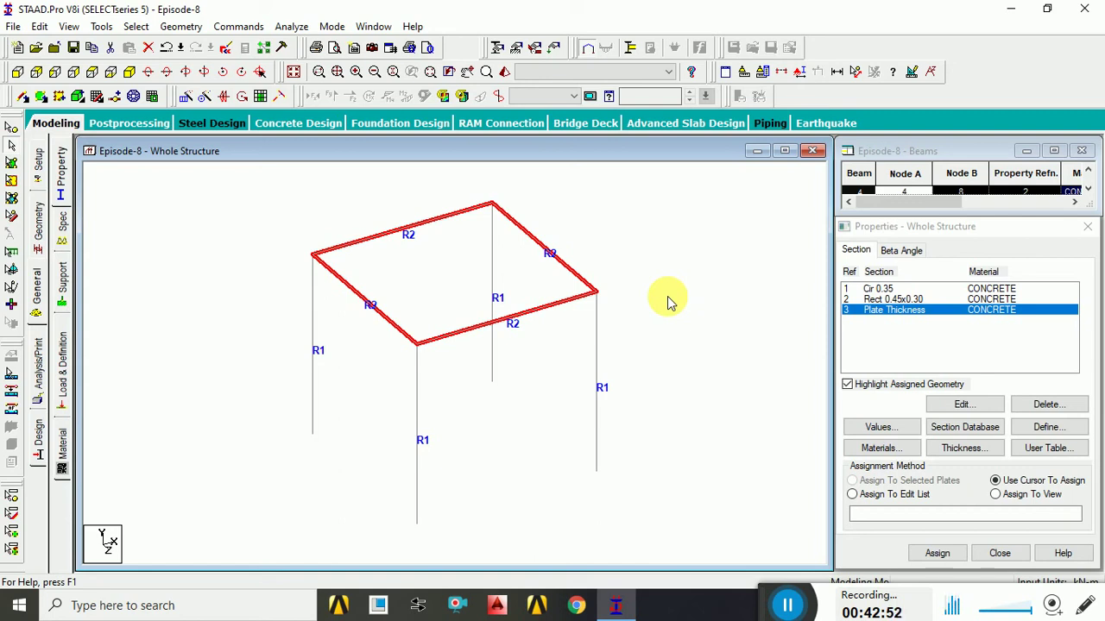
- Display the full 3D sections with nothing selected and review the node thicknesses of the Plate Thickness property
key("ctrl+3")
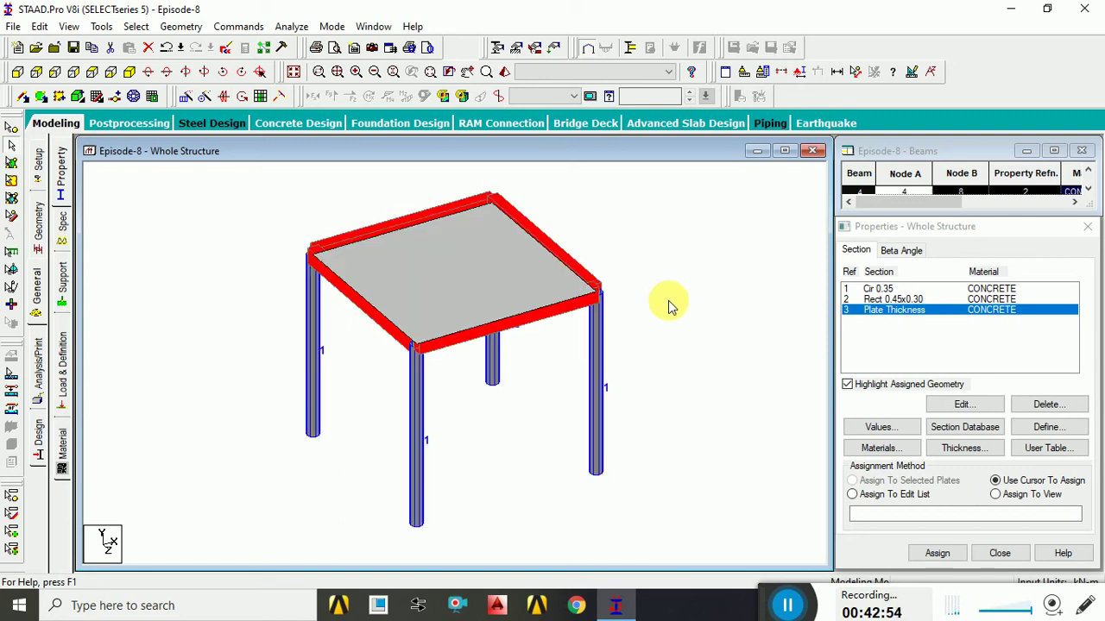
left_click(477, 301)
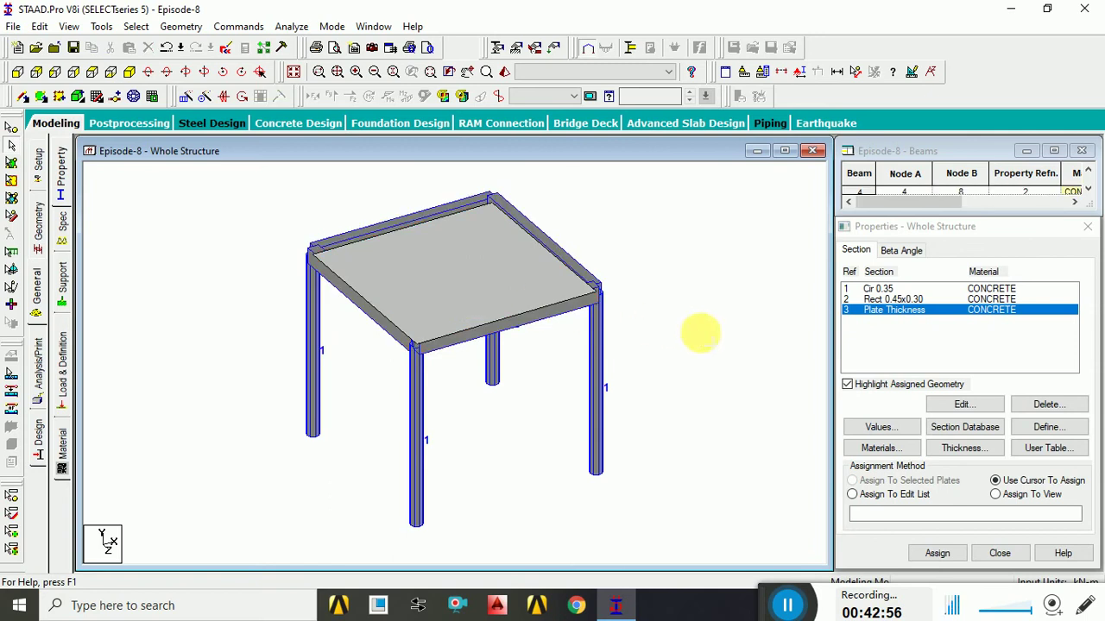
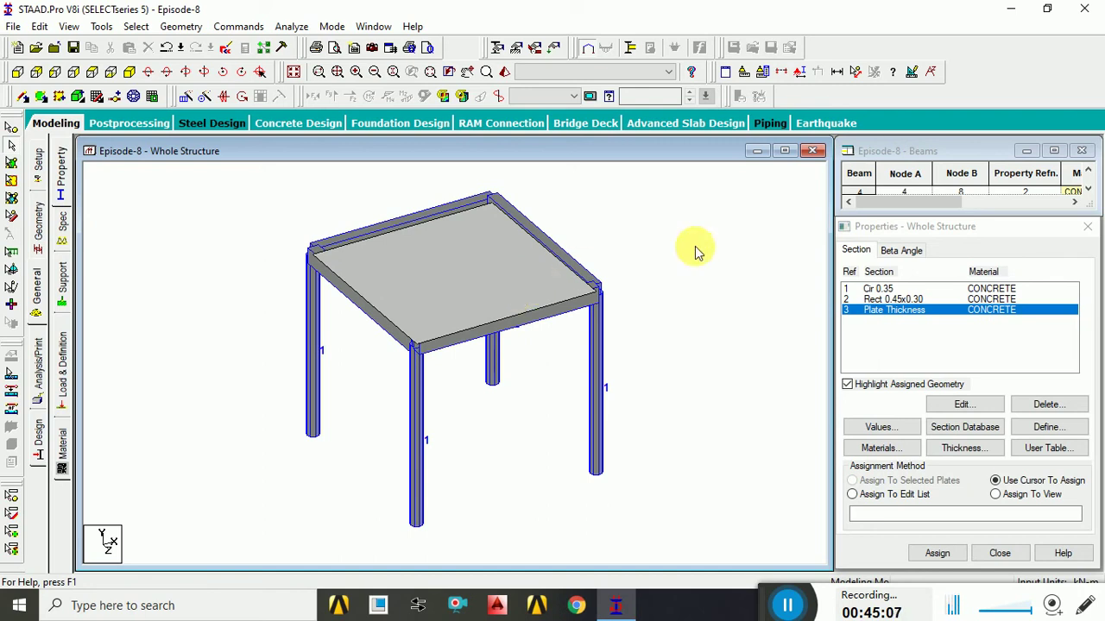
double_click(895, 313)
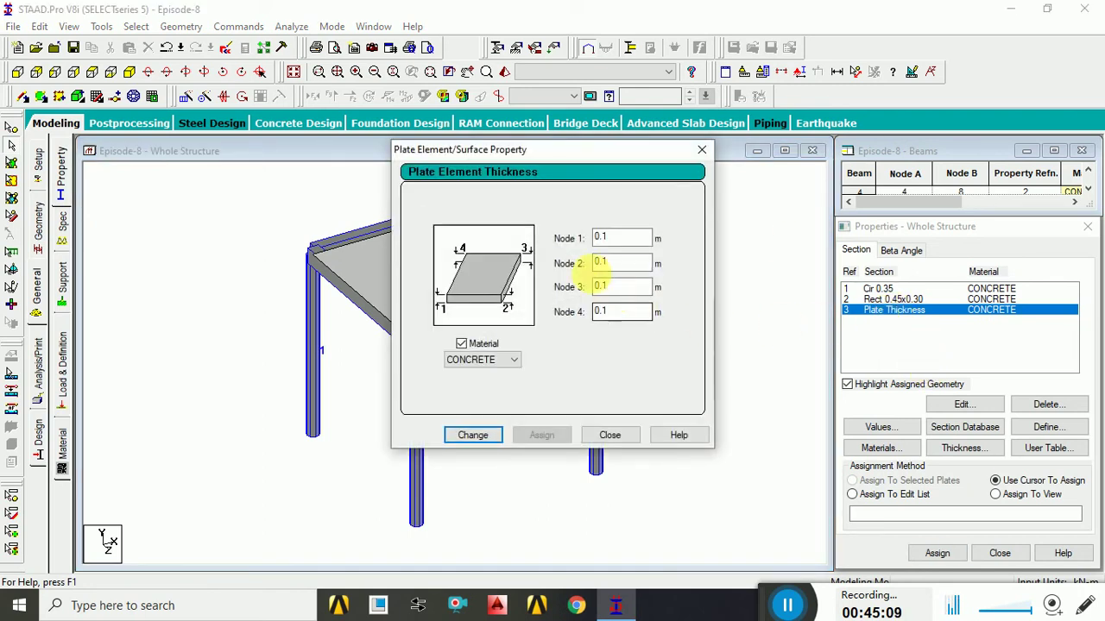
left_click(613, 434)
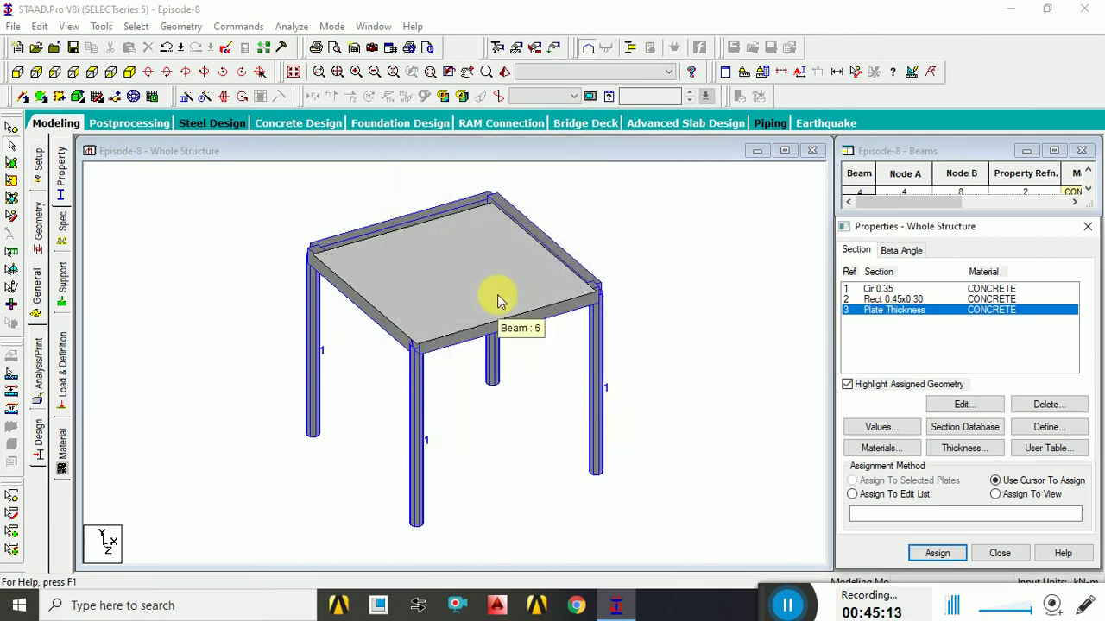
- Decline the auto save and assign the Plate Thickness property to the upper plate using Assign To View
left_click(686, 339)
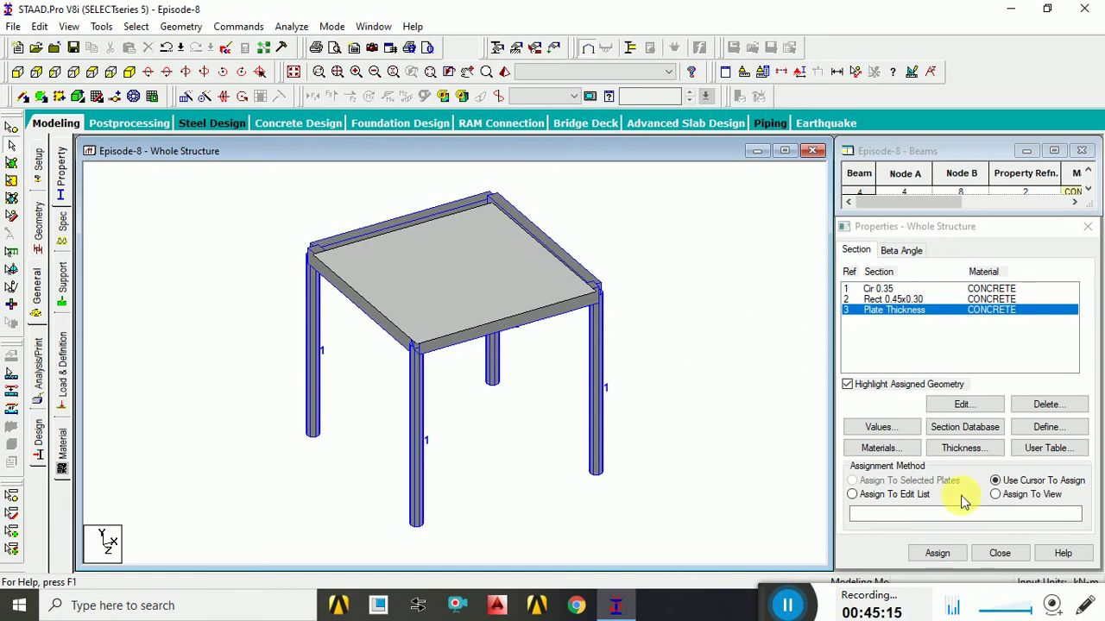
left_click(874, 312)
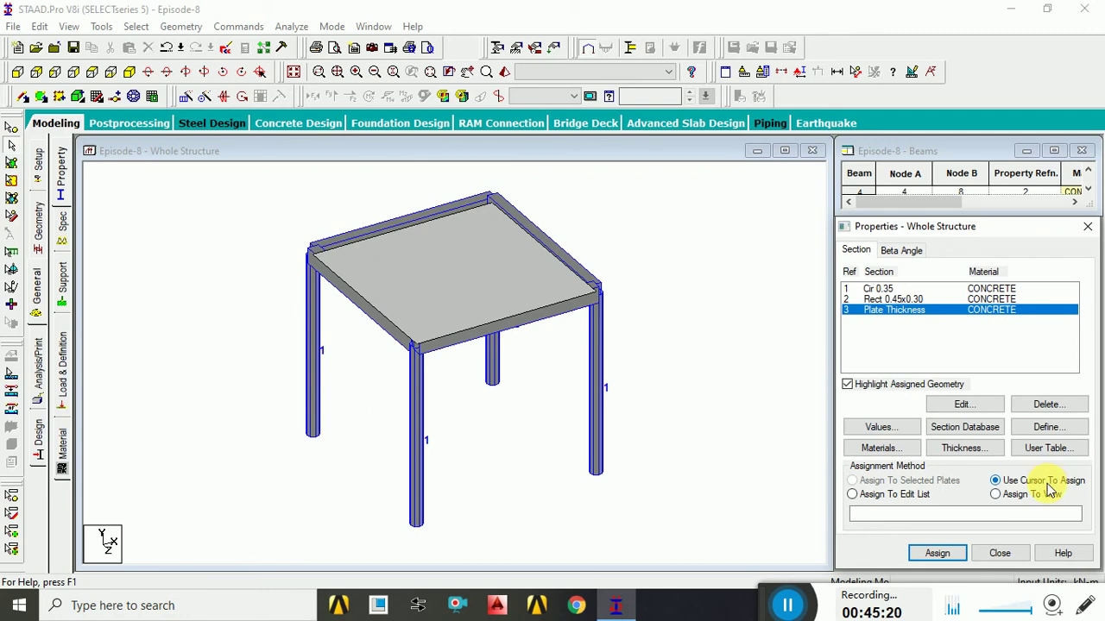
left_click(504, 287)
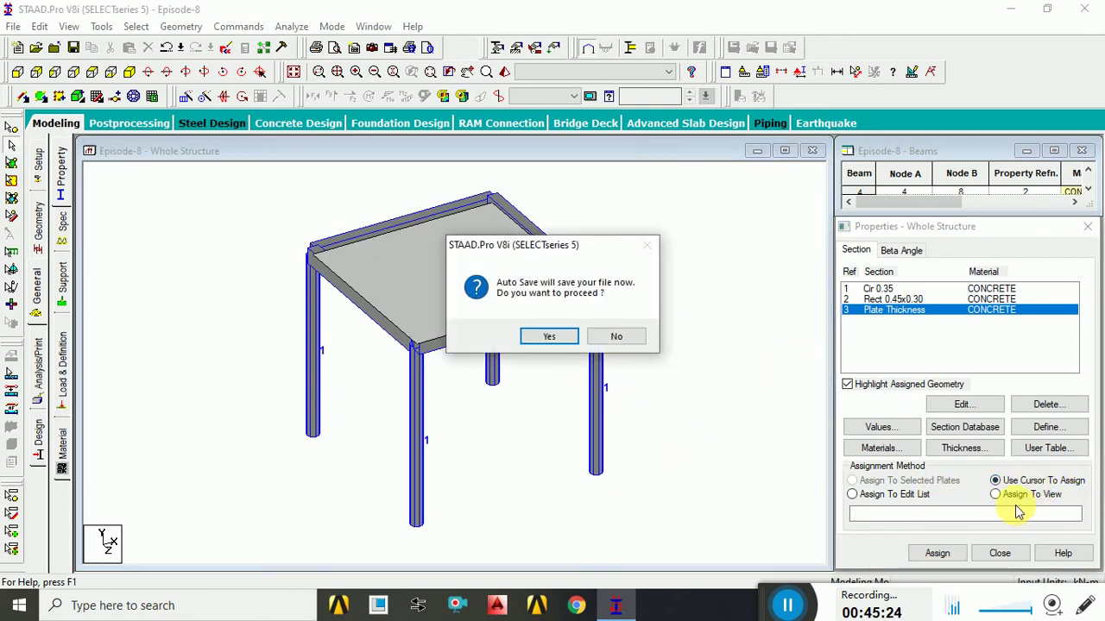
left_click(625, 338)
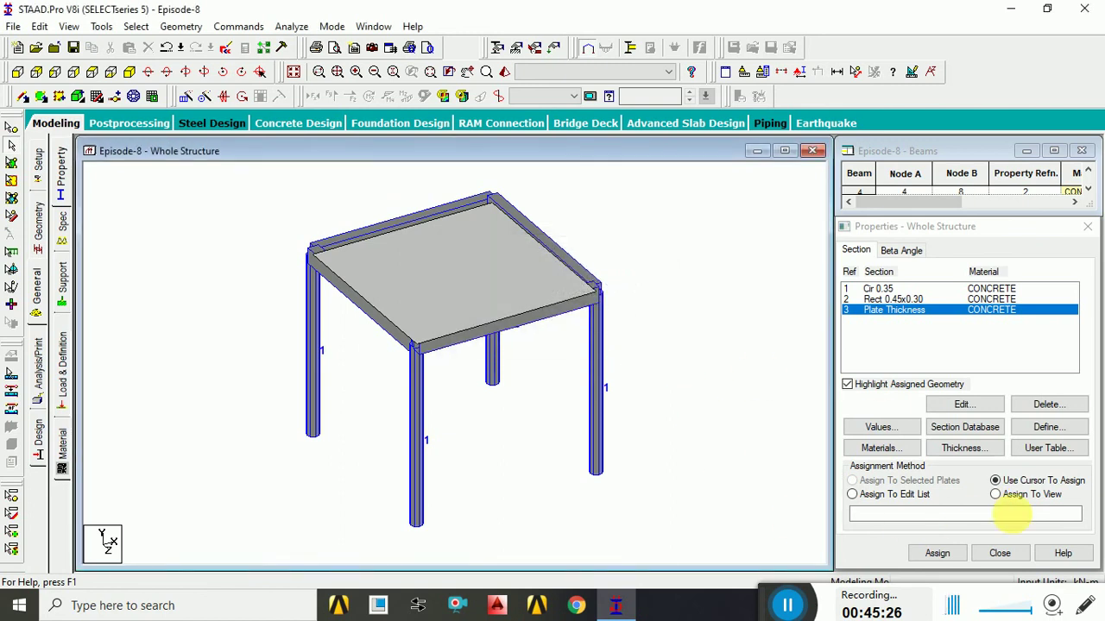
left_click(908, 515)
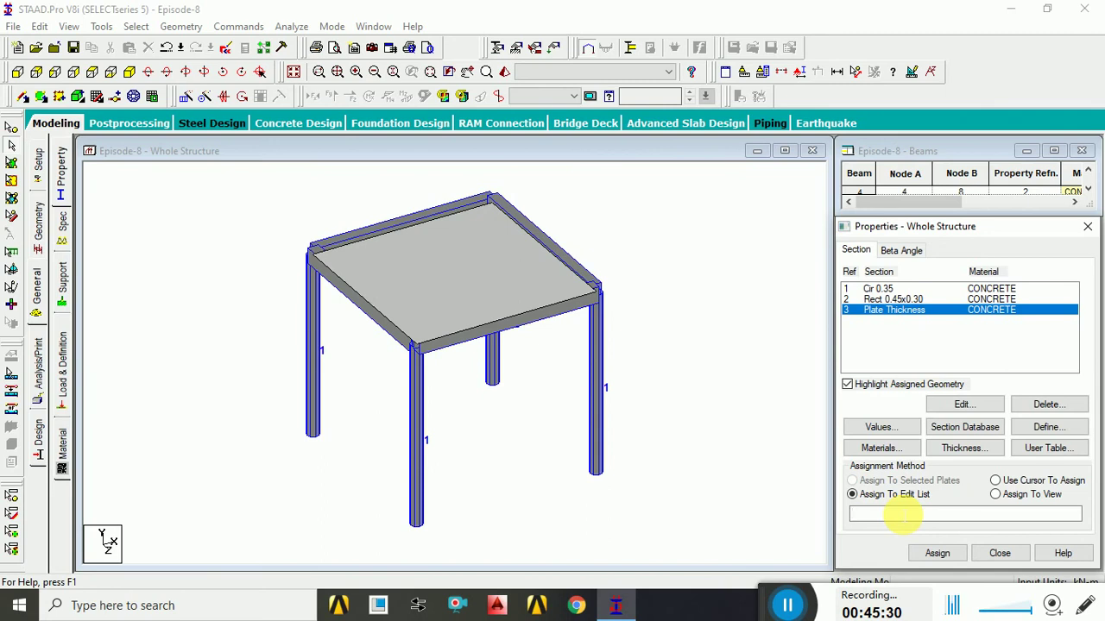
left_click(999, 497)
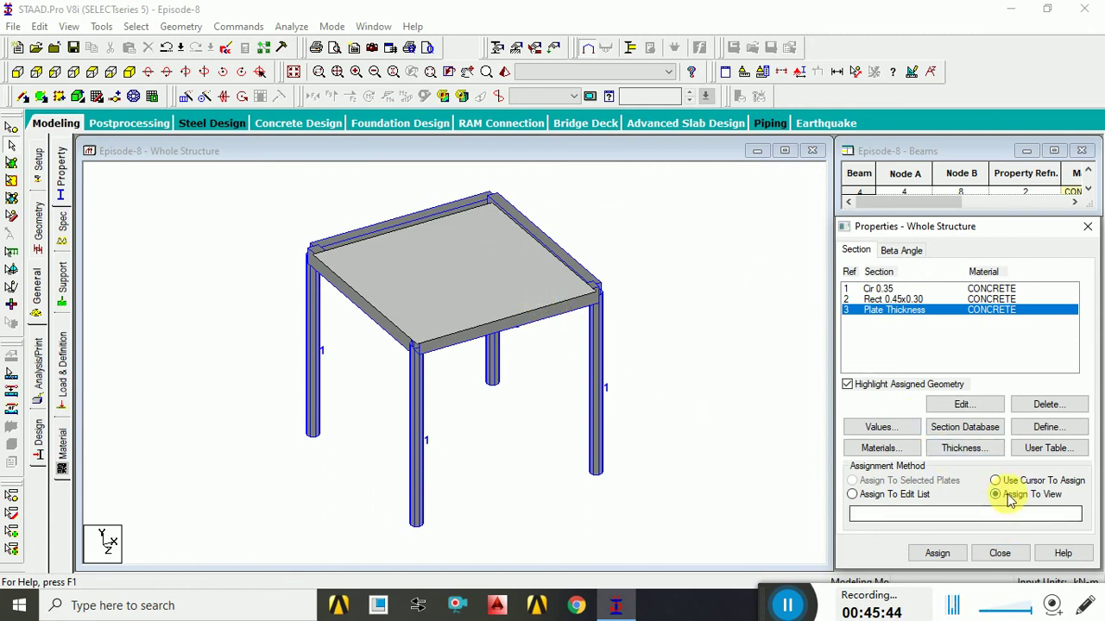
left_click(936, 555)
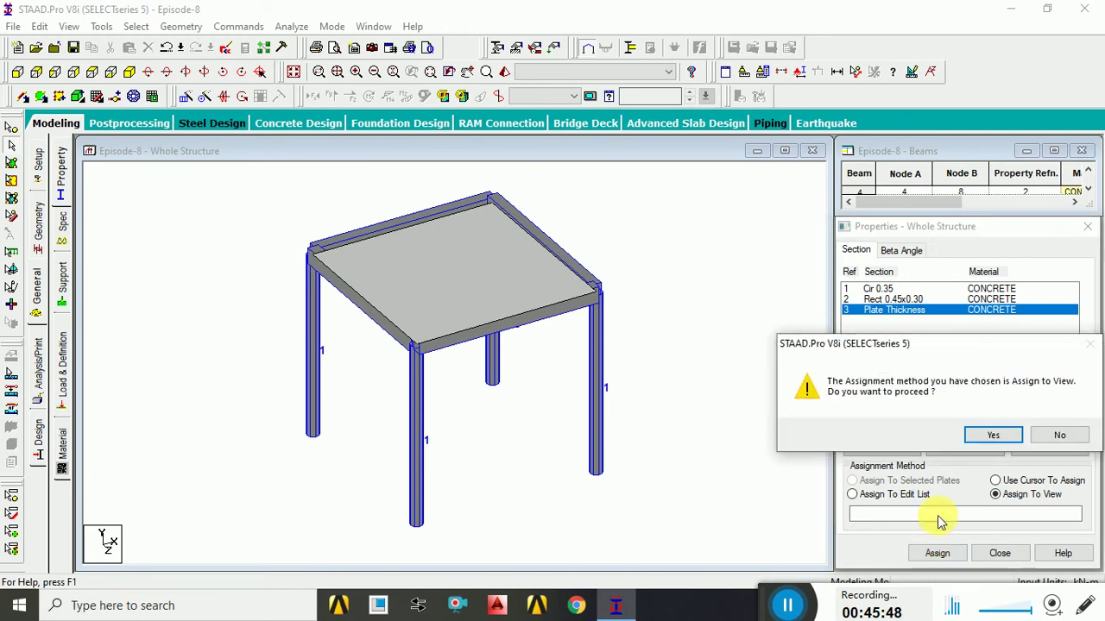
left_click(984, 436)
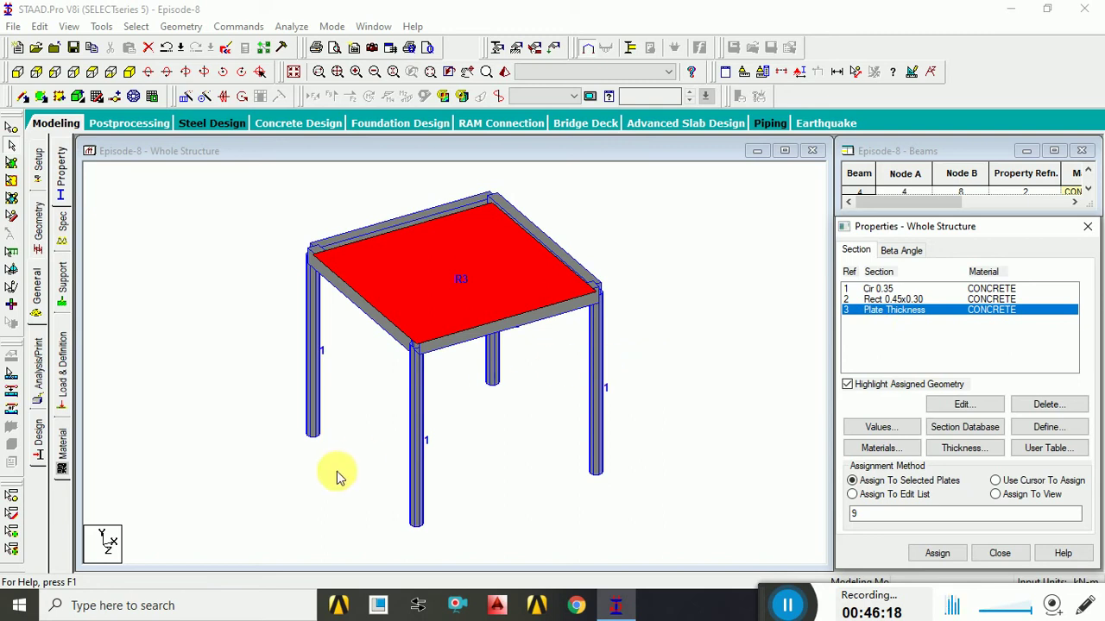
- Check which members use Cir 0.35, and assign Plate Thickness to the upper plate with Use Cursor To Assign, closing the properties when done
left_click(889, 290)
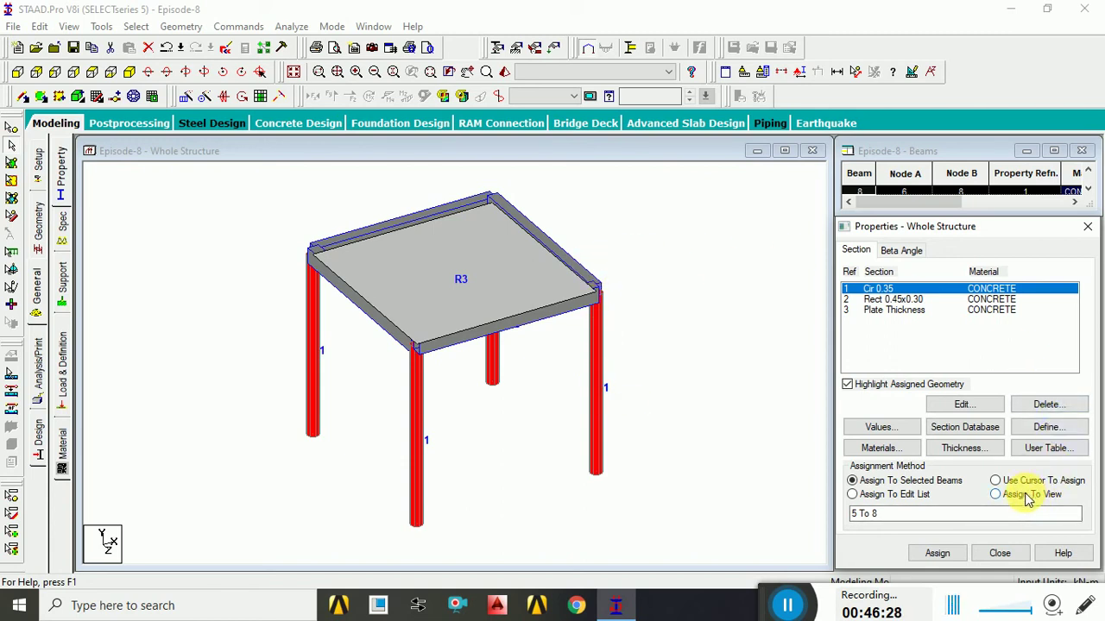
left_click(889, 312)
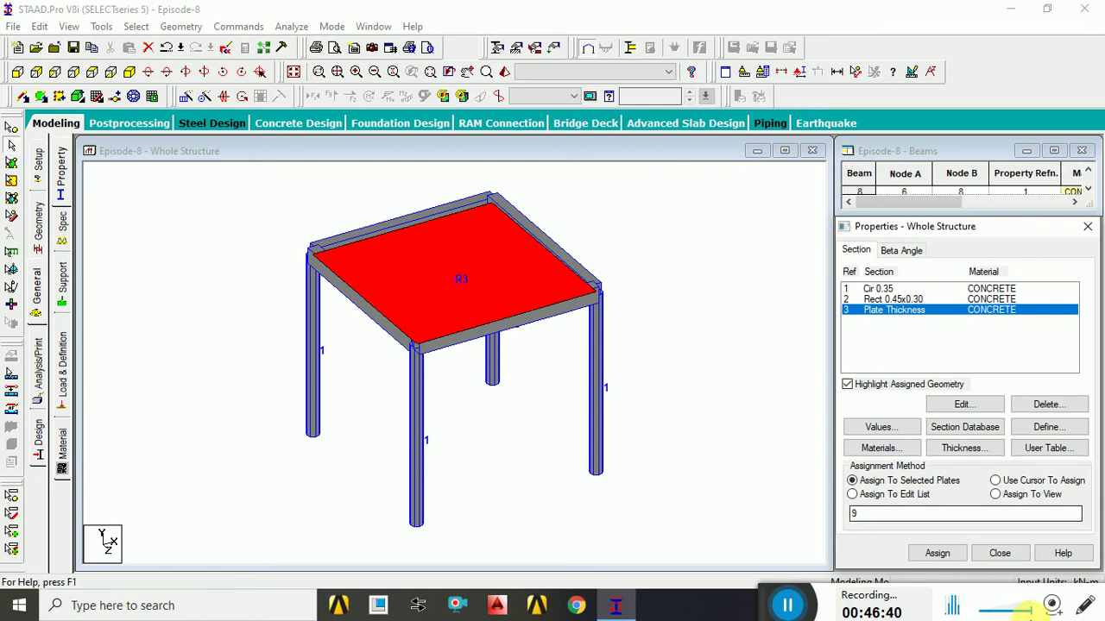
left_click(995, 494)
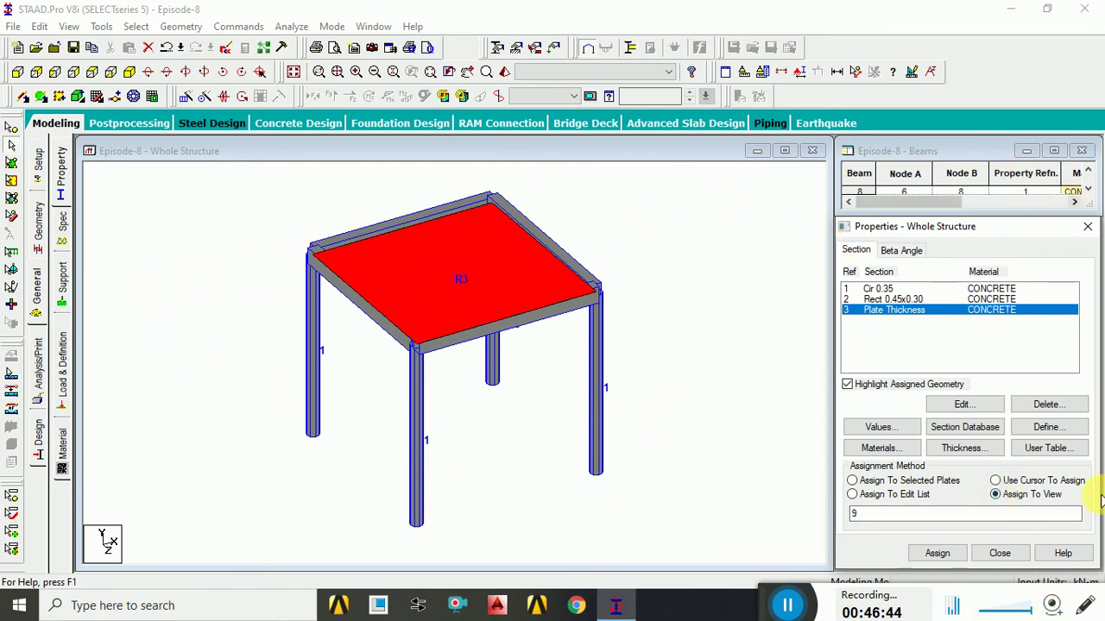
left_click(1025, 481)
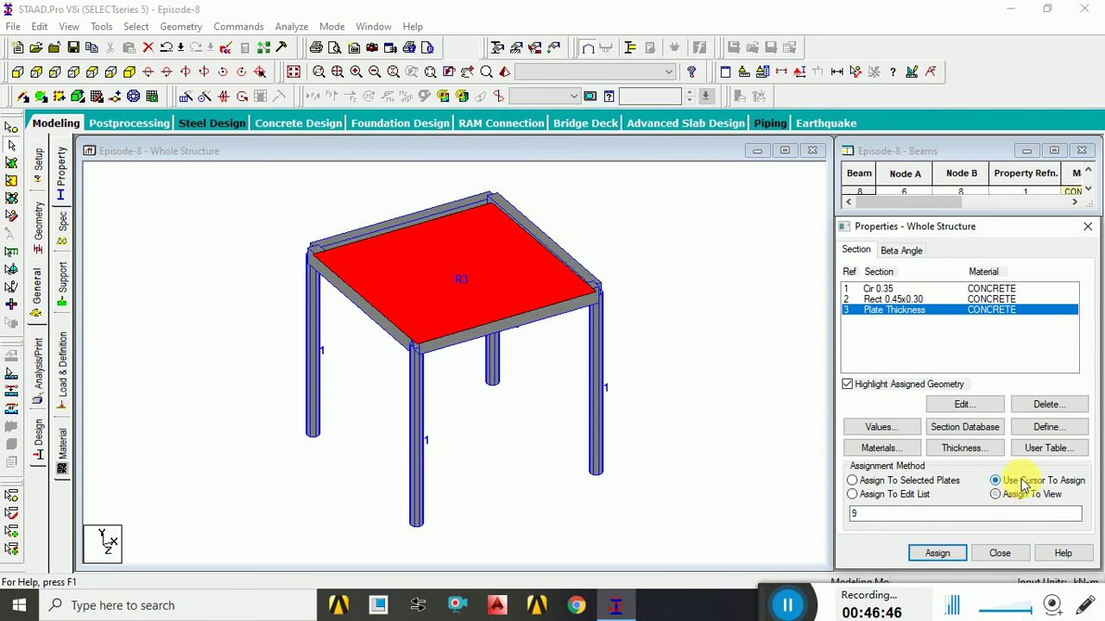
left_click(955, 556)
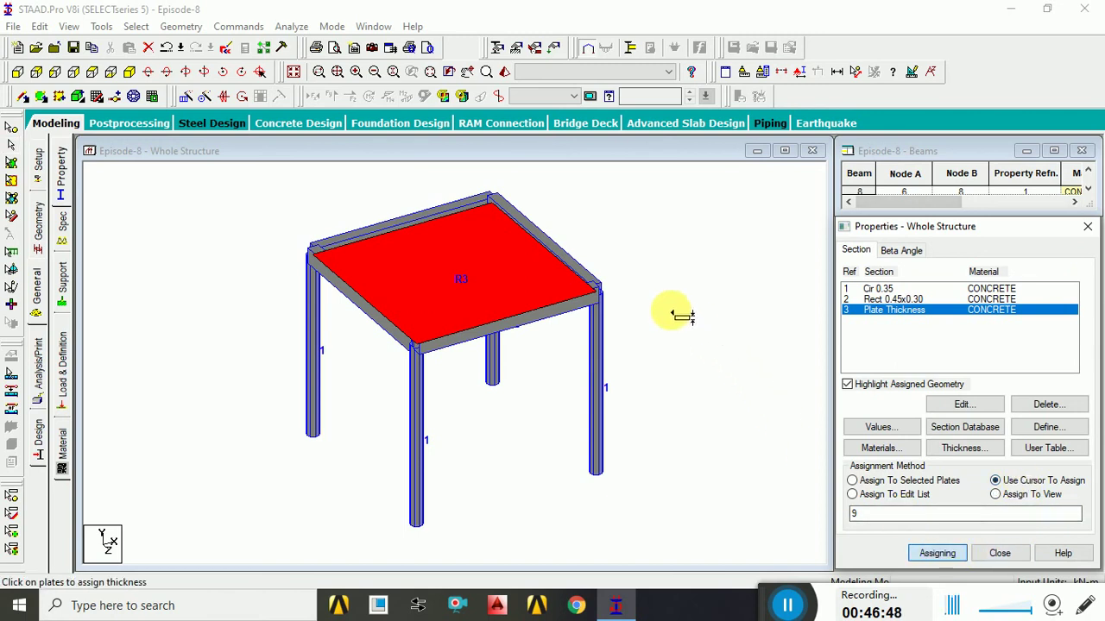
left_click(526, 283)
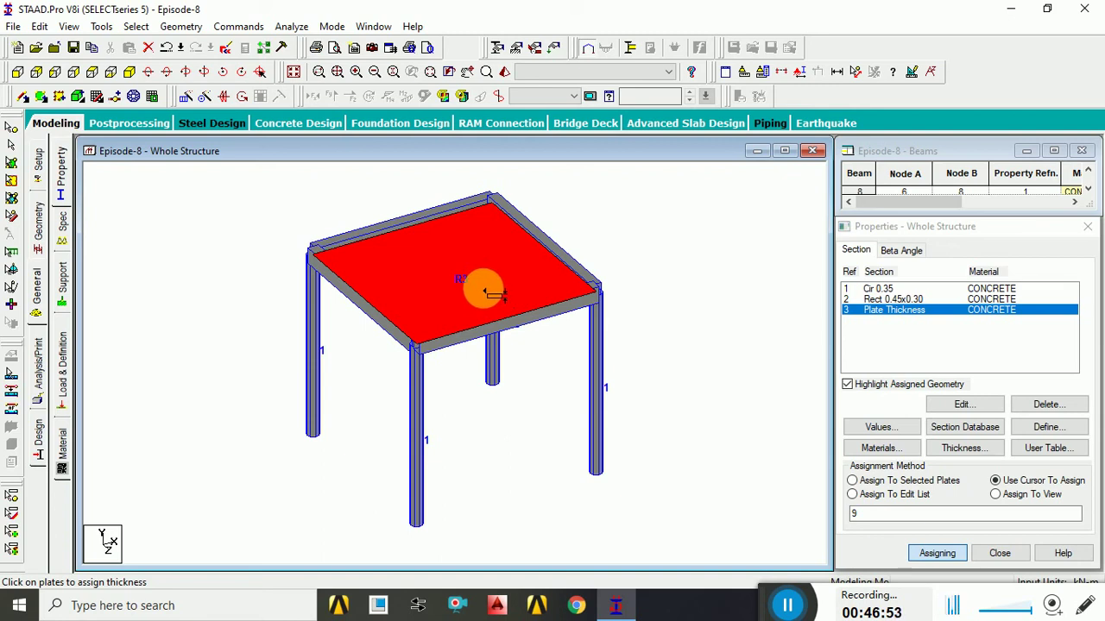
left_click(486, 292)
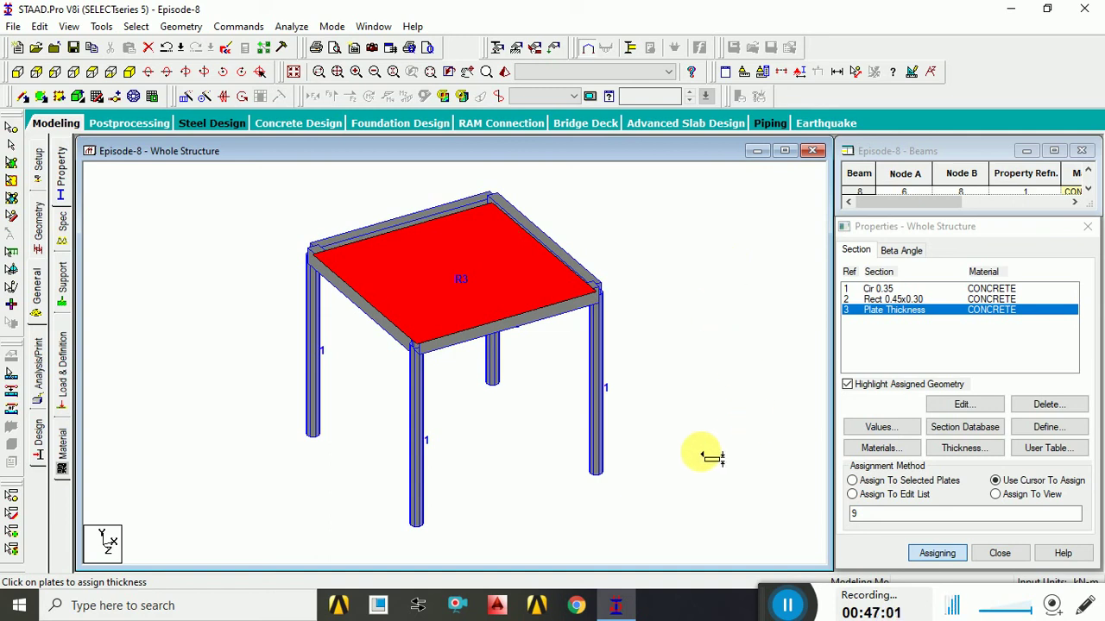
left_click(1024, 552)
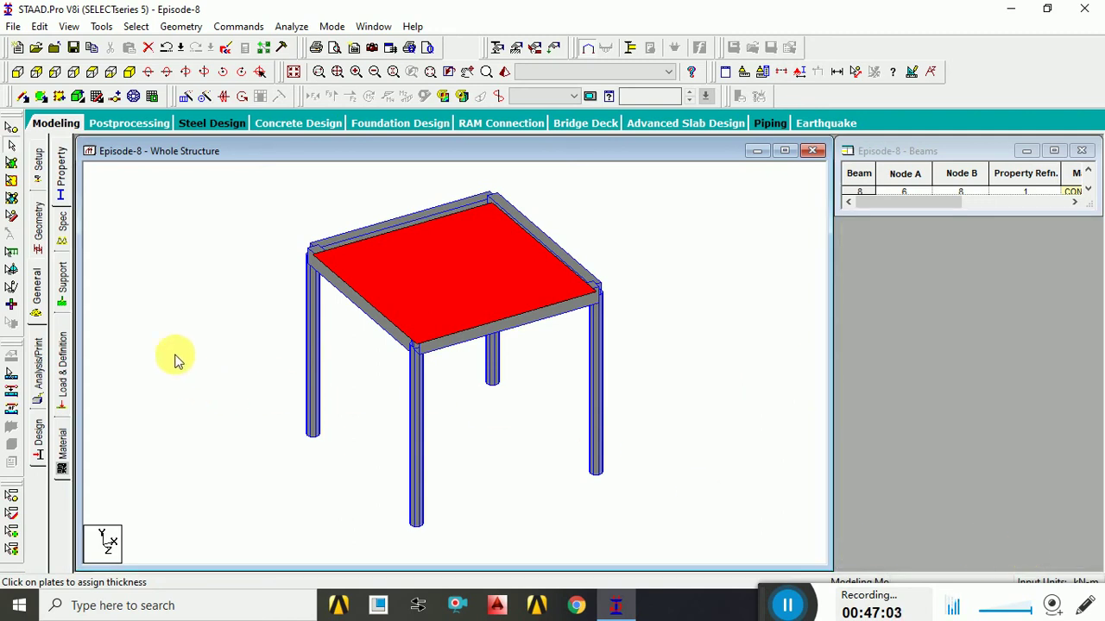
- Review the dialogs for defining sections and plate thickness, closing them and the property page without adding anything
left_click(67, 177)
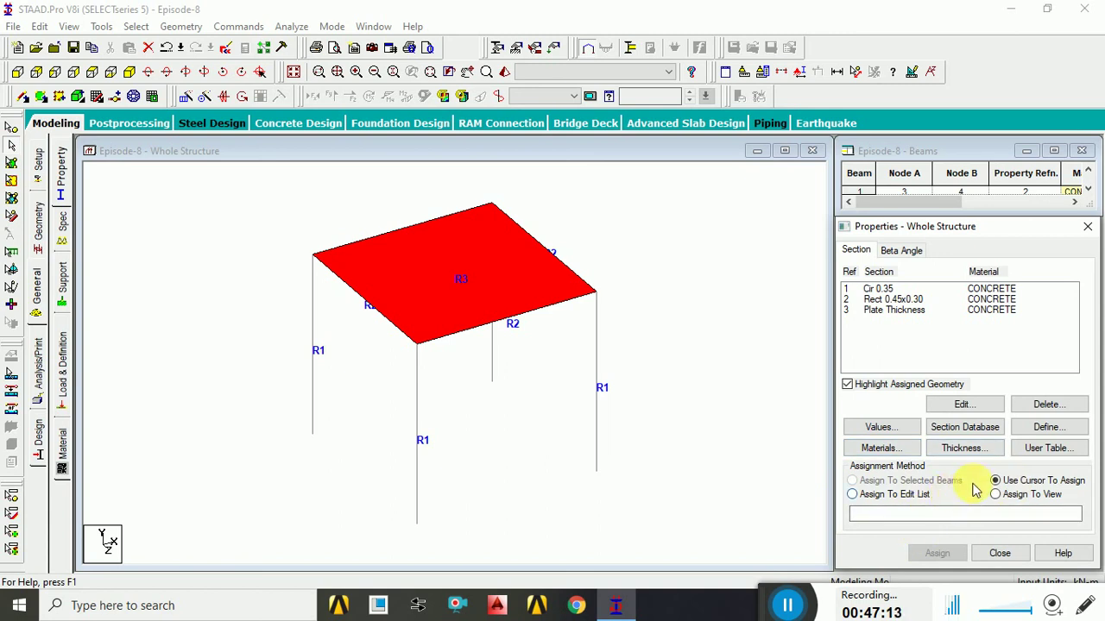
left_click(1045, 432)
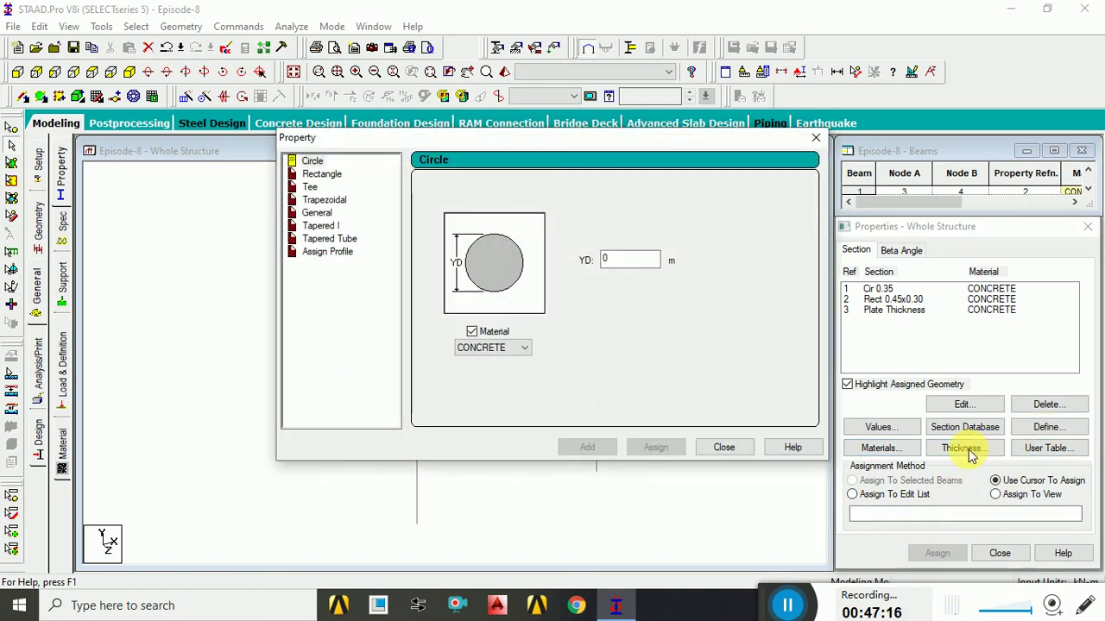
left_click(723, 447)
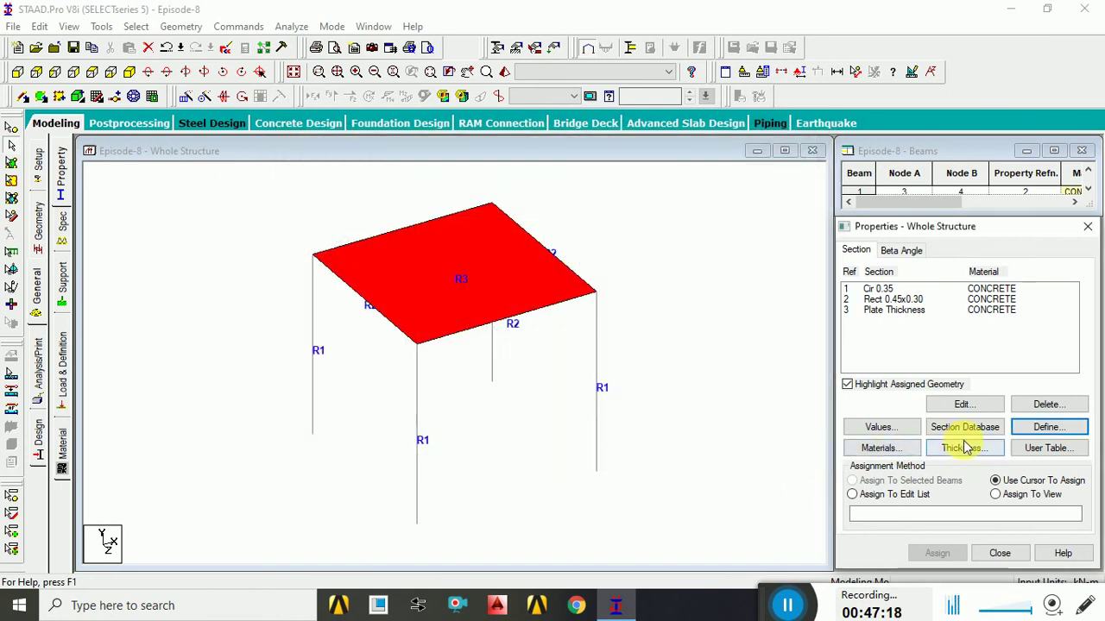
left_click(961, 448)
left_click(676, 436)
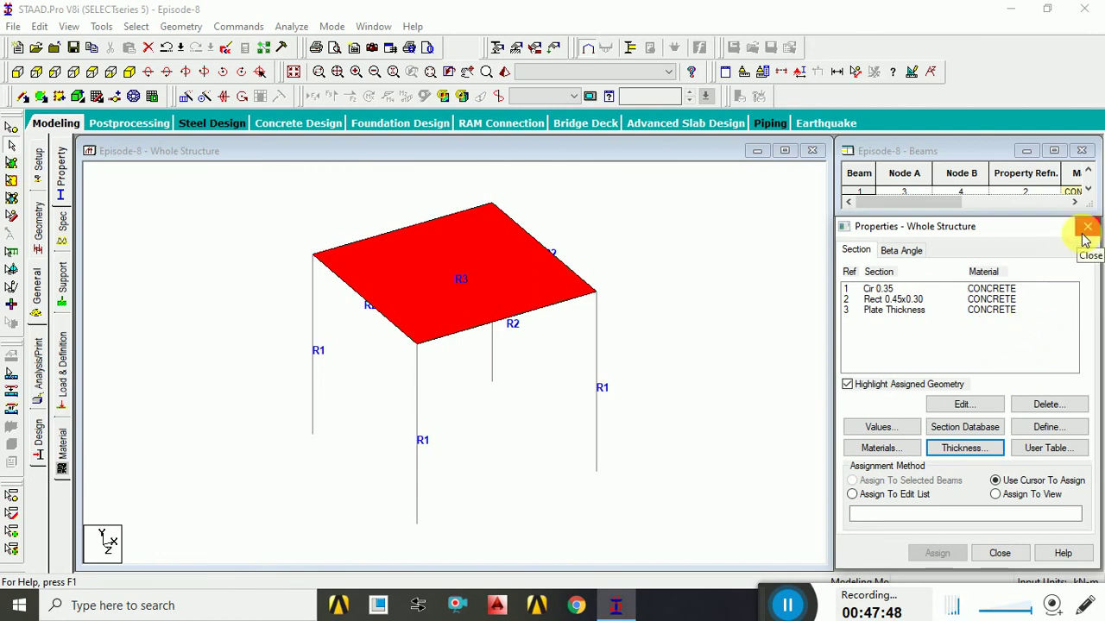
left_click(1000, 554)
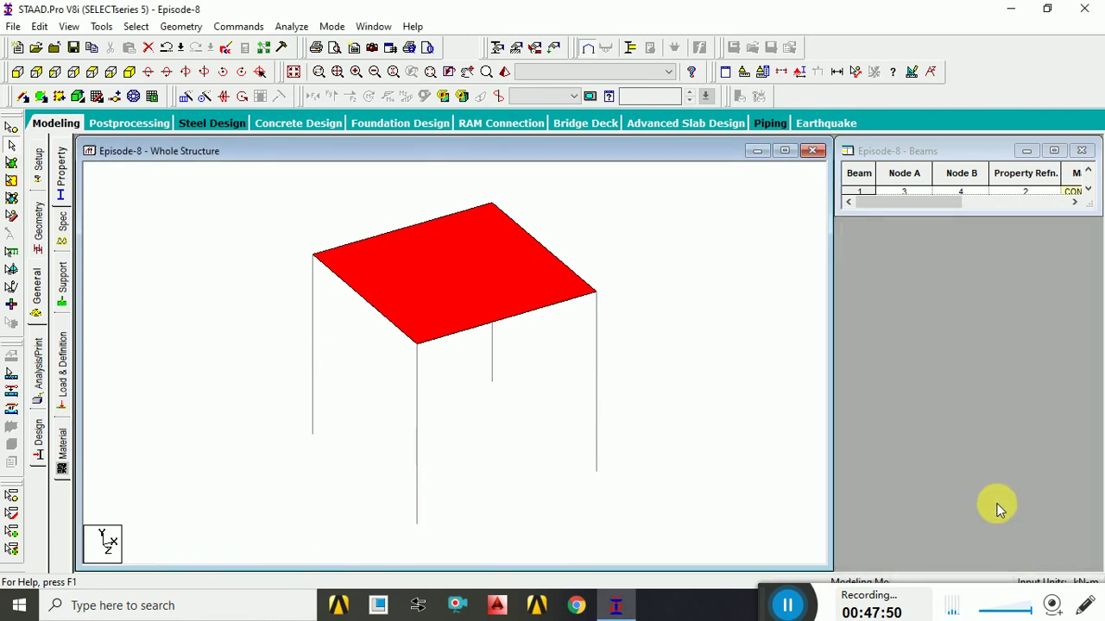
- Maximize the structure view without the Beams table, show full 3D sections, and open the rendered view of the model
left_click(1081, 150)
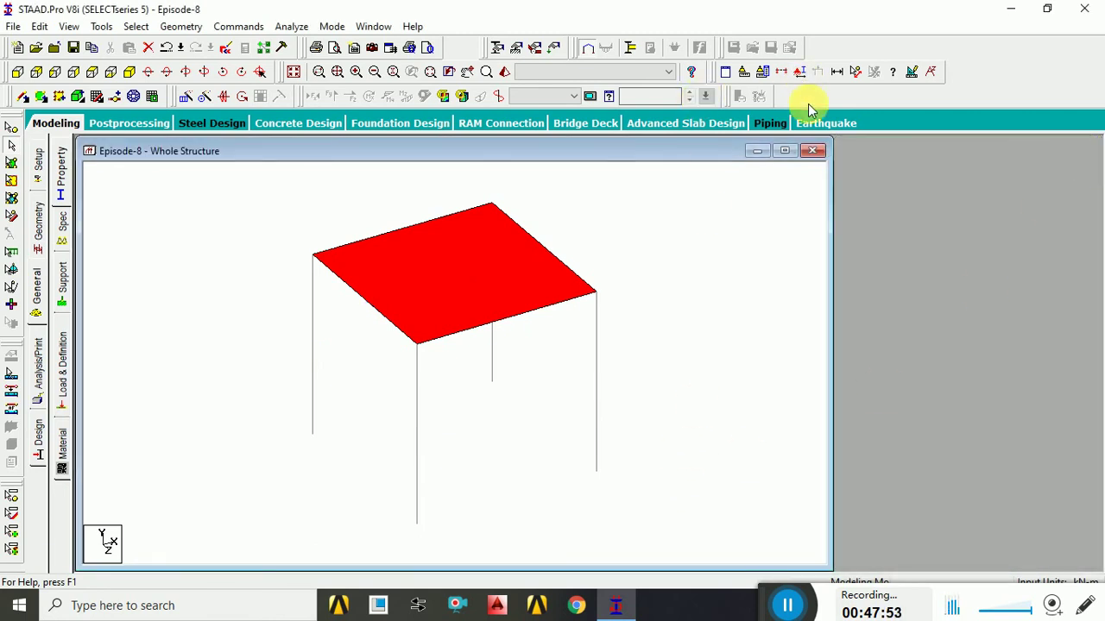
left_click(783, 151)
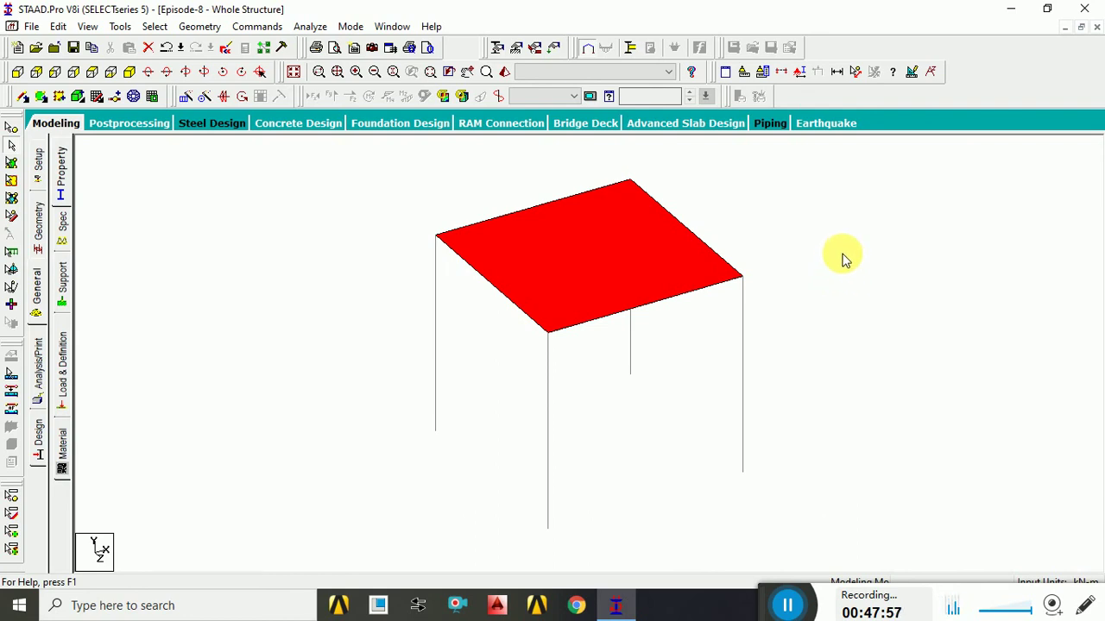
key("shift+x")
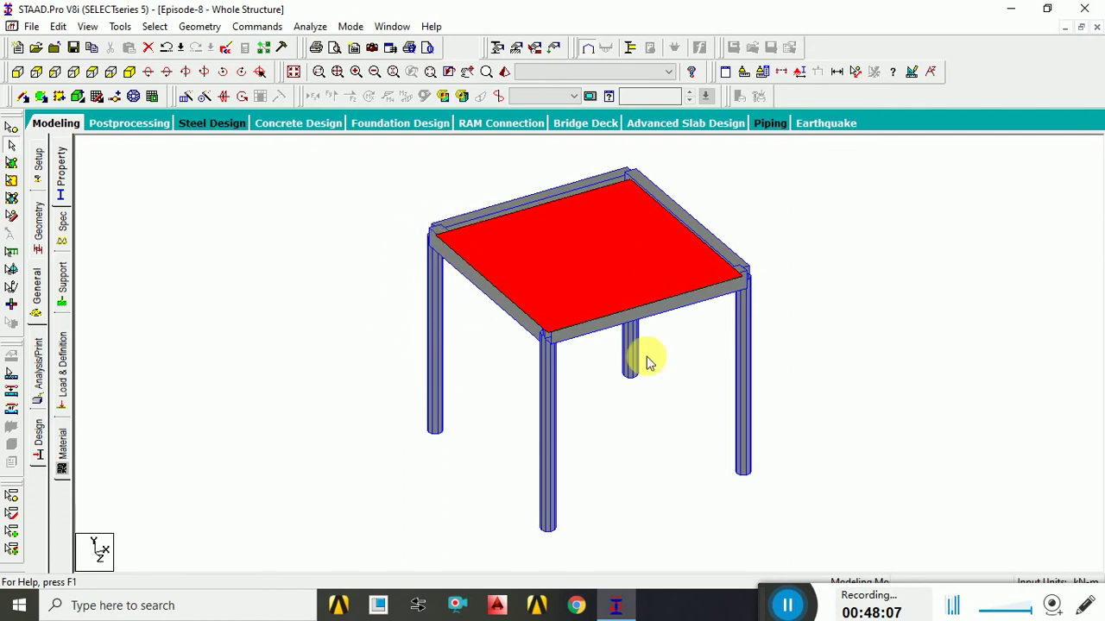
left_click(506, 73)
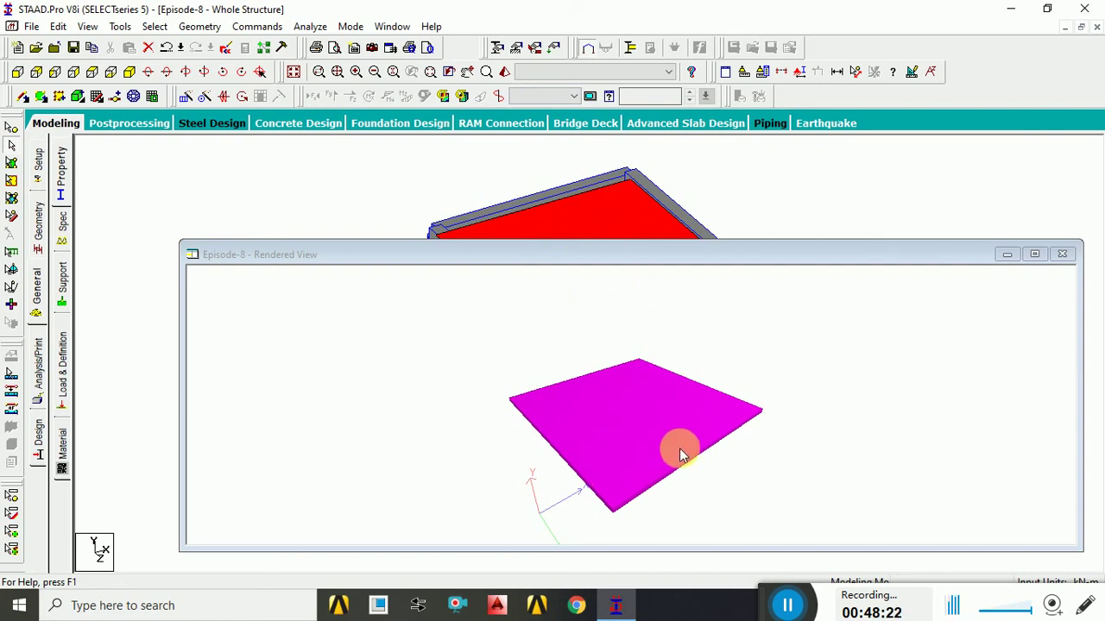
- Maximize the rendered view of the plate on its own, close it and clear the plate selection
double_click(737, 251)
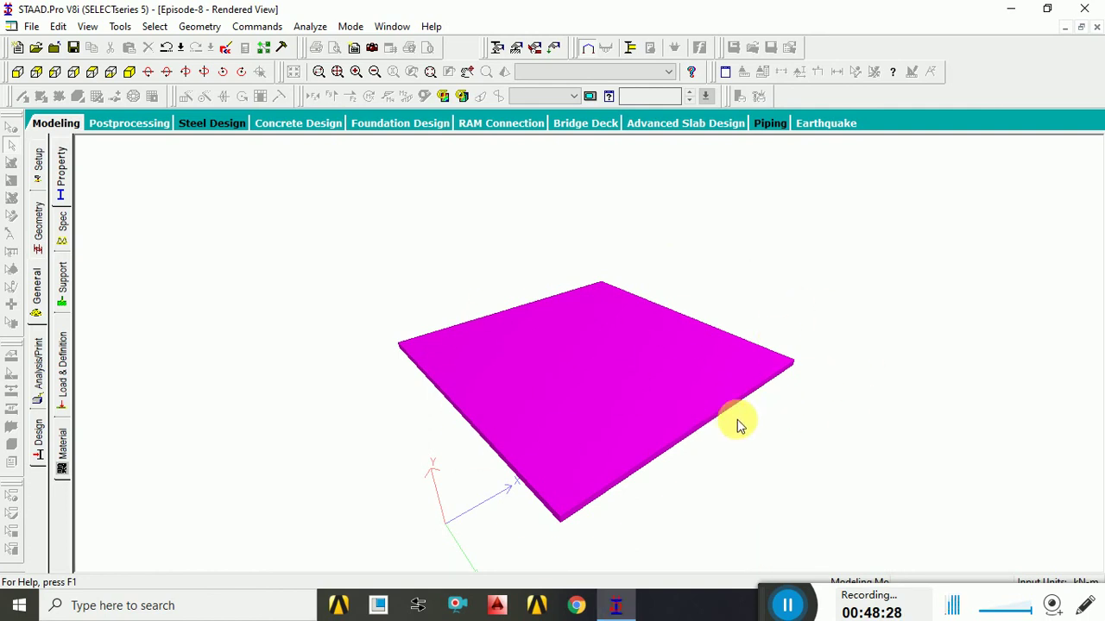
left_click(1096, 28)
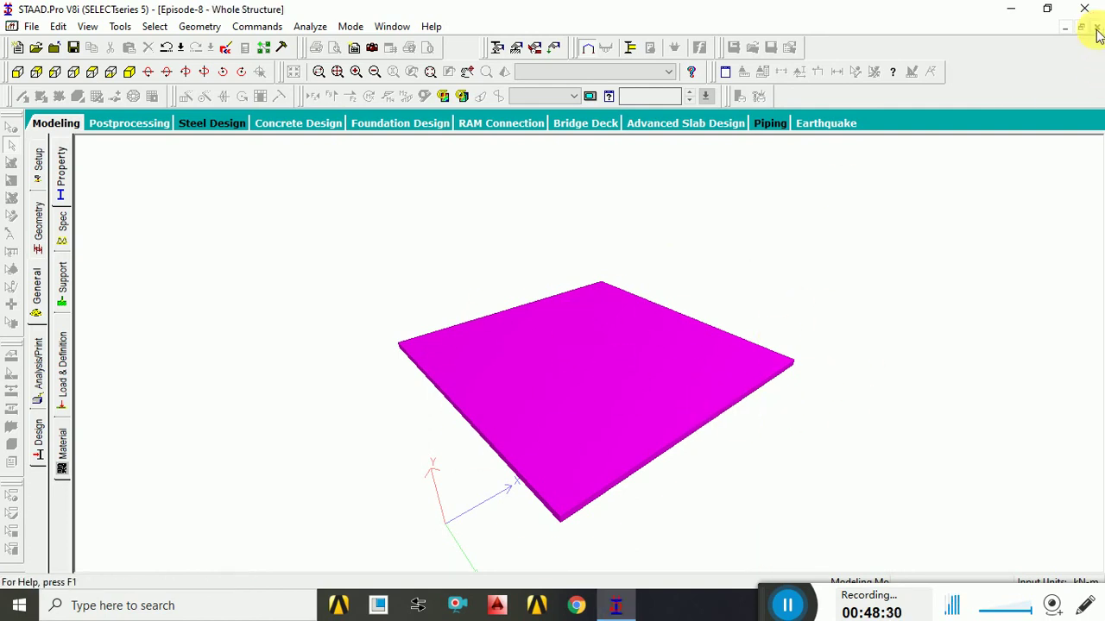
left_click(510, 406)
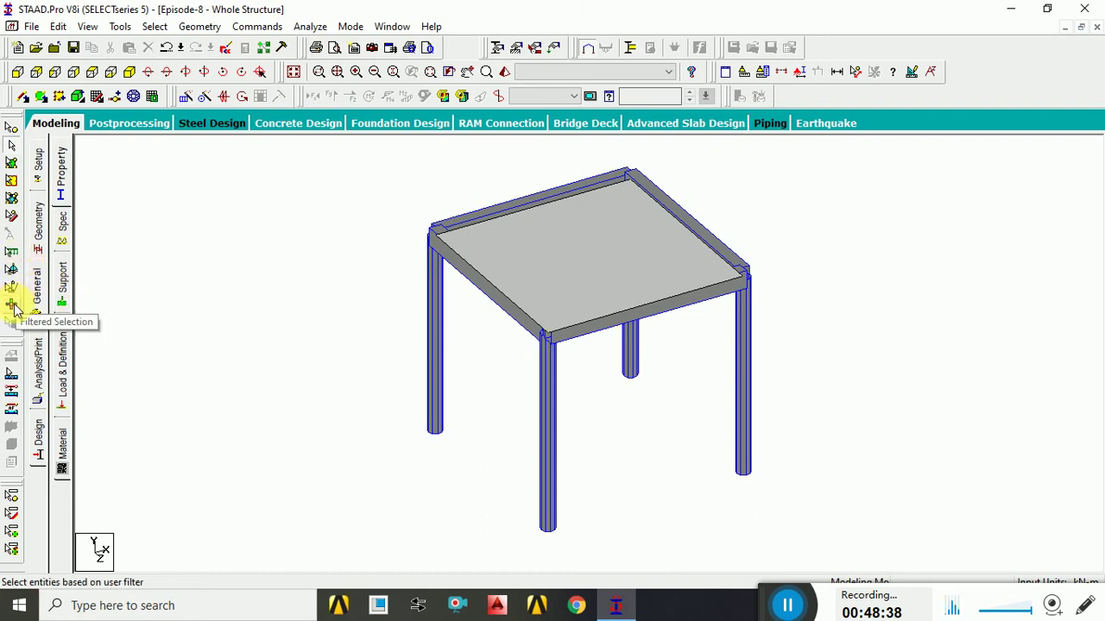
- Select the entire frame and plate with the Geometry Cursor and show the selection in a maximized rendered view
left_click(11, 217)
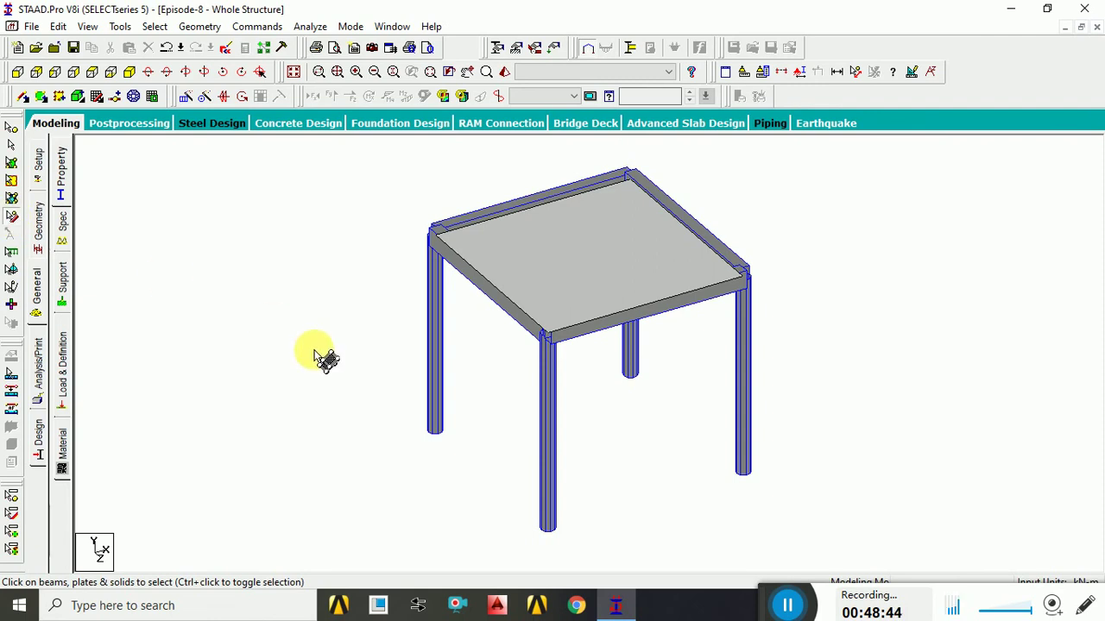
key("ctrl+a")
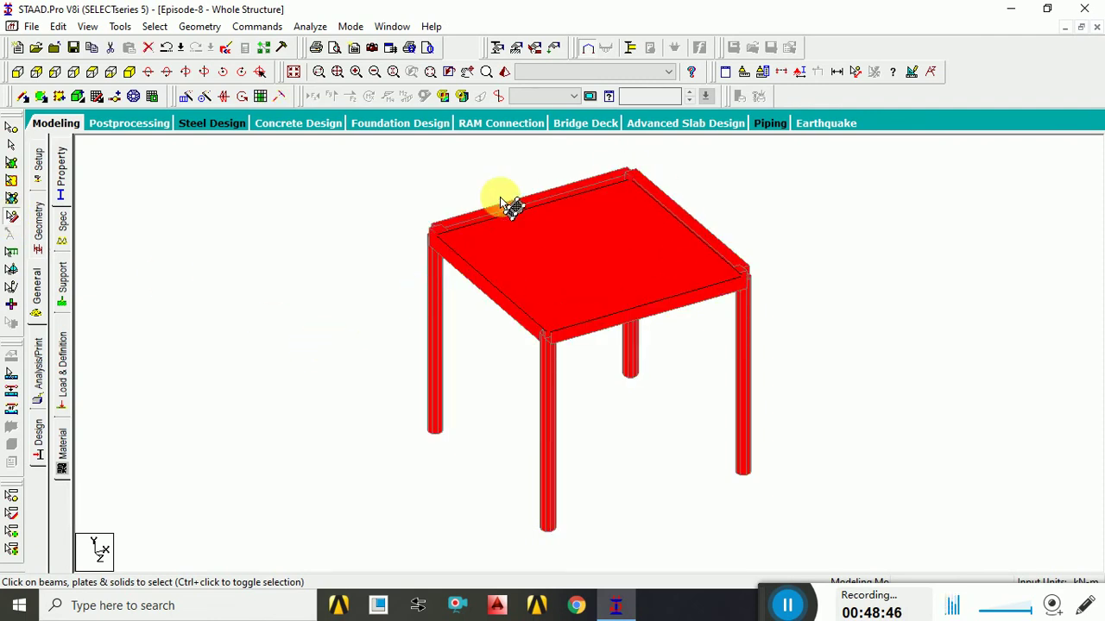
left_click(505, 76)
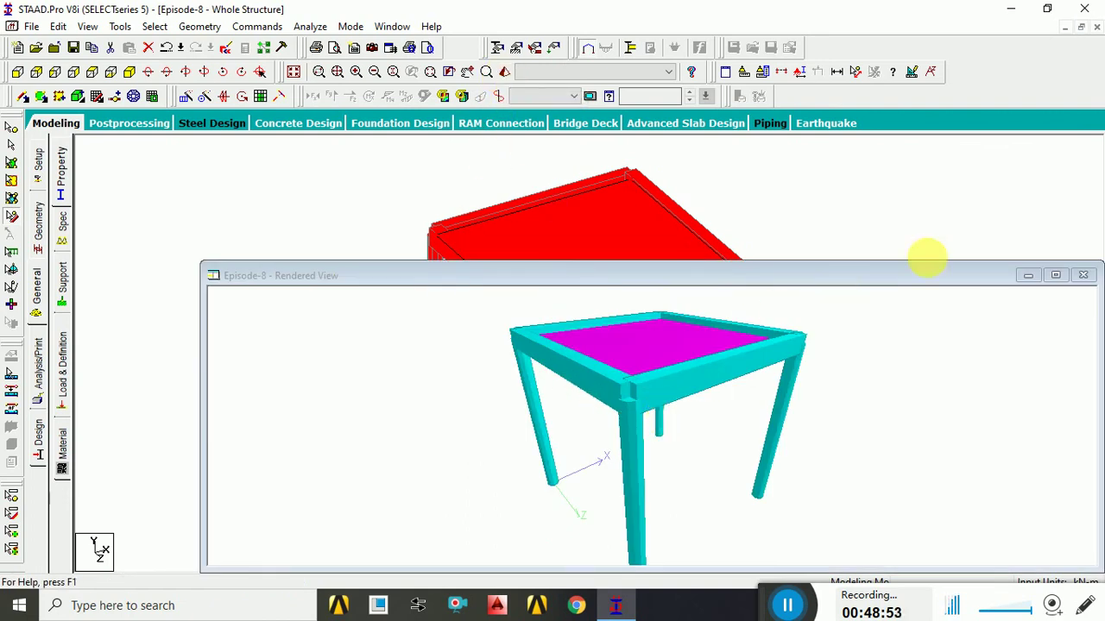
left_click(1054, 275)
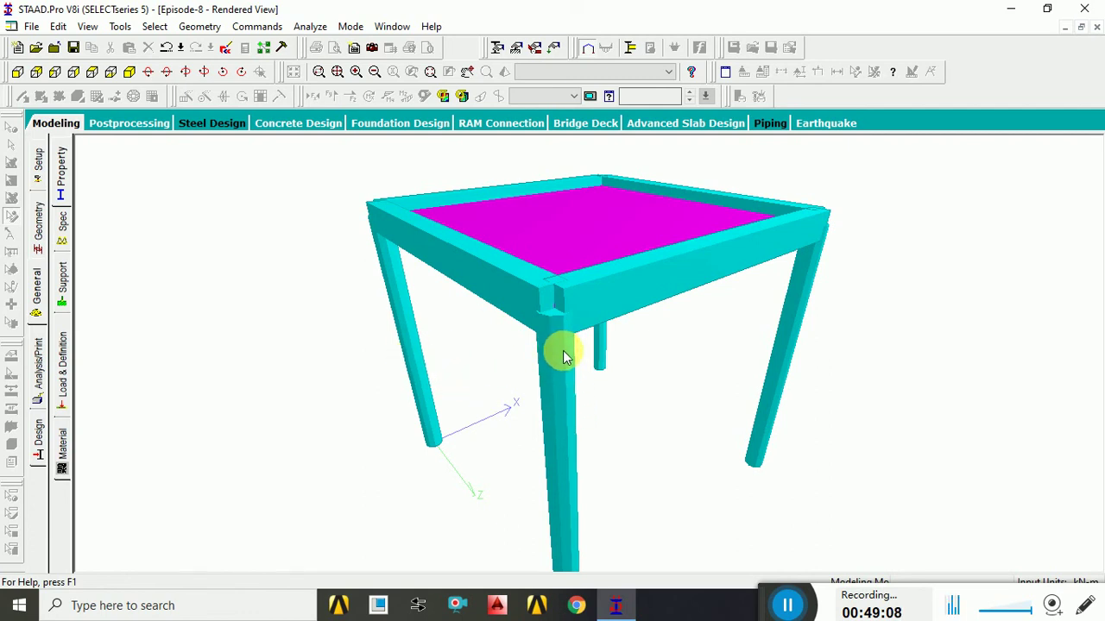
- Examine the front corner joint between the beams, column and plate in the rendered view, and close that view
scroll(561, 350, "up", 3)
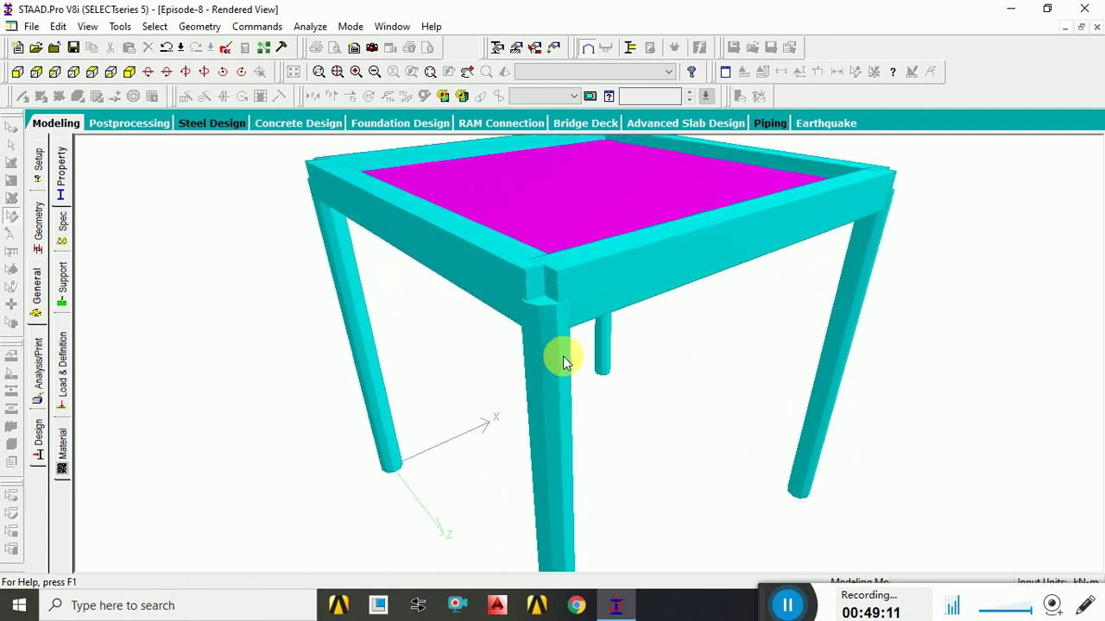
scroll(556, 285, "up", 1)
left_click(555, 296)
left_click_drag(554, 296, 595, 347)
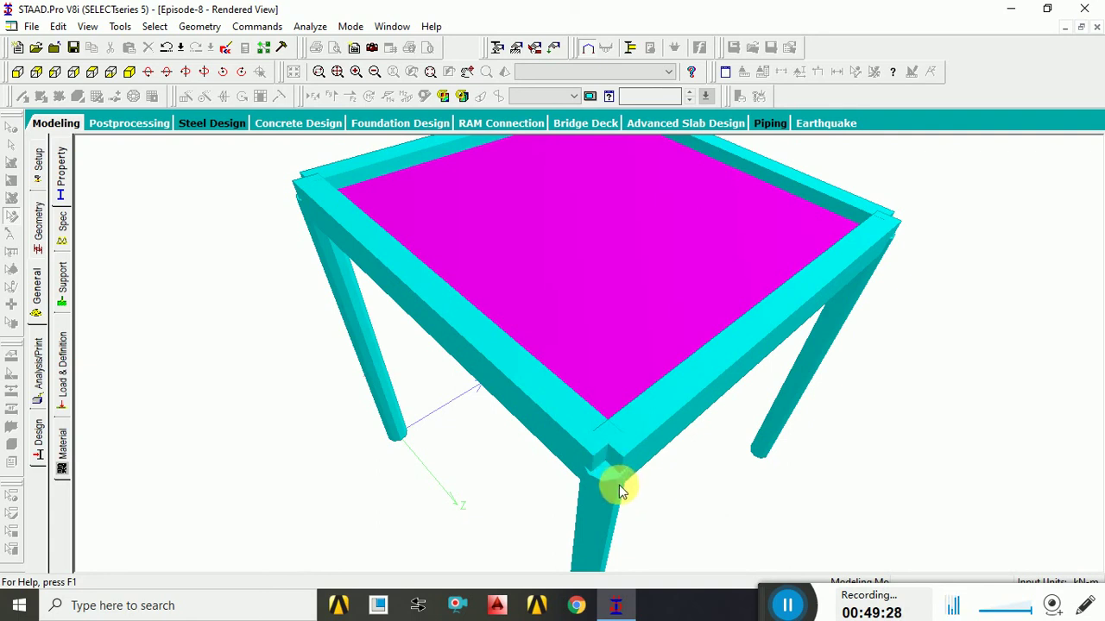
scroll(615, 482, "up", 5)
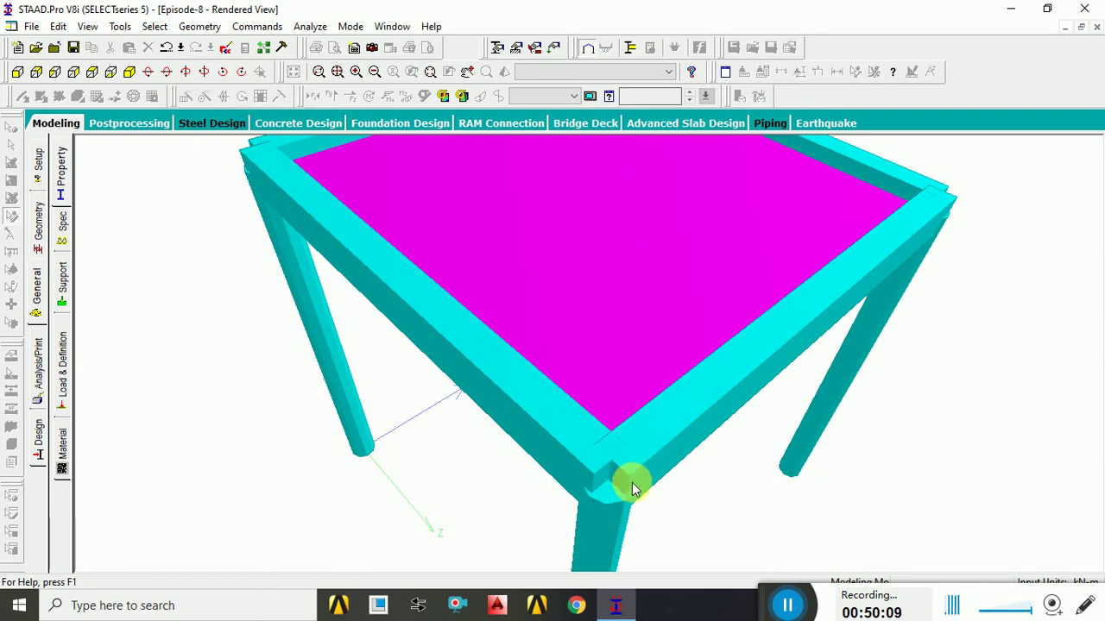
scroll(626, 484, "up", 2)
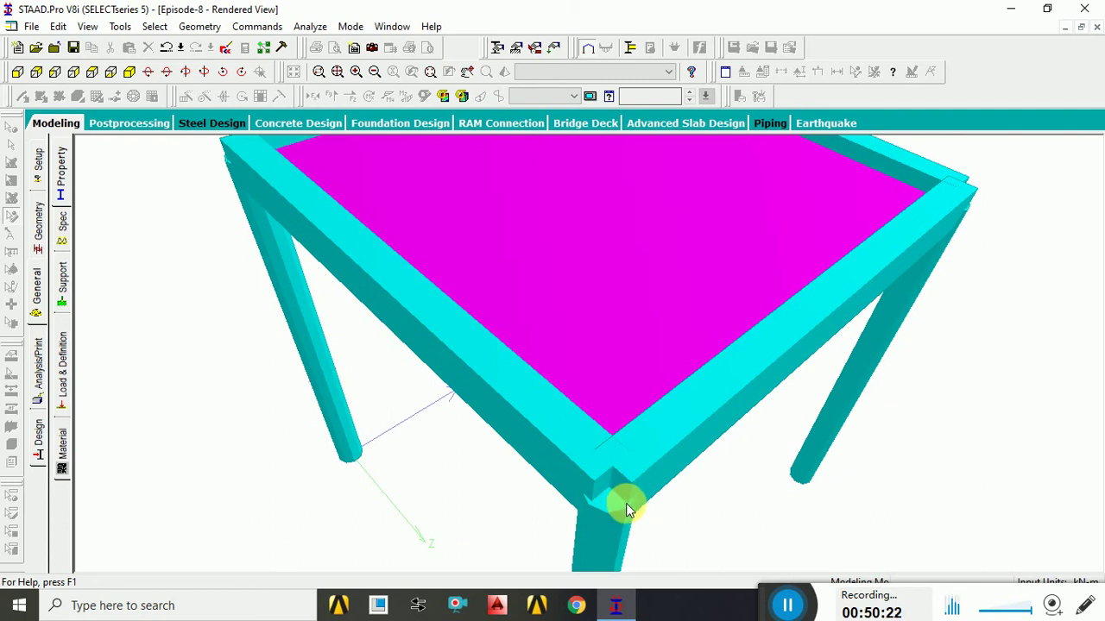
middle_click_drag(625, 503, 639, 397)
left_click(627, 342)
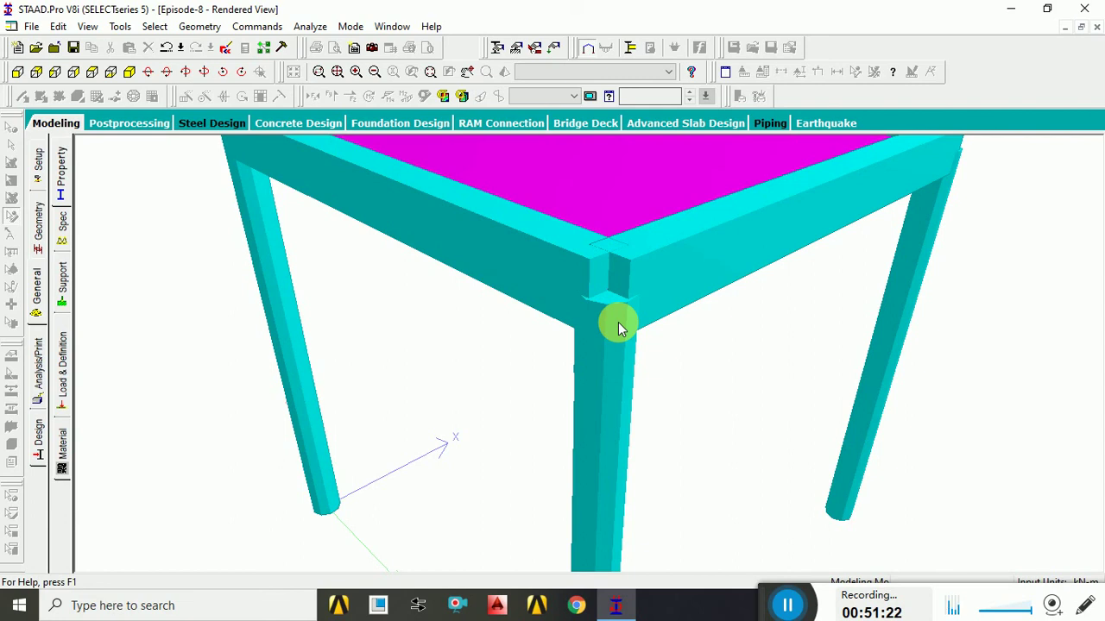
middle_click_drag(618, 322, 614, 365)
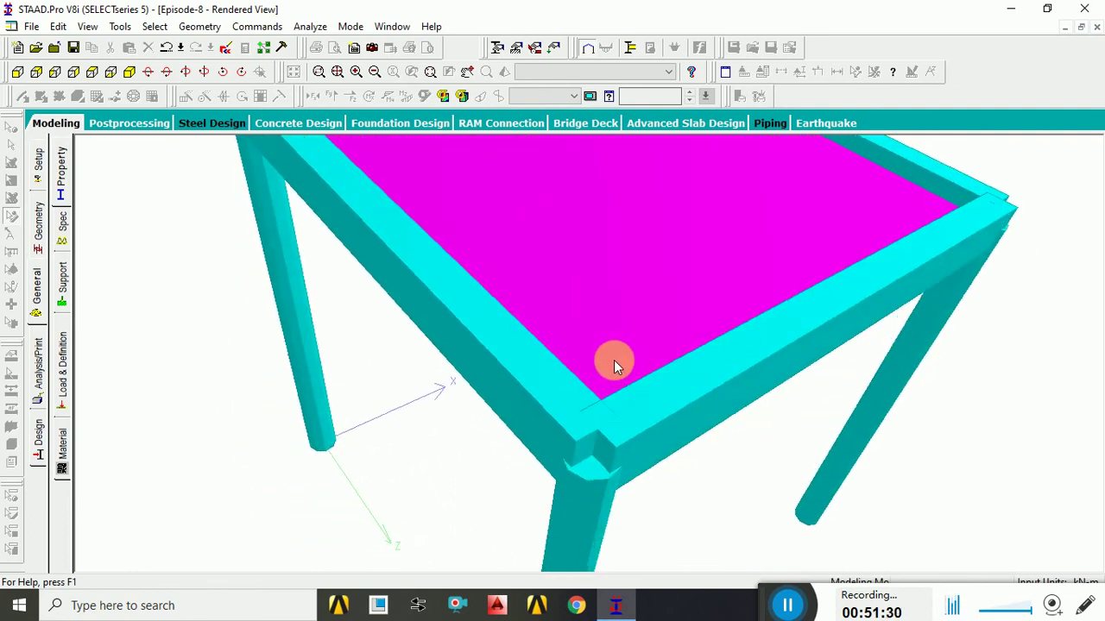
left_click(1096, 27)
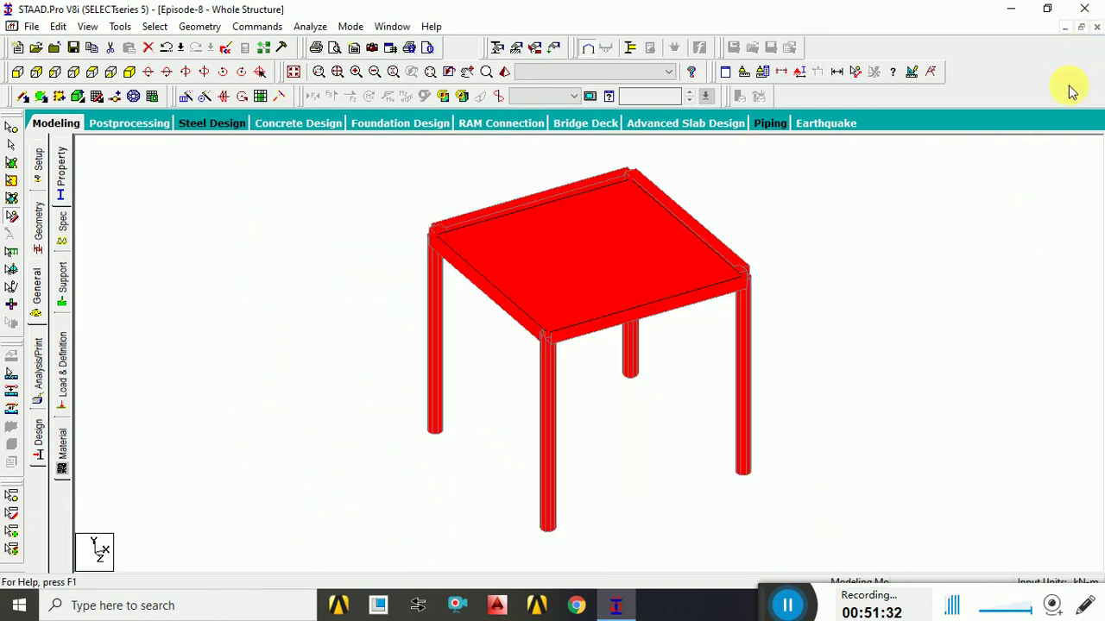
- Clear the selection and try the geometry, beams and plates cursors in turn on the plate and the front beam
left_click(669, 271)
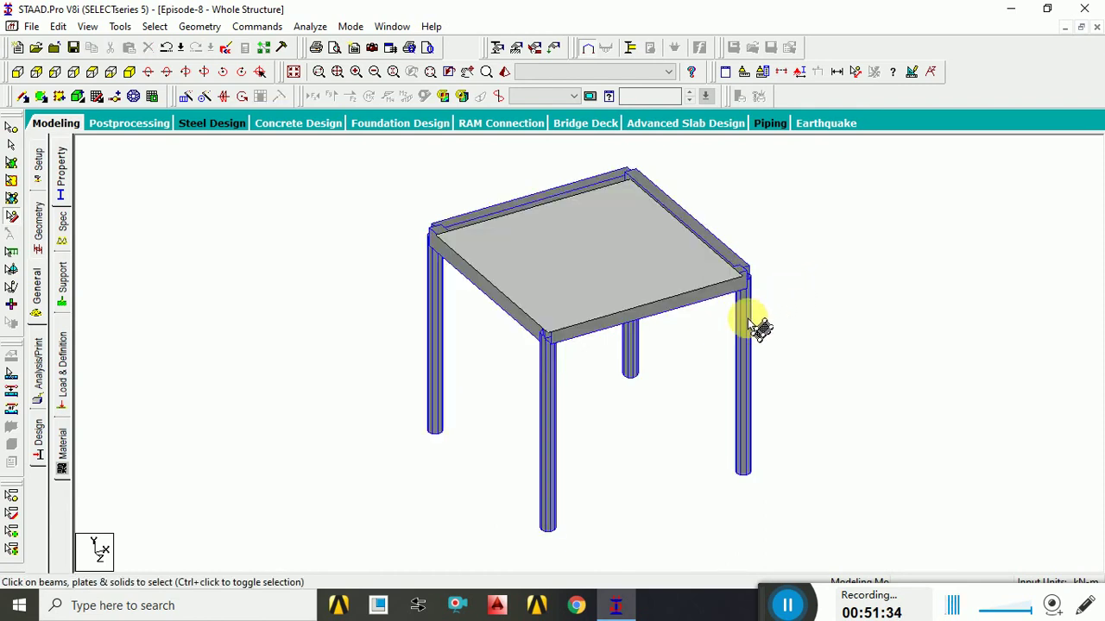
left_click(12, 216)
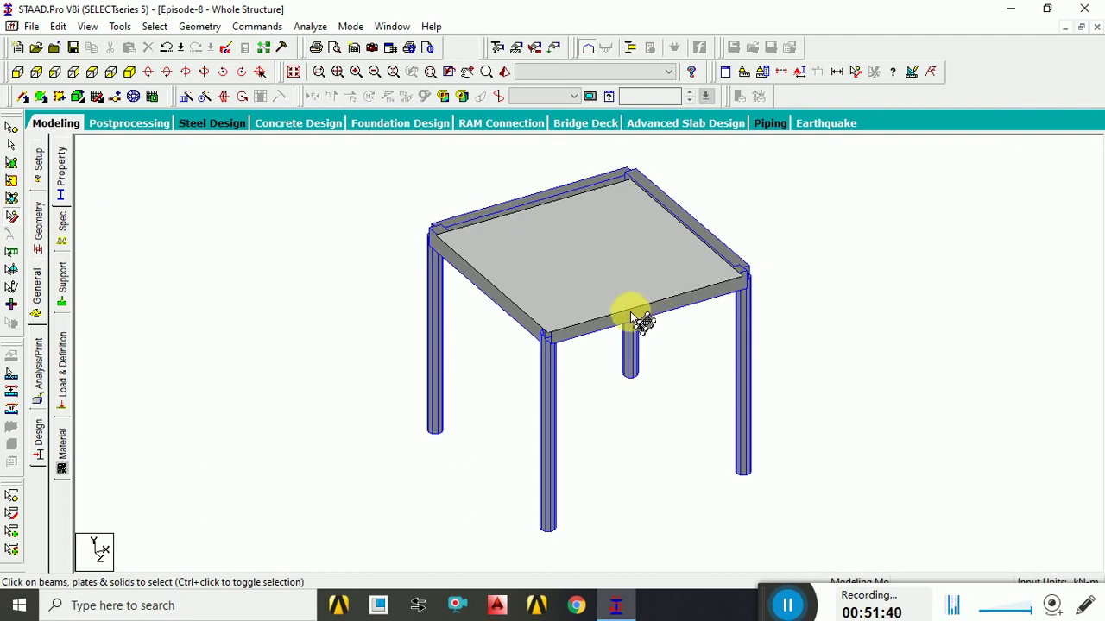
left_click(603, 267)
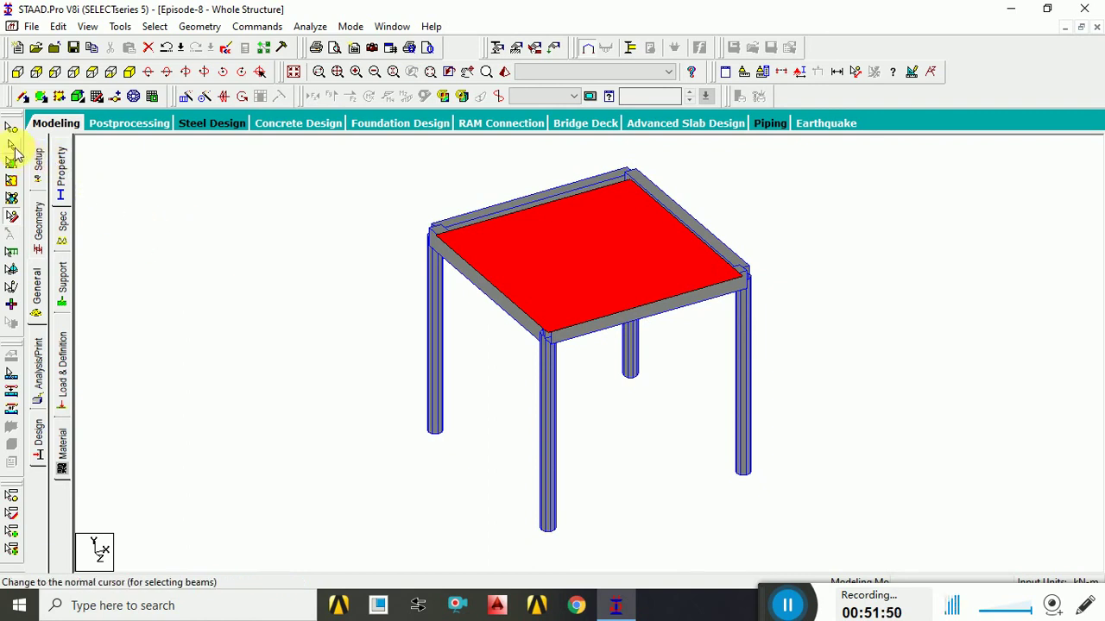
left_click(613, 316)
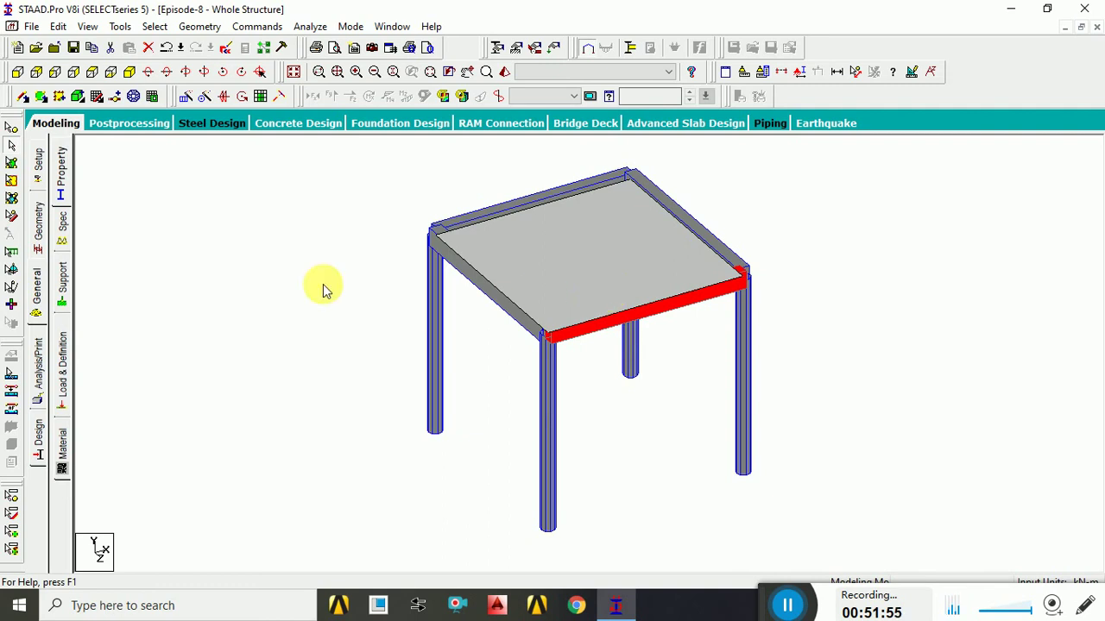
left_click(11, 181)
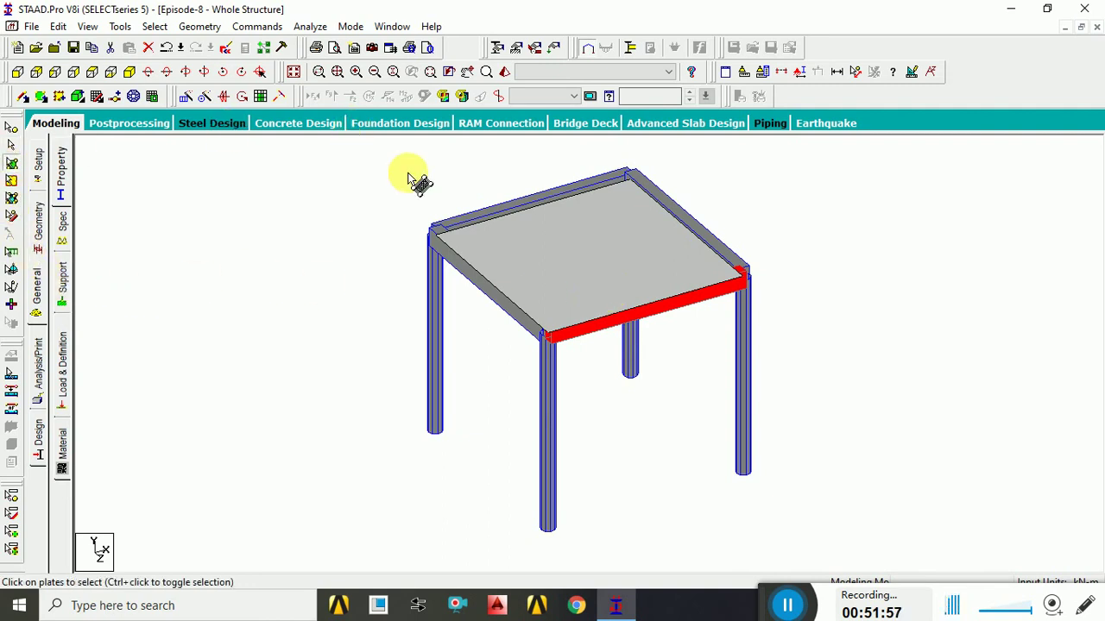
left_click(571, 246)
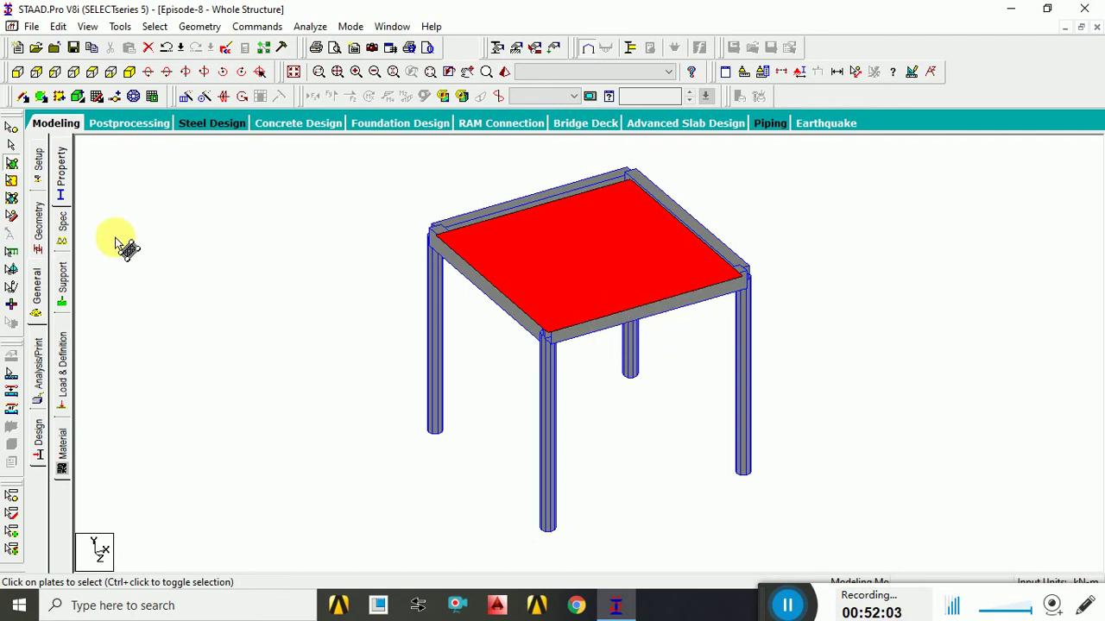
- Select the front beam, add the plate to the selection with the Geometry Cursor, and show both in a maximized rendered view
left_click(11, 143)
left_click(575, 337)
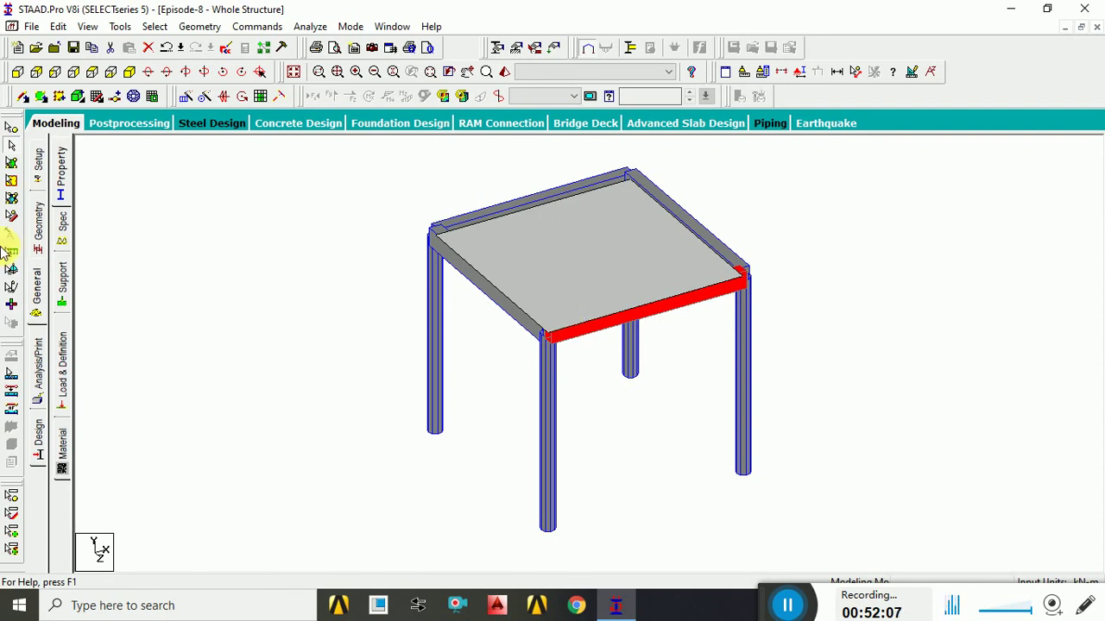
left_click(12, 216)
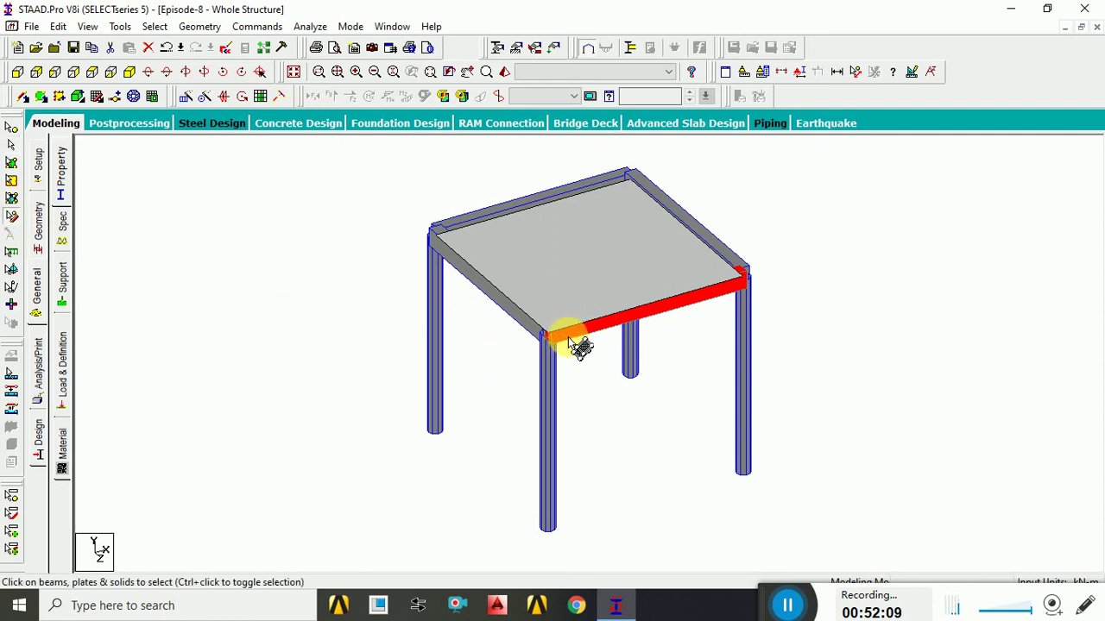
left_click(576, 281)
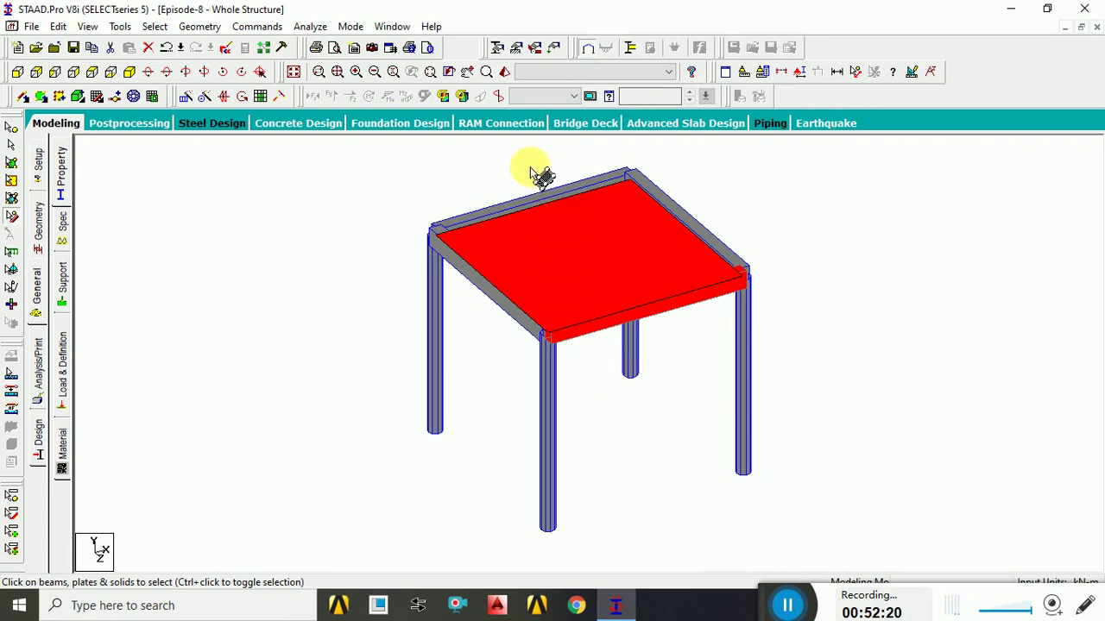
left_click(503, 72)
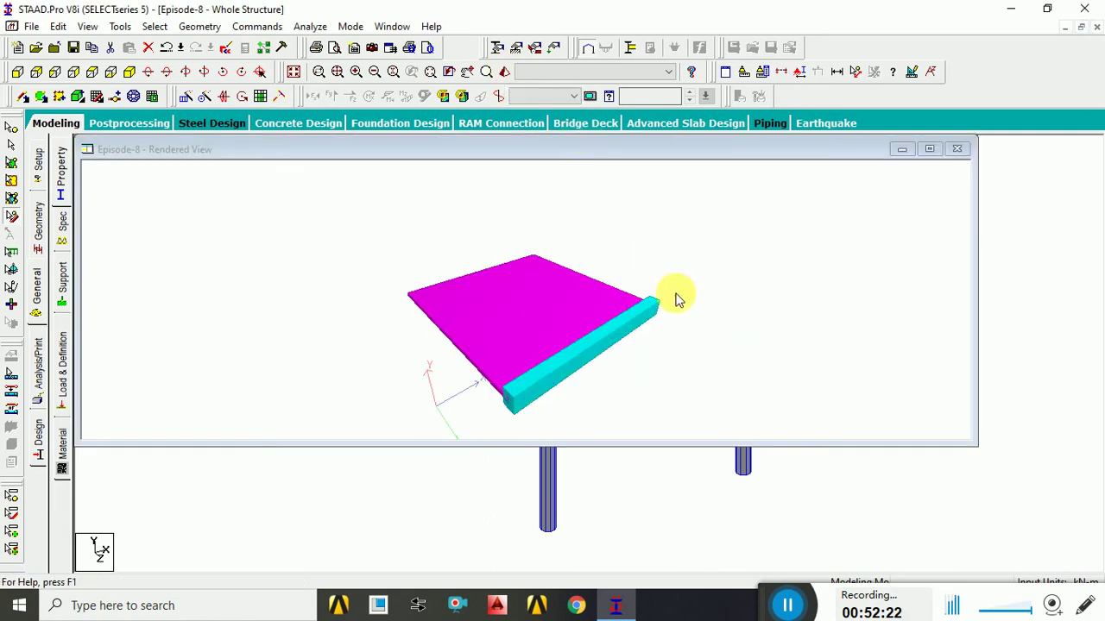
left_click(579, 349)
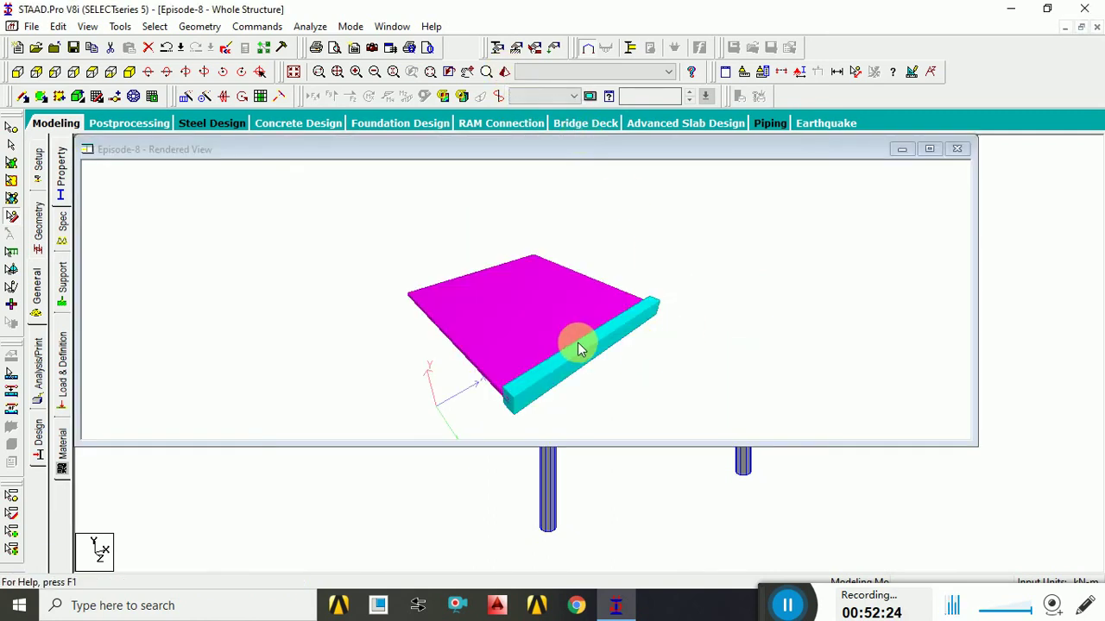
left_click(930, 149)
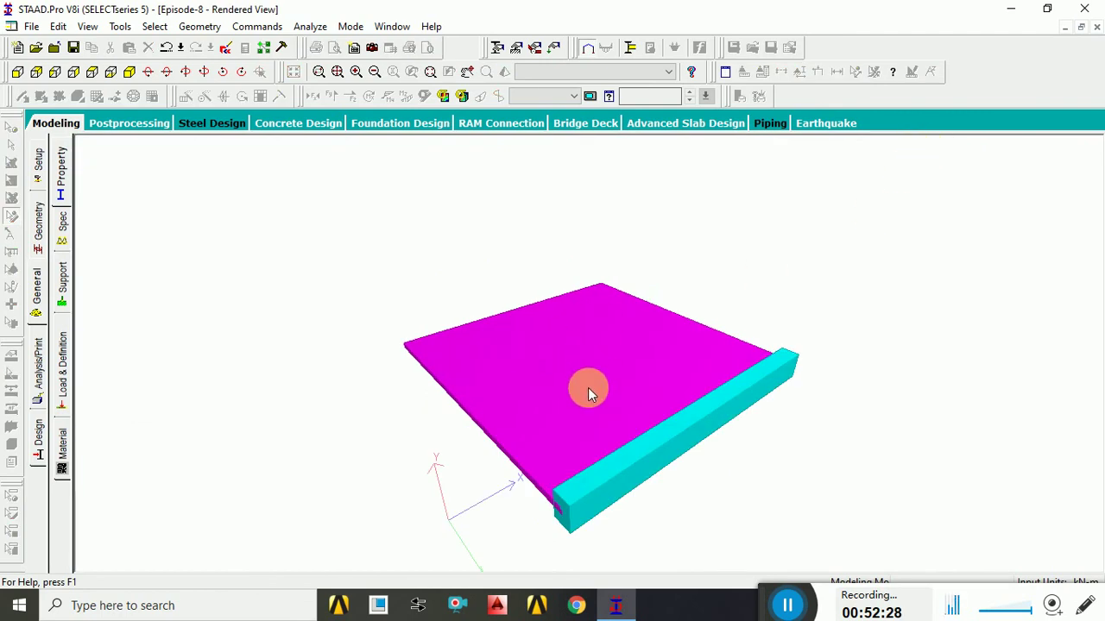
- Examine from several angles, including edge-on, how the plate's thickness meets the front beam's cross-section in the rendered view
left_click_drag(589, 392, 771, 340)
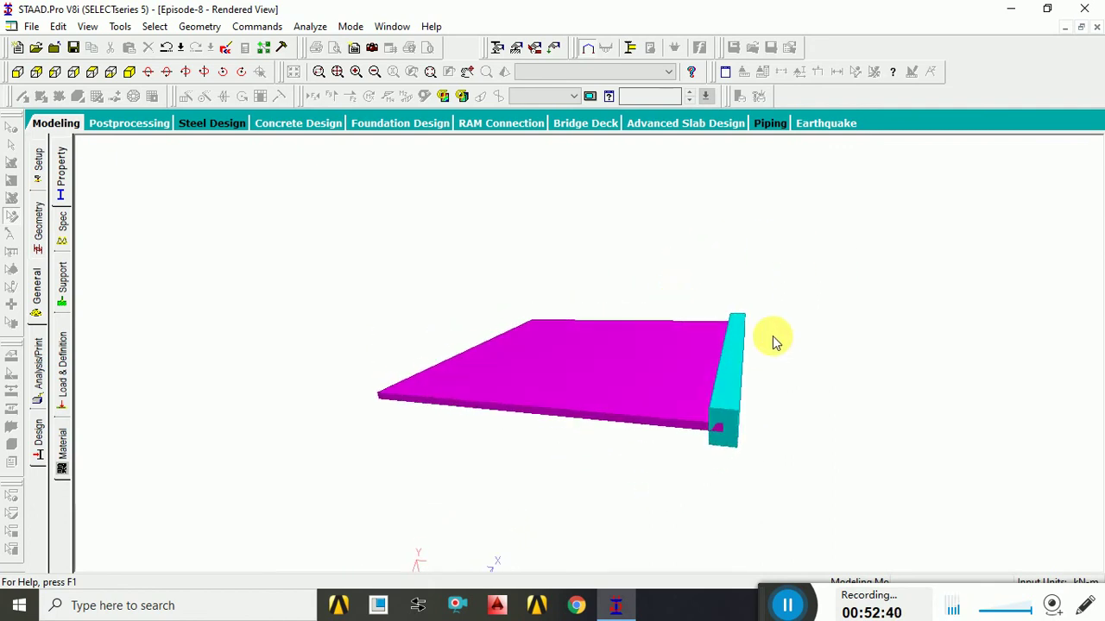
left_click_drag(714, 461, 822, 401)
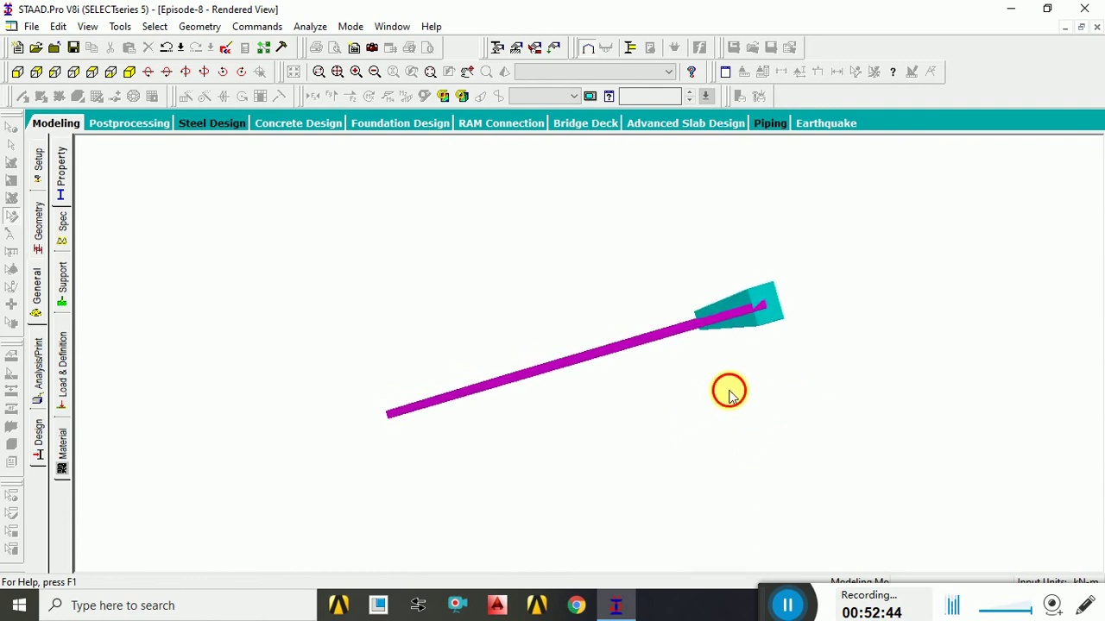
mouse_move(730, 389)
left_mouse_down()
mouse_move(730, 422)
mouse_move(746, 393)
left_mouse_up()
left_click(730, 353)
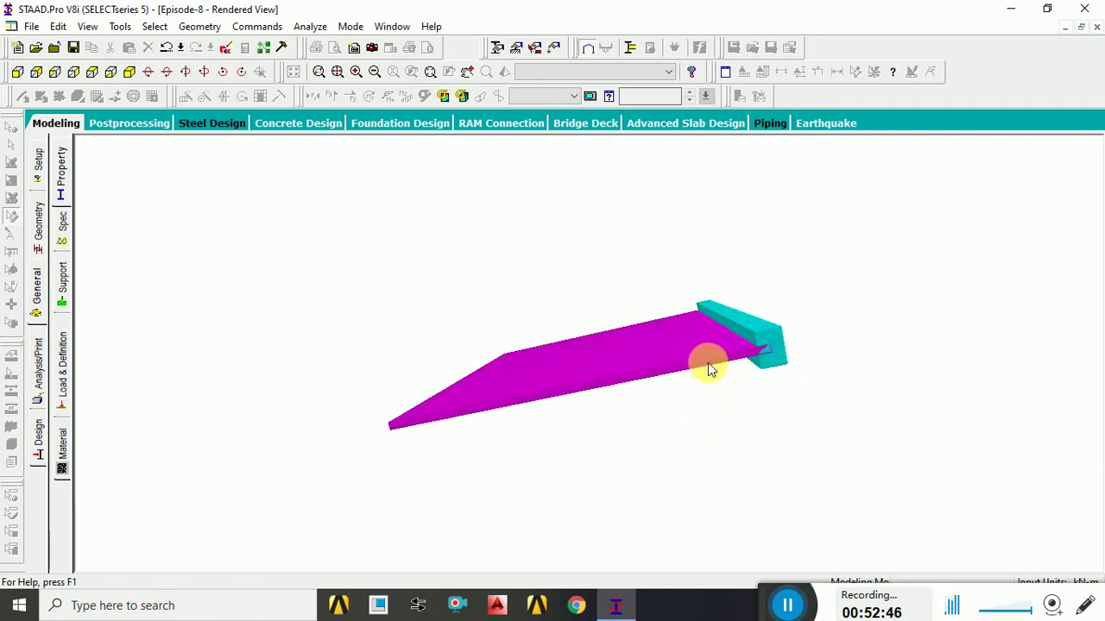
left_click(757, 347)
middle_click_drag(728, 402, 926, 349, "ctrl")
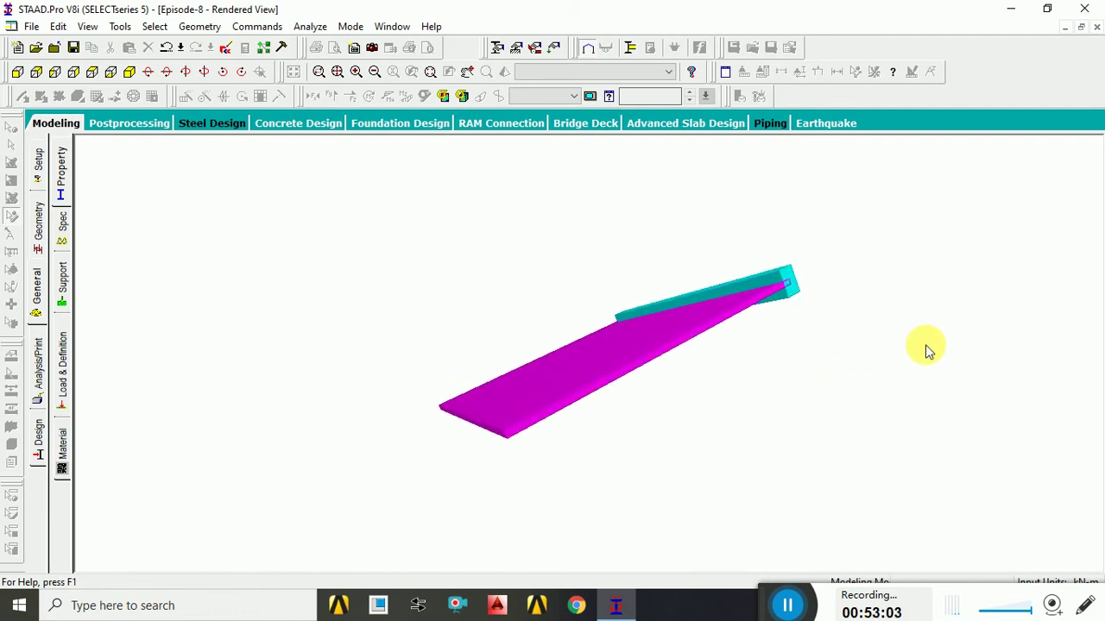
middle_click_drag(779, 338, 824, 345, "ctrl")
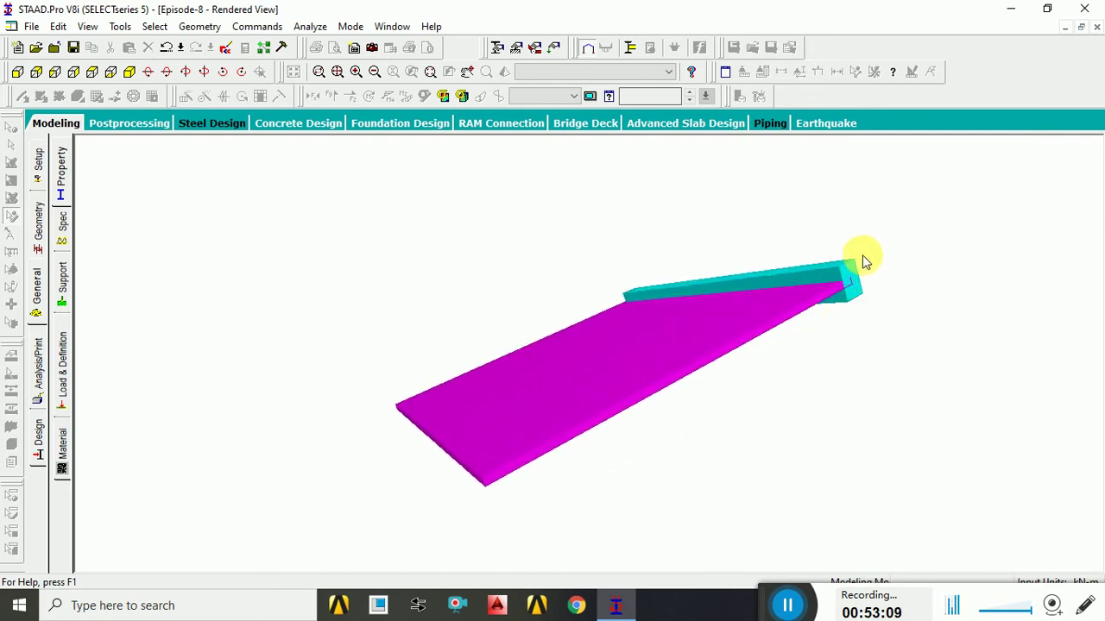
left_click(841, 294)
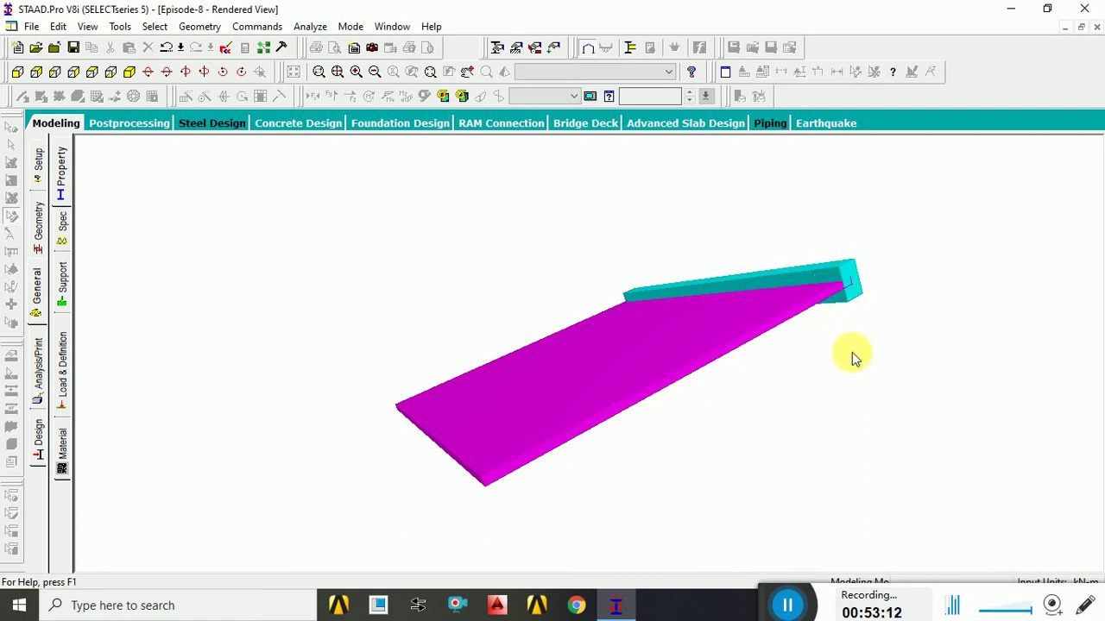
left_click_drag(852, 358, 569, 387)
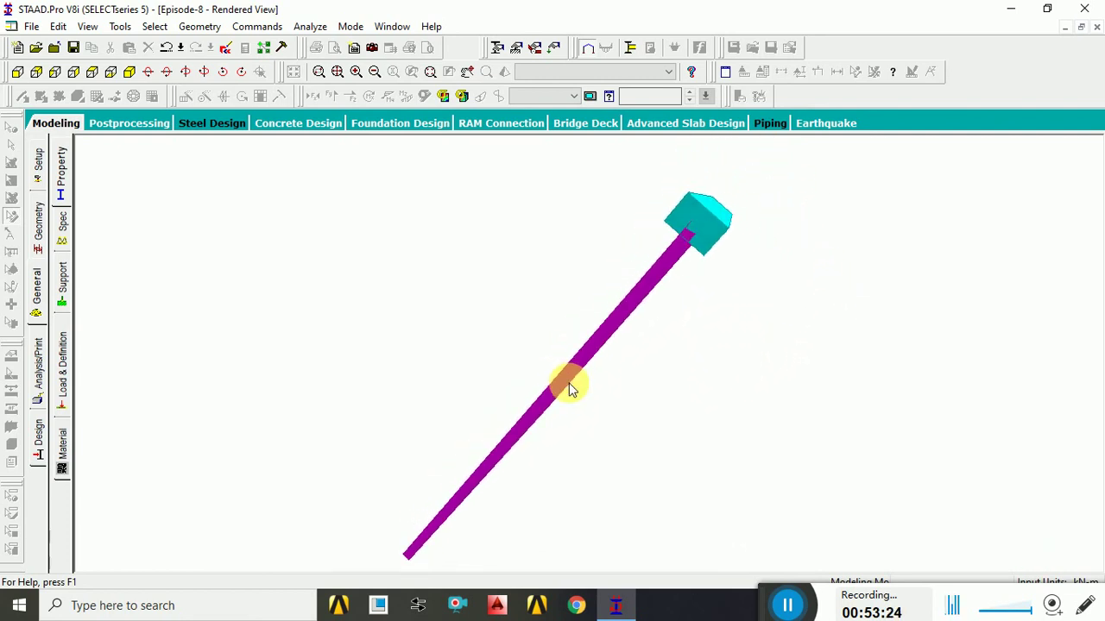
mouse_move(731, 257)
left_mouse_down()
mouse_move(767, 239)
mouse_move(762, 261)
mouse_move(758, 249)
left_mouse_up()
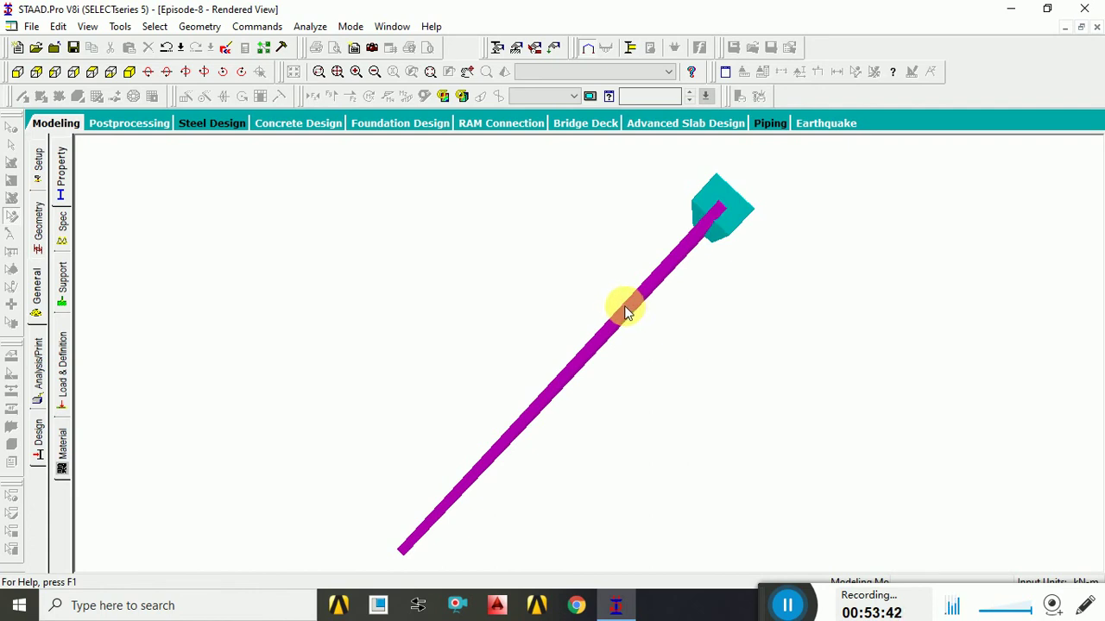
left_click(719, 218)
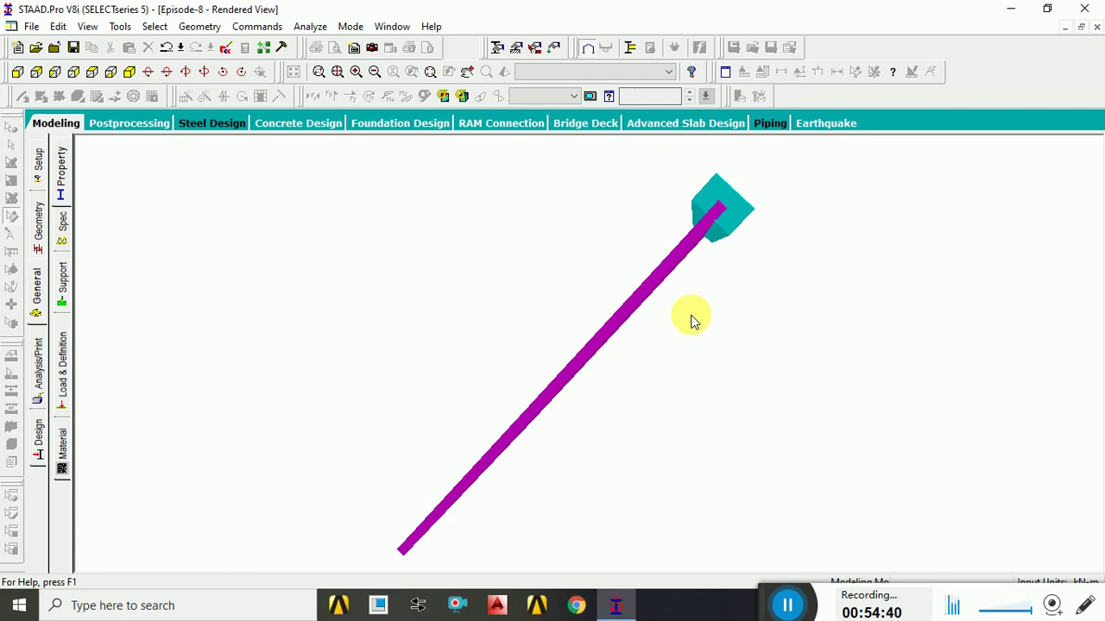
- Examine the joint between the plate's edge and the front beam from one more angle, and close the rendered view
left_click_drag(700, 328, 806, 372)
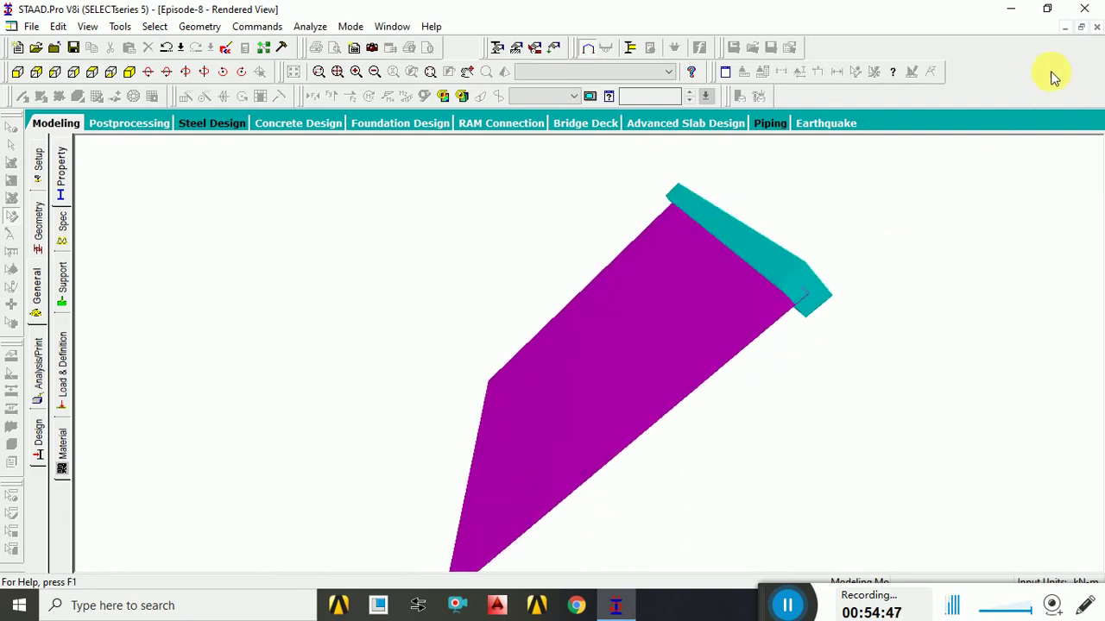
left_click(1097, 26)
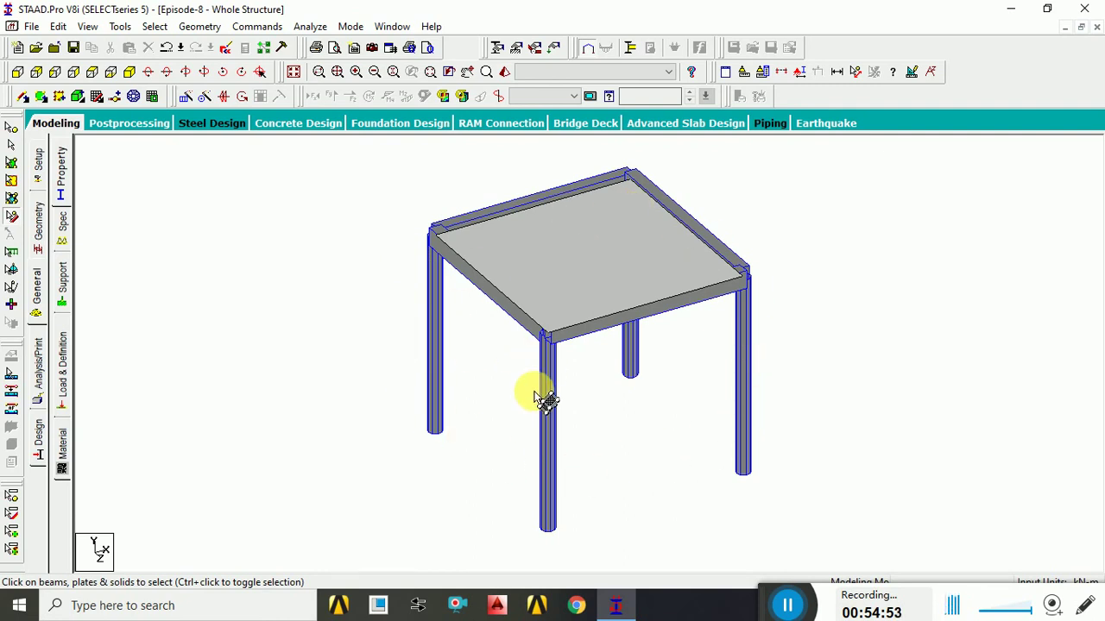
- Show the General property page and review the section definition and plate thickness dialogs, closing each without adding a property
left_click(37, 290)
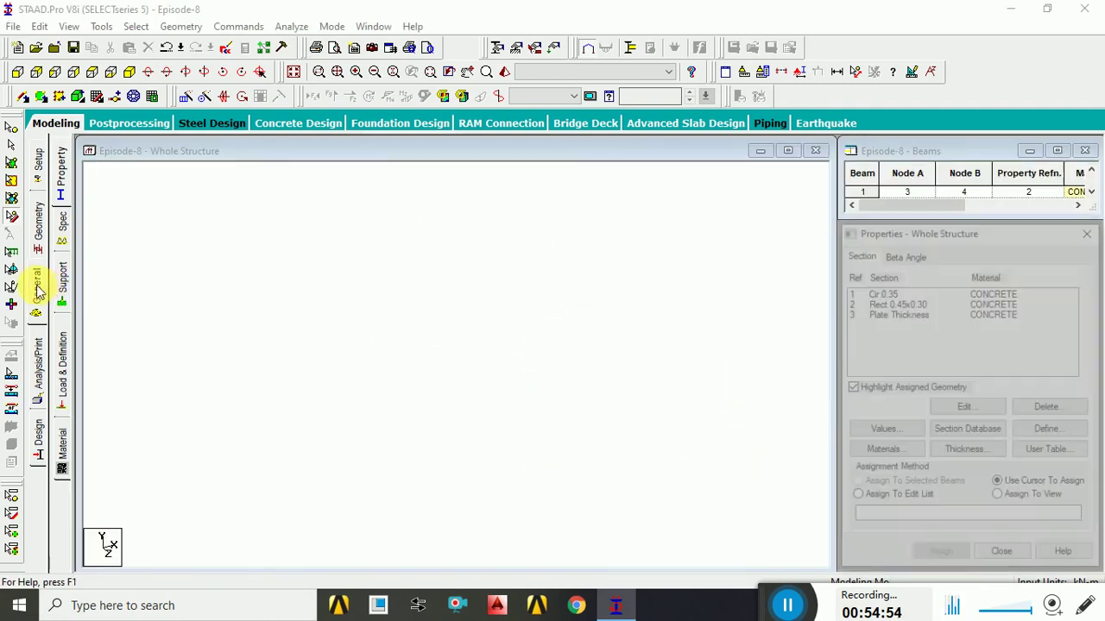
left_click(1051, 434)
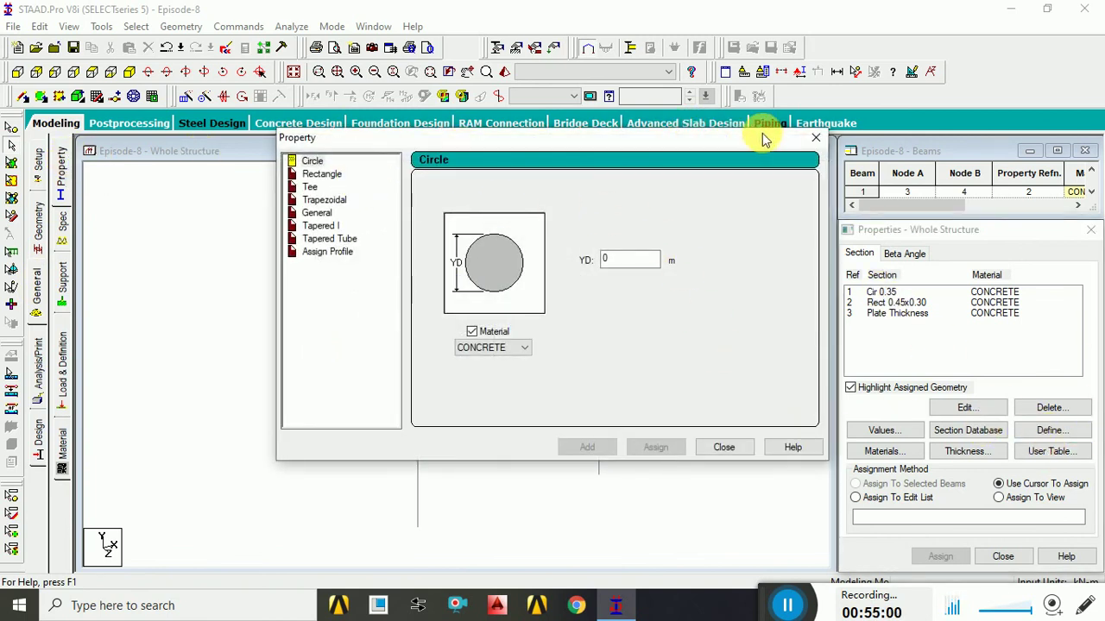
left_click(816, 138)
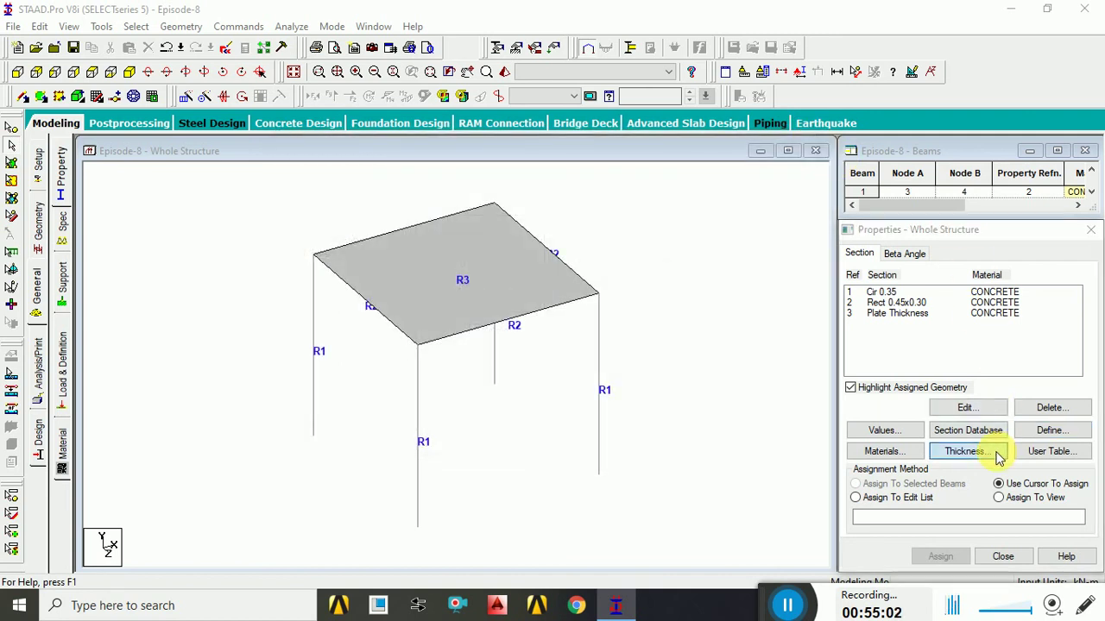
left_click(999, 453)
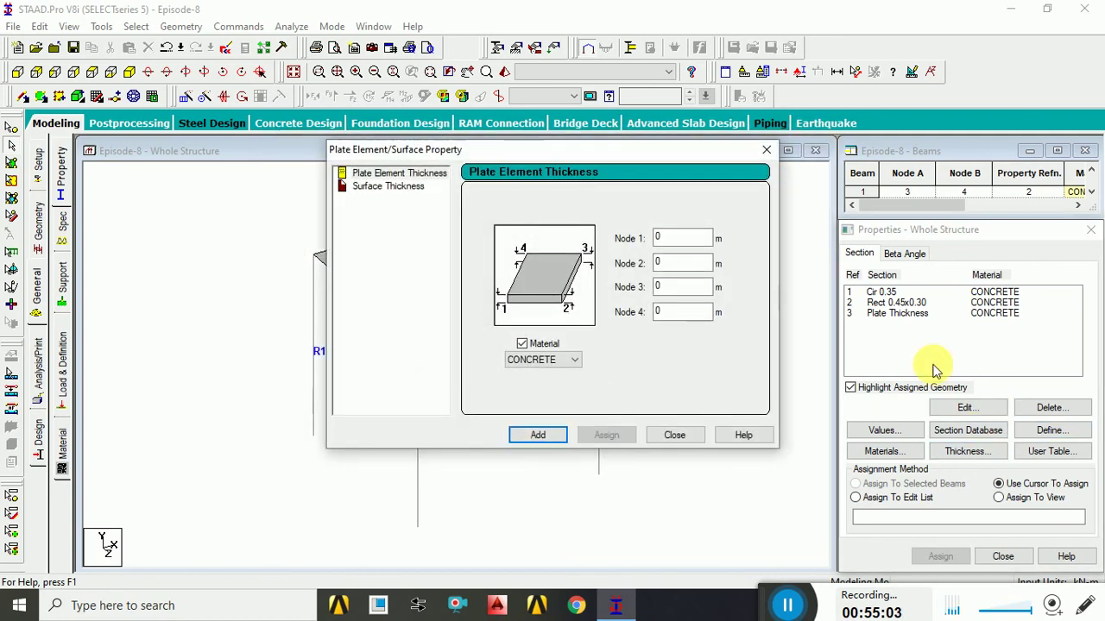
left_click(767, 153)
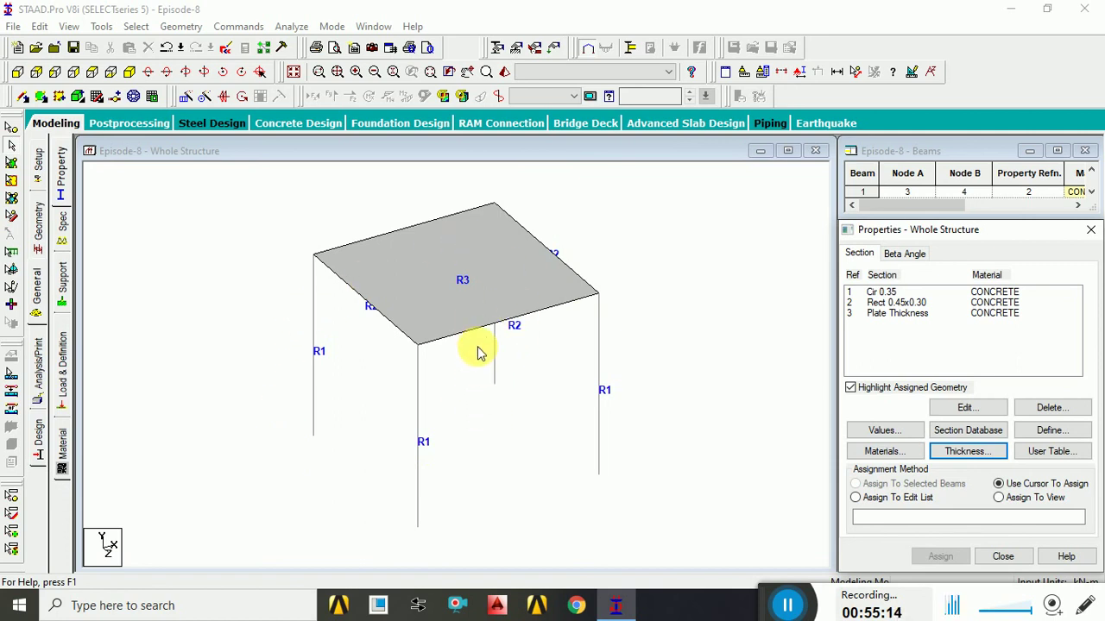
- Select the plate on top of the frame with the Geometry Cursor
left_click(494, 278)
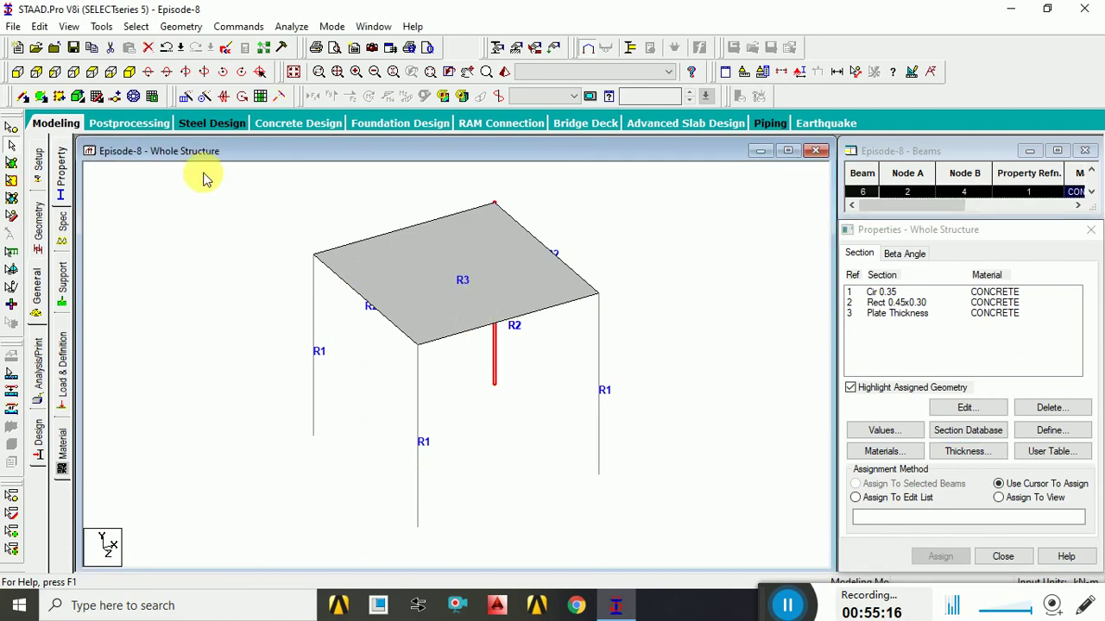
left_click(11, 218)
left_click(447, 278)
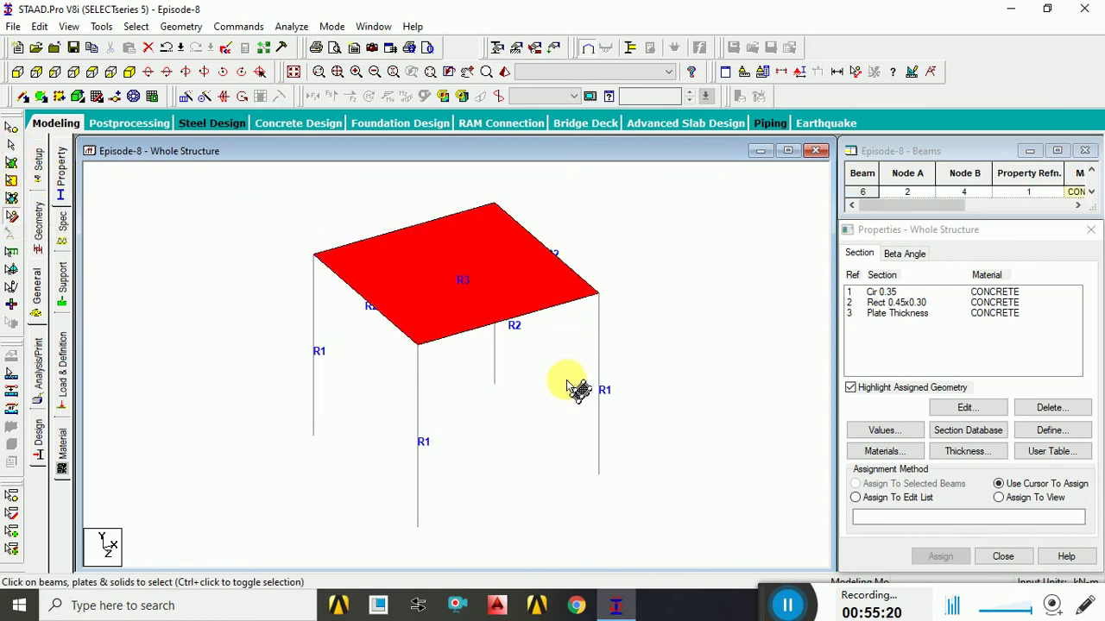
left_click(448, 279)
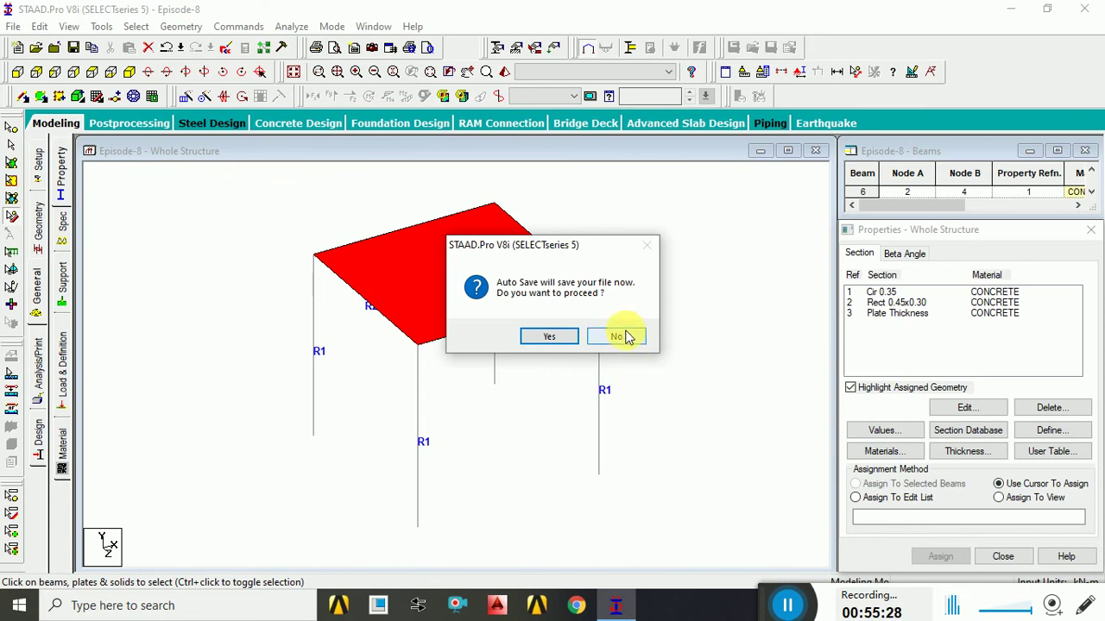
- Decline the auto save, and close the Beams table and the whole-structure Properties dialog
left_click(620, 336)
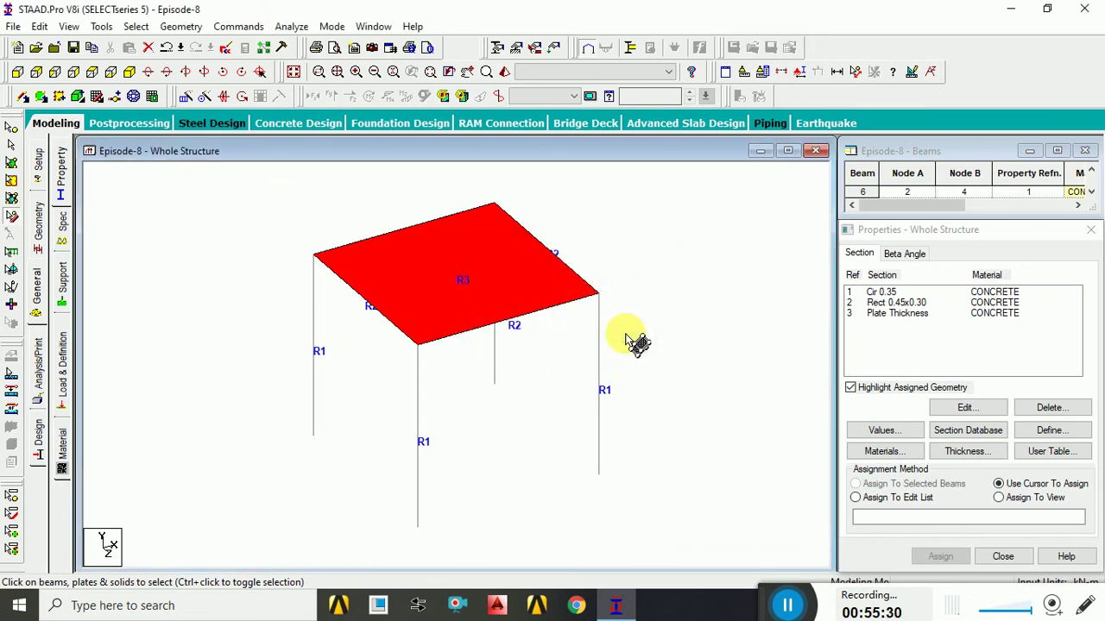
left_click(1086, 152)
left_click(1090, 229)
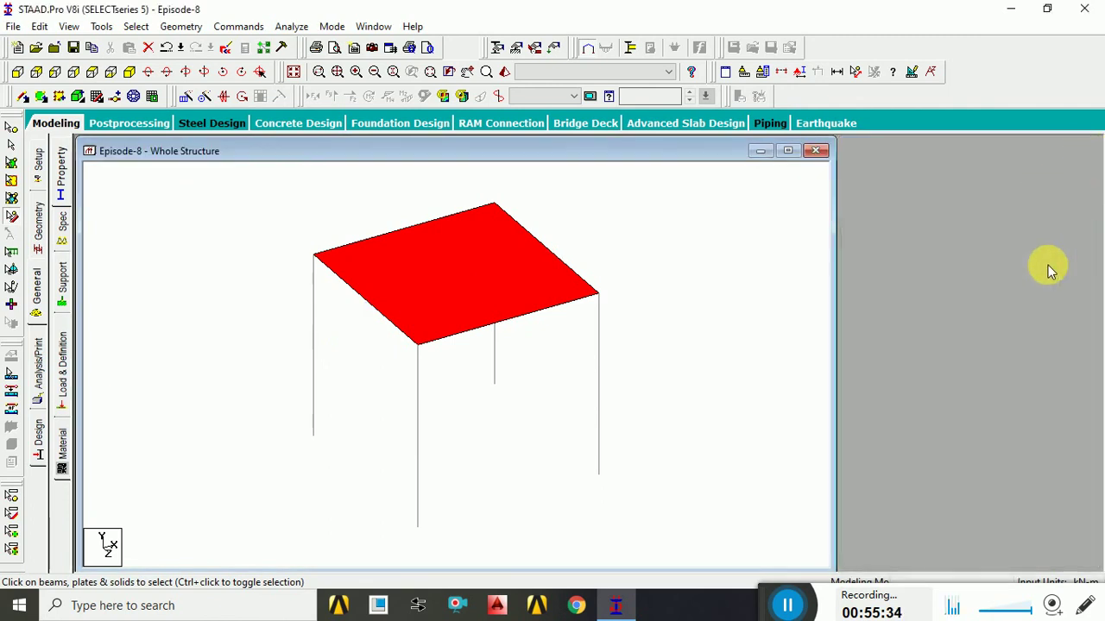